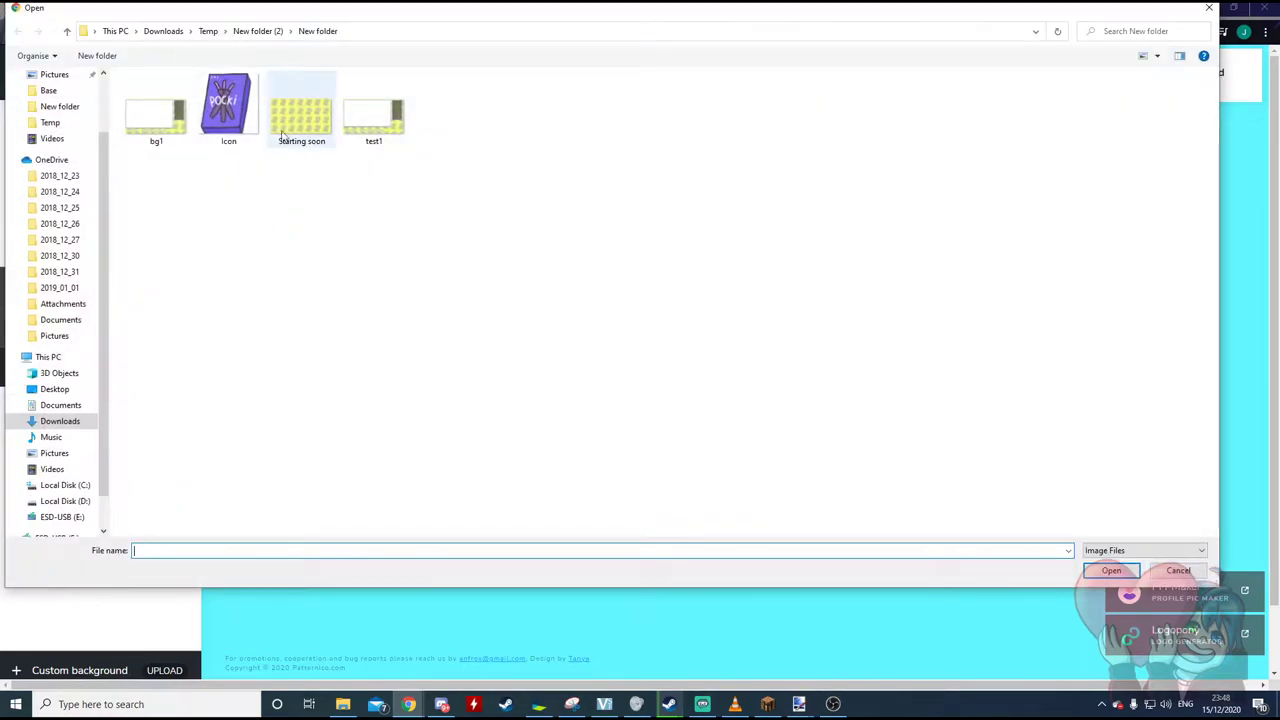
# Upload Icon as a custom image, tilt it clockwise and enlarge it until it nearly fills the pattern tile.
pyautogui.click(286, 120)
pyautogui.doubleClick(228, 118)
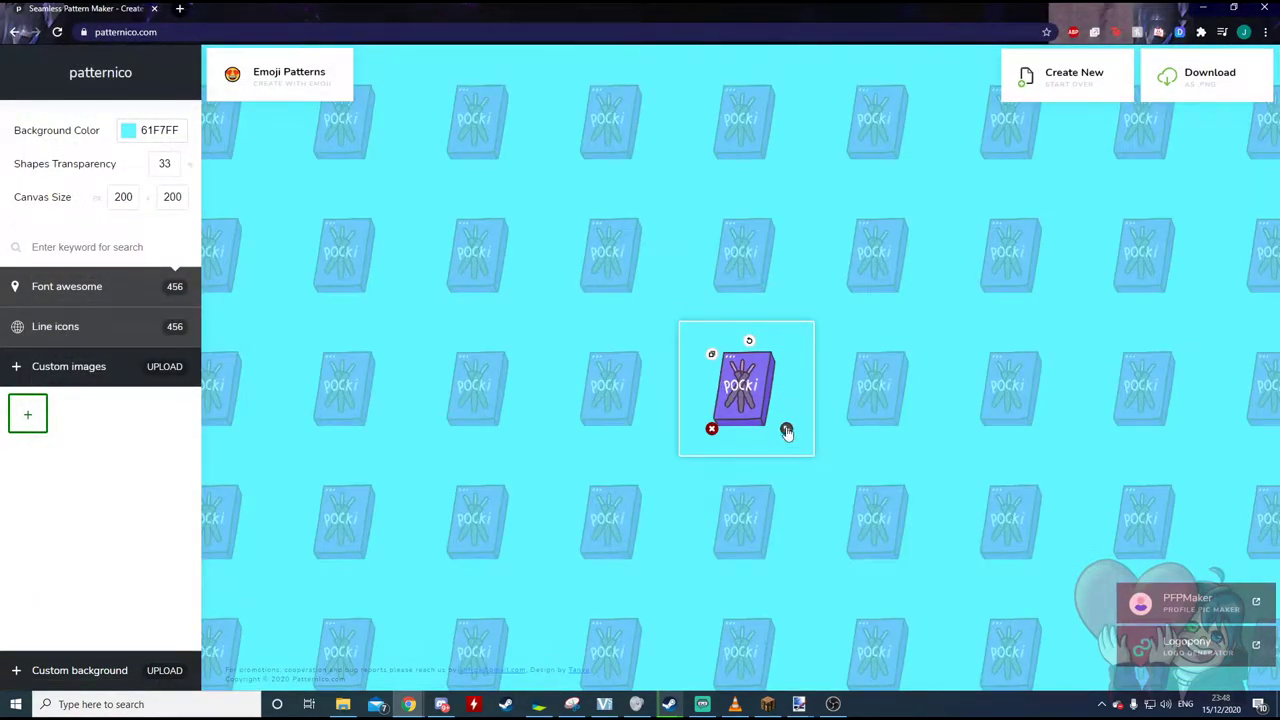
pyautogui.moveTo(745, 342); pyautogui.dragTo(723, 348)
pyautogui.moveTo(789, 432); pyautogui.dragTo(815, 450)
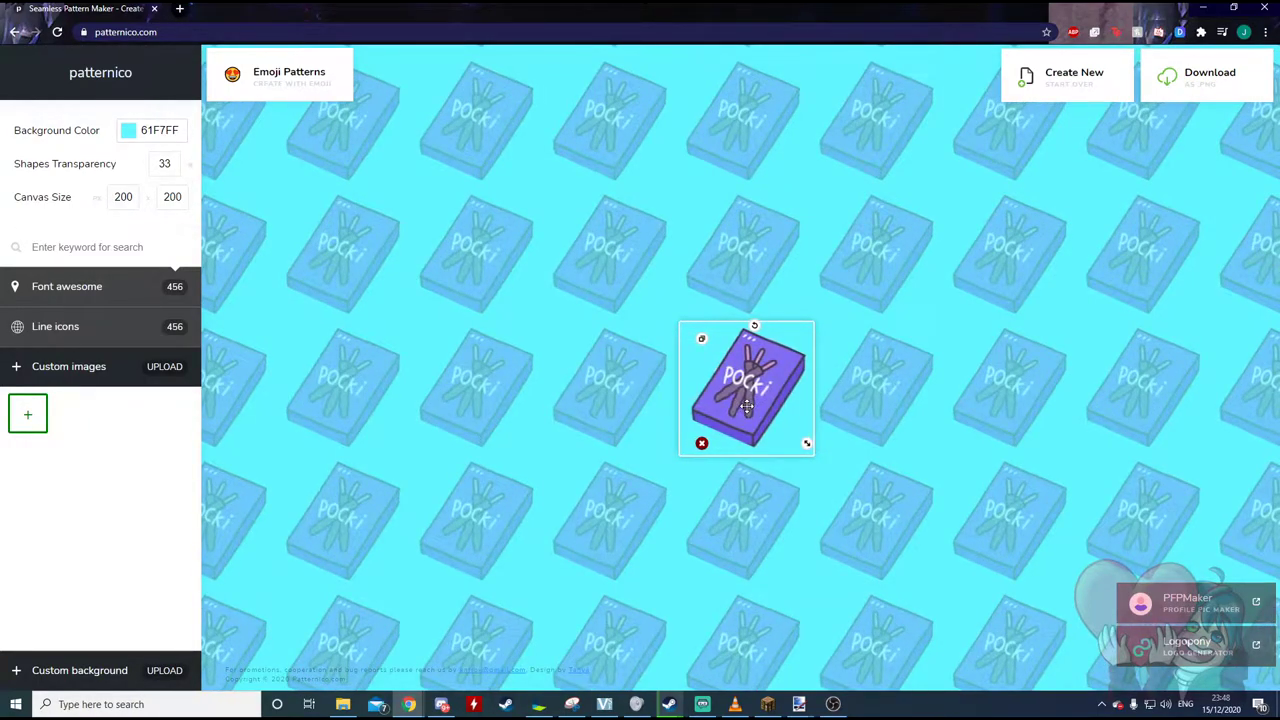
pyautogui.moveTo(810, 450); pyautogui.dragTo(808, 448)
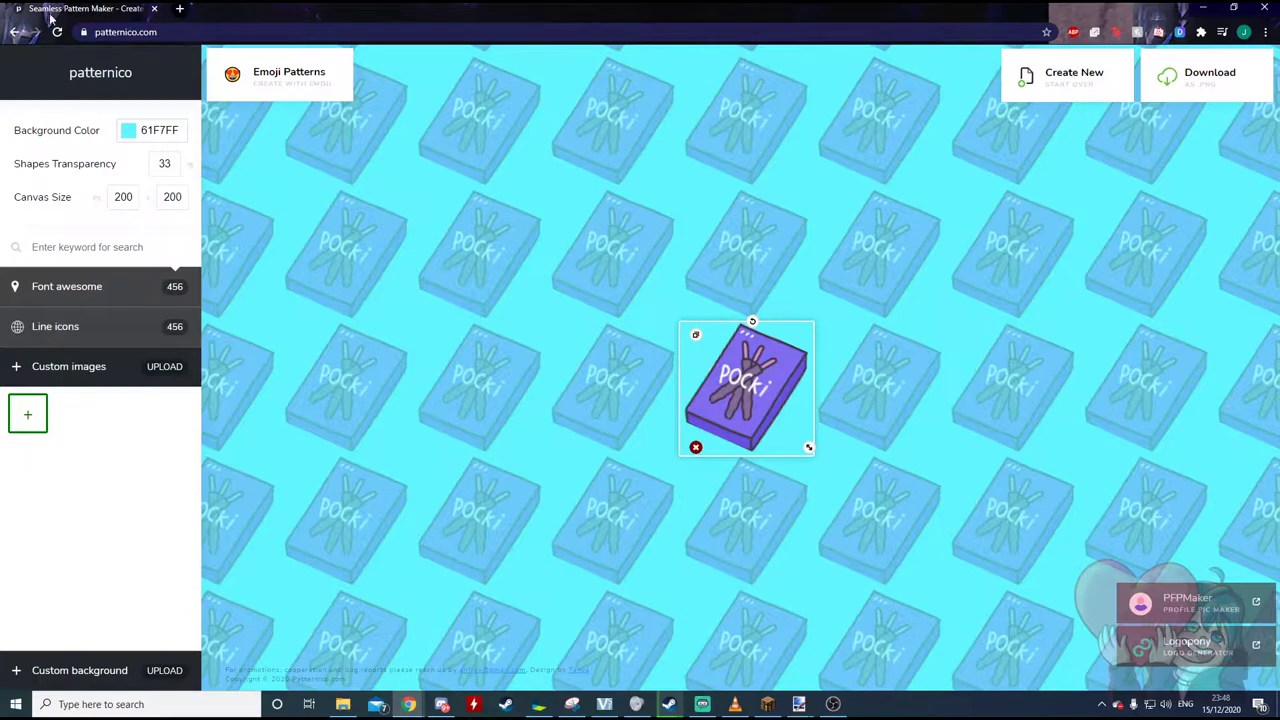
# Generate and download the full pattern background as a PNG and open the downloaded file tile_background (4).png.
pyautogui.click(1205, 78)
pyautogui.click(662, 276)
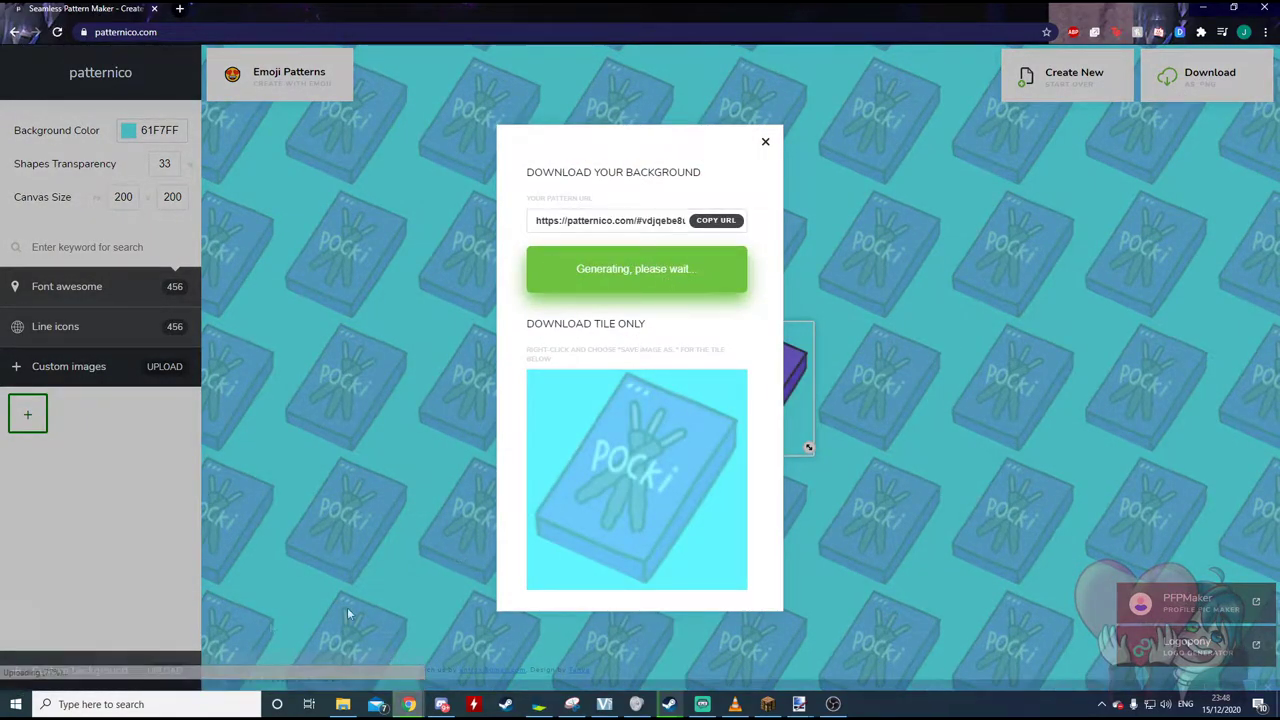
pyautogui.click(86, 673)
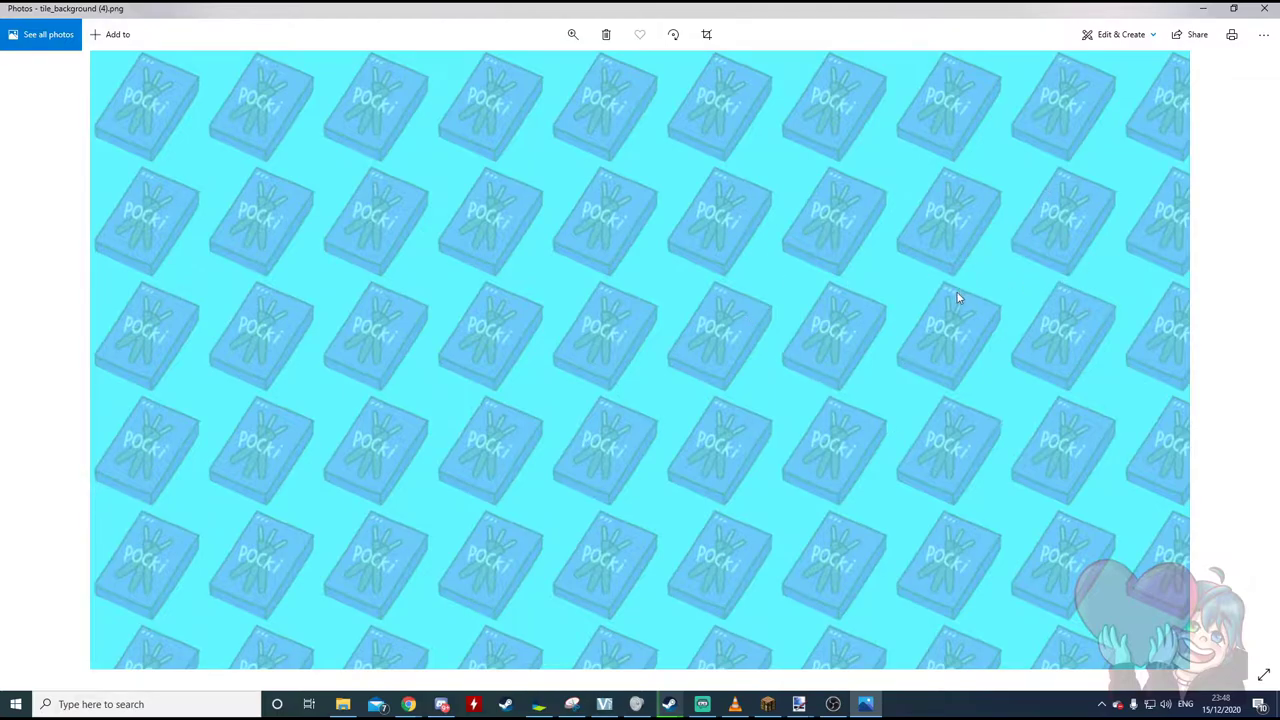
# Switch to Streamlabs OBS and create a scene named New Scene.
pyautogui.click(702, 704)
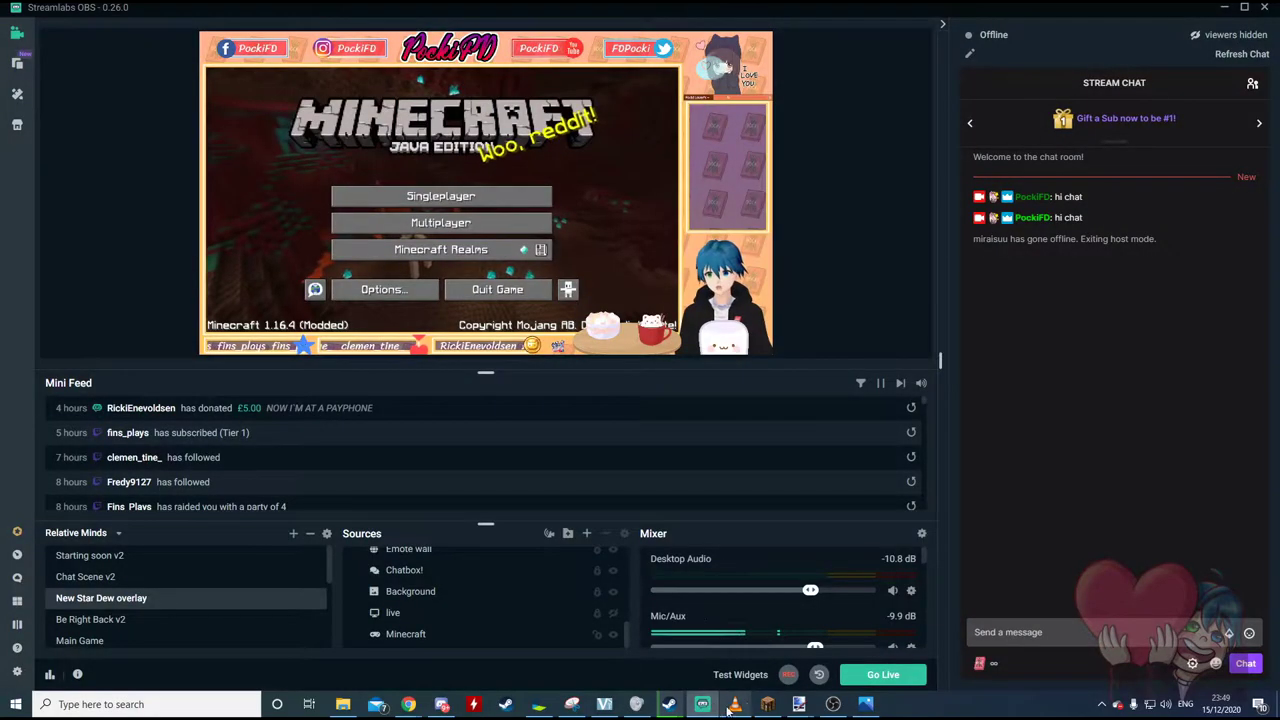
pyautogui.click(112, 636)
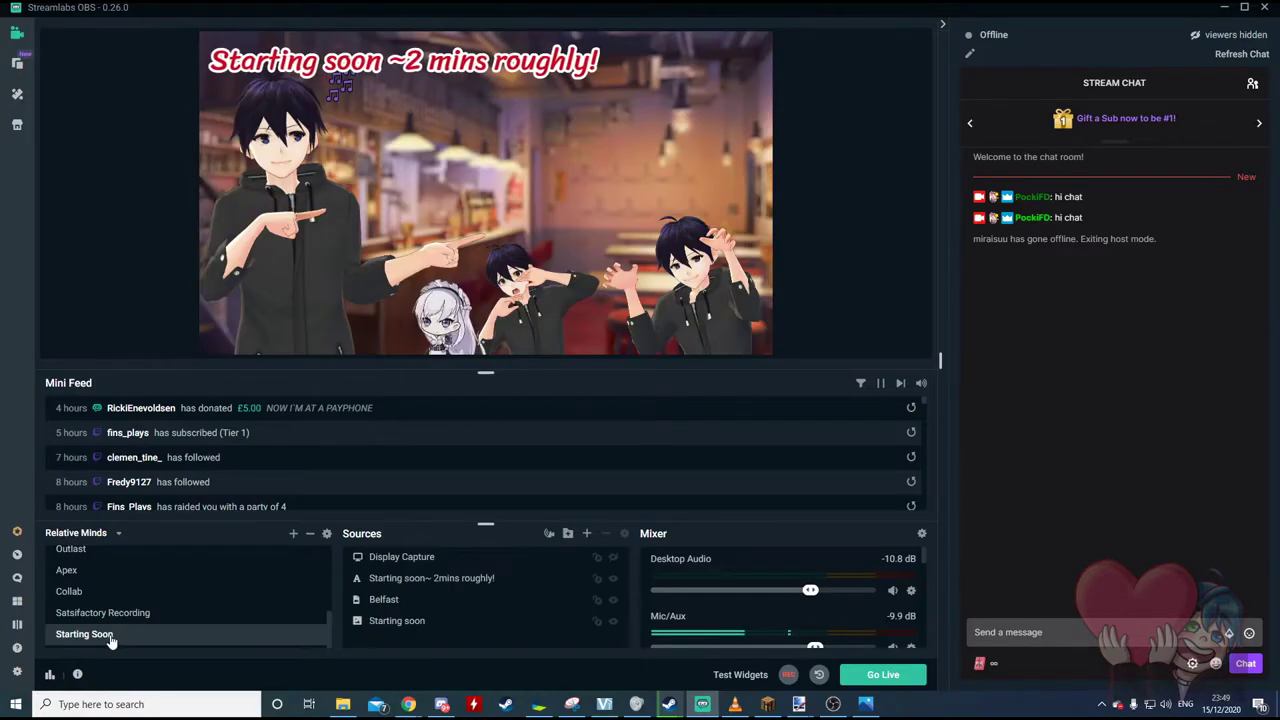
pyautogui.click(293, 533)
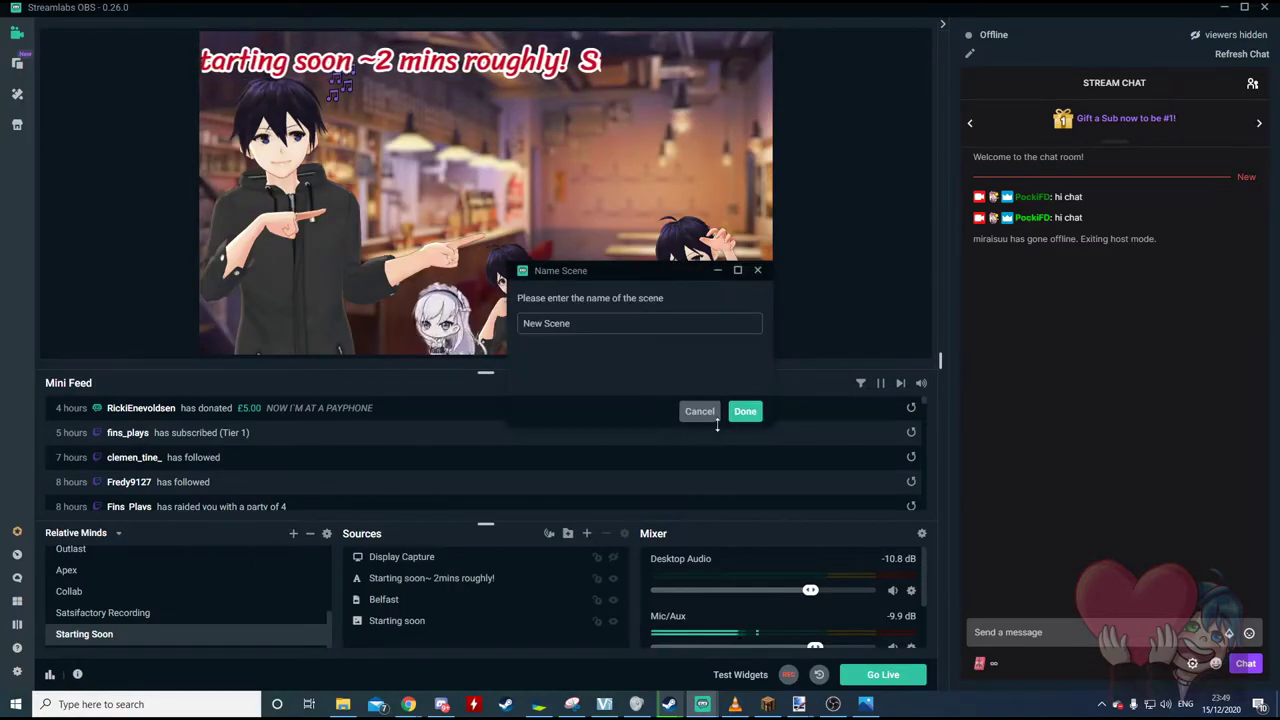
pyautogui.click(744, 414)
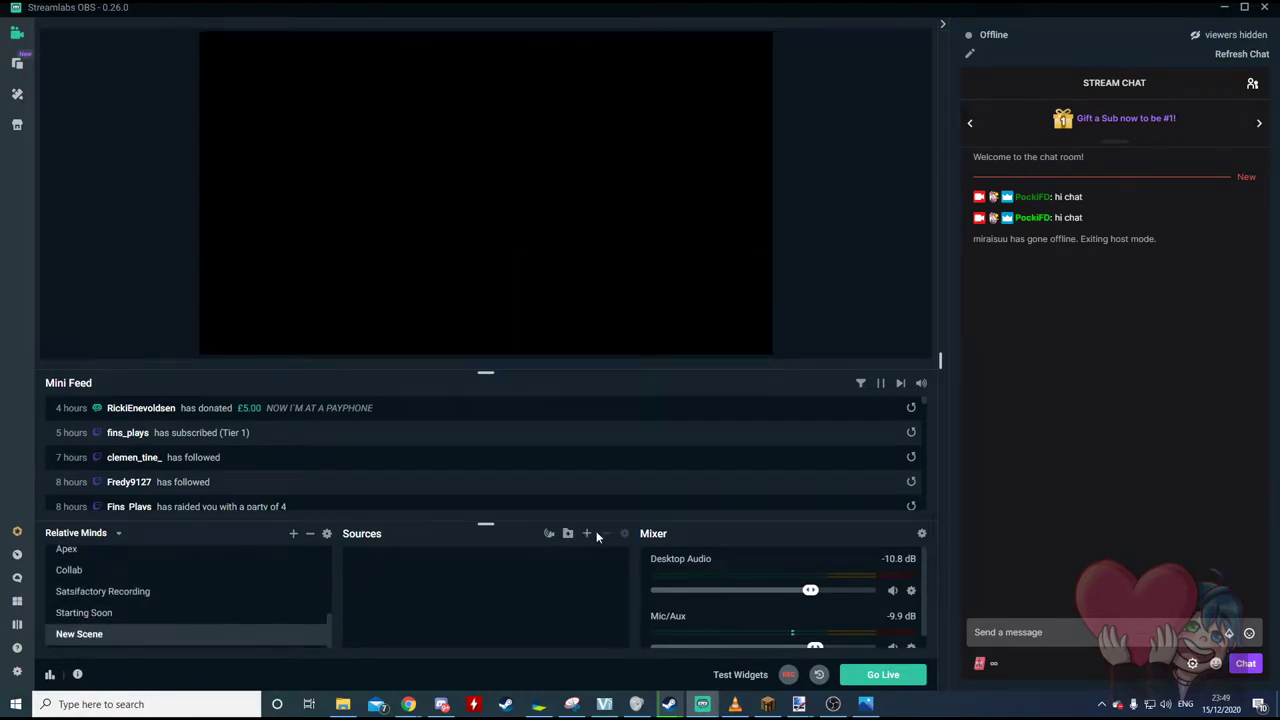
# Add a new image source named temp to the scene, using tile_background (4) from the Downloads folder.
pyautogui.click(588, 533)
pyautogui.doubleClick(330, 345)
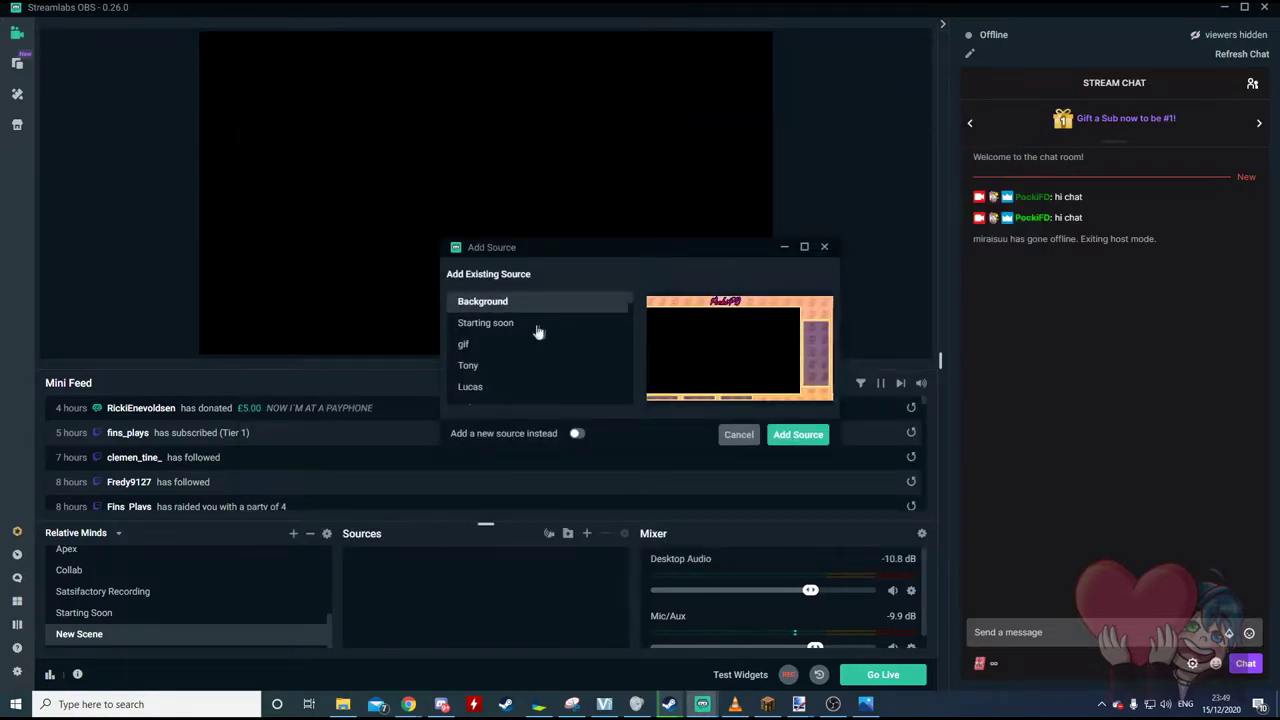
pyautogui.click(577, 433)
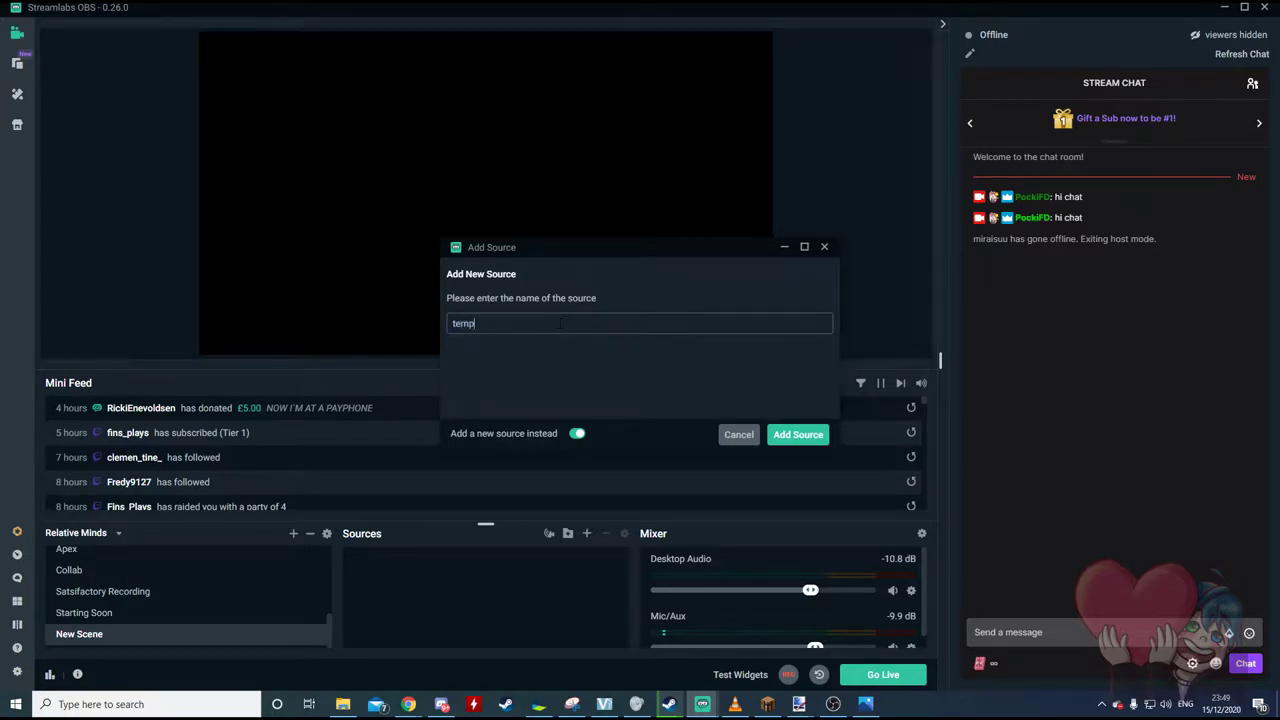
pyautogui.click(793, 435)
pyautogui.click(806, 249)
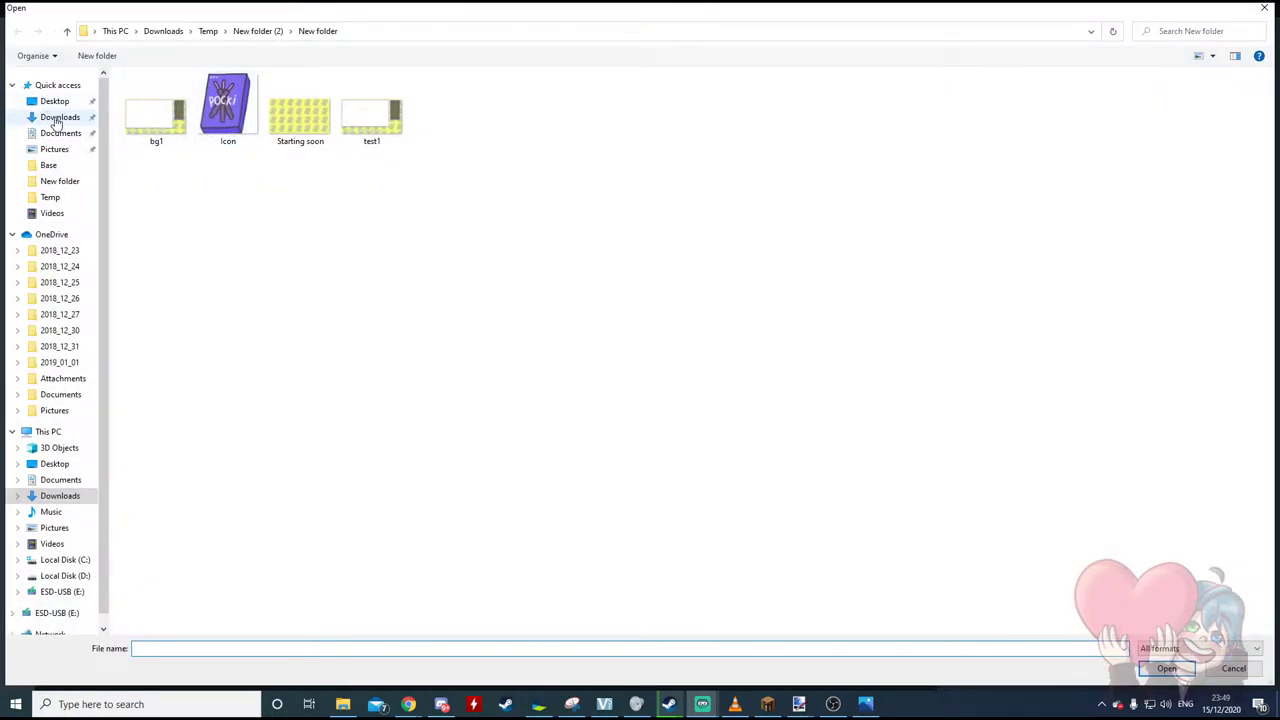
pyautogui.click(57, 118)
pyautogui.doubleClick(151, 130)
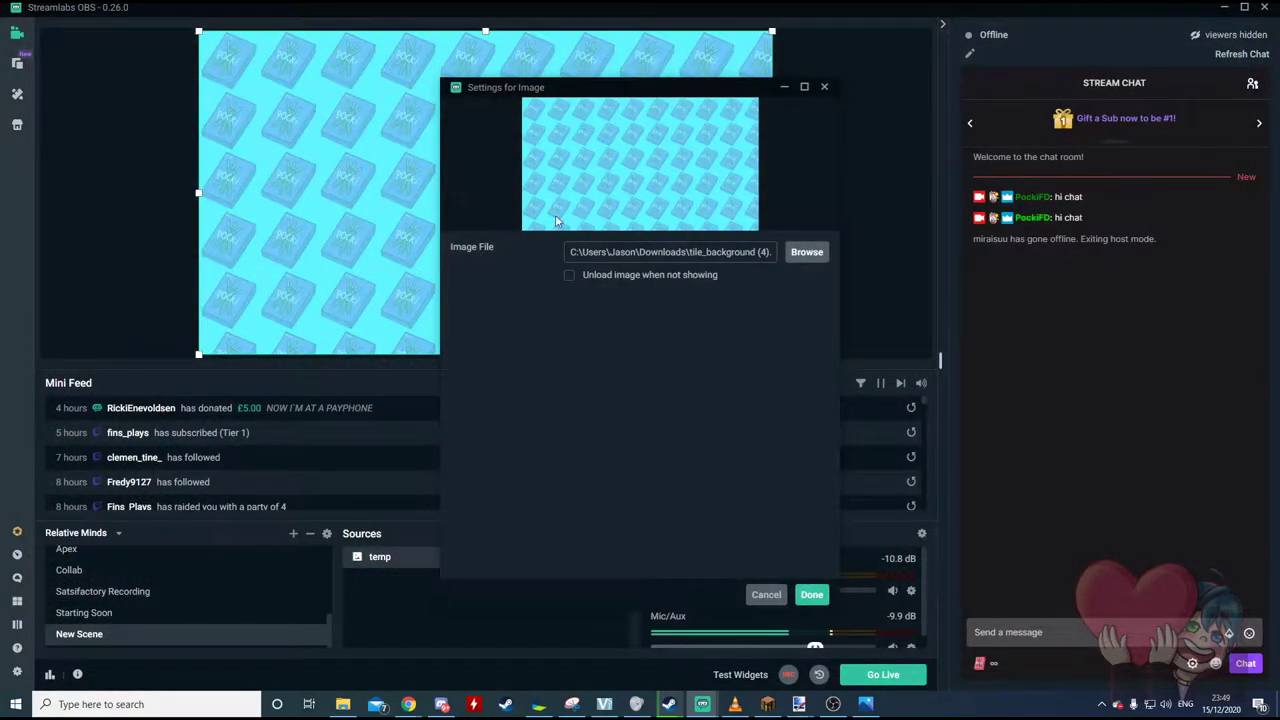
pyautogui.click(808, 595)
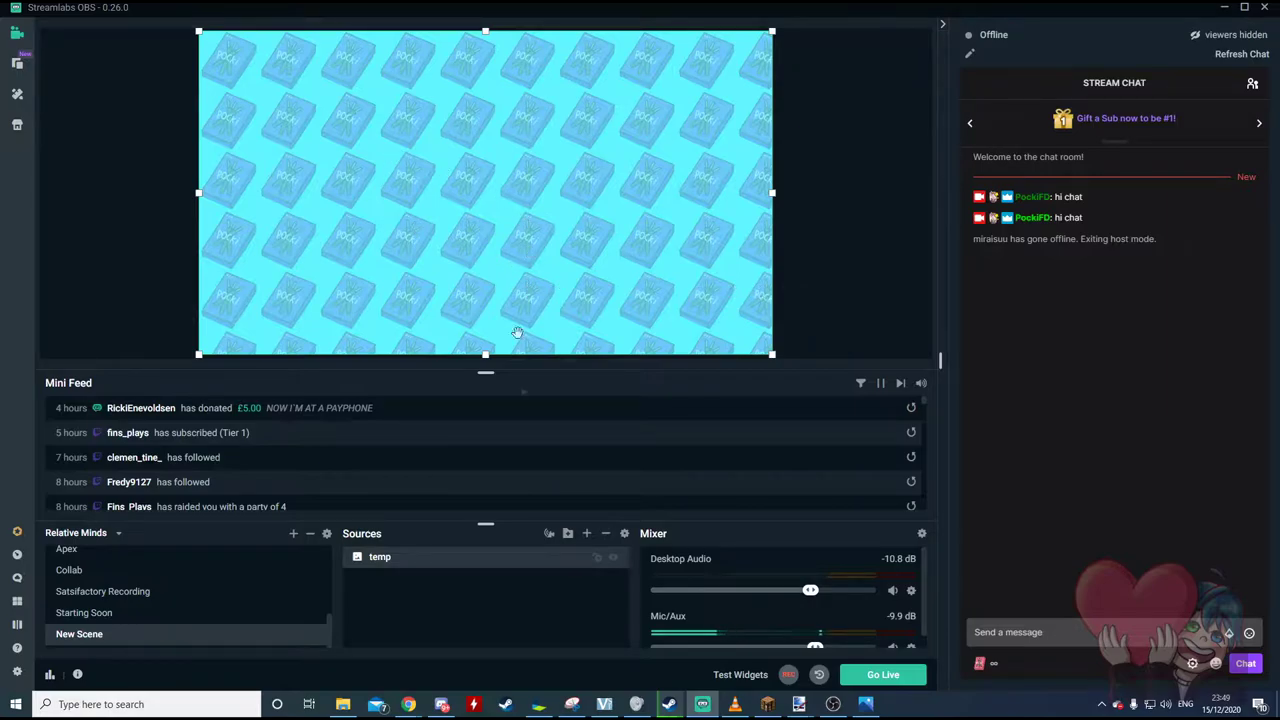
# Add the existing Minecraft game capture source and move it to about 225 px from the canvas's left edge and 309 px from its top.
pyautogui.click(586, 533)
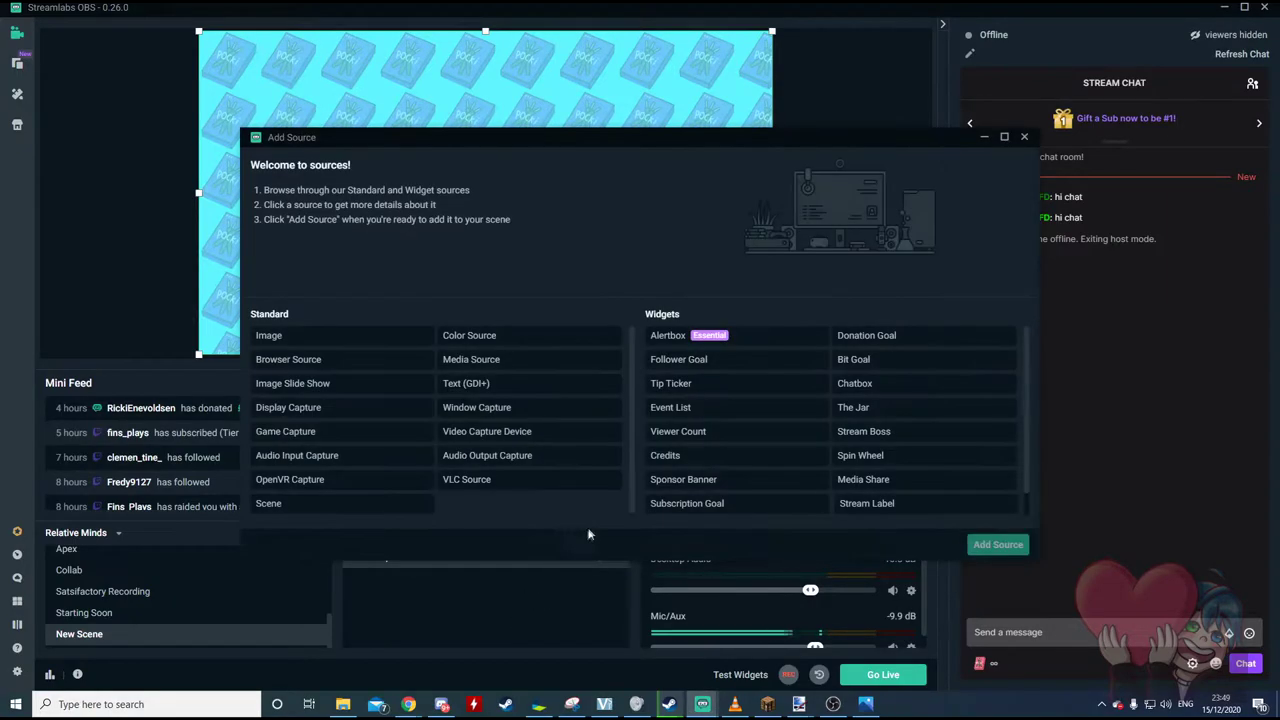
pyautogui.doubleClick(325, 435)
pyautogui.scroll(-1, 534, 369)
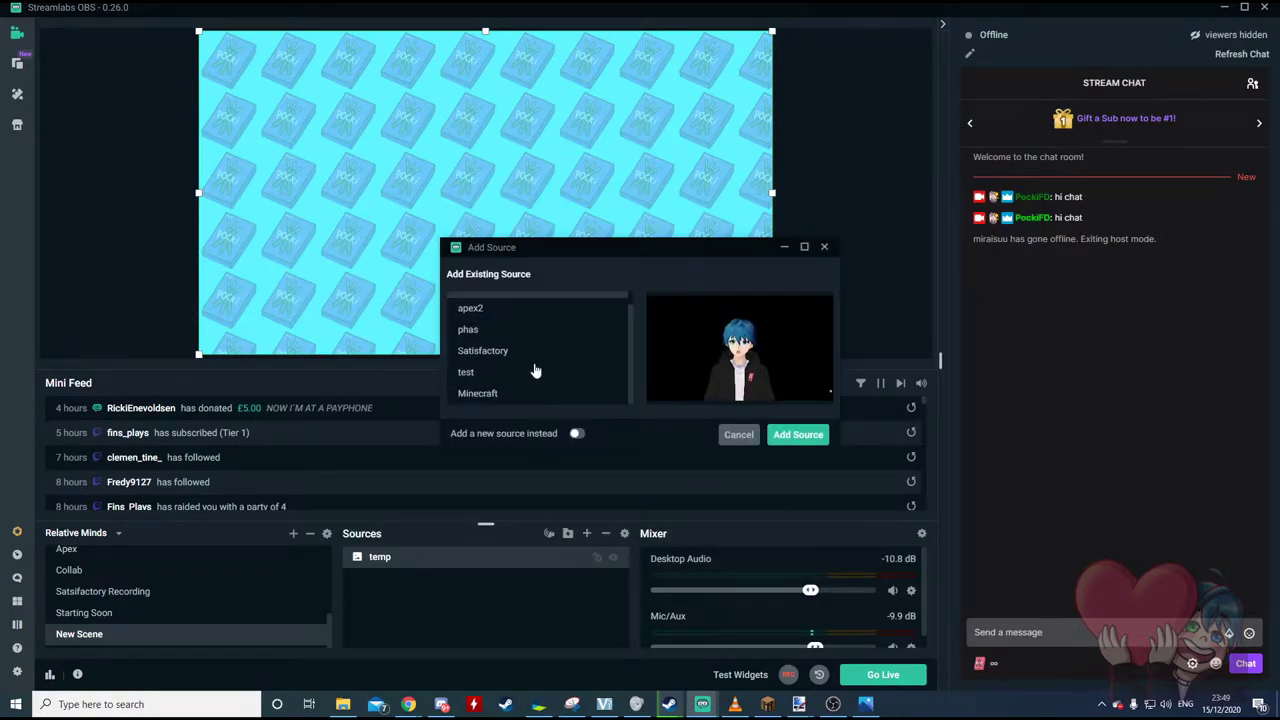
pyautogui.click(534, 392)
pyautogui.click(805, 435)
pyautogui.moveTo(330, 110); pyautogui.dragTo(396, 210)
pyautogui.moveTo(397, 599); pyautogui.dragTo(397, 599)
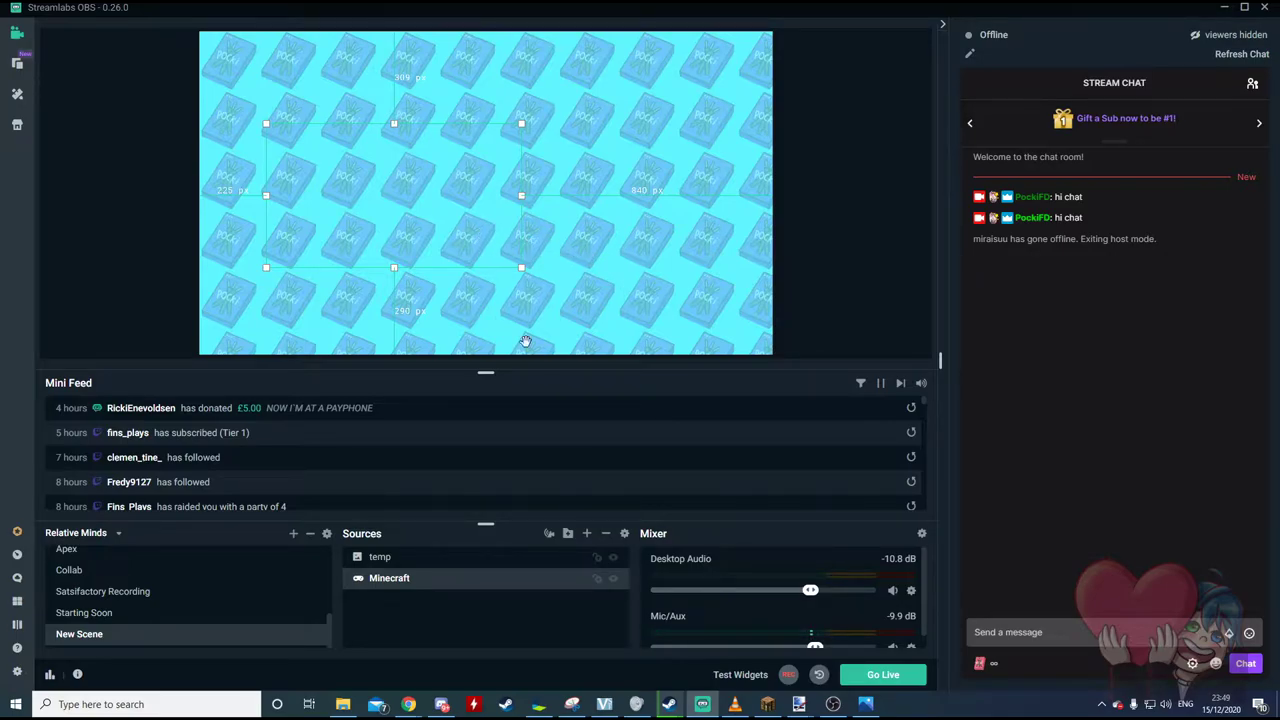
# Switch to paint.net and close every open image except Starting soon.png, discarding unsaved changes.
pyautogui.moveTo(795, 710)
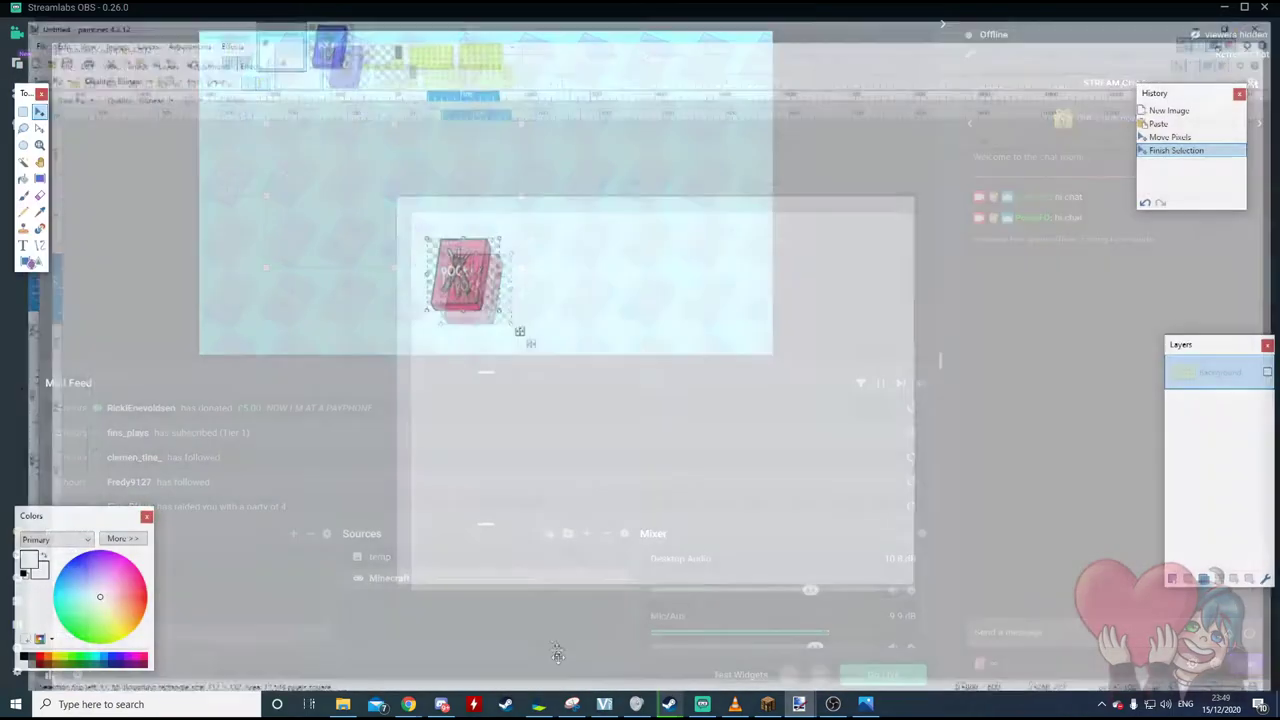
pyautogui.click(558, 660)
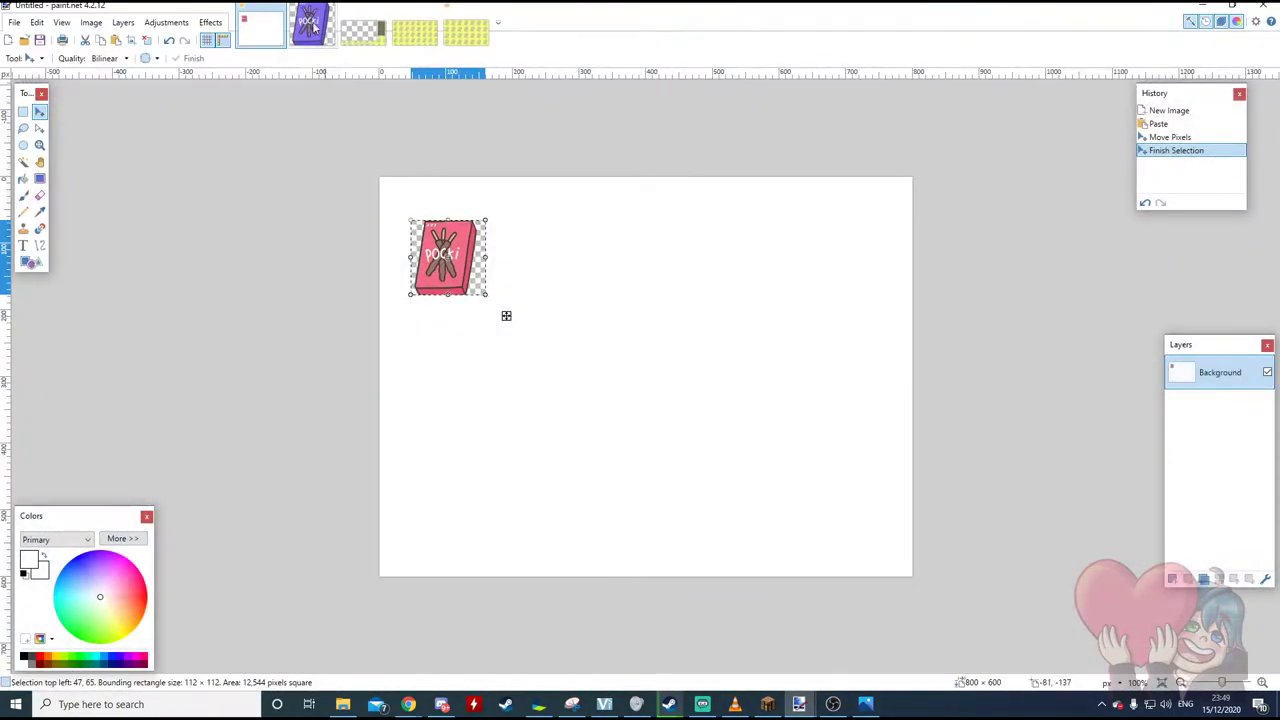
pyautogui.click(278, 7)
pyautogui.press('Escape')
pyautogui.click(279, 7)
pyautogui.click(612, 440)
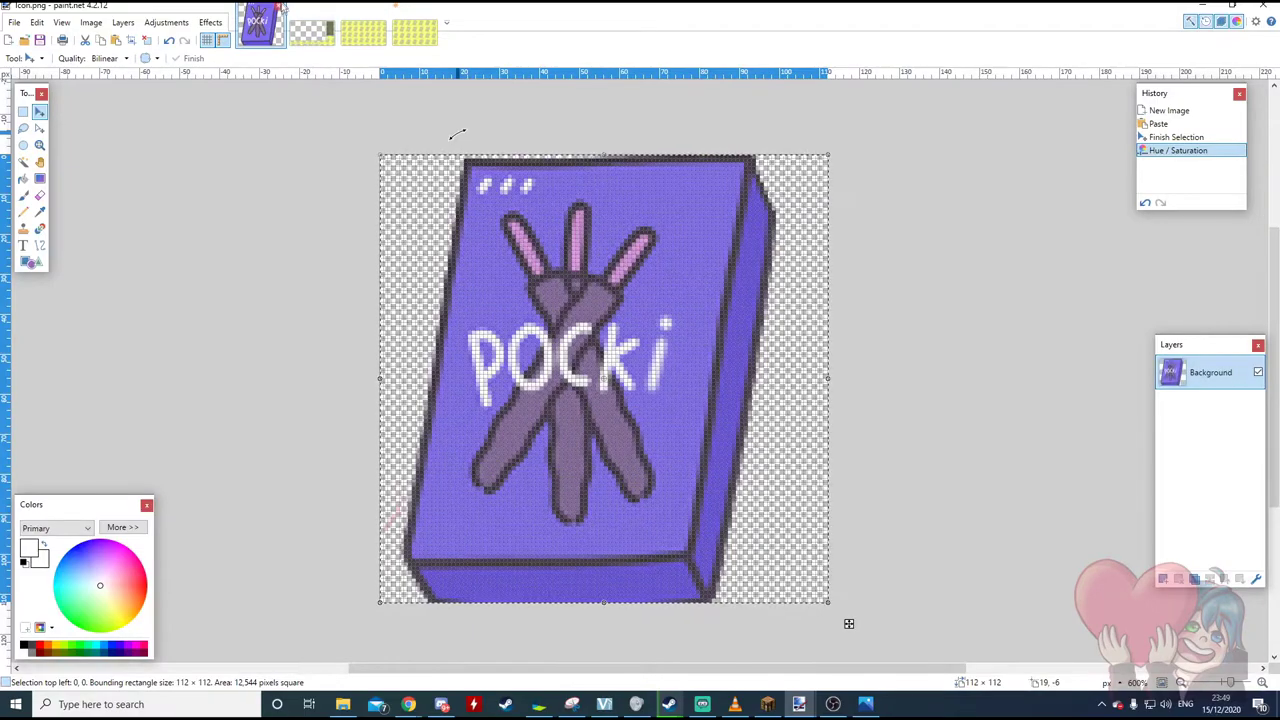
pyautogui.click(279, 7)
pyautogui.click(277, 7)
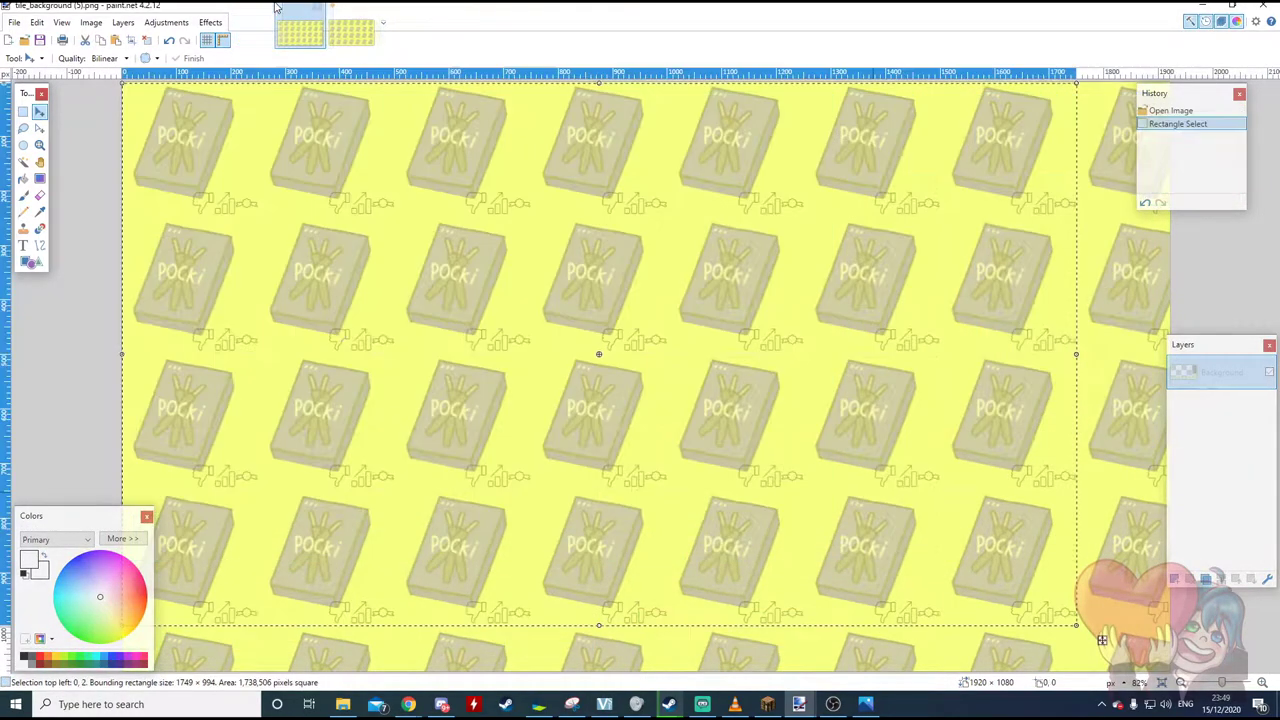
pyautogui.click(279, 7)
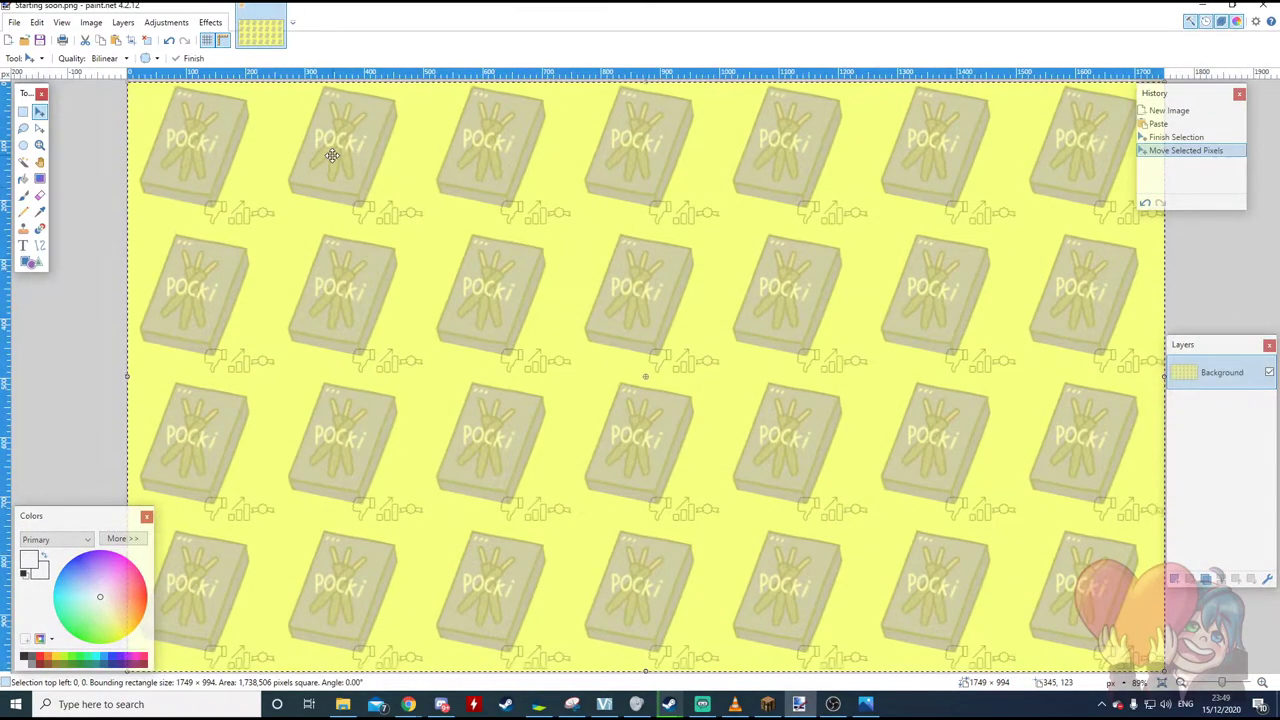
# Open tile_background (4) from the Downloads folder as a separate image.
pyautogui.hotkey('ctrl', 'n')
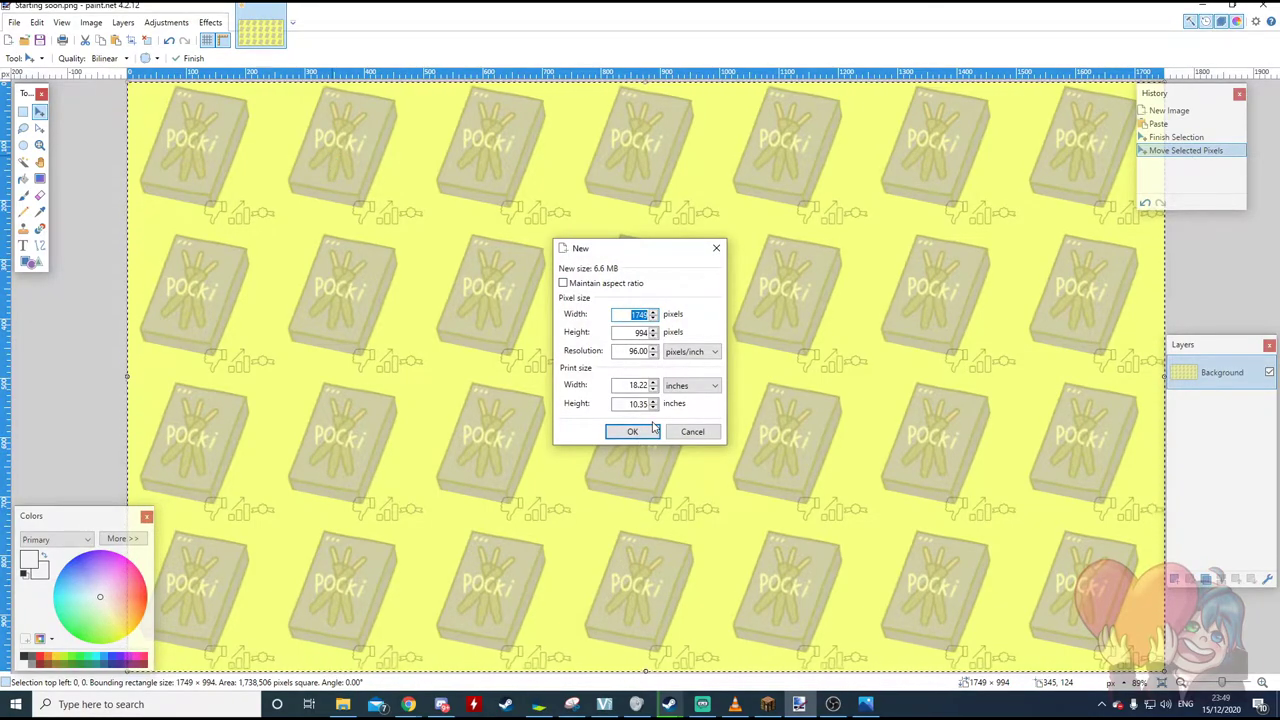
pyautogui.click(692, 431)
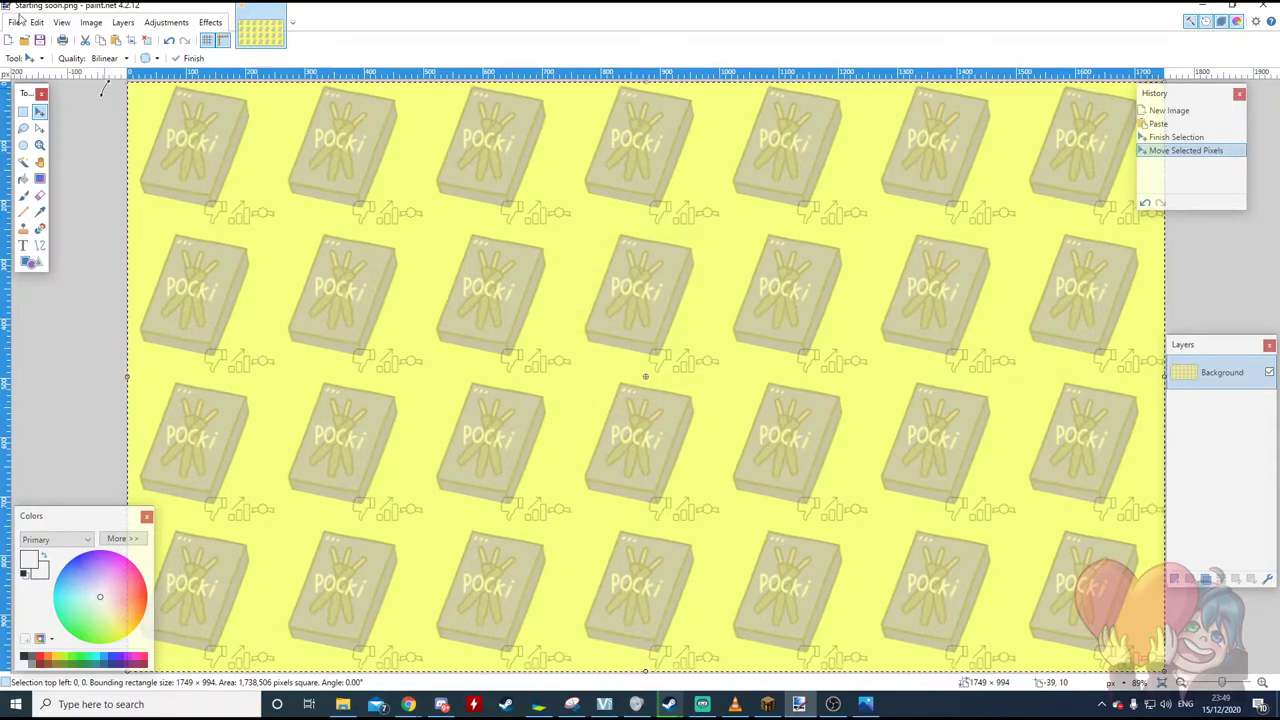
pyautogui.click(24, 41)
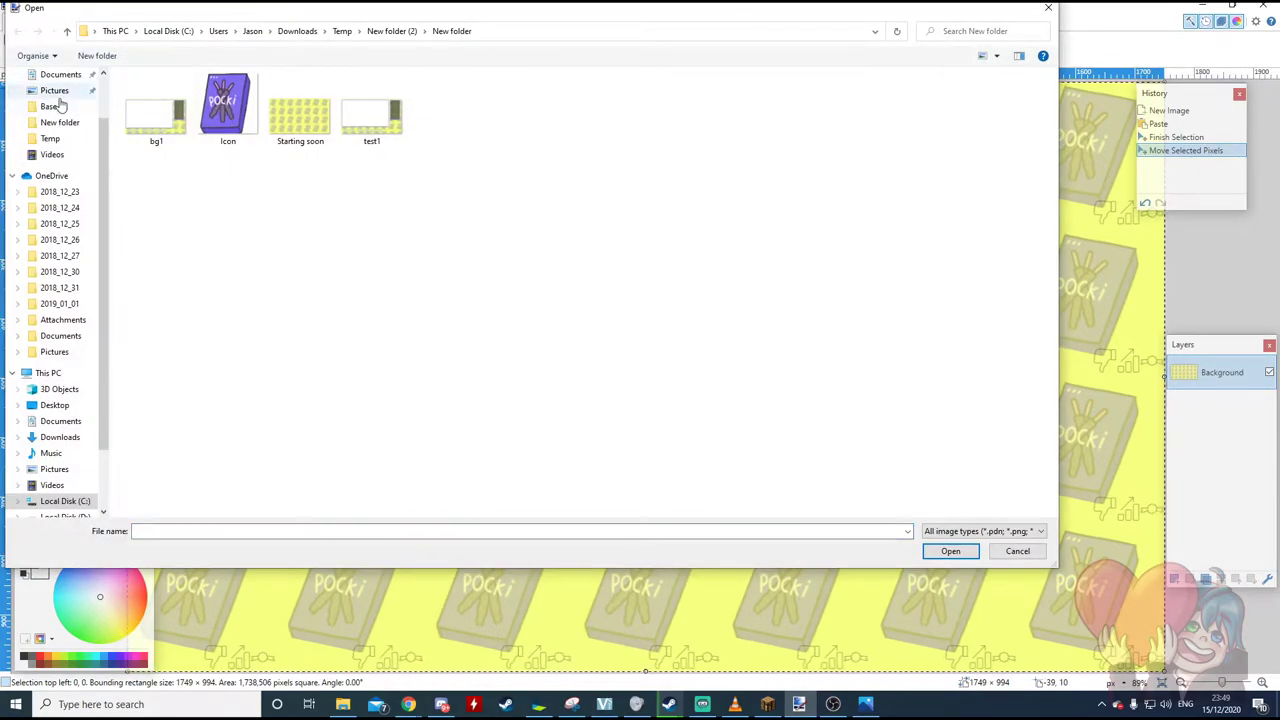
pyautogui.click(56, 117)
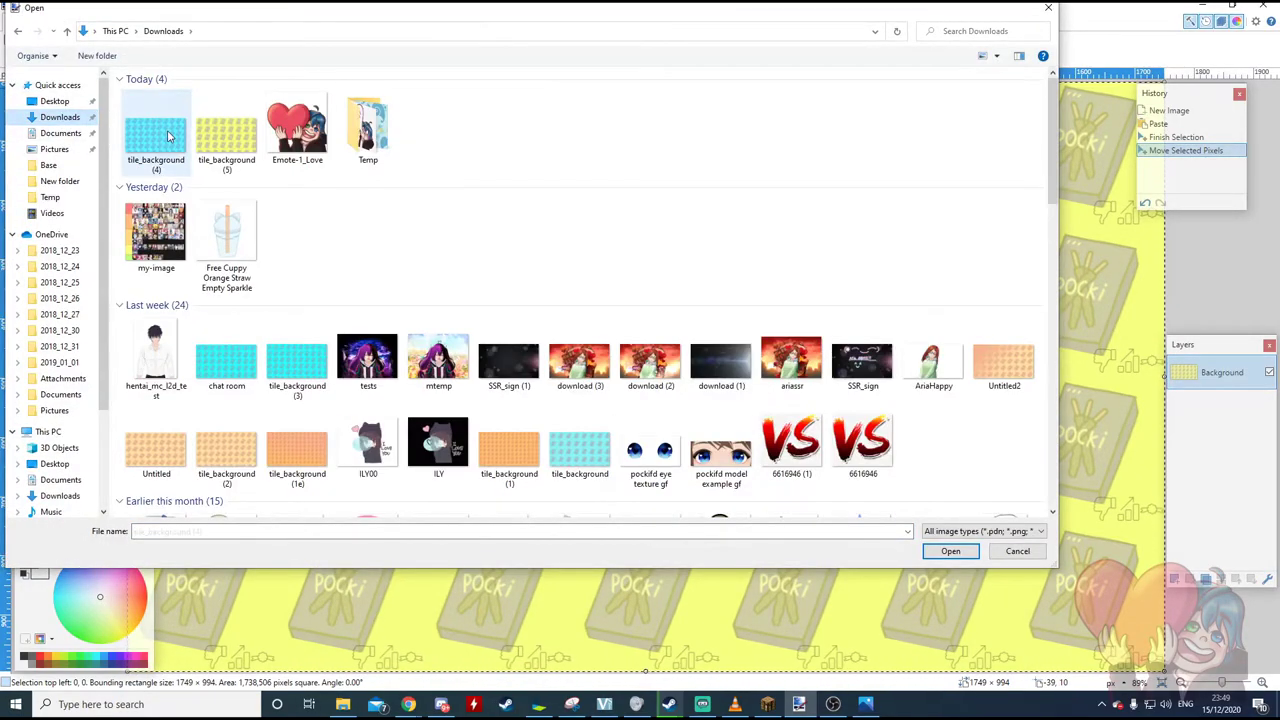
pyautogui.doubleClick(157, 125)
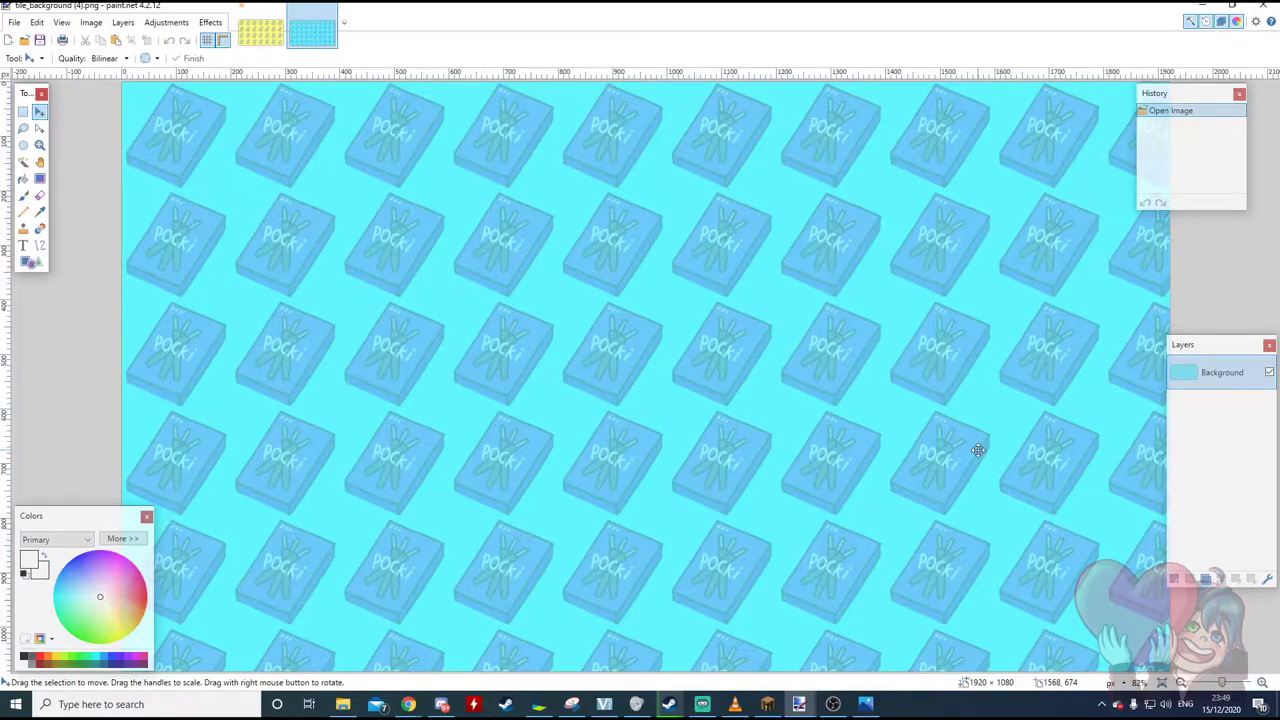
# Add a new layer and draw a white rectangle outline of about 1575 × 924 pixels starting near the image's upper-left corner.
pyautogui.click(1175, 579)
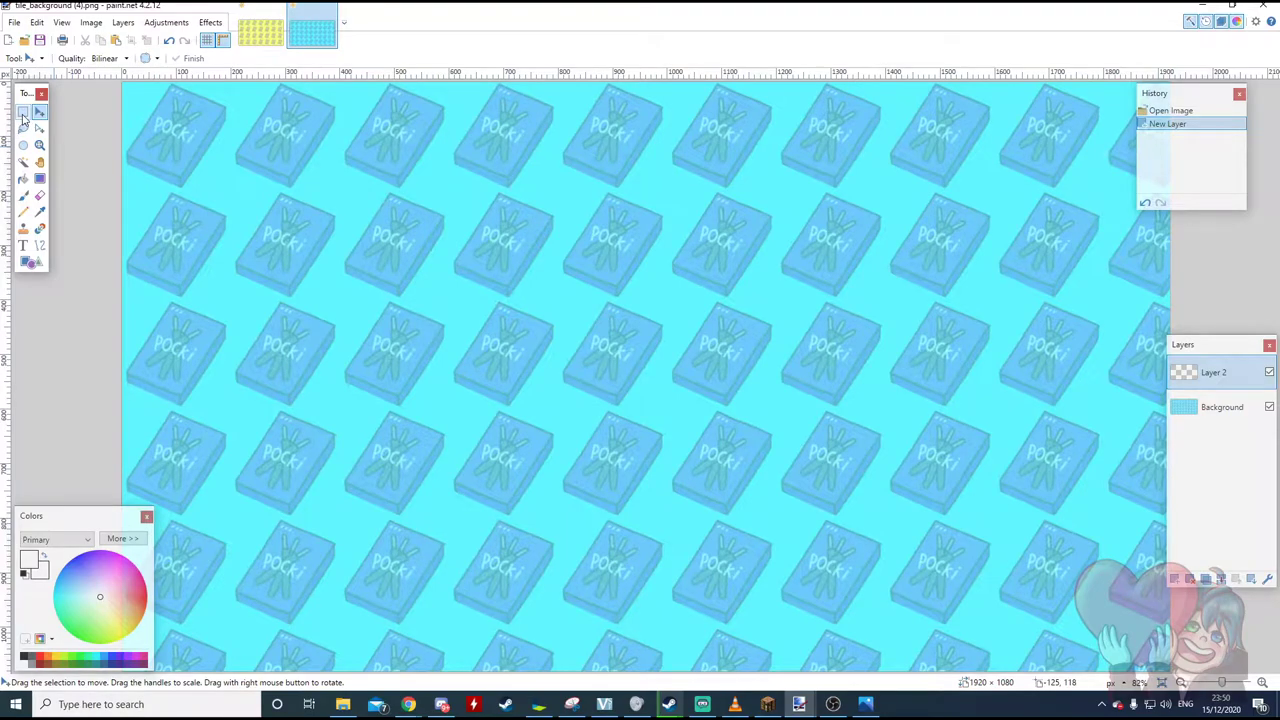
pyautogui.click(31, 262)
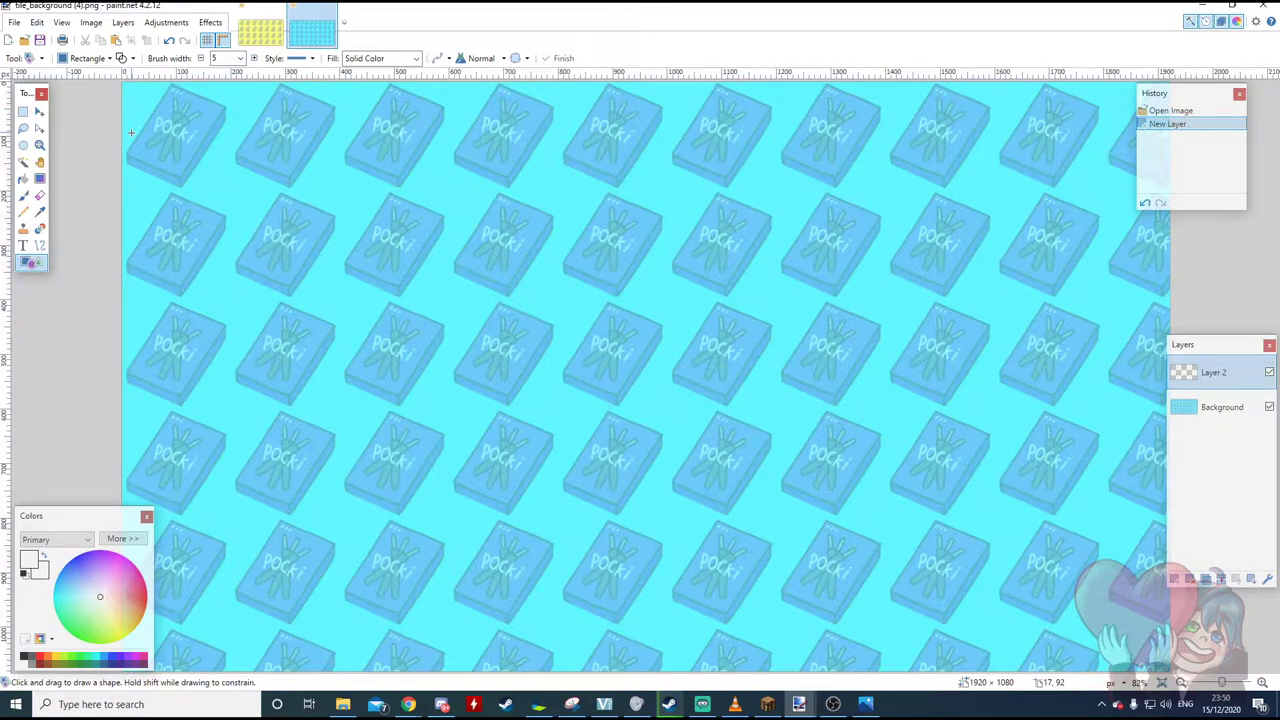
pyautogui.moveTo(127, 91); pyautogui.dragTo(661, 388)
pyautogui.press('Return')
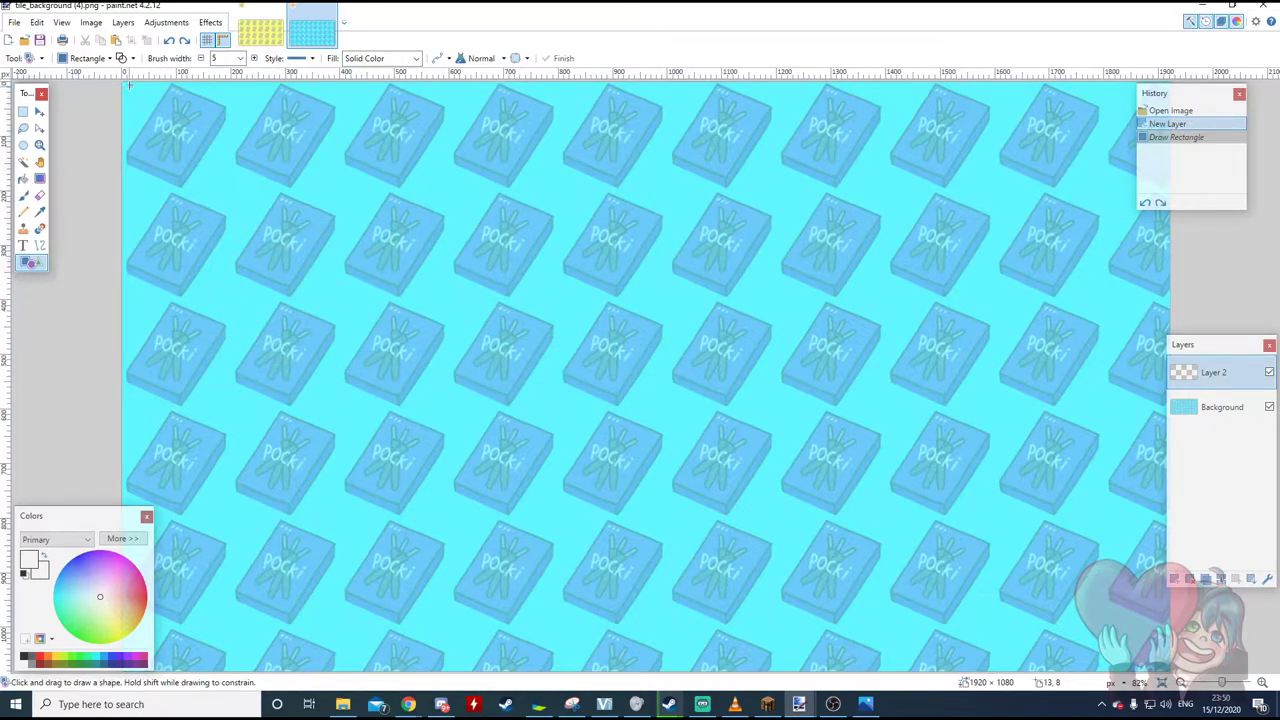
pyautogui.moveTo(127, 89); pyautogui.dragTo(986, 592)
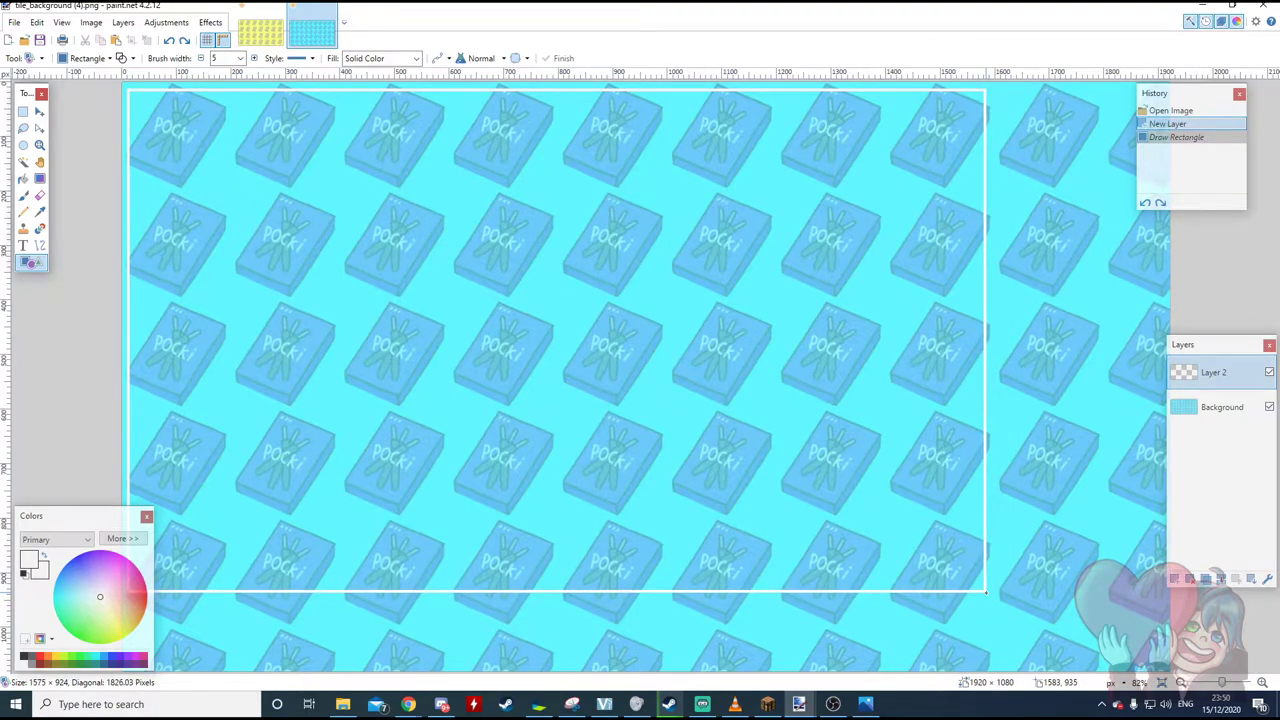
pyautogui.moveTo(986, 592); pyautogui.dragTo(986, 593)
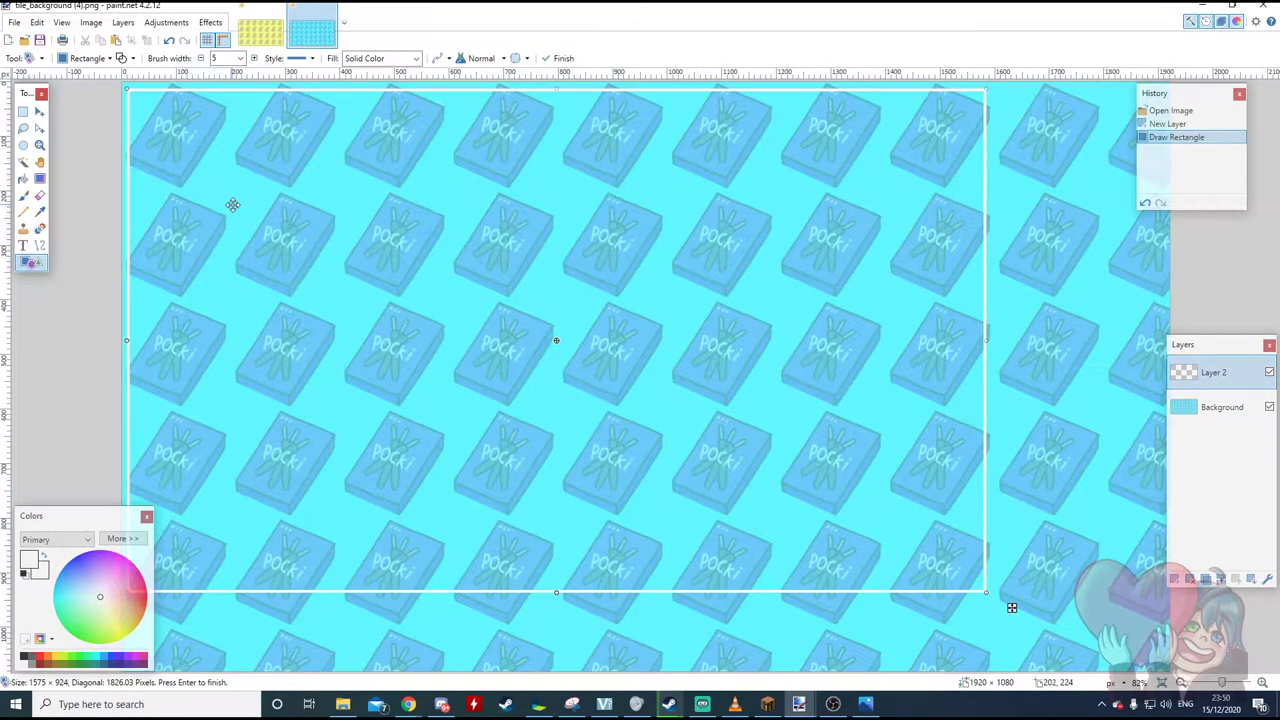
pyautogui.moveTo(375, 246); pyautogui.dragTo(377, 247)
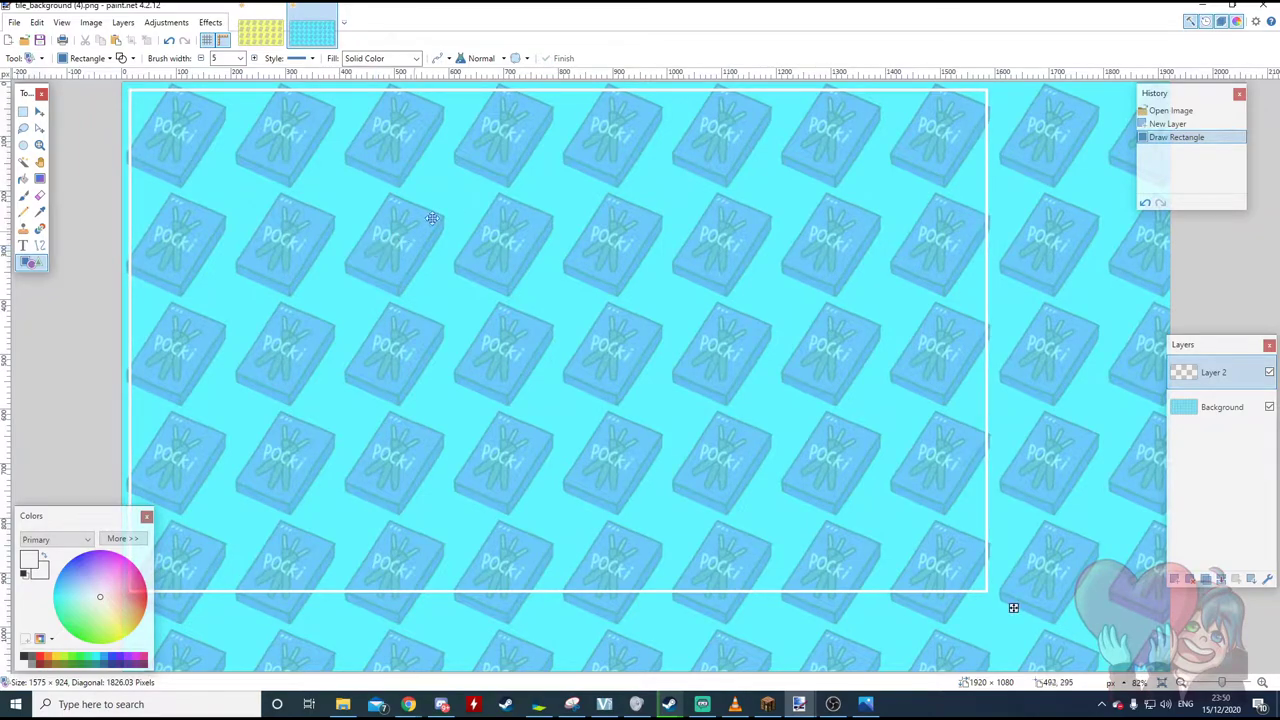
# Apply the Outline Object effect to the white frame with width 5, softness 207 and a red color of RGB 193, 57, 42.
pyautogui.click(211, 22)
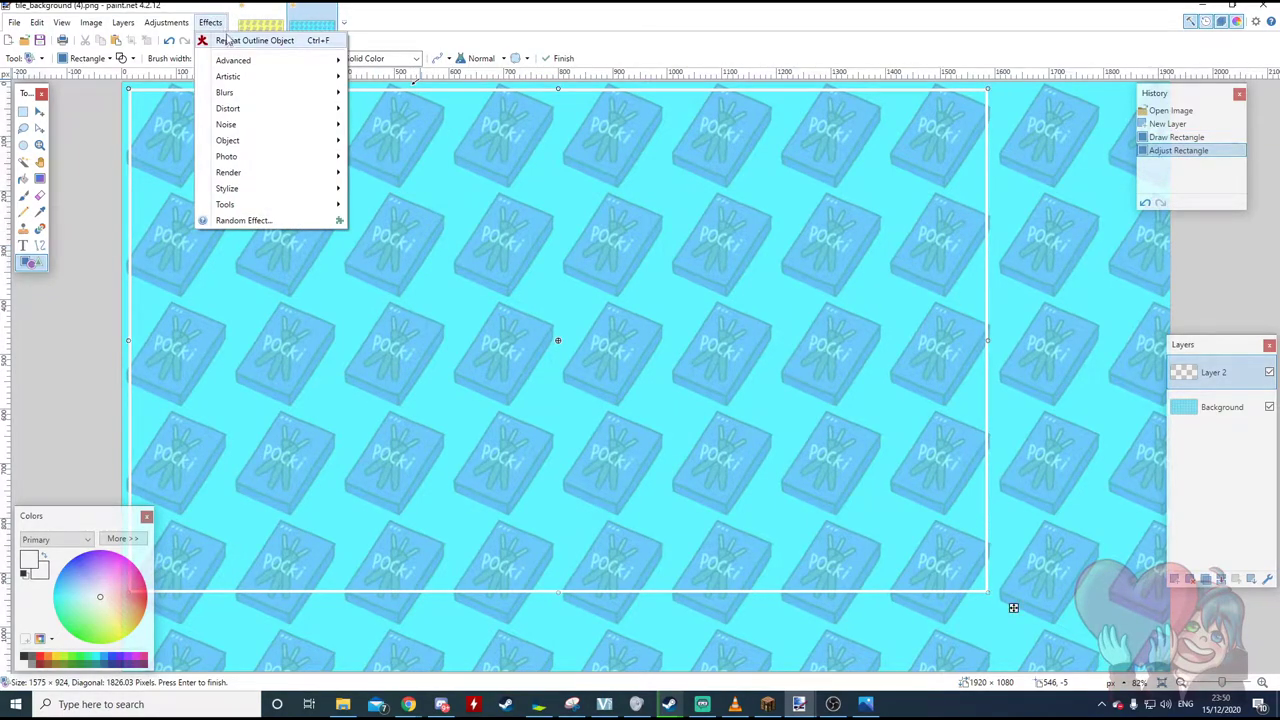
pyautogui.moveTo(289, 142)
pyautogui.click(382, 145)
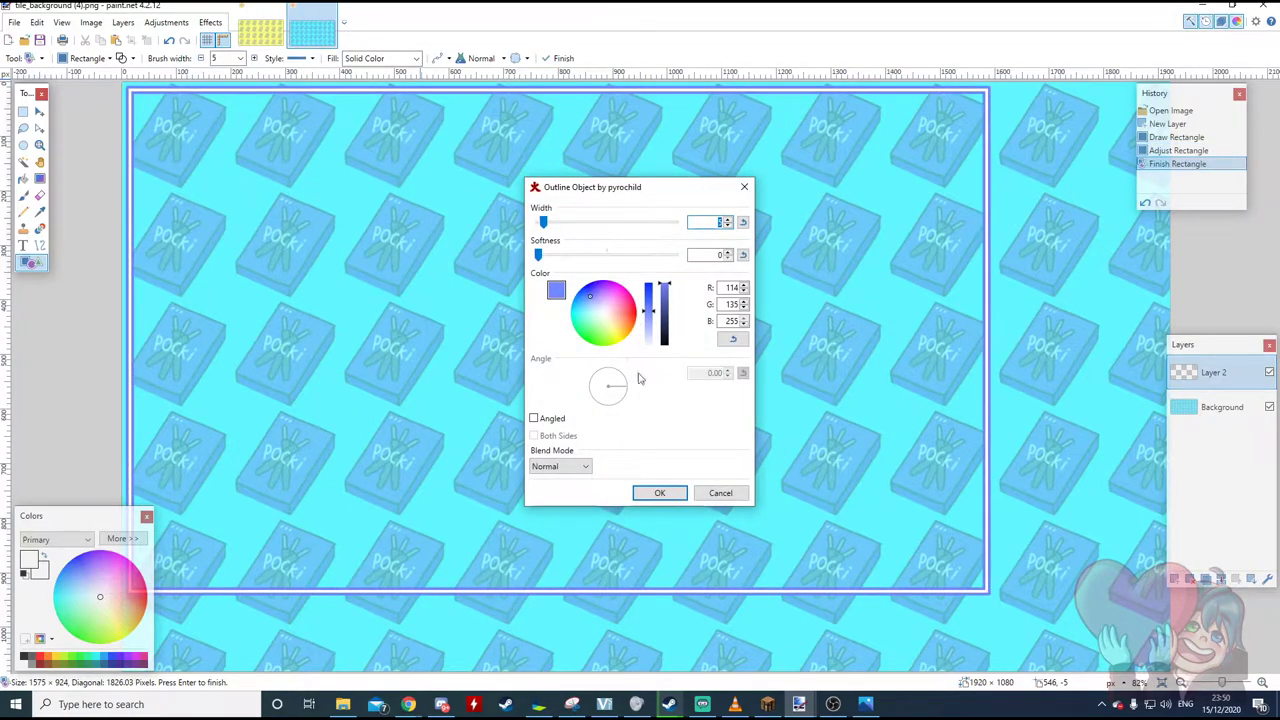
pyautogui.moveTo(556, 258); pyautogui.dragTo(652, 257)
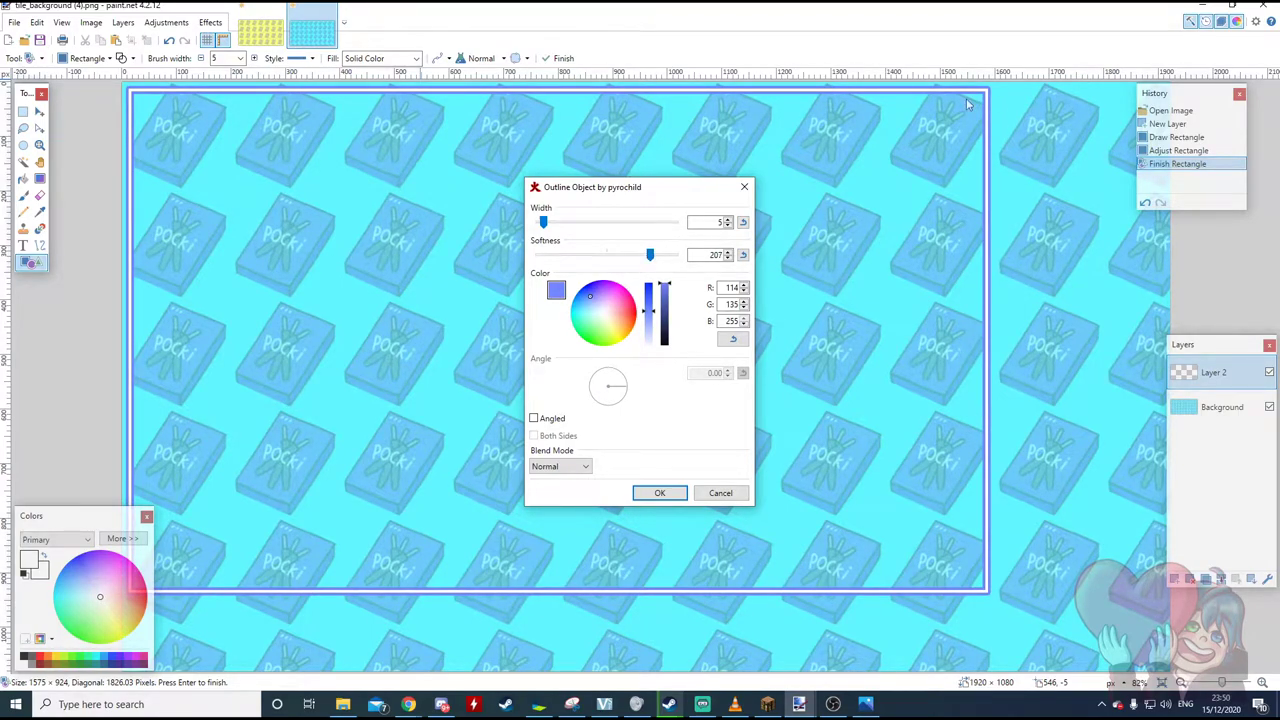
pyautogui.moveTo(622, 312); pyautogui.dragTo(613, 349)
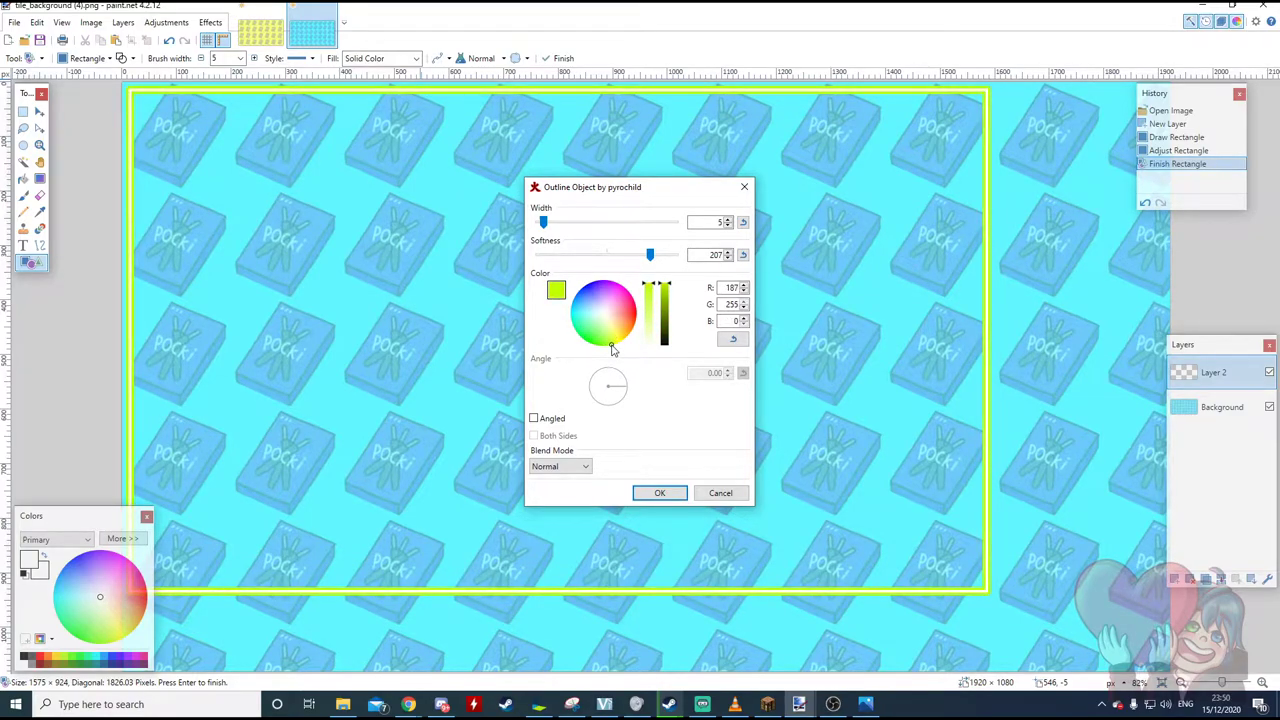
pyautogui.moveTo(667, 303)
pyautogui.mouseDown()
pyautogui.moveTo(671, 360)
pyautogui.moveTo(667, 312)
pyautogui.moveTo(668, 346)
pyautogui.moveTo(630, 319)
pyautogui.moveTo(670, 306)
pyautogui.mouseUp()
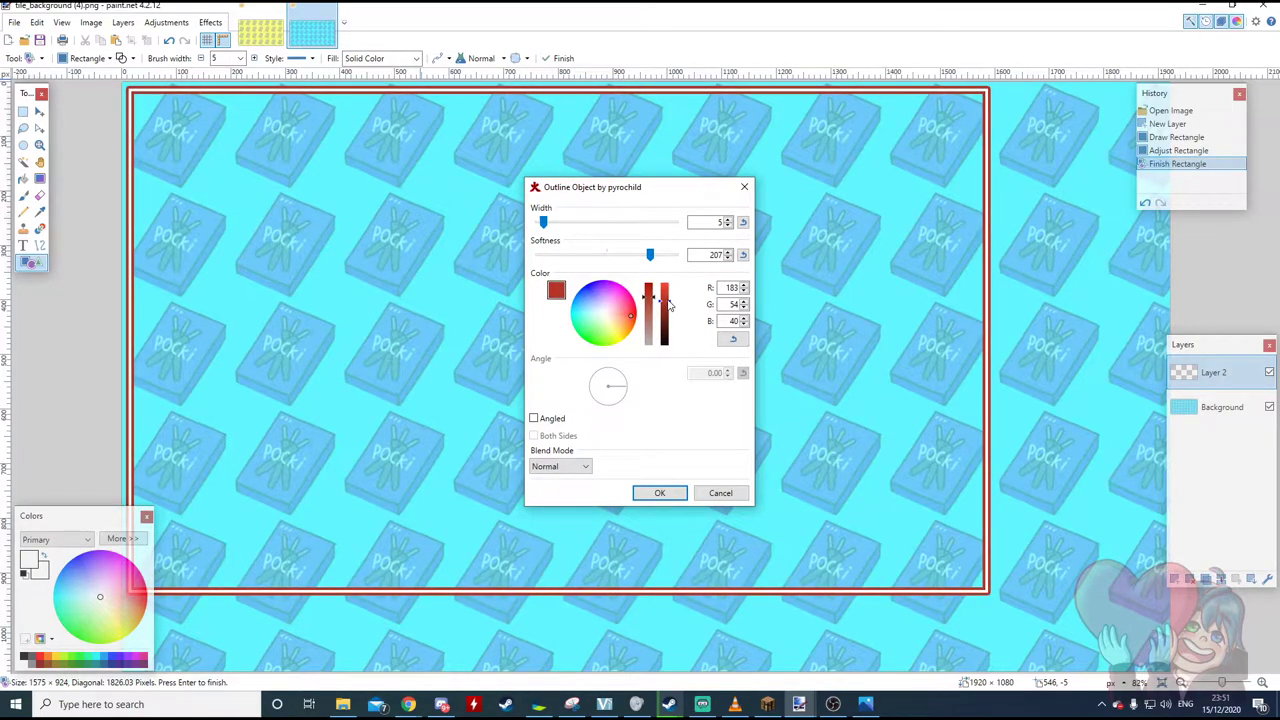
pyautogui.moveTo(670, 301); pyautogui.dragTo(670, 300)
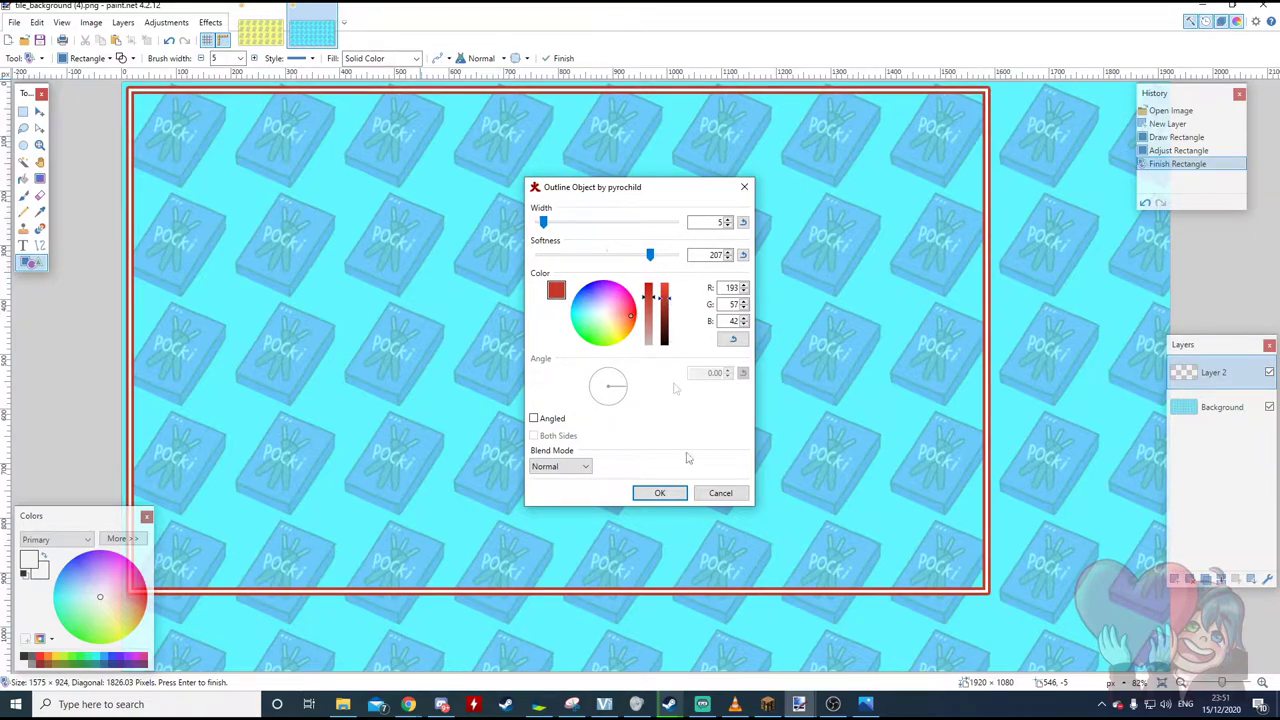
pyautogui.click(662, 493)
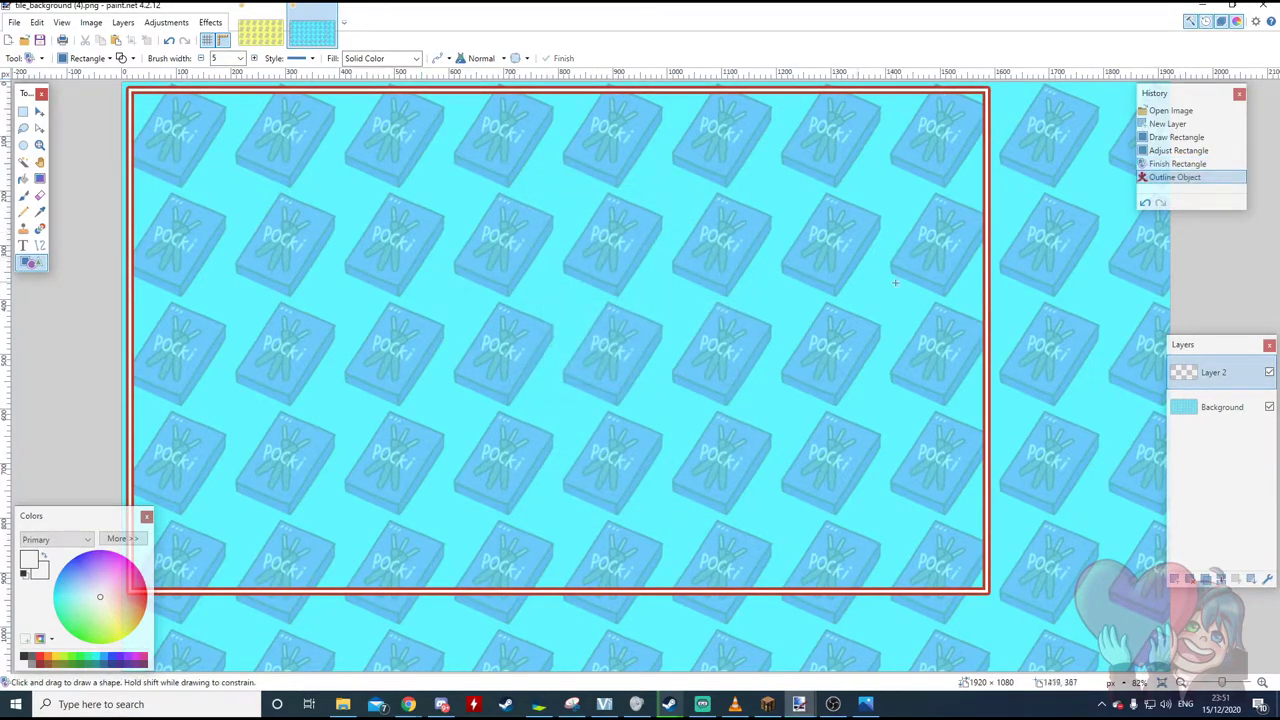
# Select the area inside the frame on Layer 2 with the Magic Wand and erase it from the Background layer.
pyautogui.click(22, 165)
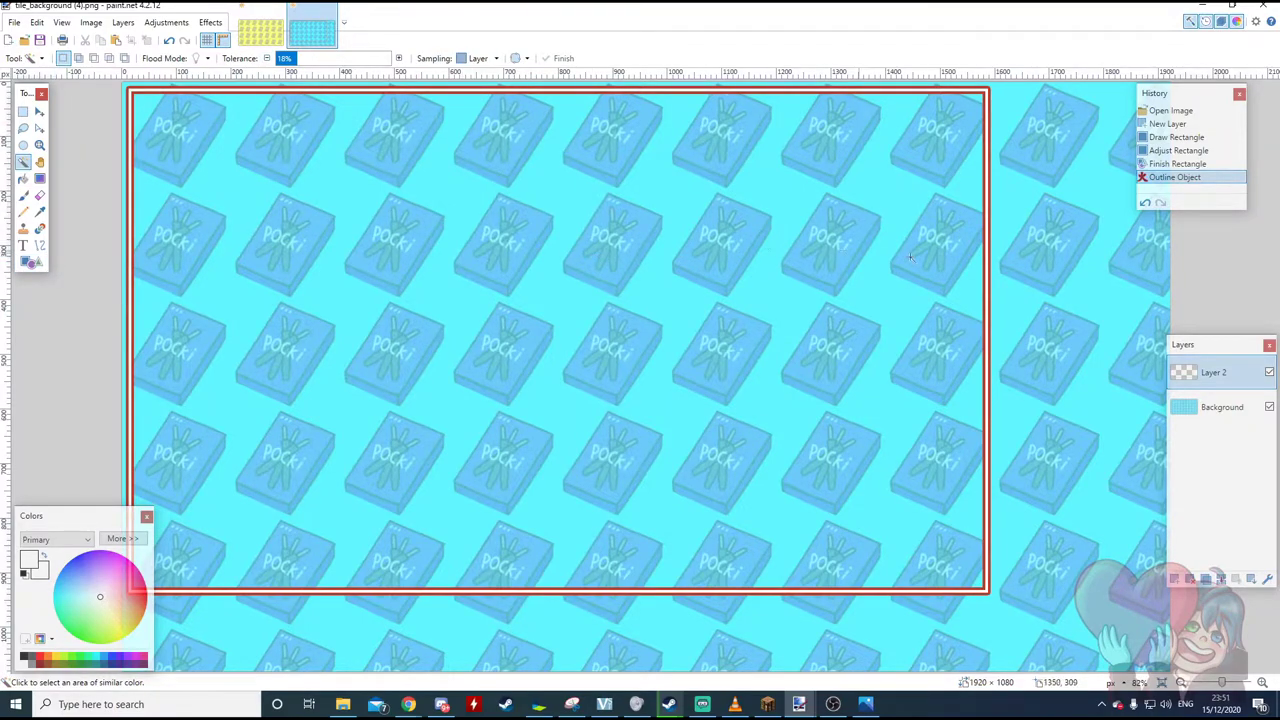
pyautogui.click(542, 235)
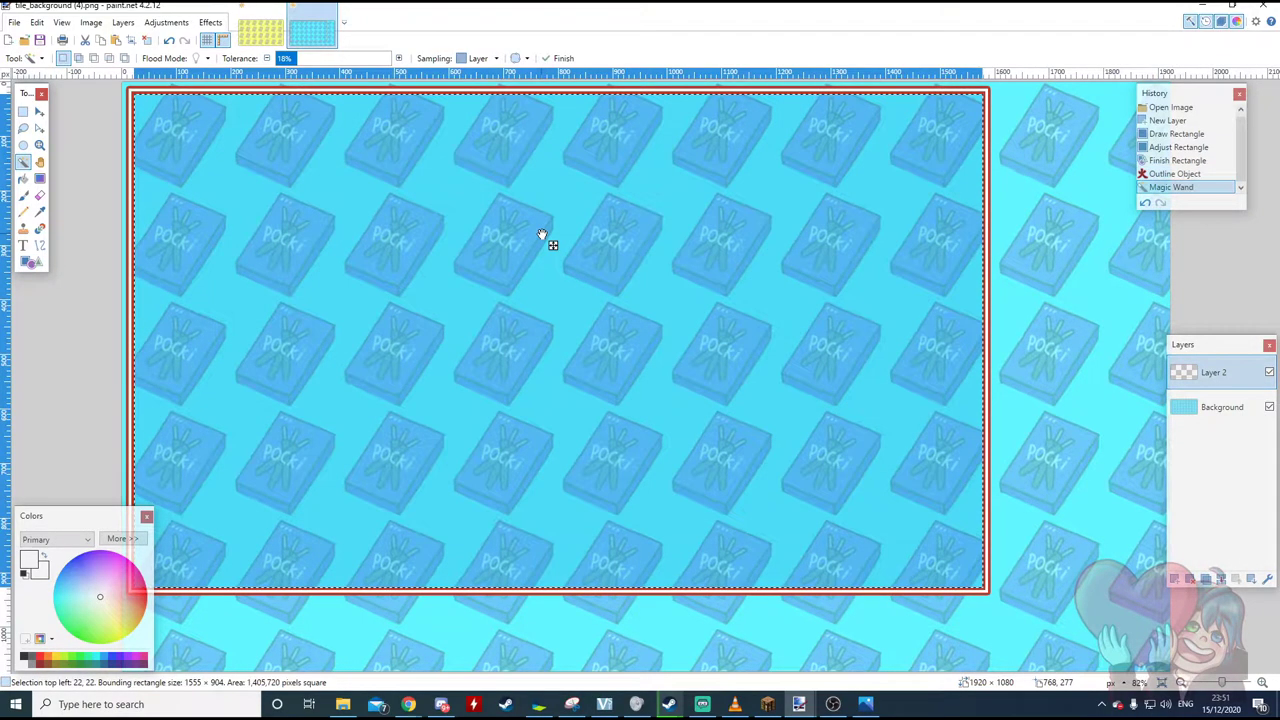
pyautogui.click(1180, 407)
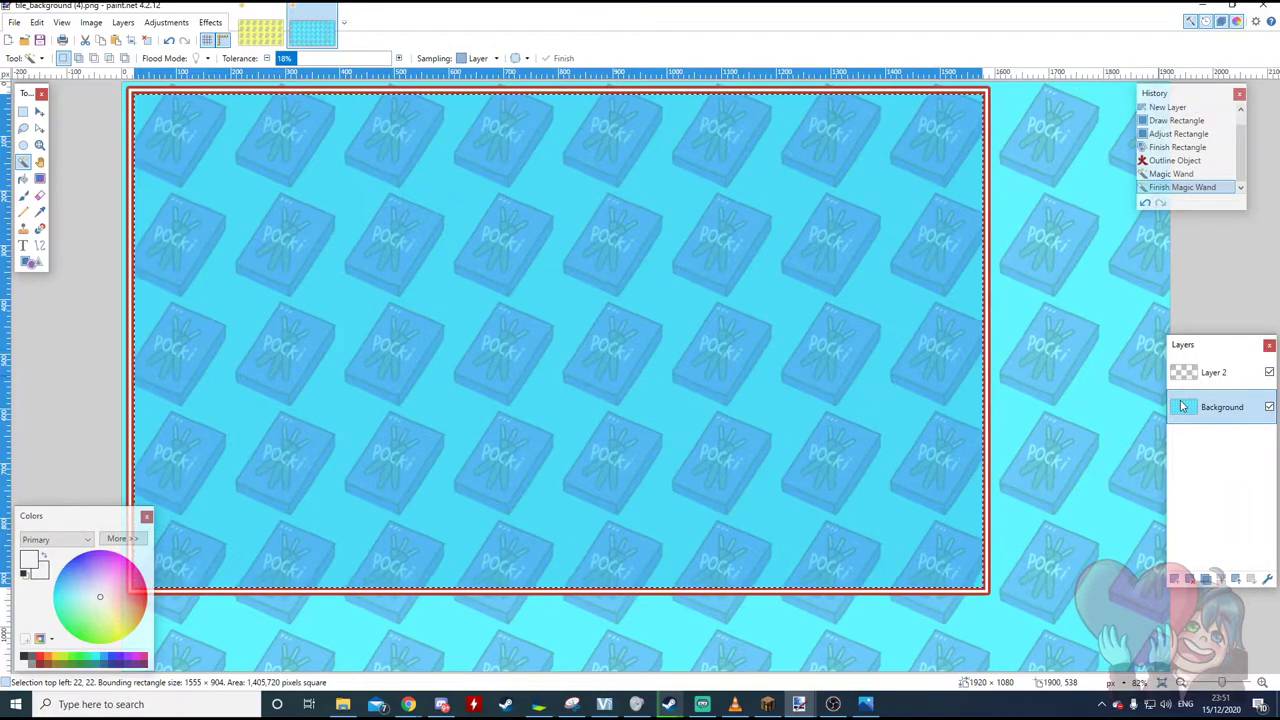
pyautogui.press('Delete')
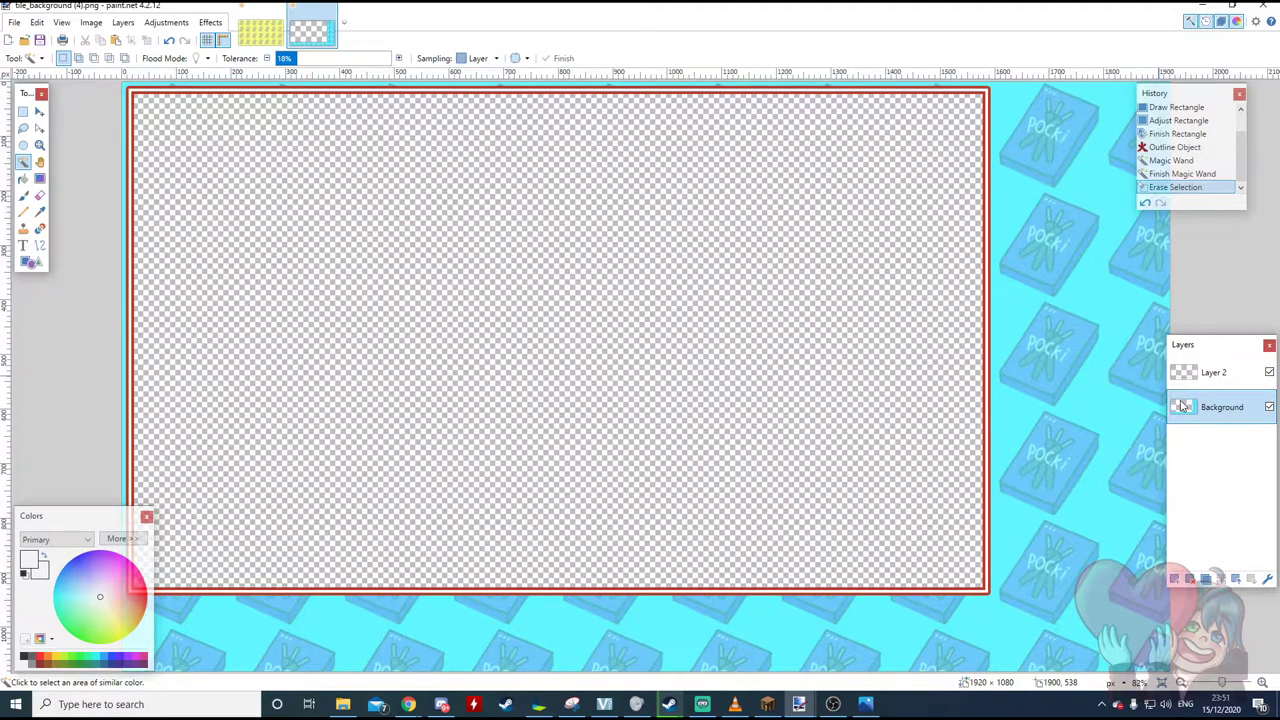
# Save a flattened PNG copy named Test1 in Downloads\Temp\New folder (2)\New folder, replacing the existing file.
pyautogui.click(16, 24)
pyautogui.click(40, 124)
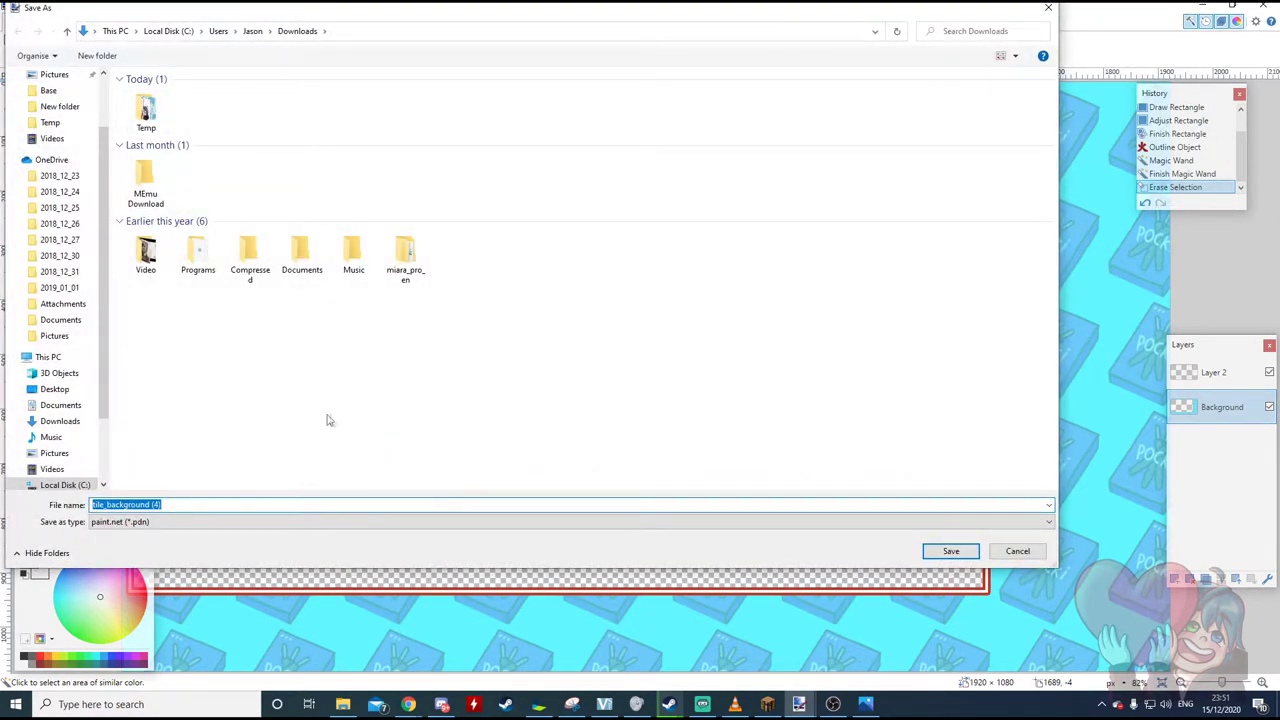
pyautogui.doubleClick(146, 110)
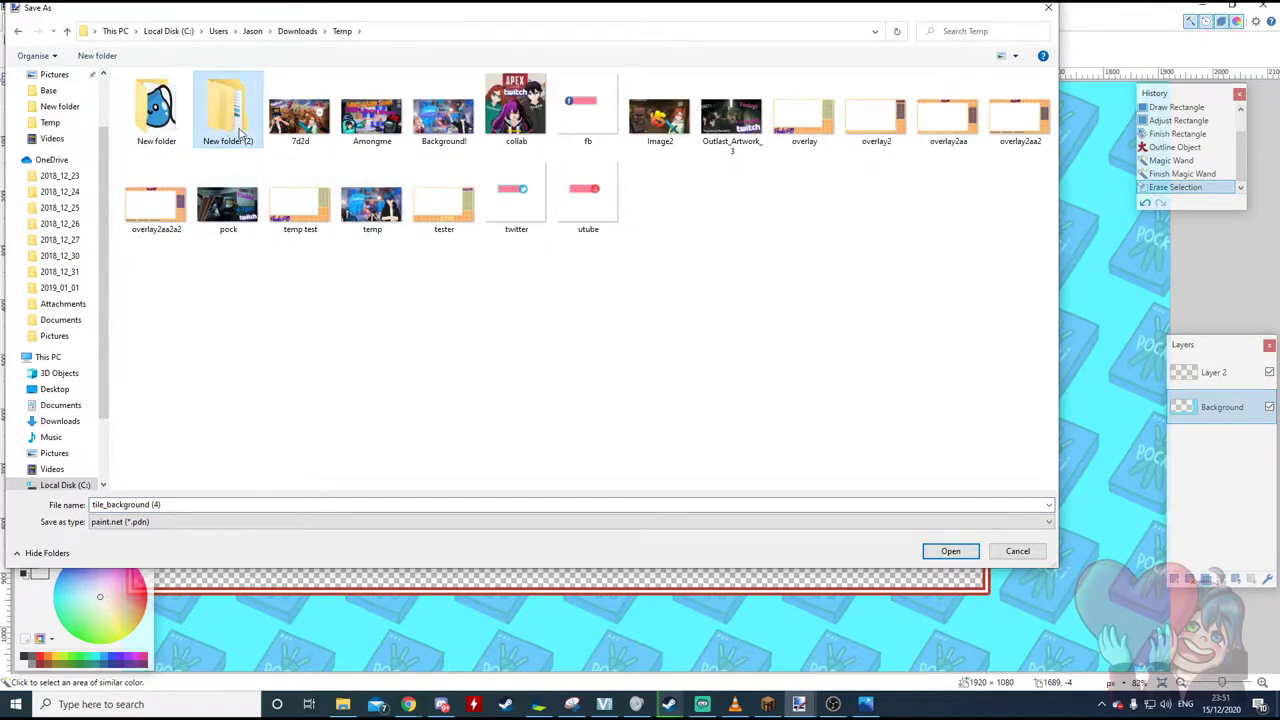
pyautogui.doubleClick(240, 135)
pyautogui.doubleClick(160, 107)
pyautogui.click(308, 525)
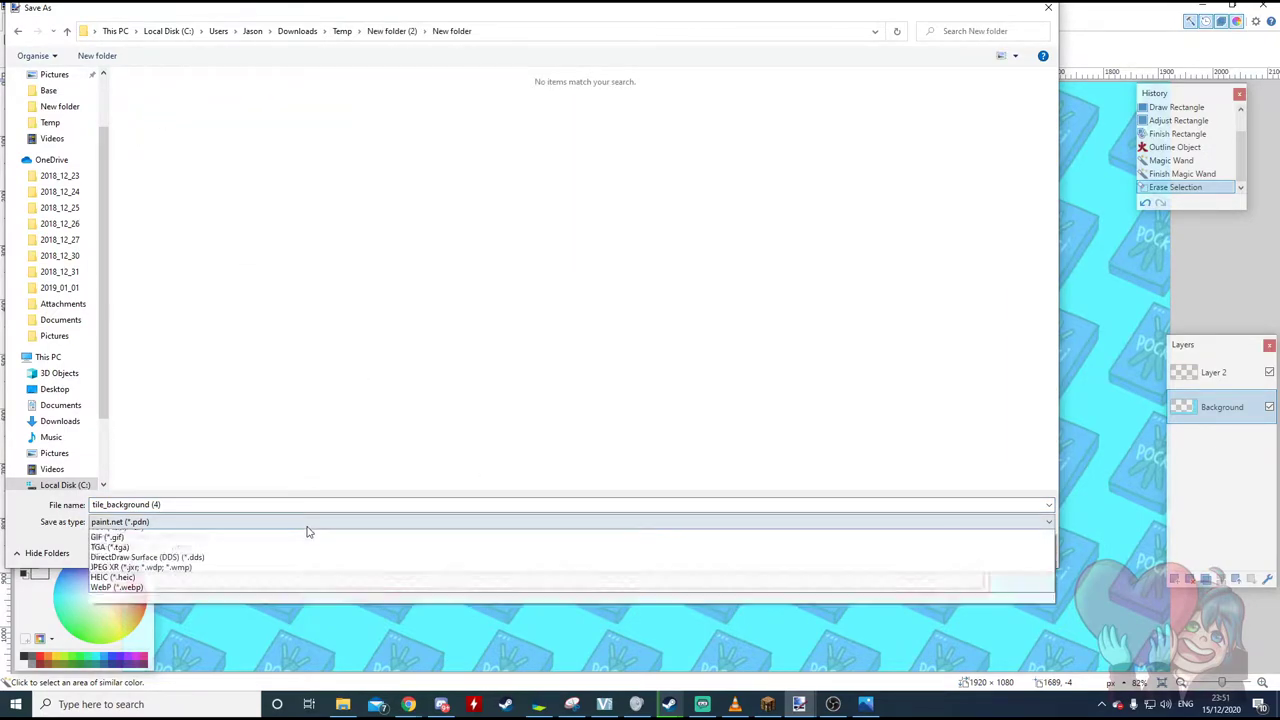
pyautogui.click(262, 565)
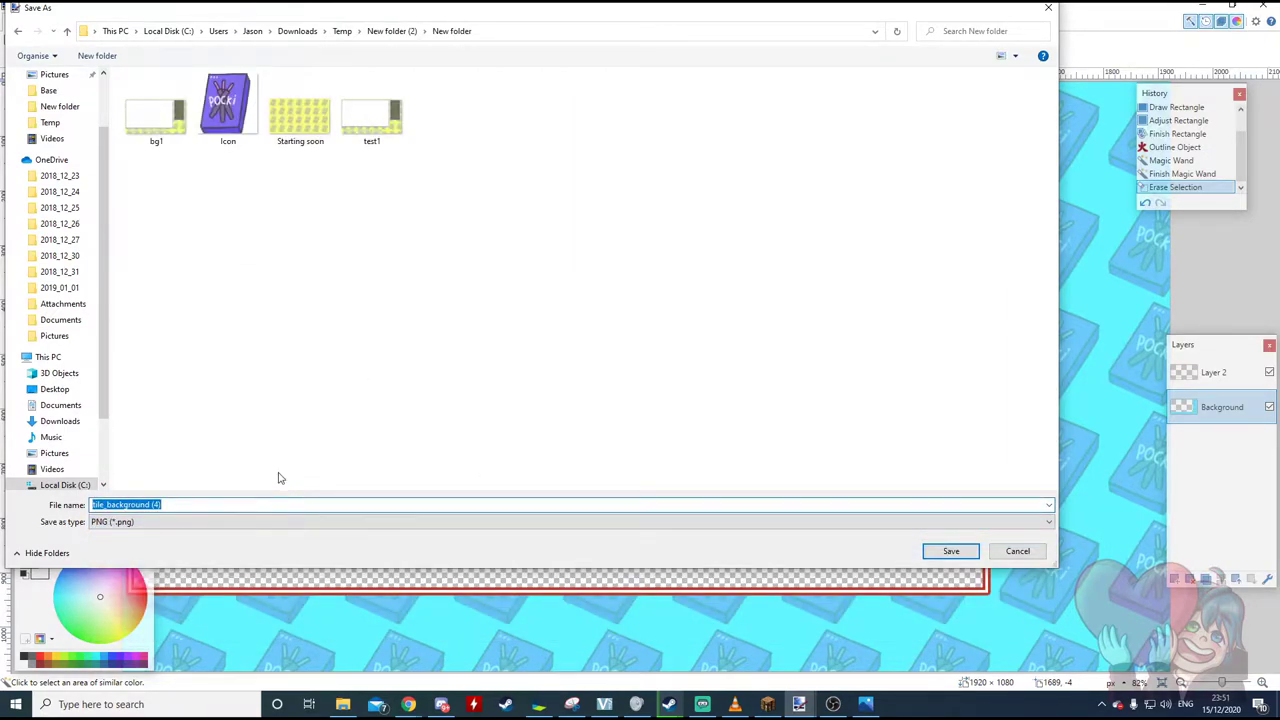
pyautogui.write('Test1')
pyautogui.press('Return')
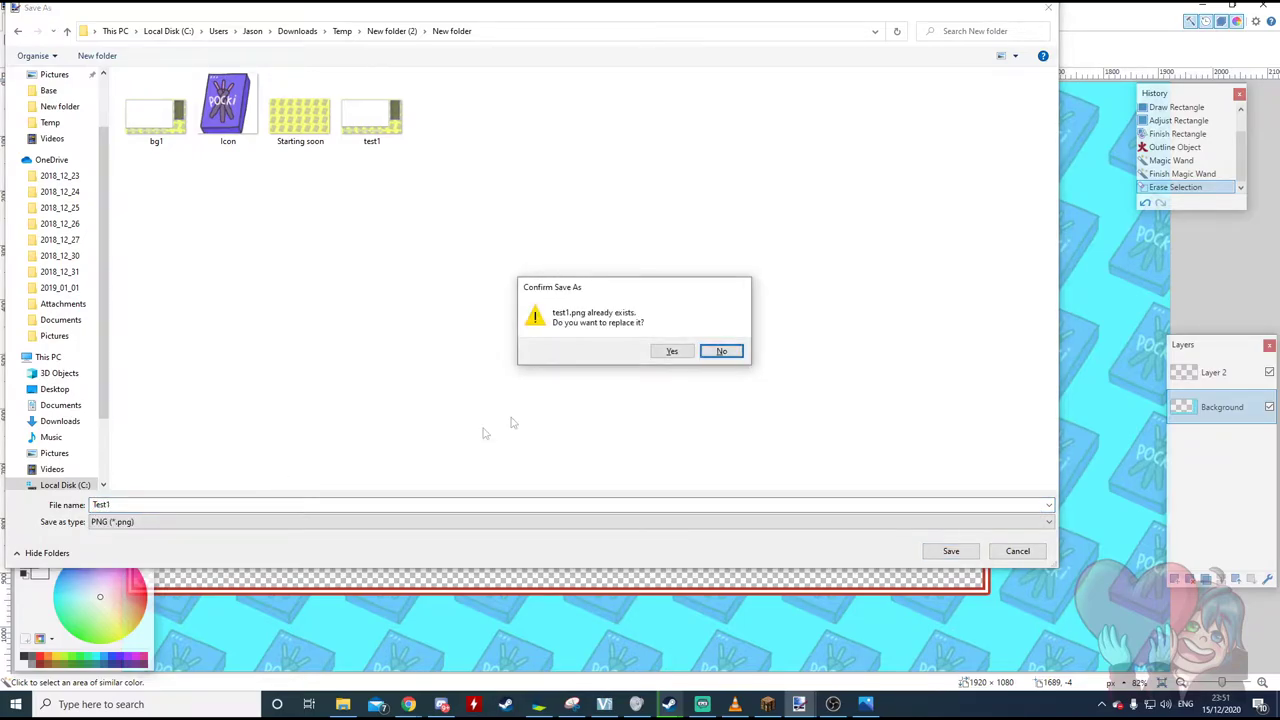
pyautogui.click(674, 354)
pyautogui.click(740, 456)
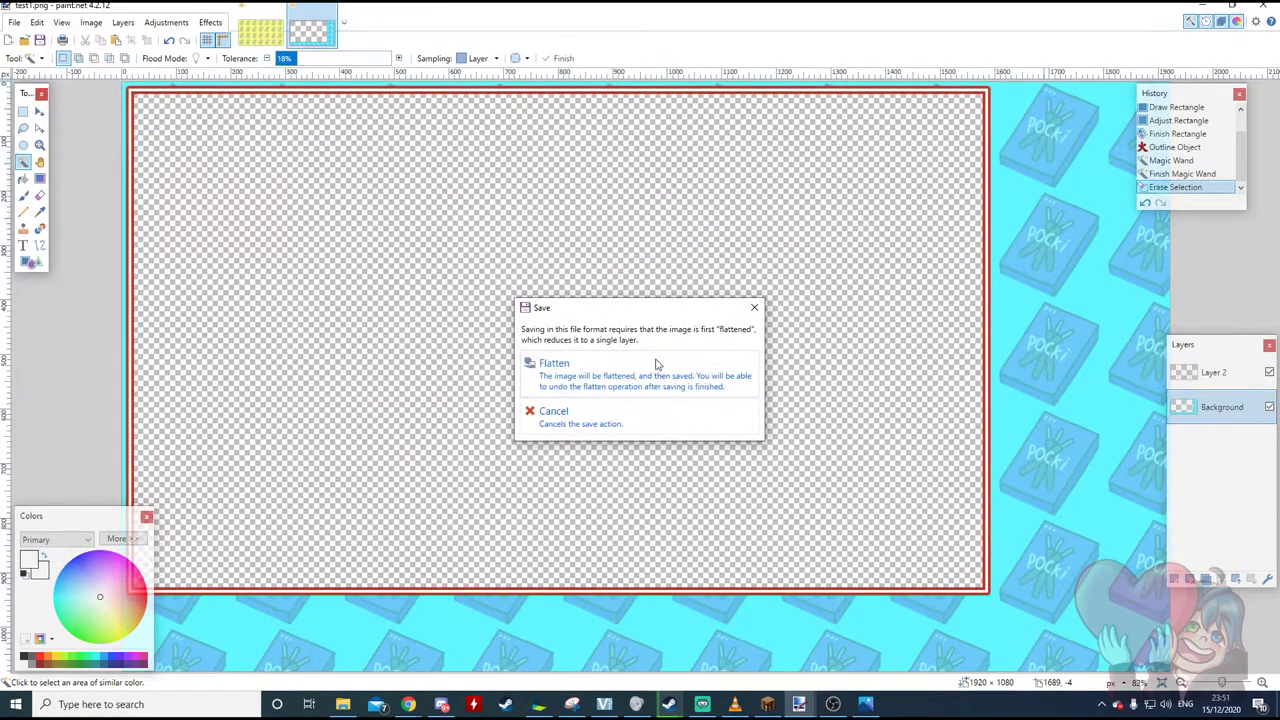
pyautogui.click(638, 388)
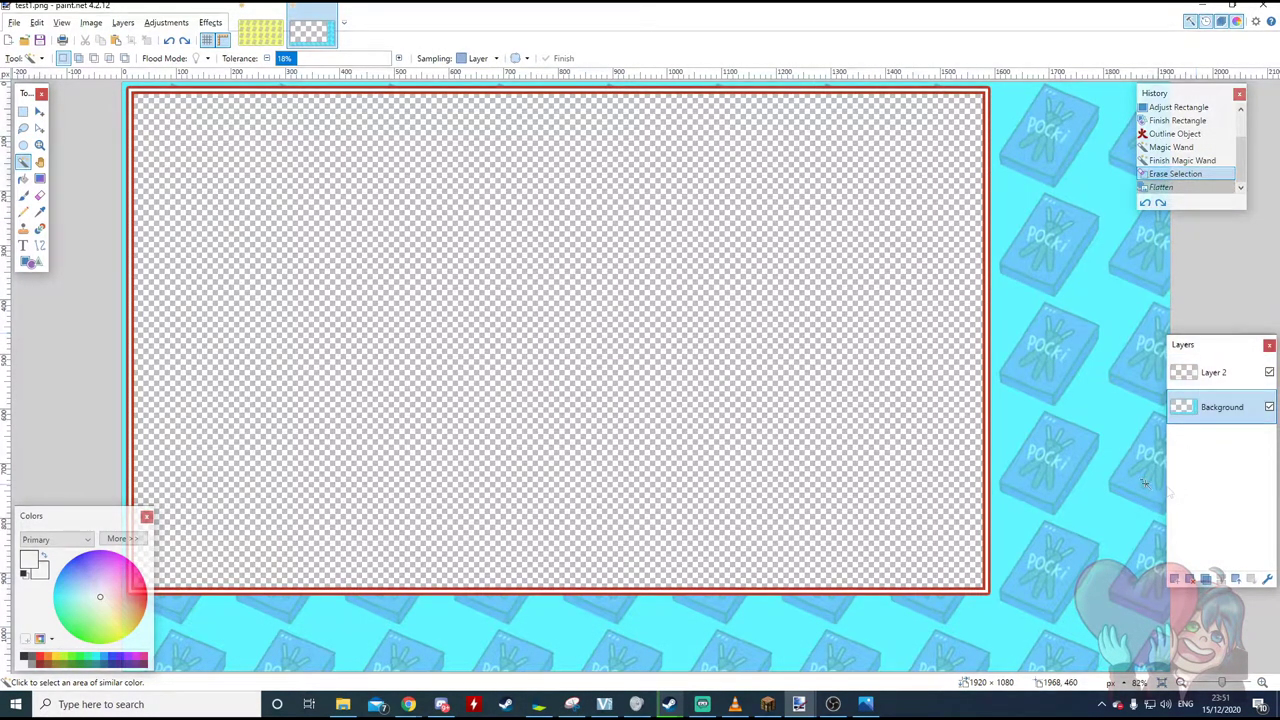
# Switch to Streamlabs OBS and set the temp source's image file to test1 from the New folder inside Temp\New folder (2).
pyautogui.hotkey('alt', 'Tab')
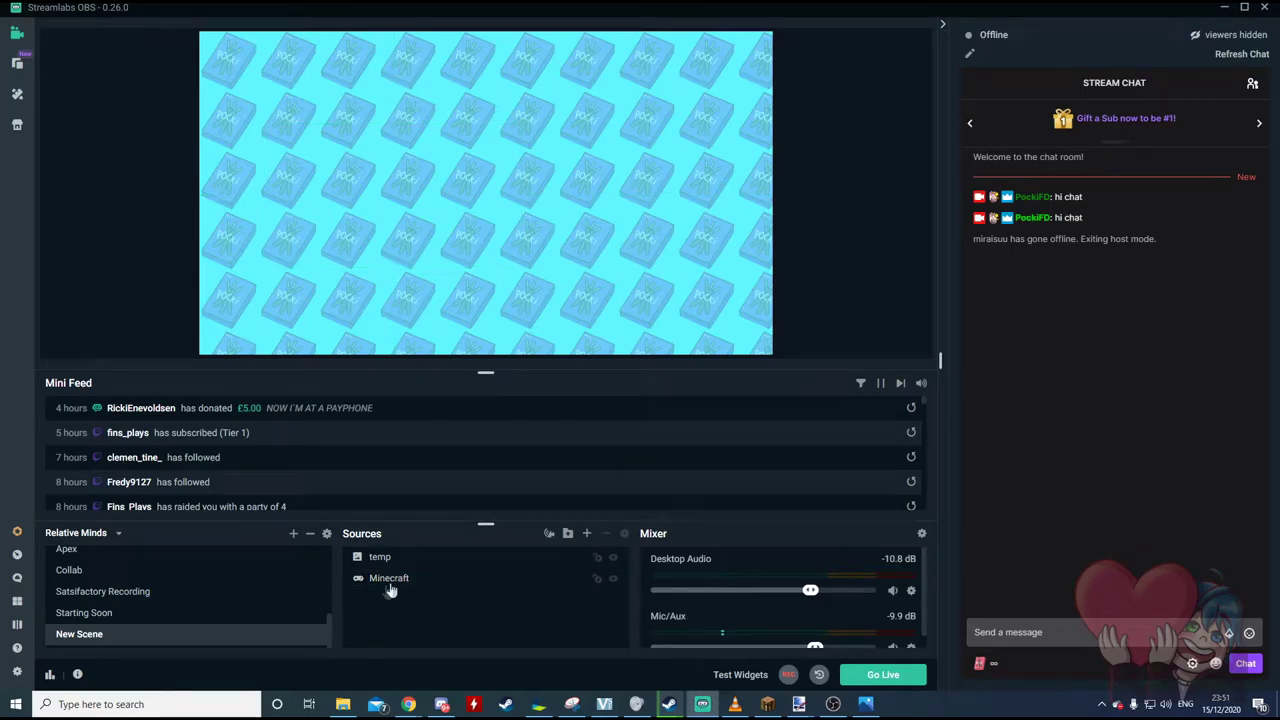
pyautogui.doubleClick(412, 562)
pyautogui.click(810, 252)
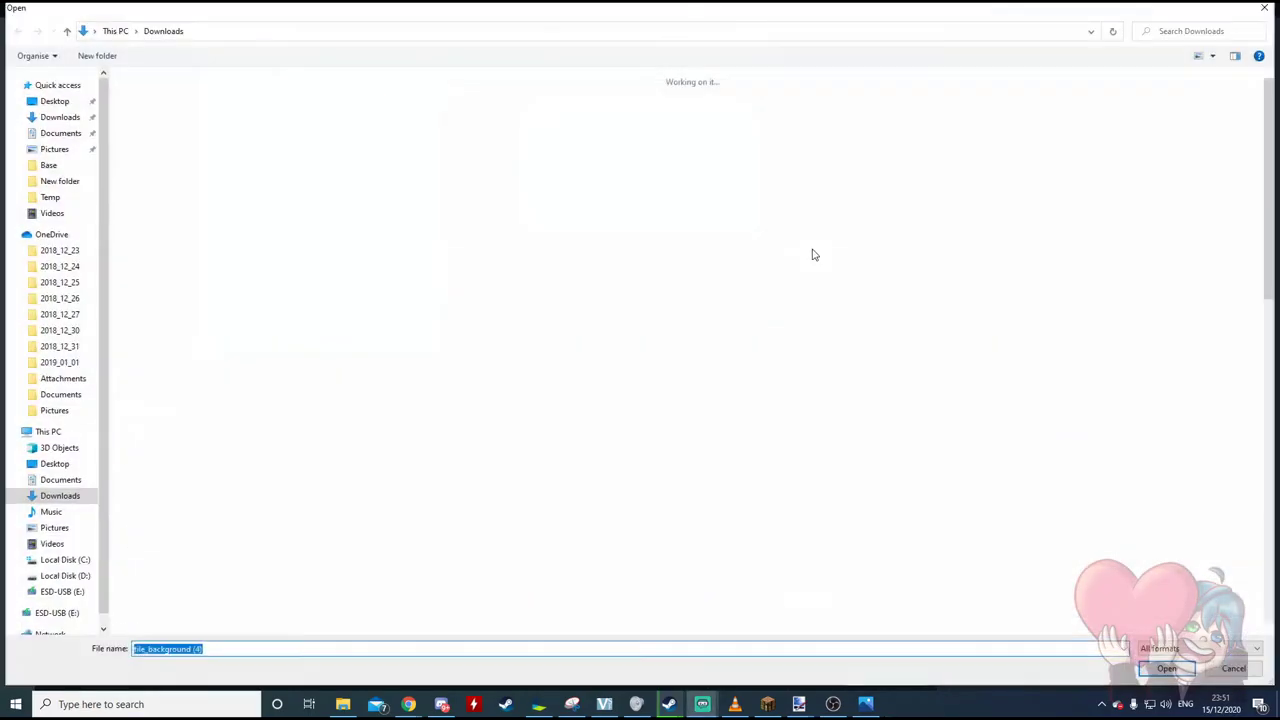
pyautogui.doubleClick(370, 122)
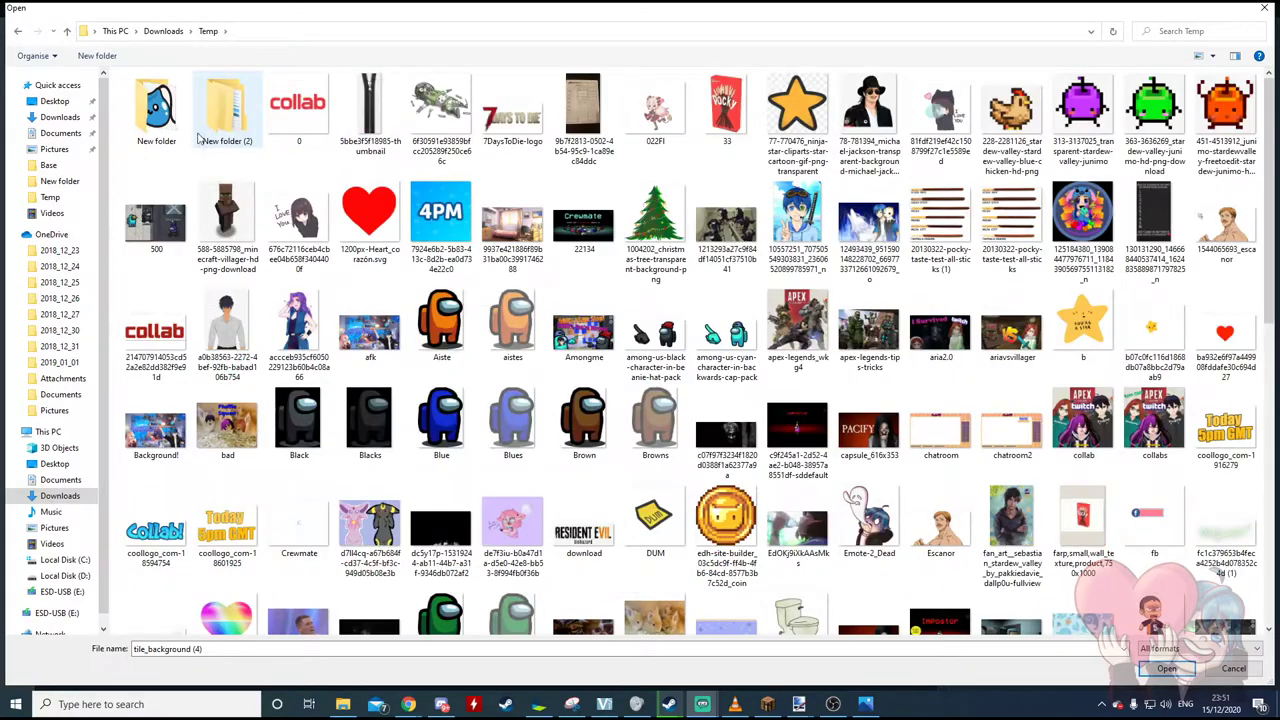
pyautogui.doubleClick(200, 138)
pyautogui.doubleClick(371, 117)
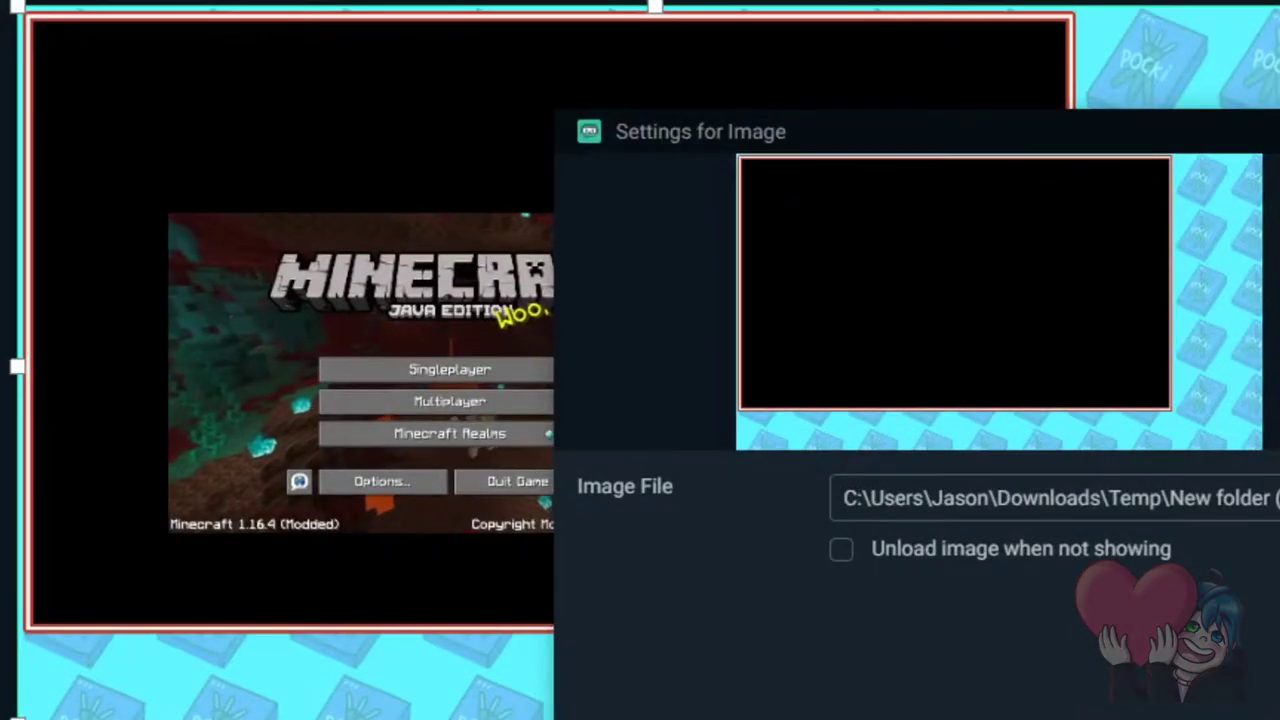
pyautogui.press('Return')
# Move the Minecraft capture into the upper-left corner of the red-outlined frame.
pyautogui.moveTo(459, 458); pyautogui.dragTo(329, 555)
pyautogui.moveTo(600, 306); pyautogui.dragTo(1070, 20)
pyautogui.hotkey('ctrl', 'z')
pyautogui.moveTo(328, 510); pyautogui.dragTo(330, 216)
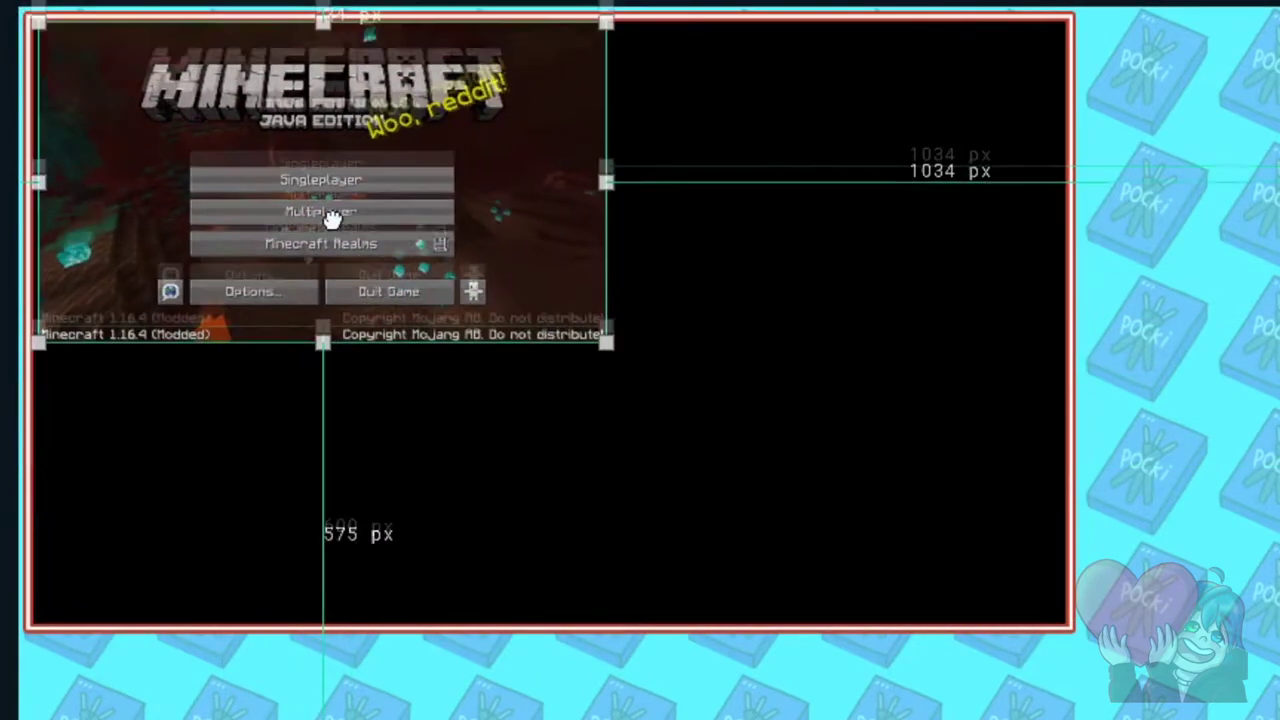
# Enlarge the Minecraft capture from its lower-right corner until it spans the frame's full inner width.
pyautogui.moveTo(583, 343); pyautogui.dragTo(1066, 564)
pyautogui.click(1080, 358)
pyautogui.click(766, 480)
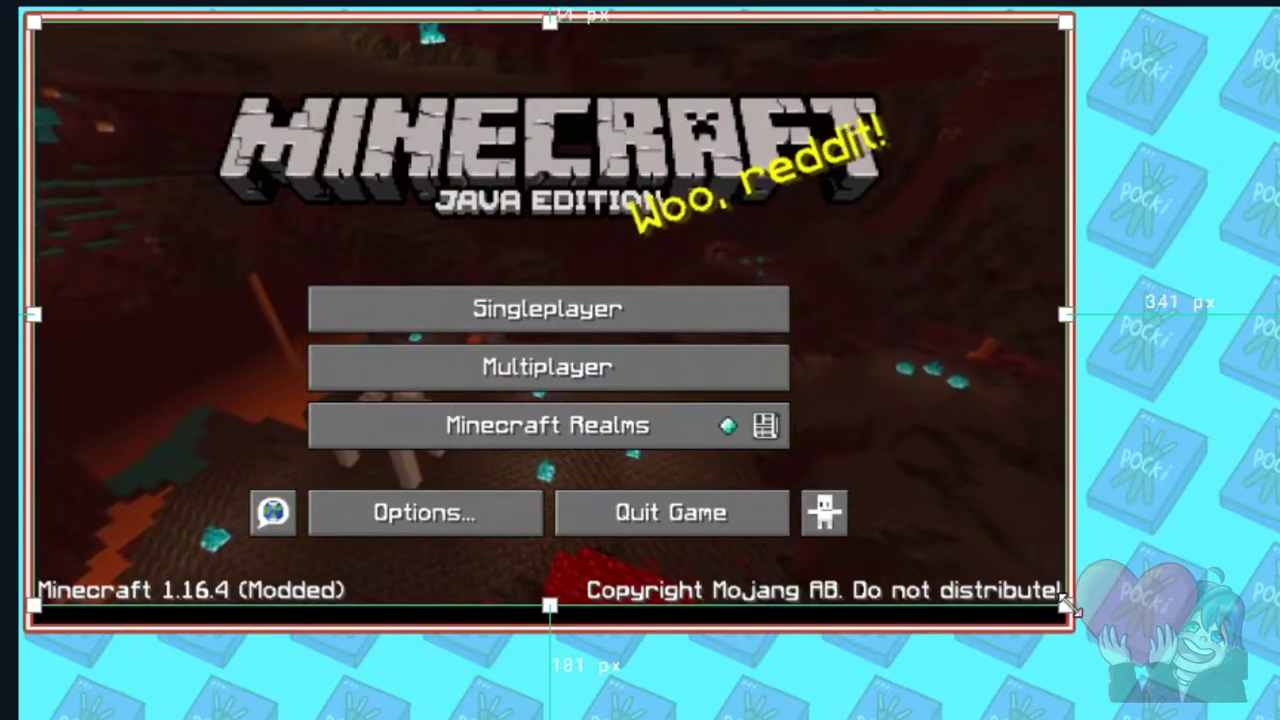
pyautogui.moveTo(1068, 622); pyautogui.dragTo(1072, 625)
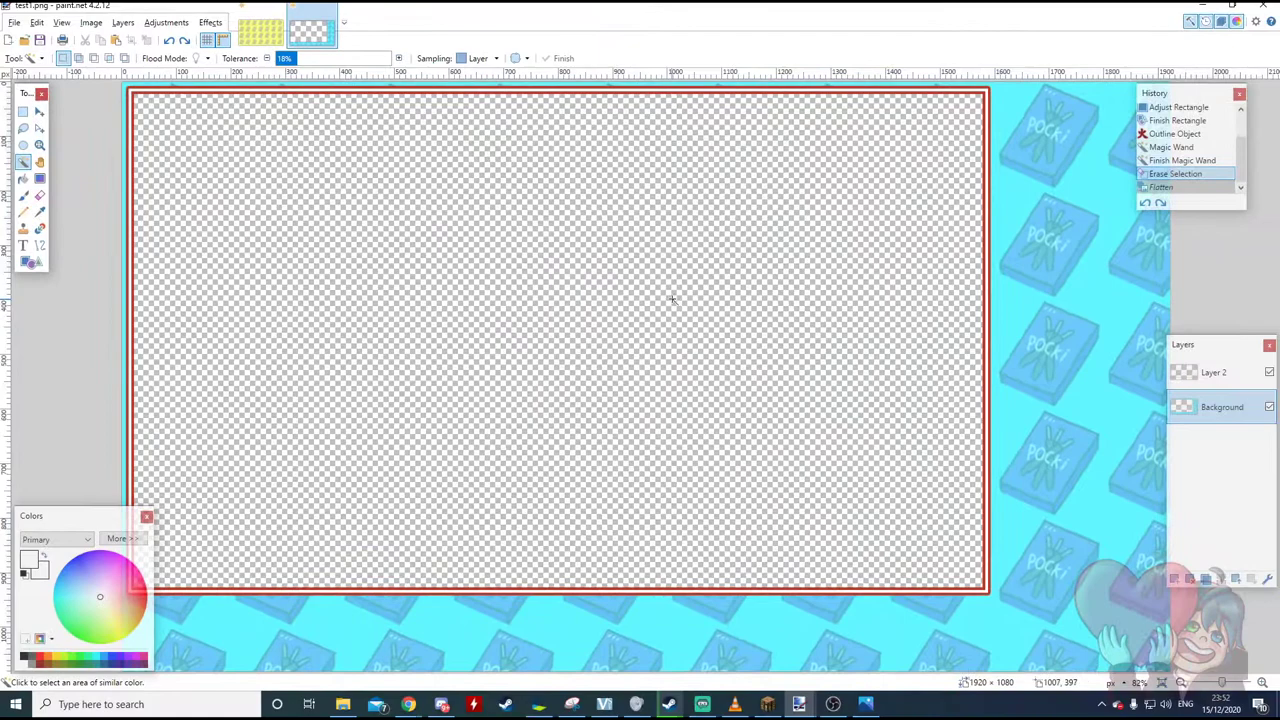
# In paint.net, select all of Layer 2 and shrink its height from the lower edge to about 1037 pixels.
pyautogui.click(39, 112)
pyautogui.hotkey('ctrl', 'a')
pyautogui.click(634, 575)
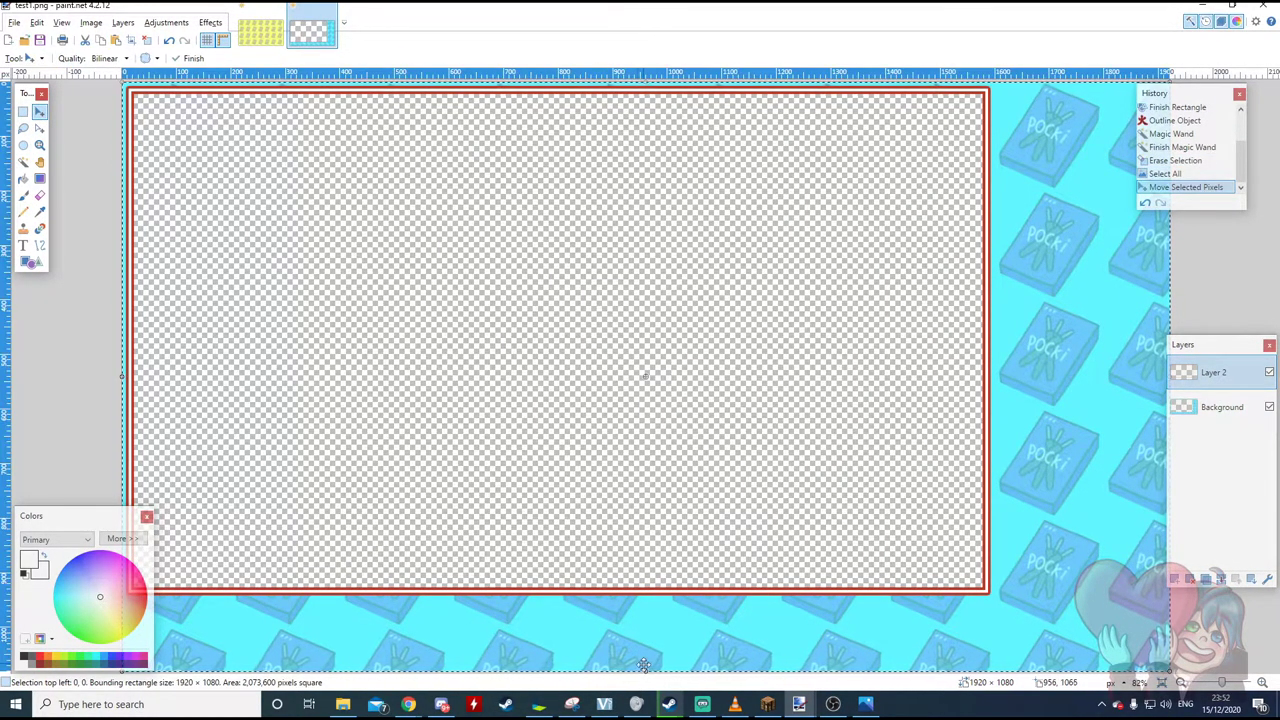
pyautogui.moveTo(648, 670); pyautogui.dragTo(646, 648)
# Open tile_background (4) from Downloads and paste its full pattern into the Background layer of test1.png.
pyautogui.click(1222, 407)
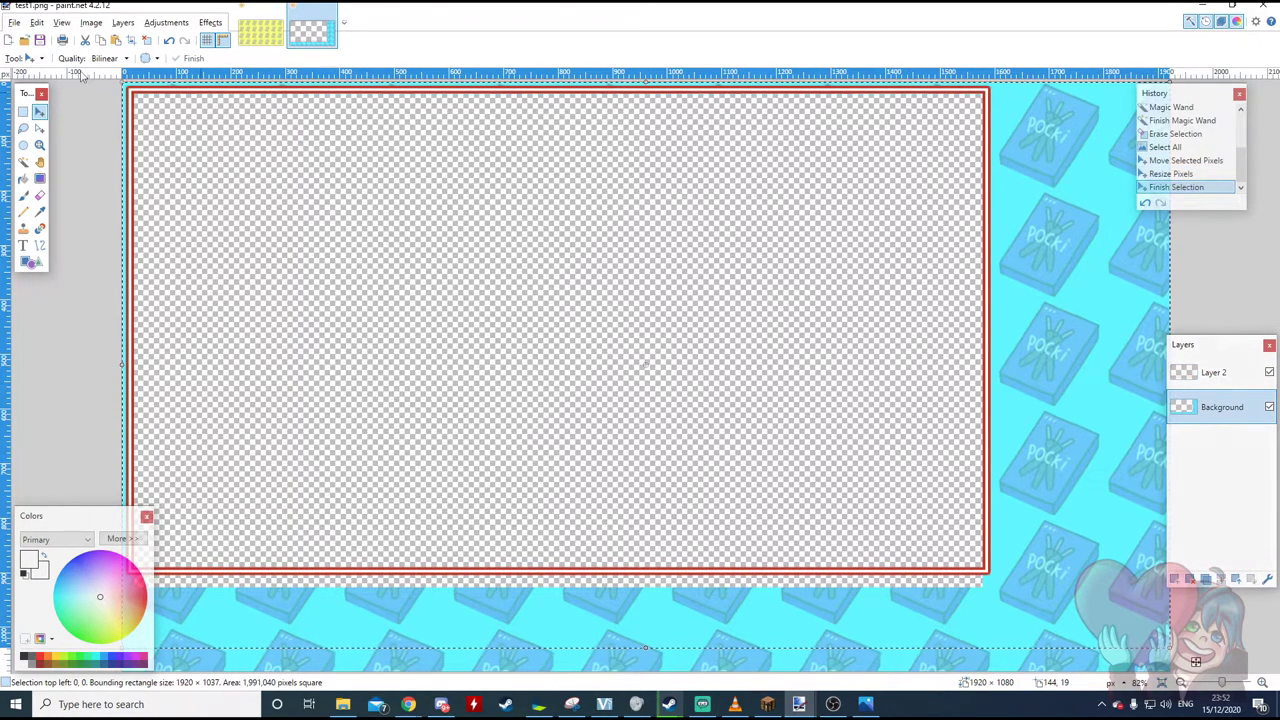
pyautogui.click(26, 41)
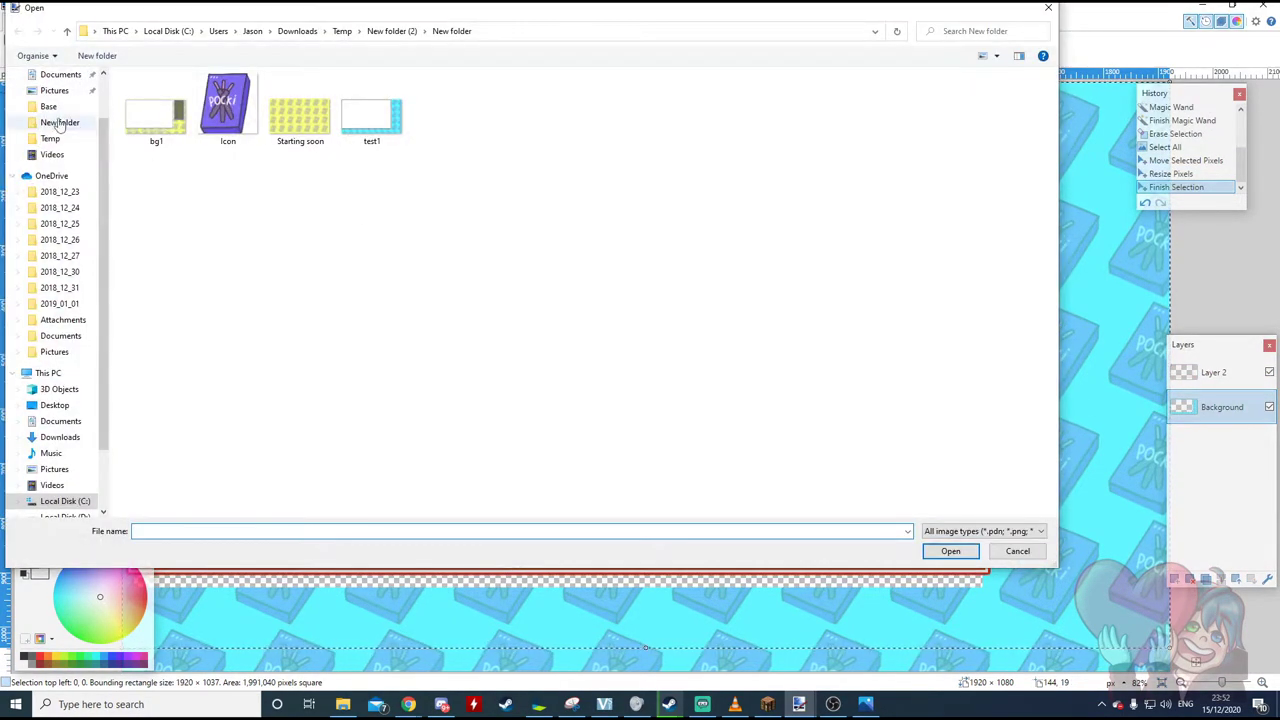
pyautogui.scroll(2, 60, 122)
pyautogui.click(58, 117)
pyautogui.doubleClick(158, 130)
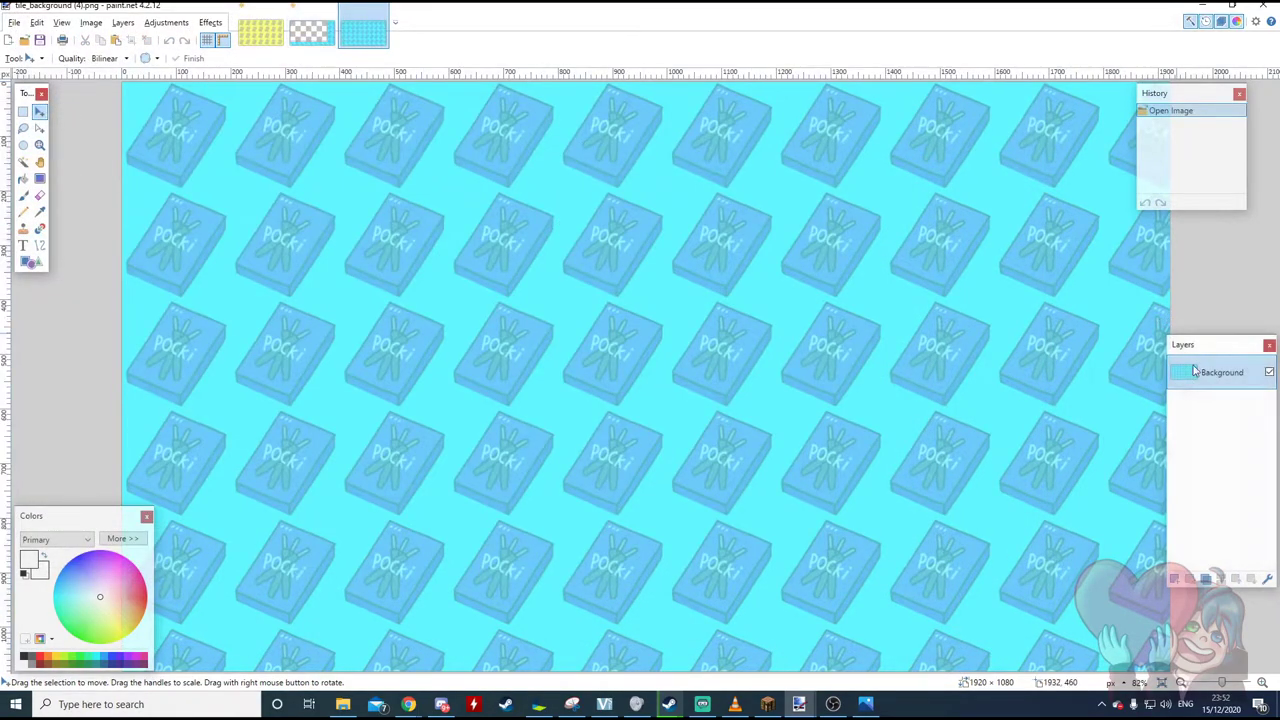
pyautogui.click(316, 38)
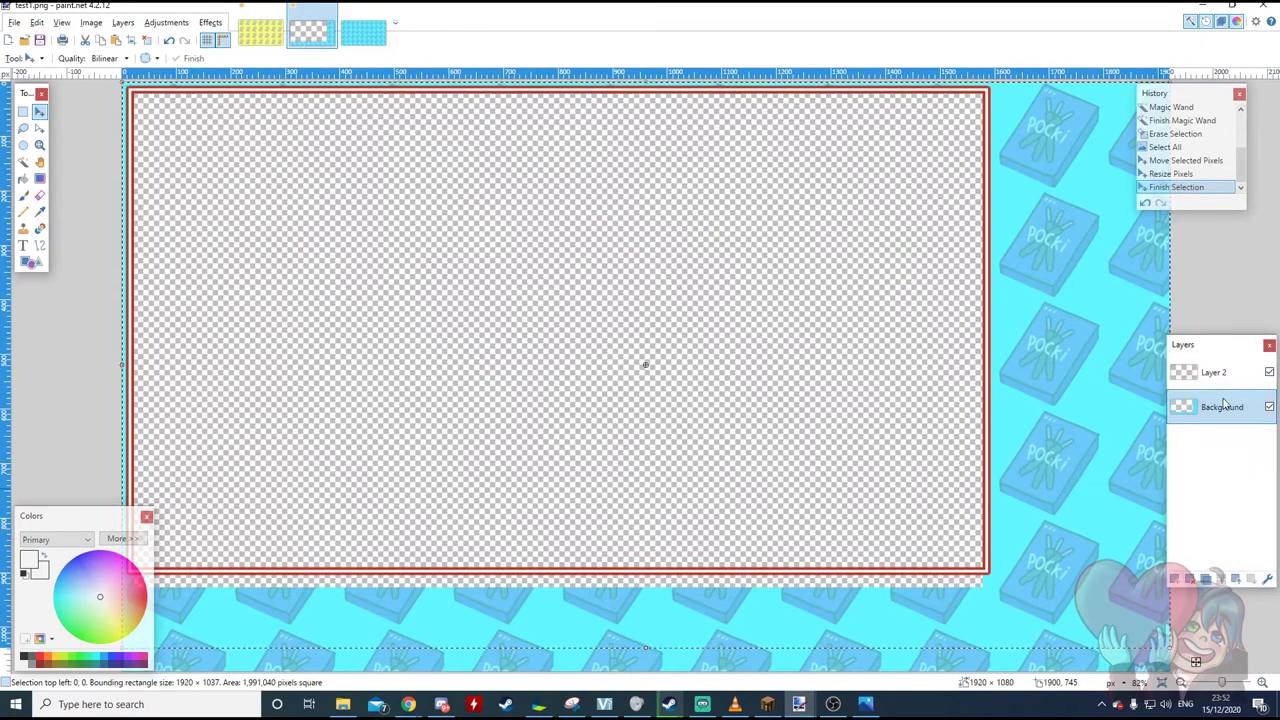
pyautogui.hotkey('ctrl', 'v')
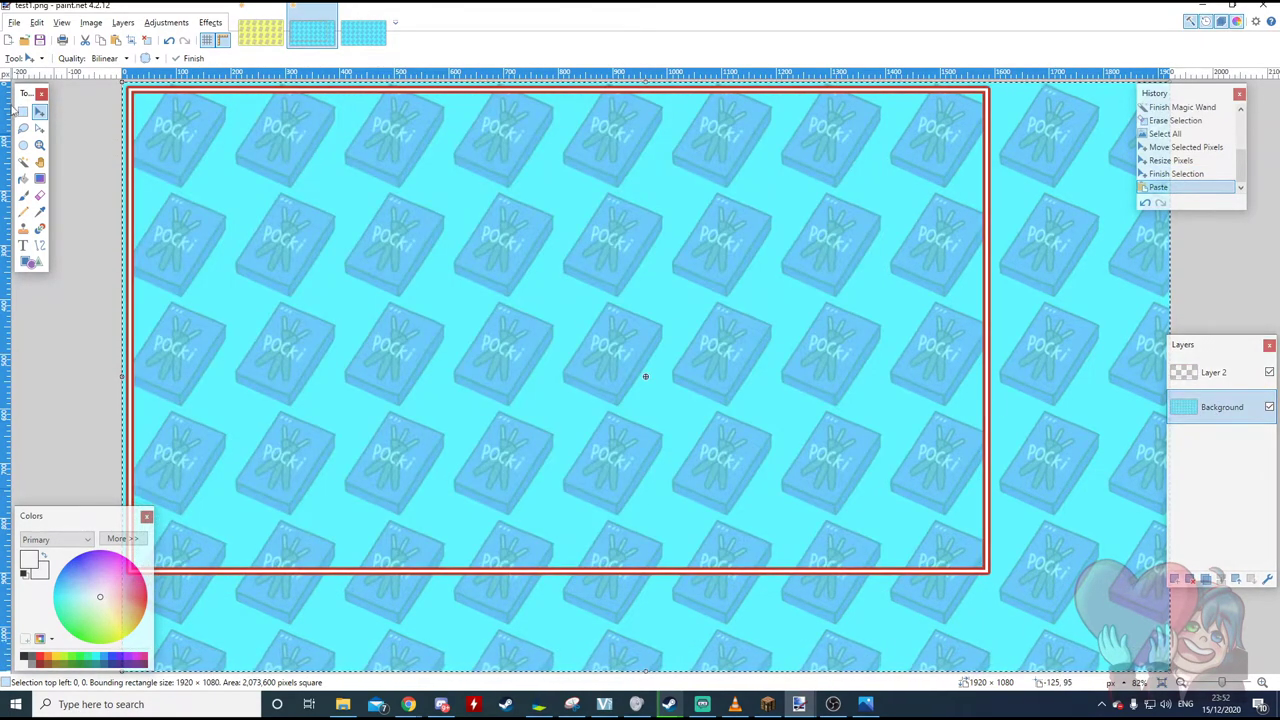
# Select the interior of the shortened frame on Layer 2 with the Magic Wand and erase that area from the Background layer.
pyautogui.hotkey('alt', 'pageup')
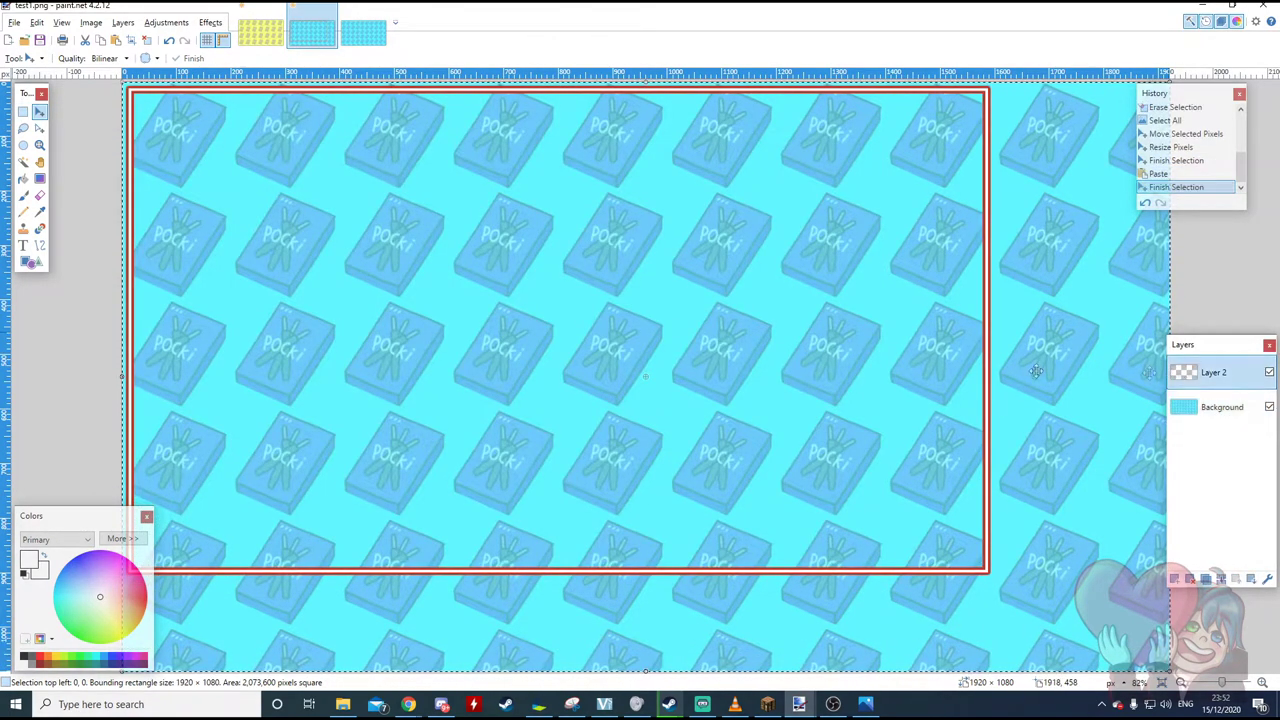
pyautogui.click(23, 162)
pyautogui.click(400, 243)
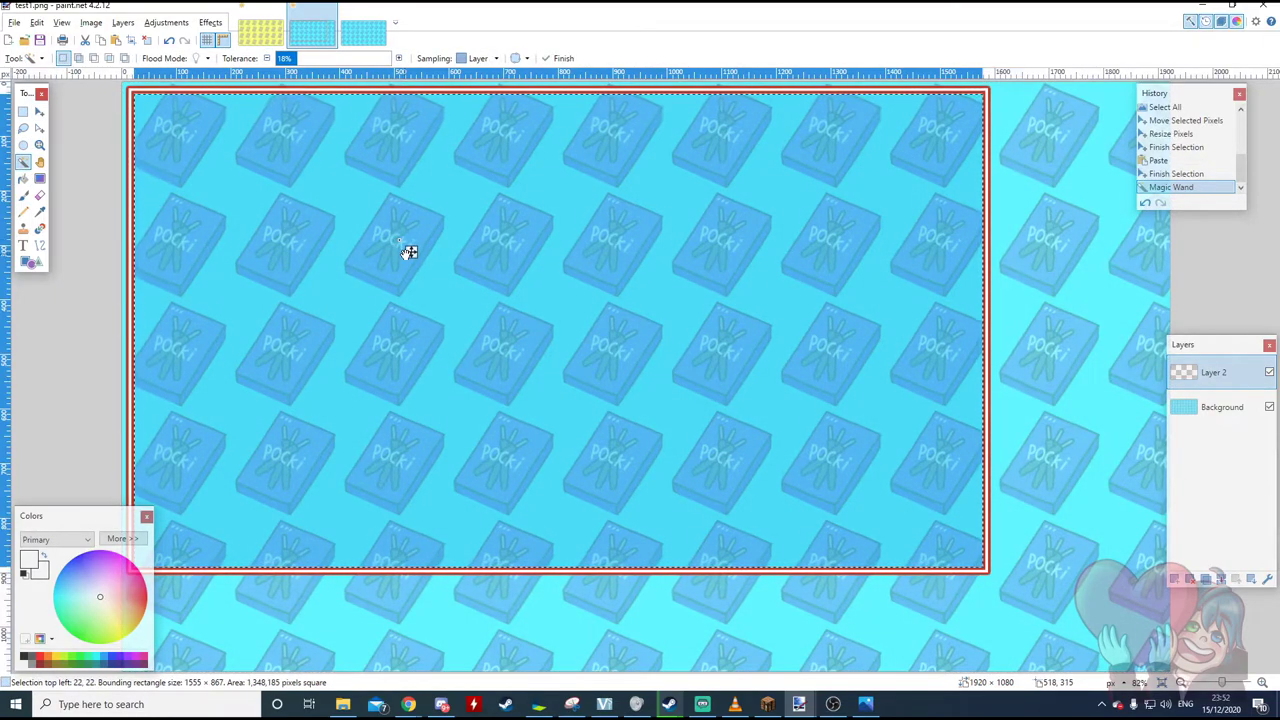
pyautogui.click(1218, 410)
pyautogui.press('Delete')
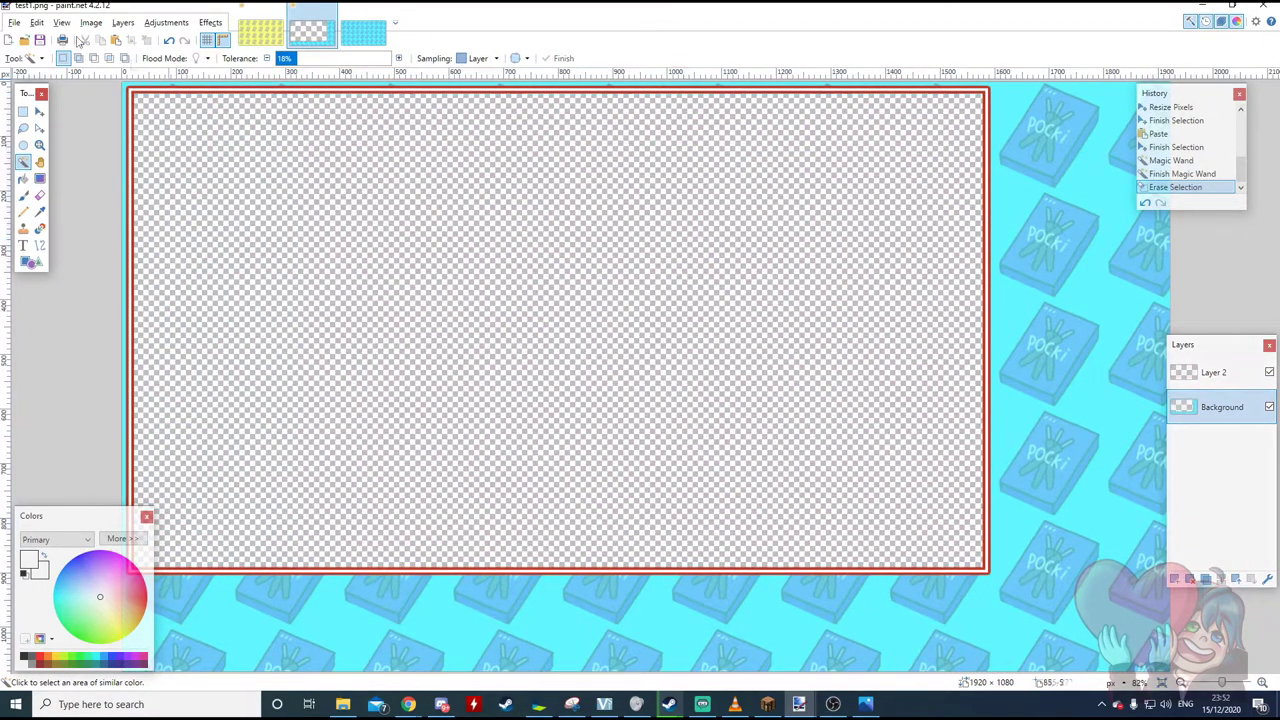
# Save the image as a PNG named test1, replacing the existing file and flattening the layers.
pyautogui.click(8, 24)
pyautogui.click(44, 127)
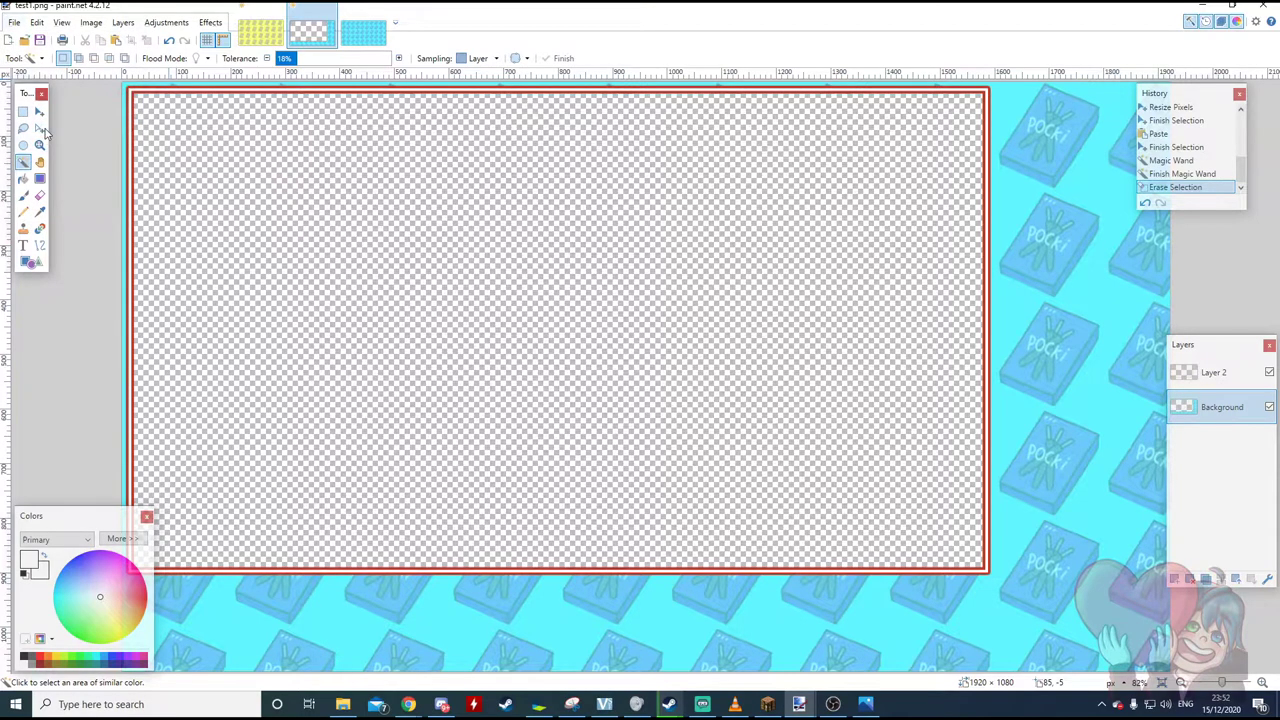
pyautogui.click(160, 521)
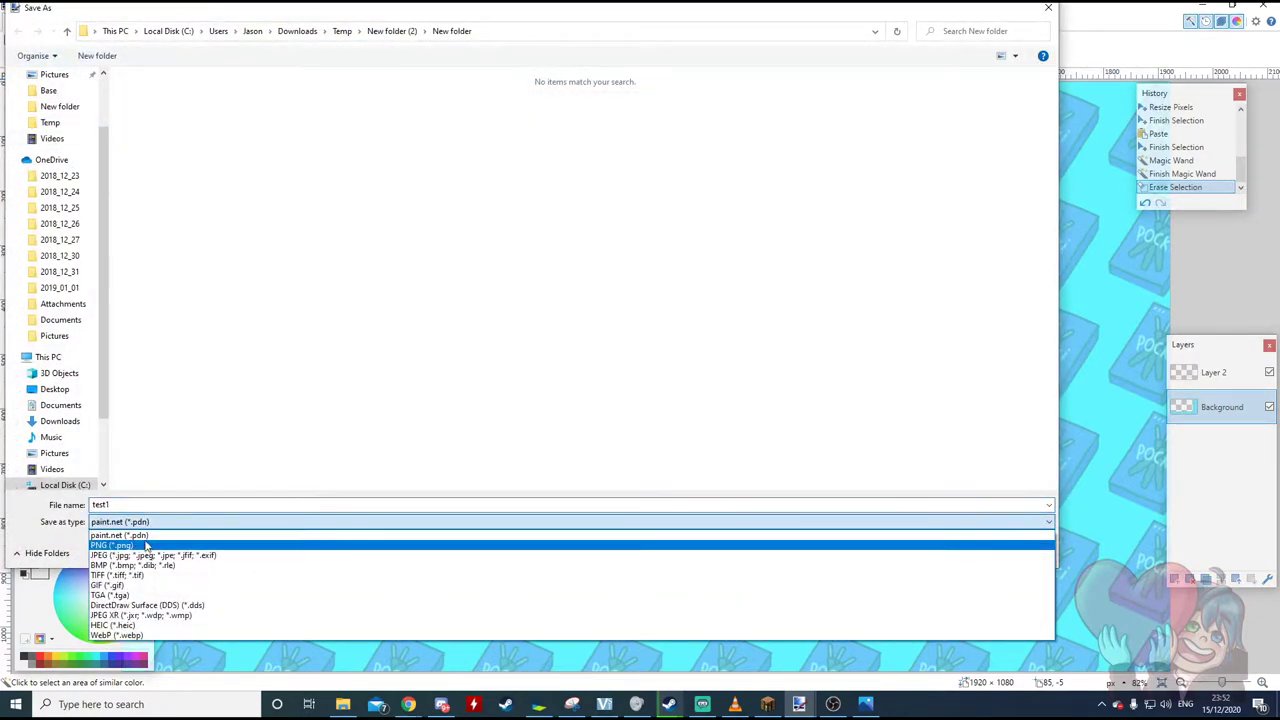
pyautogui.click(148, 550)
pyautogui.doubleClick(372, 120)
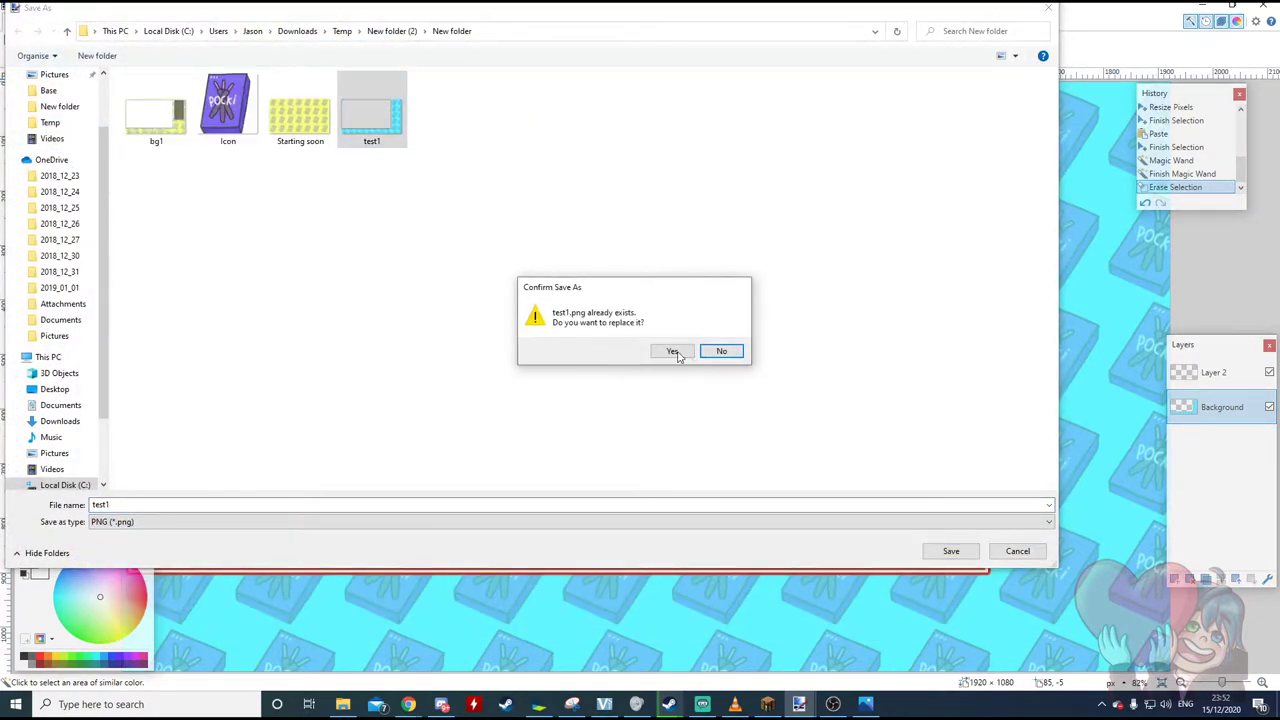
pyautogui.click(685, 355)
pyautogui.click(744, 457)
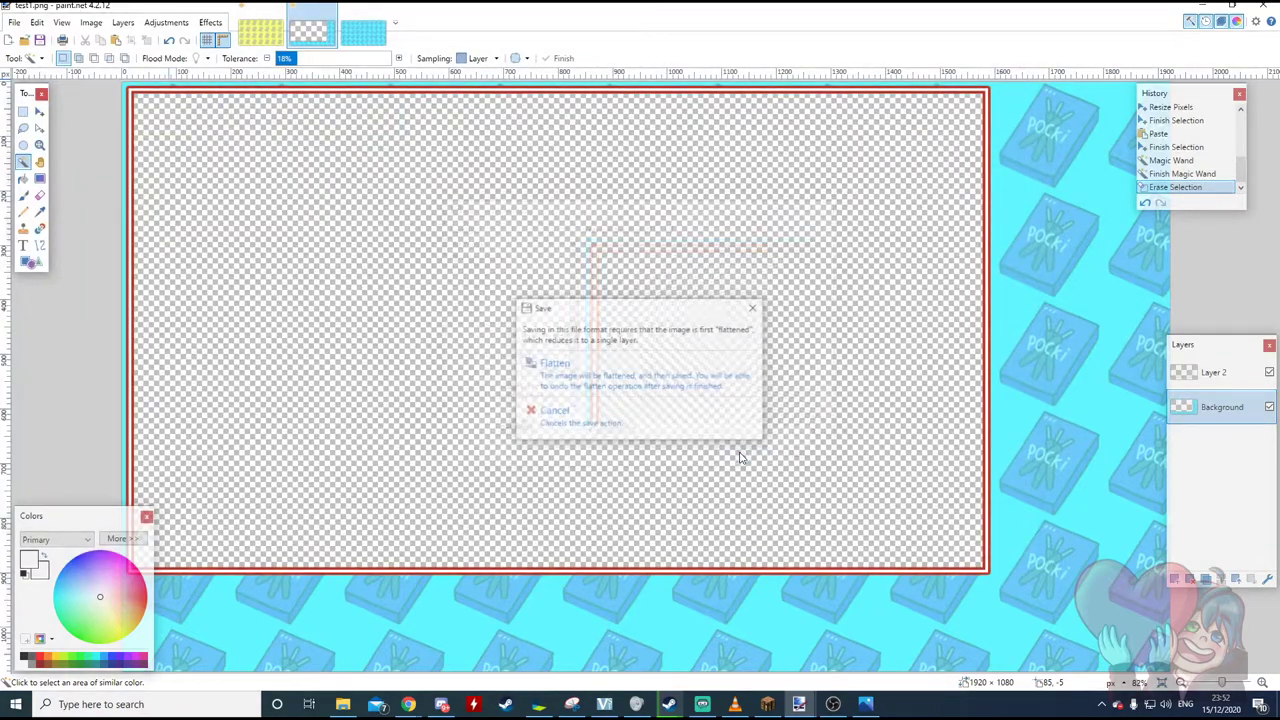
pyautogui.click(640, 384)
# In Streamlabs OBS, shrink the Minecraft capture slightly from its lower-right corner to fit inside the frame, and deselect it.
pyautogui.hotkey('alt', 'Tab')
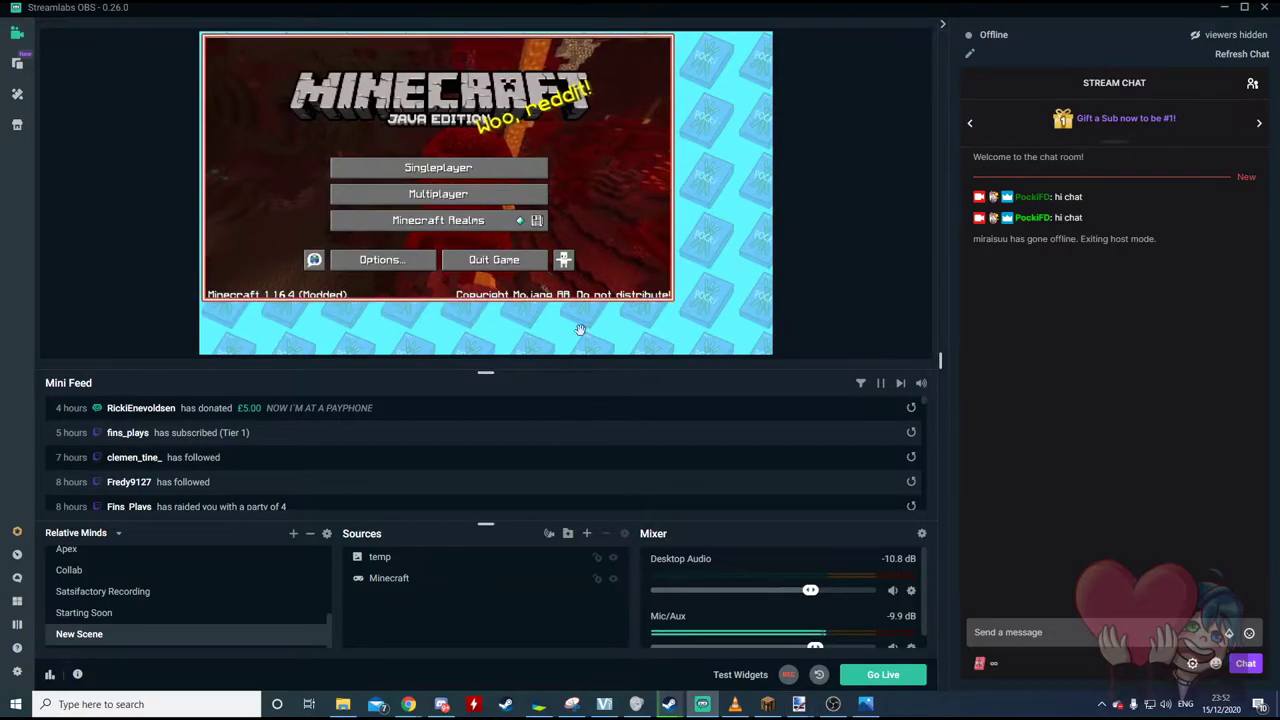
pyautogui.click(389, 578)
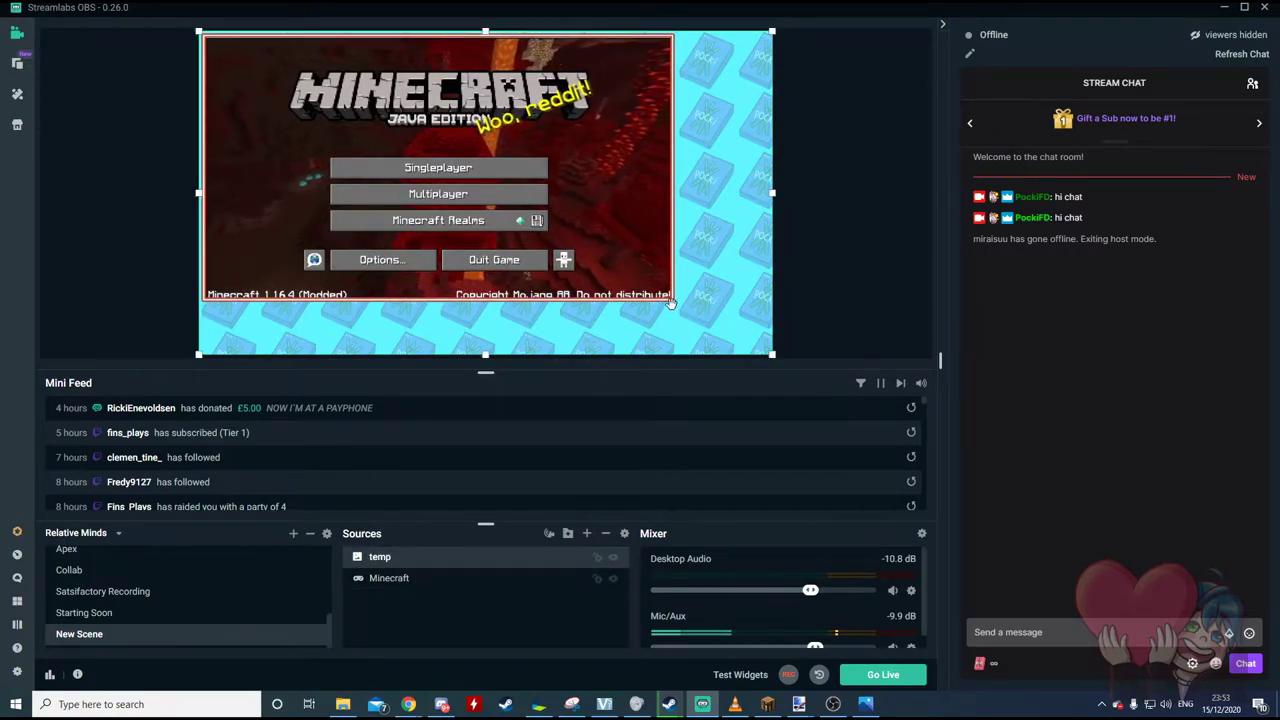
pyautogui.moveTo(675, 306); pyautogui.dragTo(670, 300)
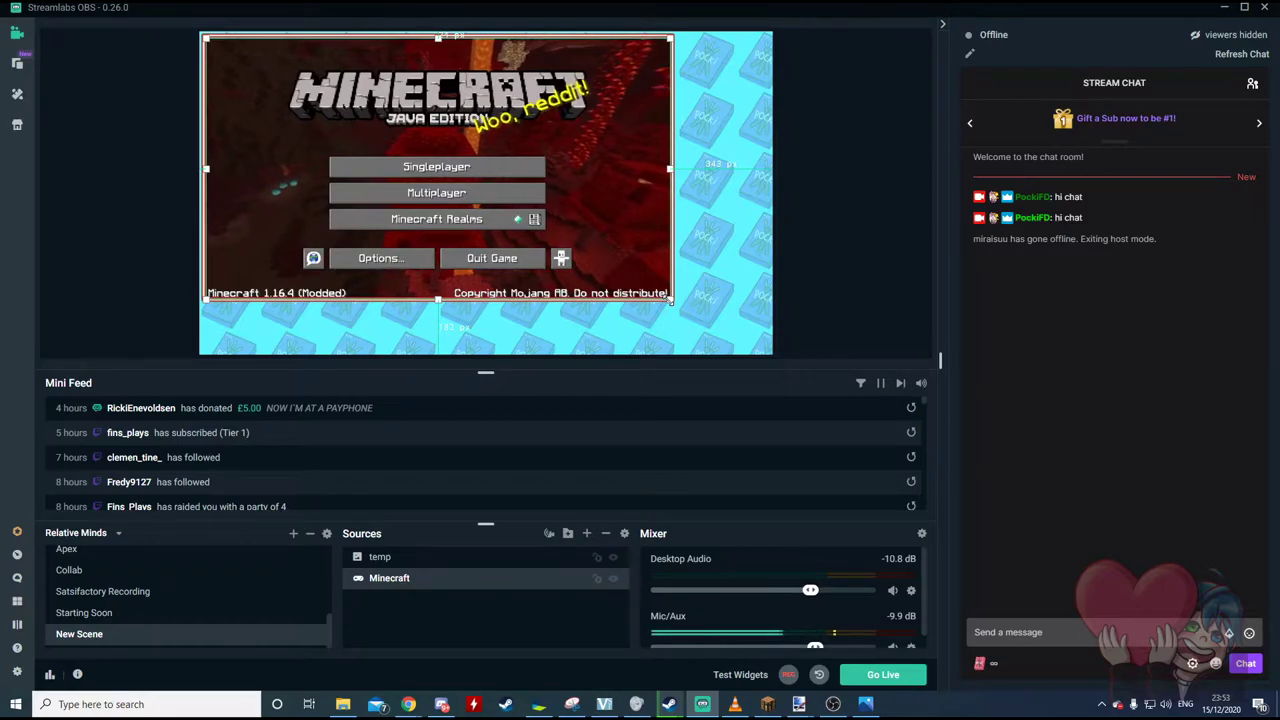
pyautogui.click(885, 286)
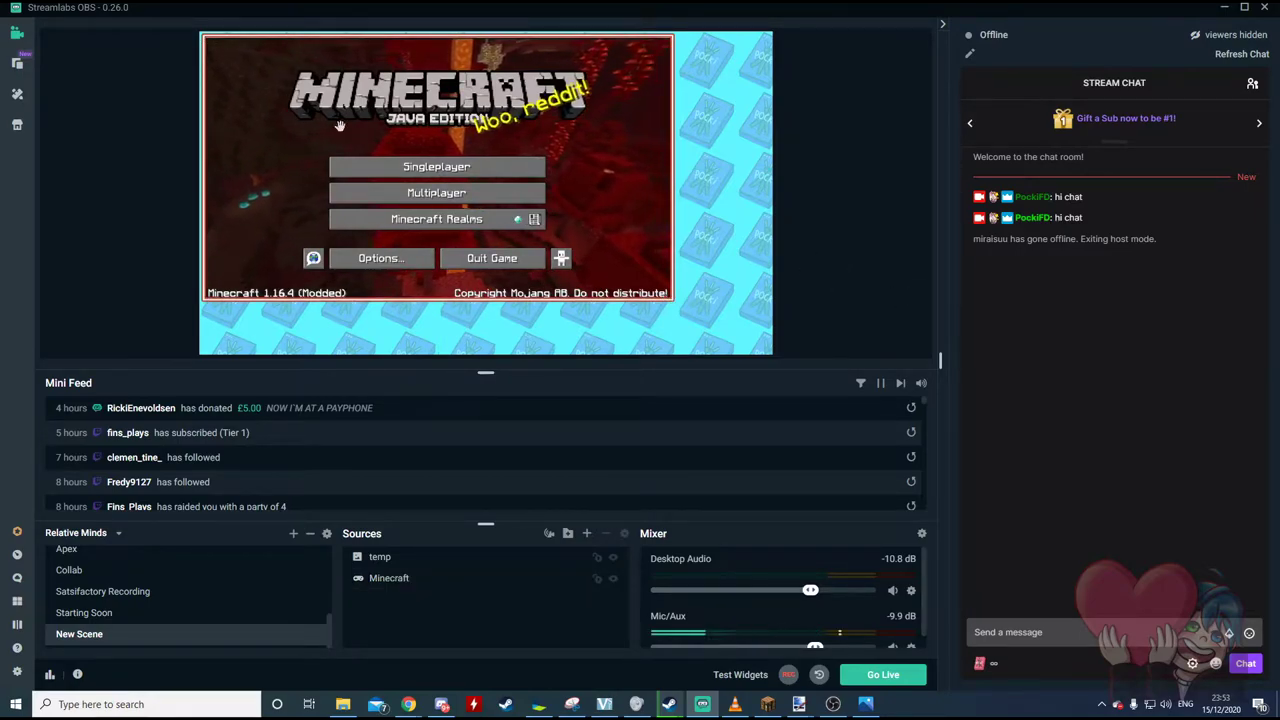
# Switch to paint.net and revert the image history to Erase Selection, before the flatten.
pyautogui.hotkey('alt', 'Tab')
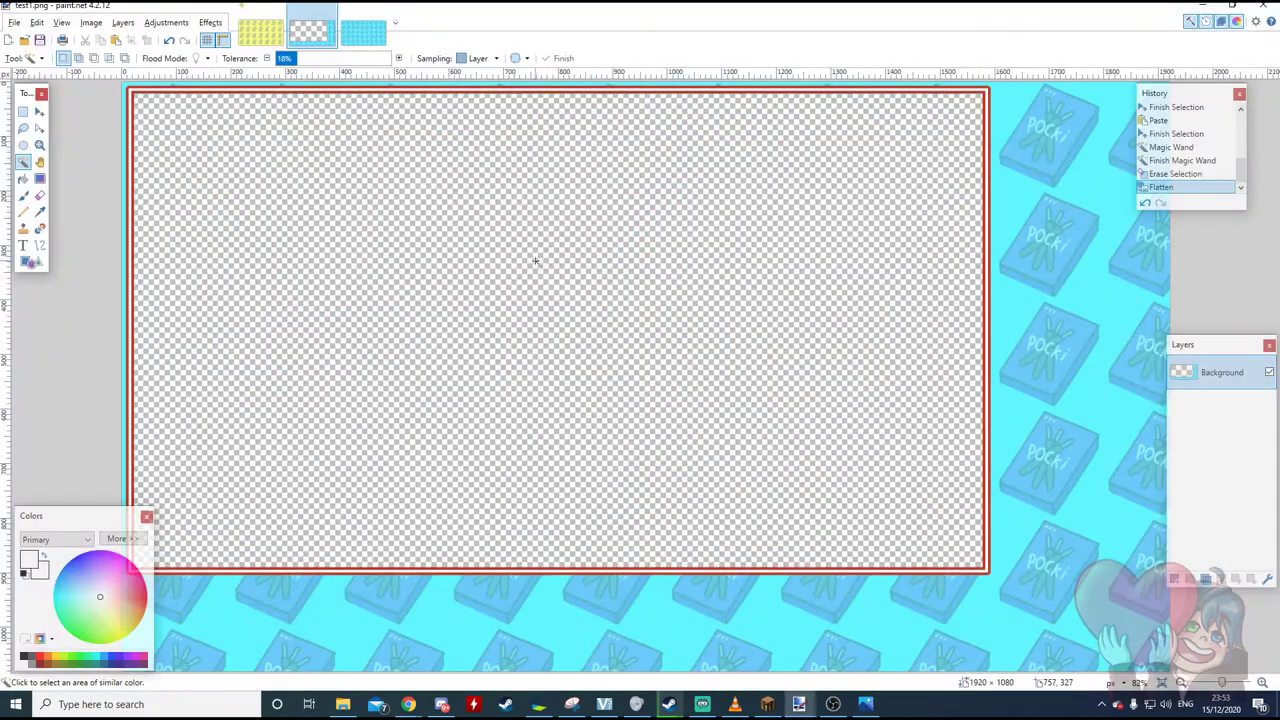
pyautogui.click(1217, 255)
pyautogui.click(1175, 160)
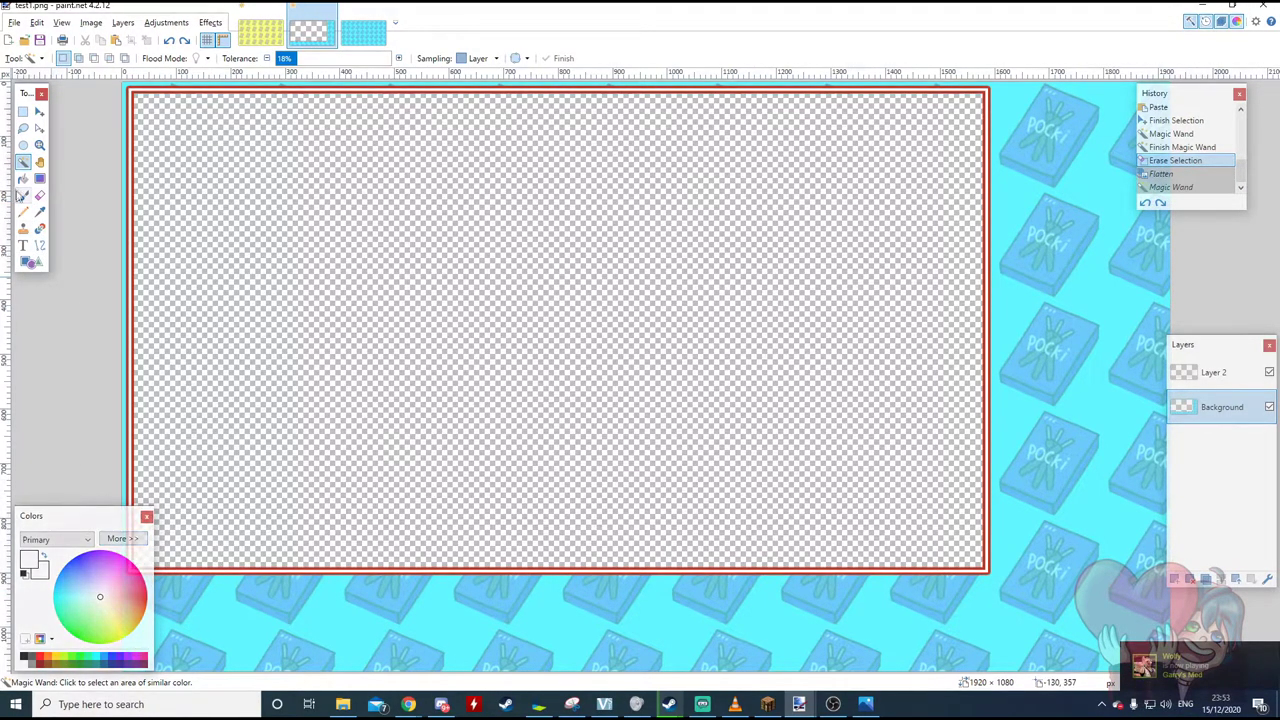
# Sketch rough box outlines with the Paintbrush in the areas beside and below the game frame, and undo them.
pyautogui.click(25, 212)
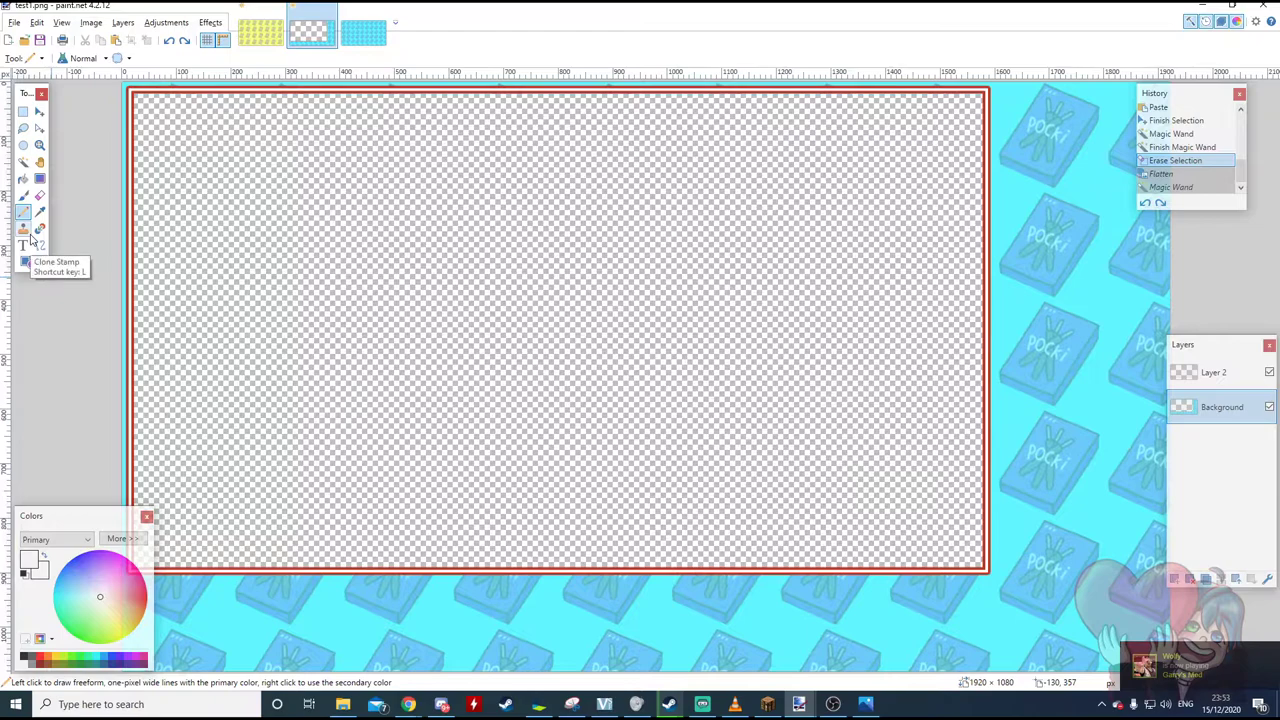
pyautogui.click(23, 195)
pyautogui.moveTo(200, 612)
pyautogui.mouseDown()
pyautogui.moveTo(487, 630)
pyautogui.moveTo(521, 614)
pyautogui.moveTo(860, 578)
pyautogui.moveTo(684, 630)
pyautogui.moveTo(1000, 630)
pyautogui.mouseUp()
pyautogui.hotkey('ctrl', 'z')
pyautogui.hotkey('ctrl', 'z')
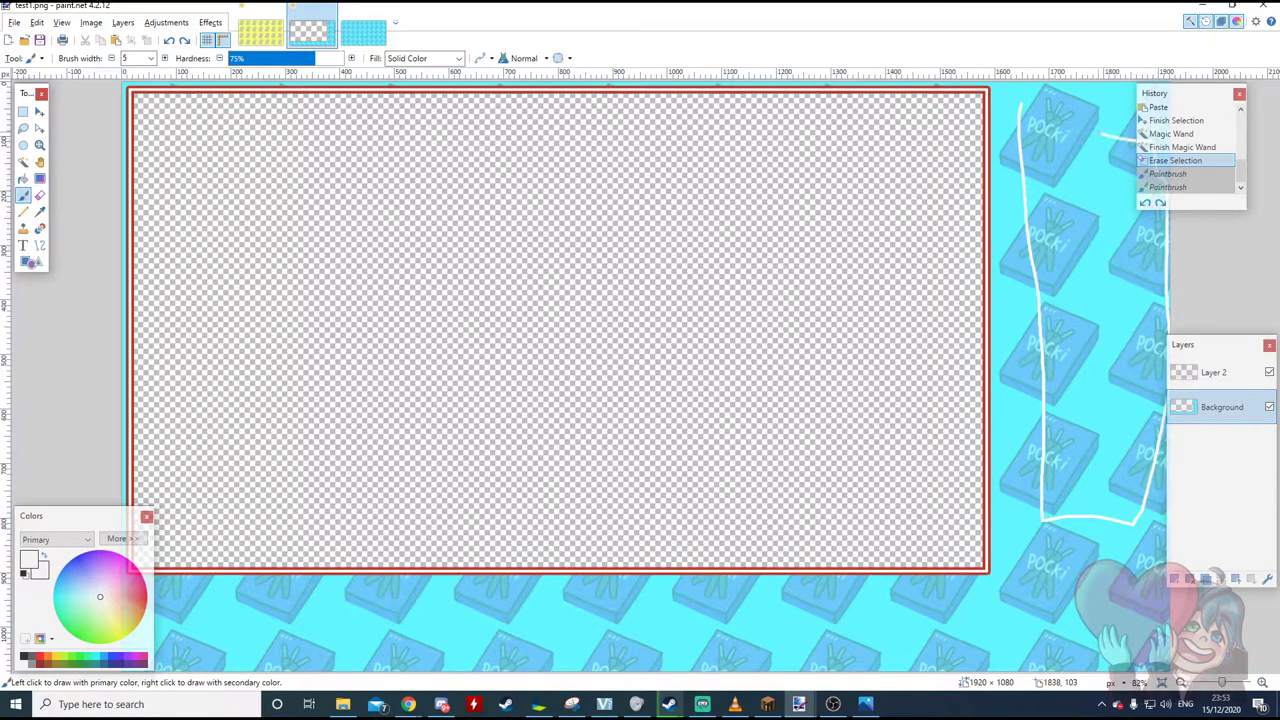
pyautogui.moveTo(1130, 140); pyautogui.dragTo(990, 102)
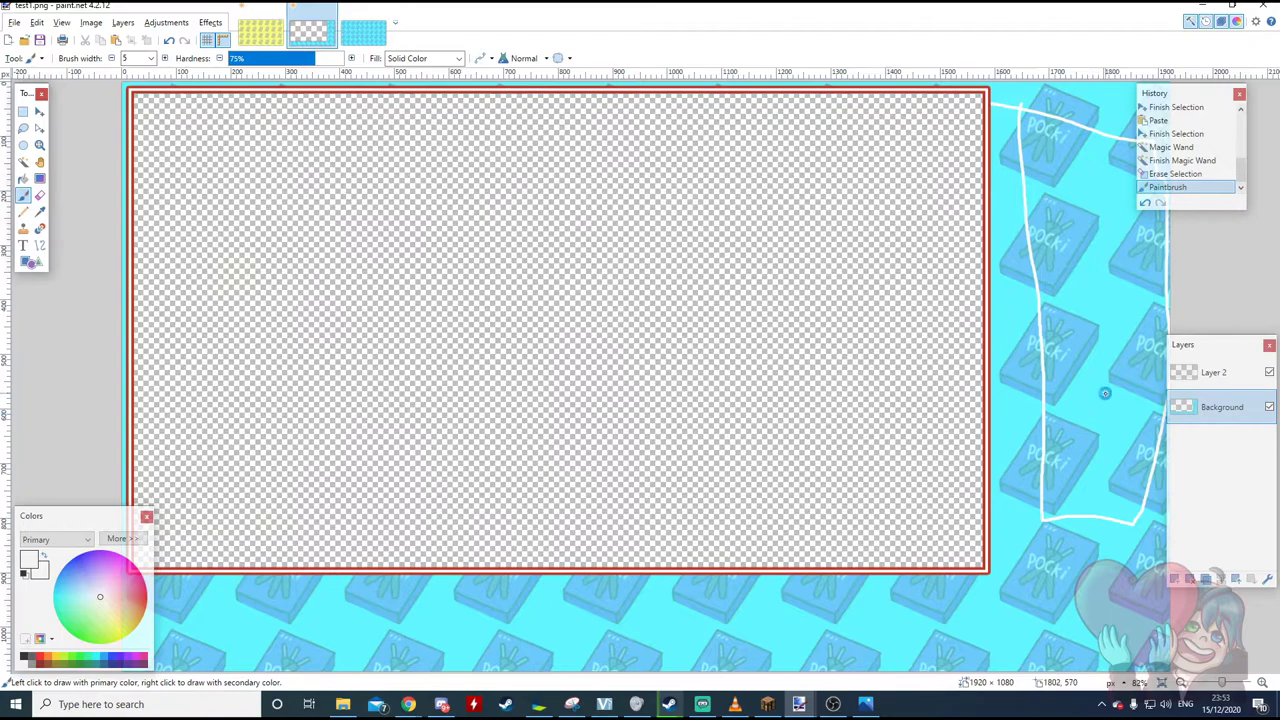
pyautogui.hotkey('ctrl', 'z')
# Add two new layers above Layer 2 and make Layer 3 active.
pyautogui.click(1213, 372)
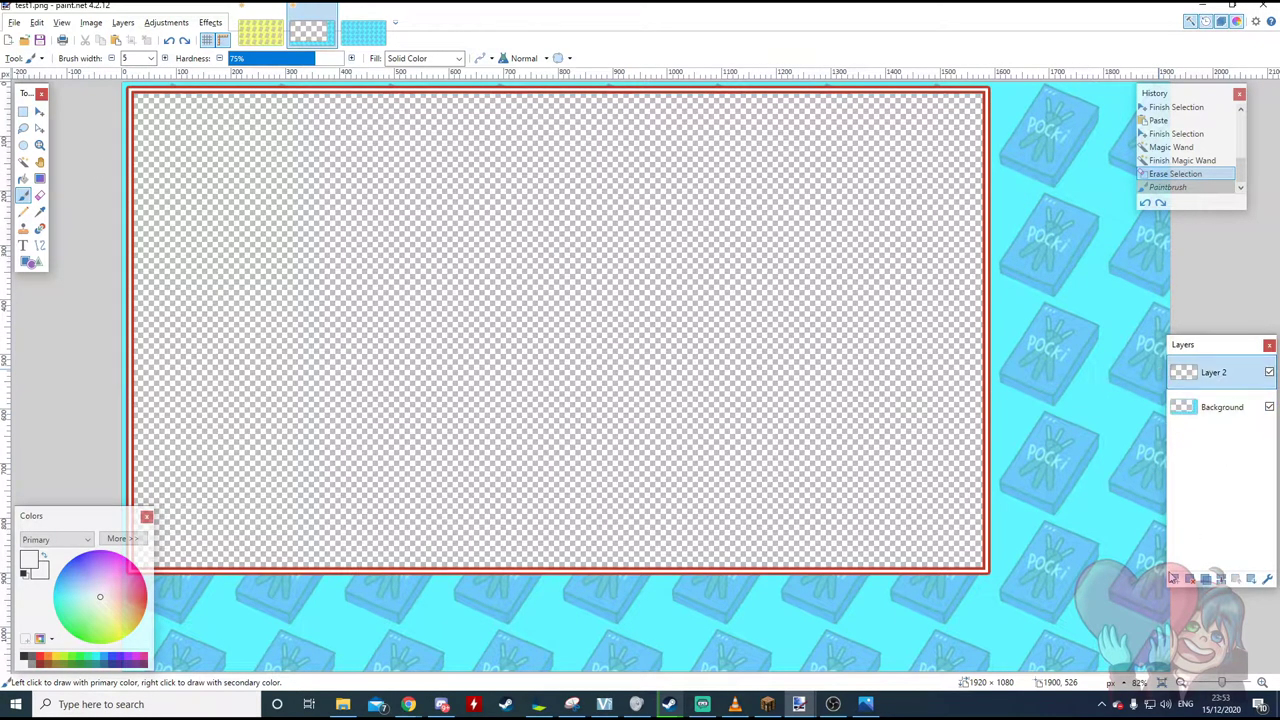
pyautogui.click(1174, 578)
pyautogui.click(1174, 578)
pyautogui.click(1213, 406)
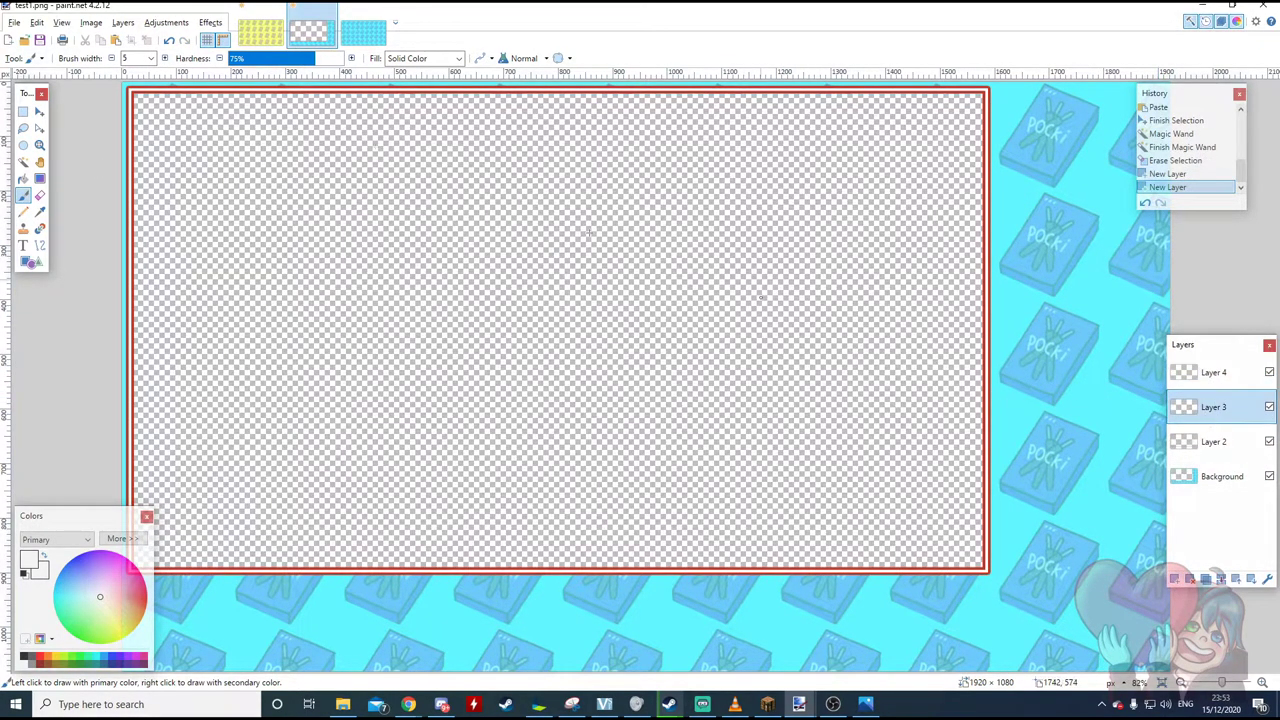
# Draw a white rectangle about 274 × 653 pixels beside the game frame on Layer 3 and repeat the Outline Object effect.
pyautogui.click(32, 263)
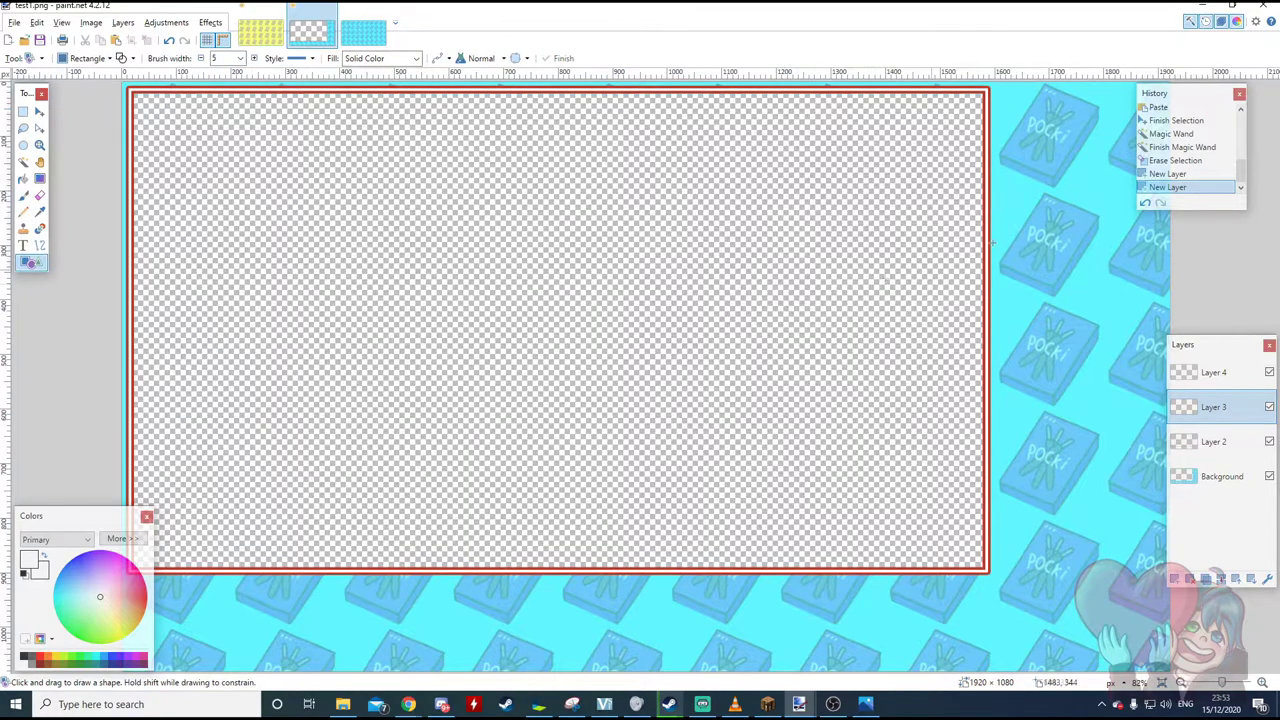
pyautogui.moveTo(1012, 102)
pyautogui.mouseDown()
pyautogui.moveTo(1158, 400)
pyautogui.moveTo(1156, 490)
pyautogui.moveTo(1155, 448)
pyautogui.mouseUp()
pyautogui.click(196, 20)
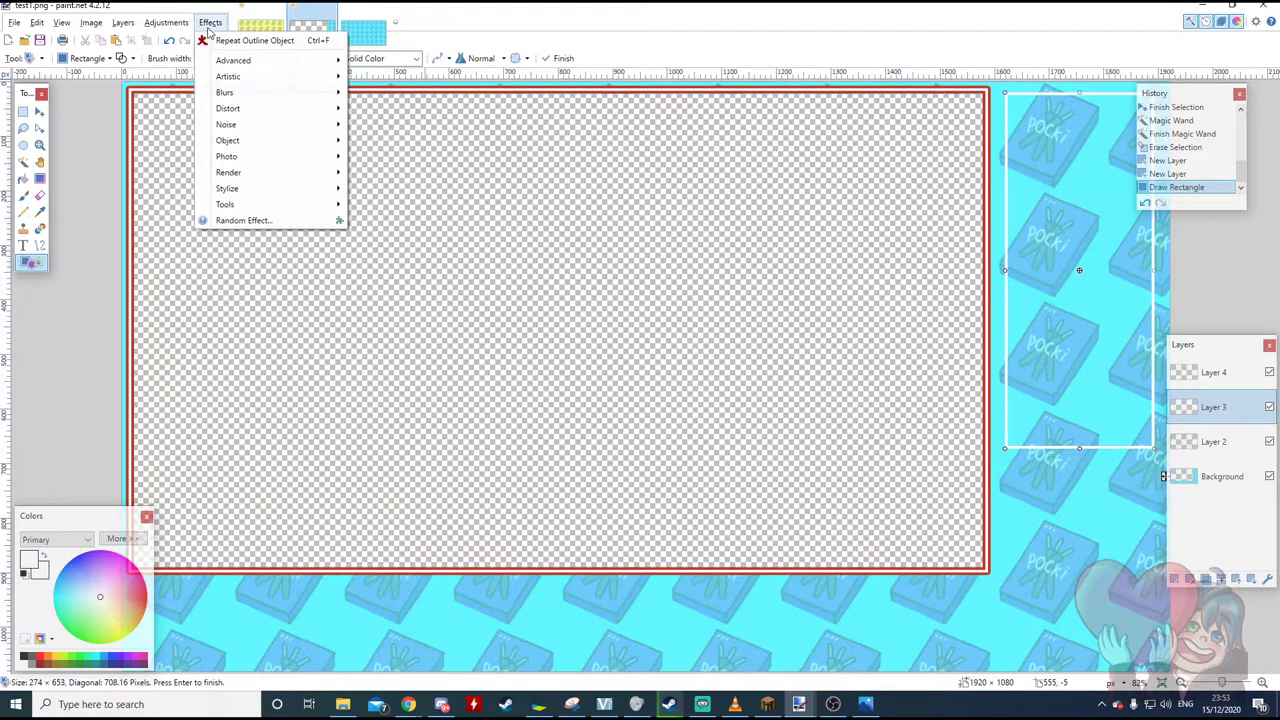
pyautogui.click(236, 42)
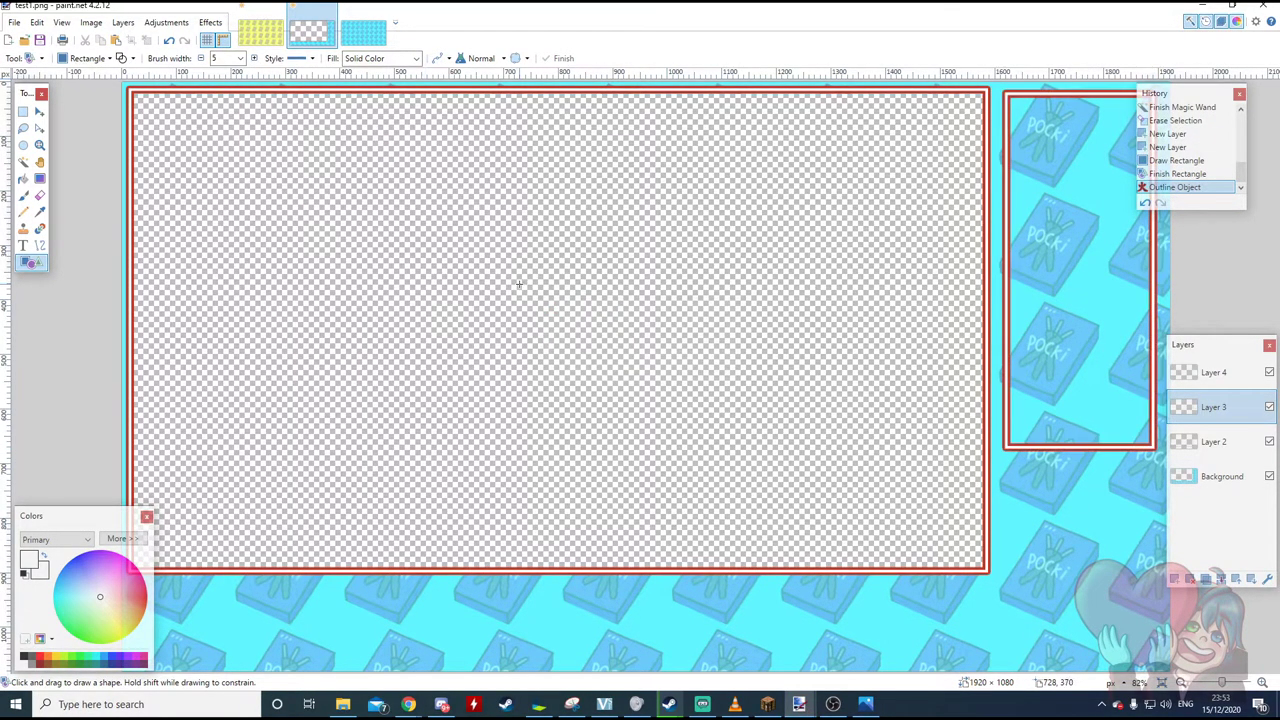
# Select all of Layer 3 and move the outlined rectangle up 7 pixels to line up with the game frame.
pyautogui.click(40, 111)
pyautogui.hotkey('ctrl', 'a')
pyautogui.press('Up')
pyautogui.press('Up')
pyautogui.press('Up')
pyautogui.press('Up')
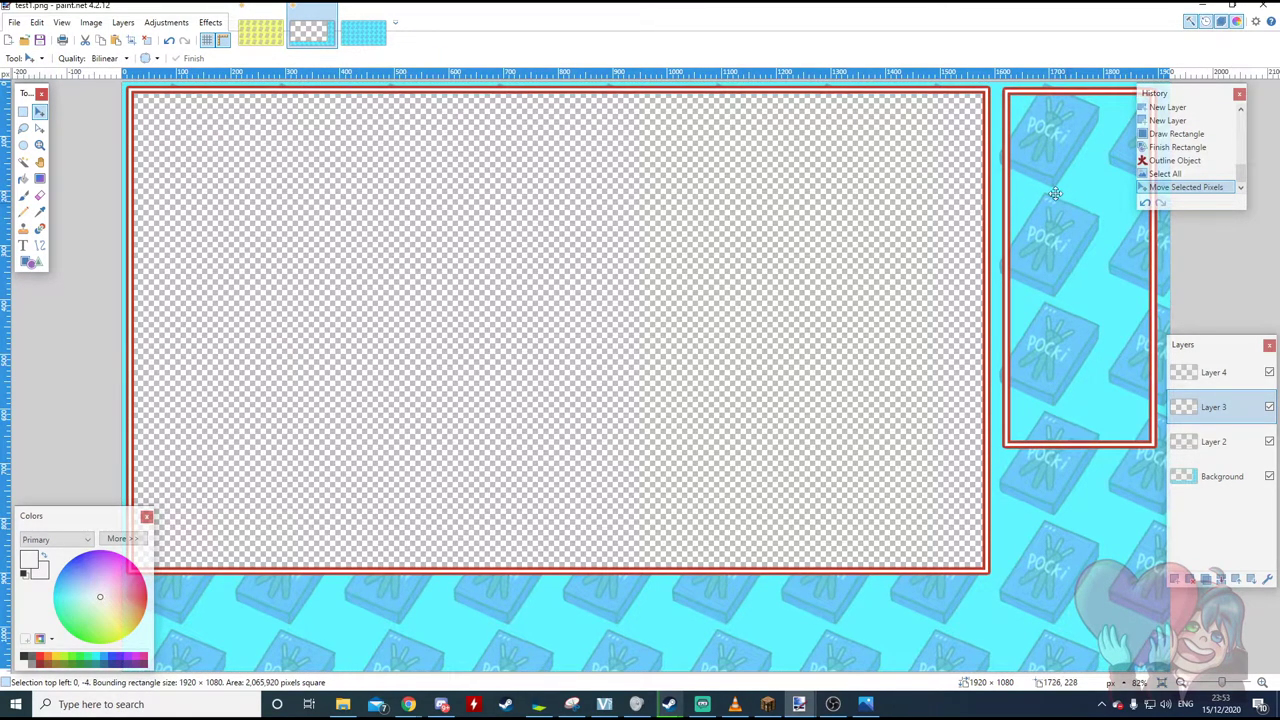
pyautogui.press('Down')
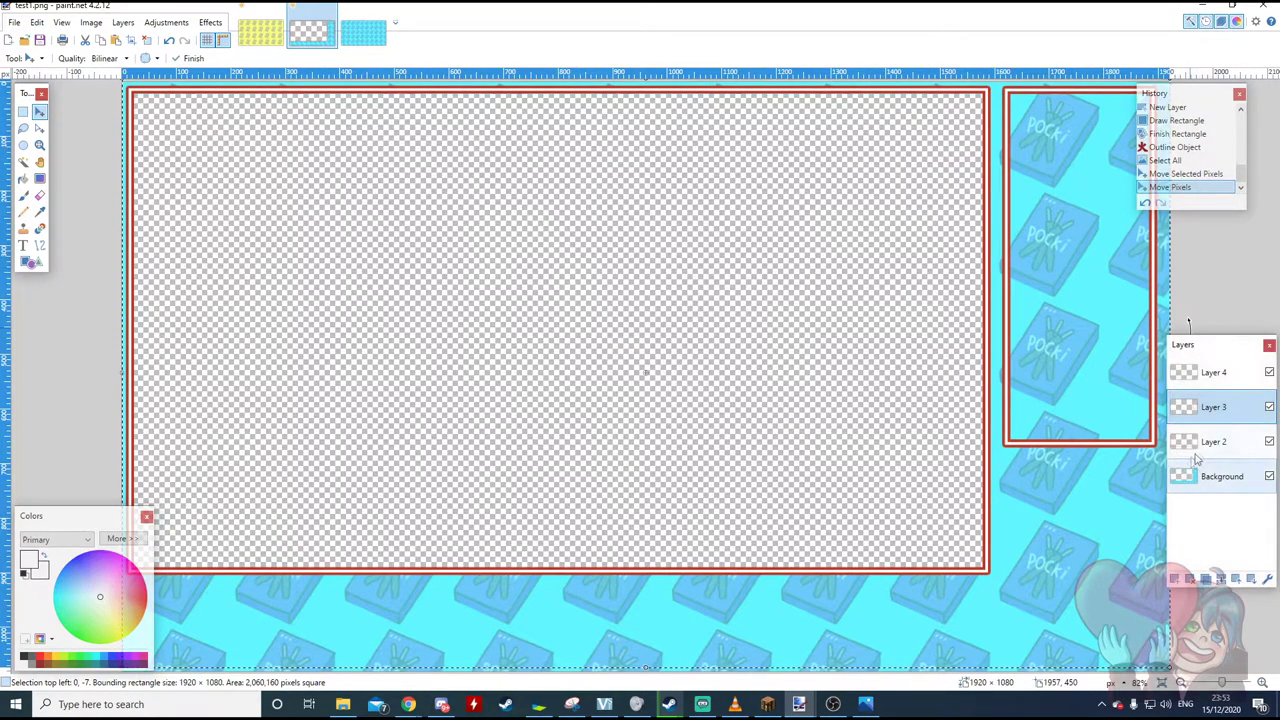
# Select the tall frame's interior on Layer 3 with the Magic Wand and fill that area with dark red on Layer 4.
pyautogui.click(1216, 405)
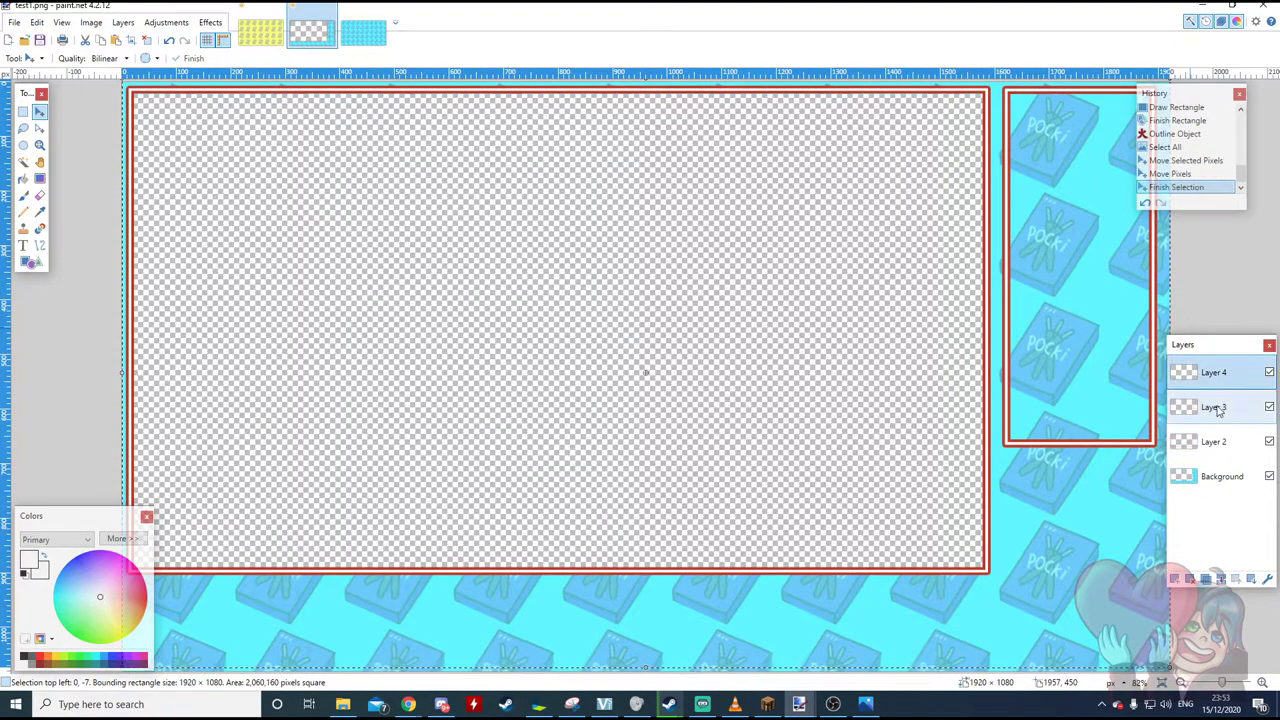
pyautogui.click(24, 163)
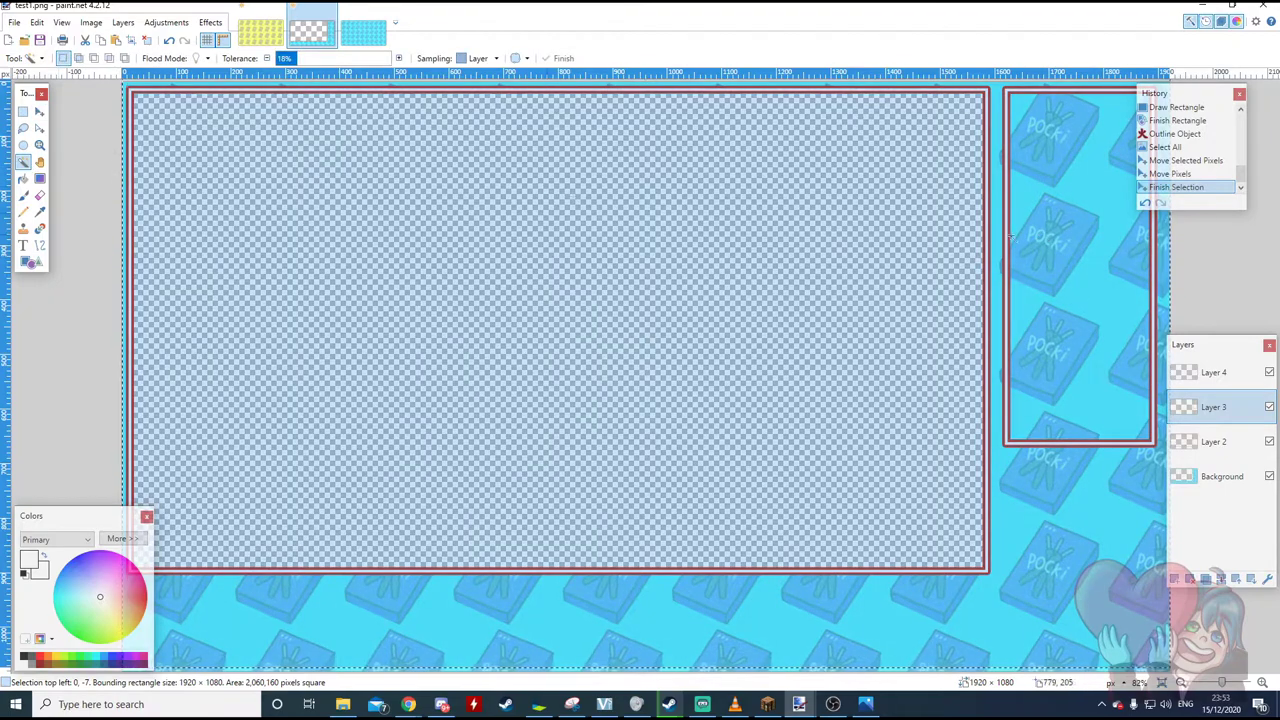
pyautogui.click(1091, 241)
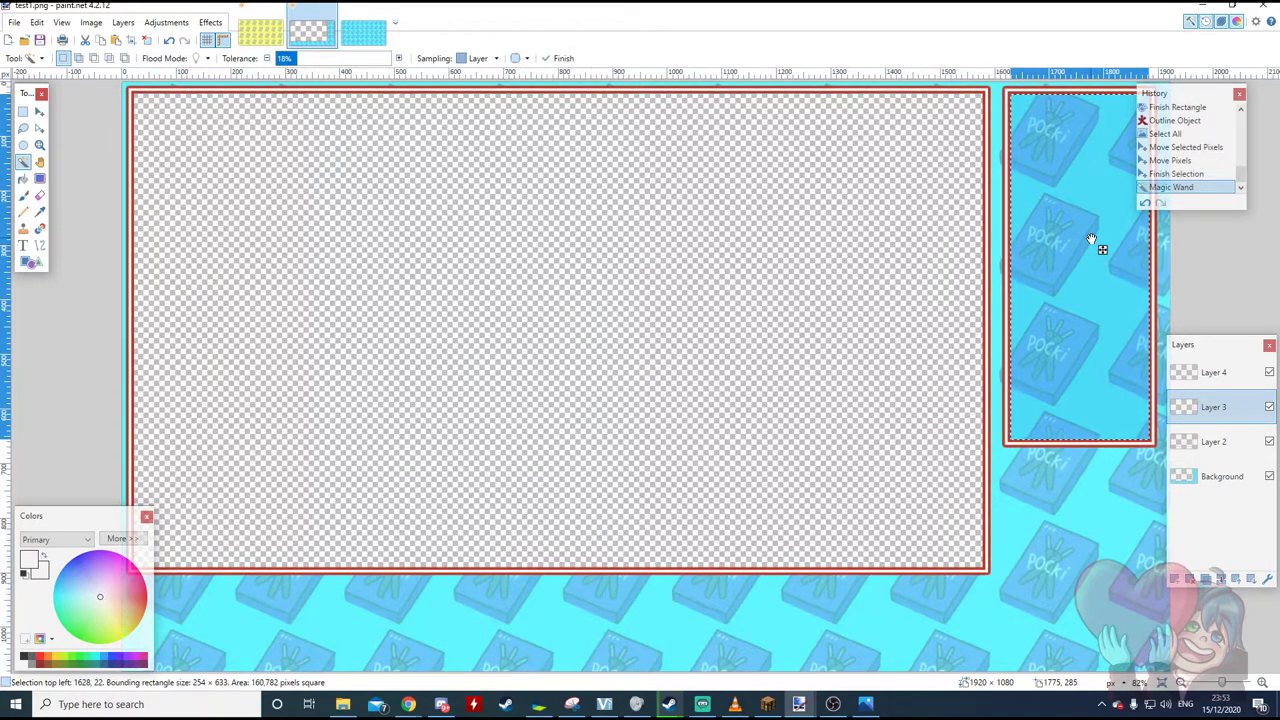
pyautogui.click(1235, 384)
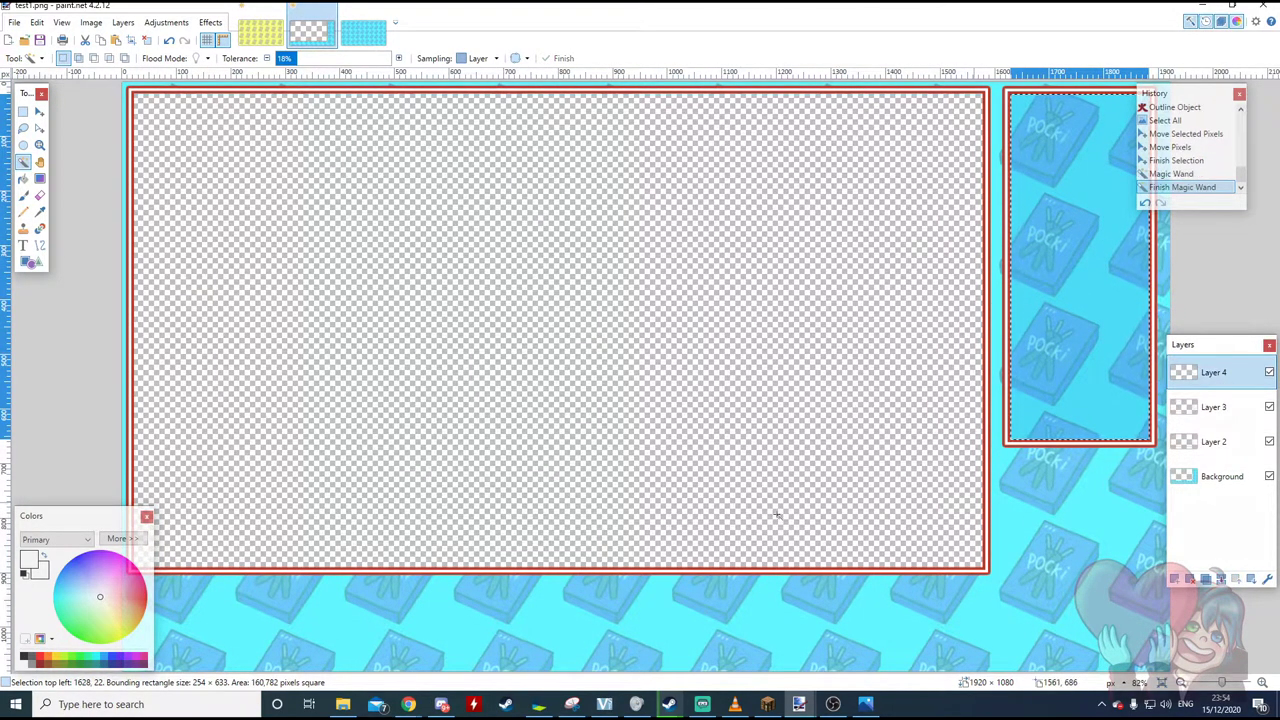
pyautogui.click(40, 665)
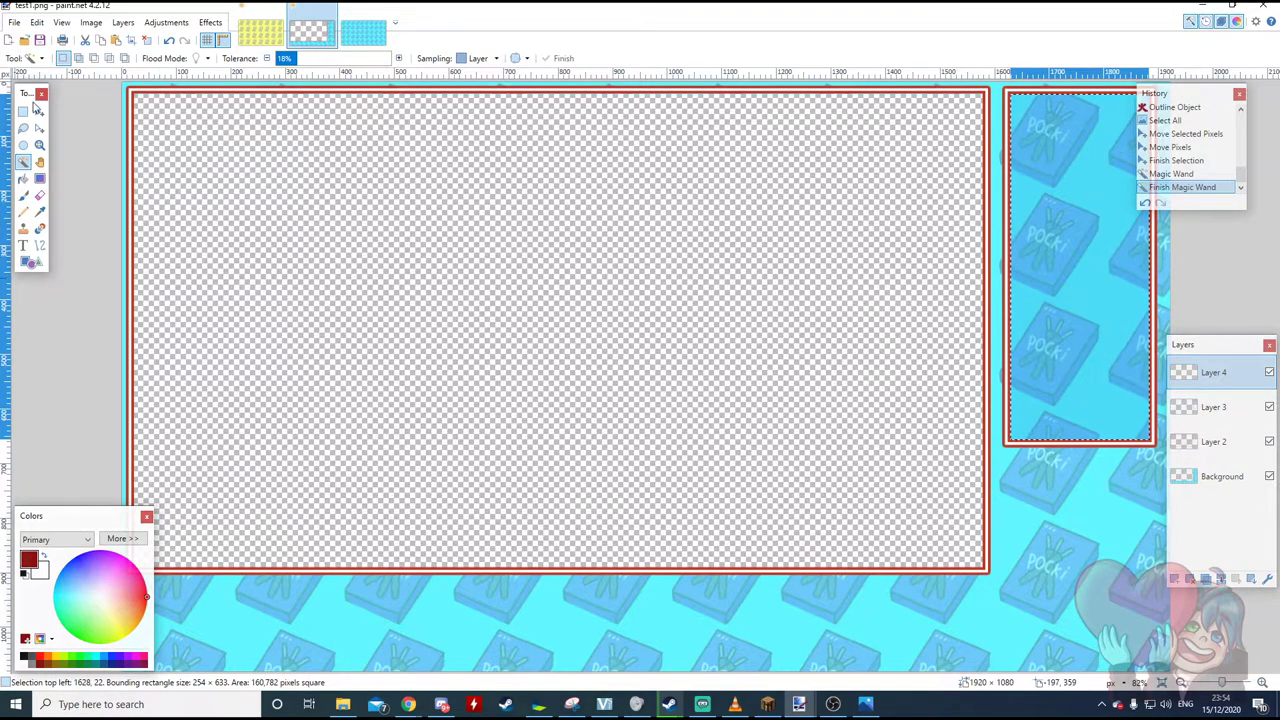
pyautogui.click(23, 178)
pyautogui.click(1060, 180)
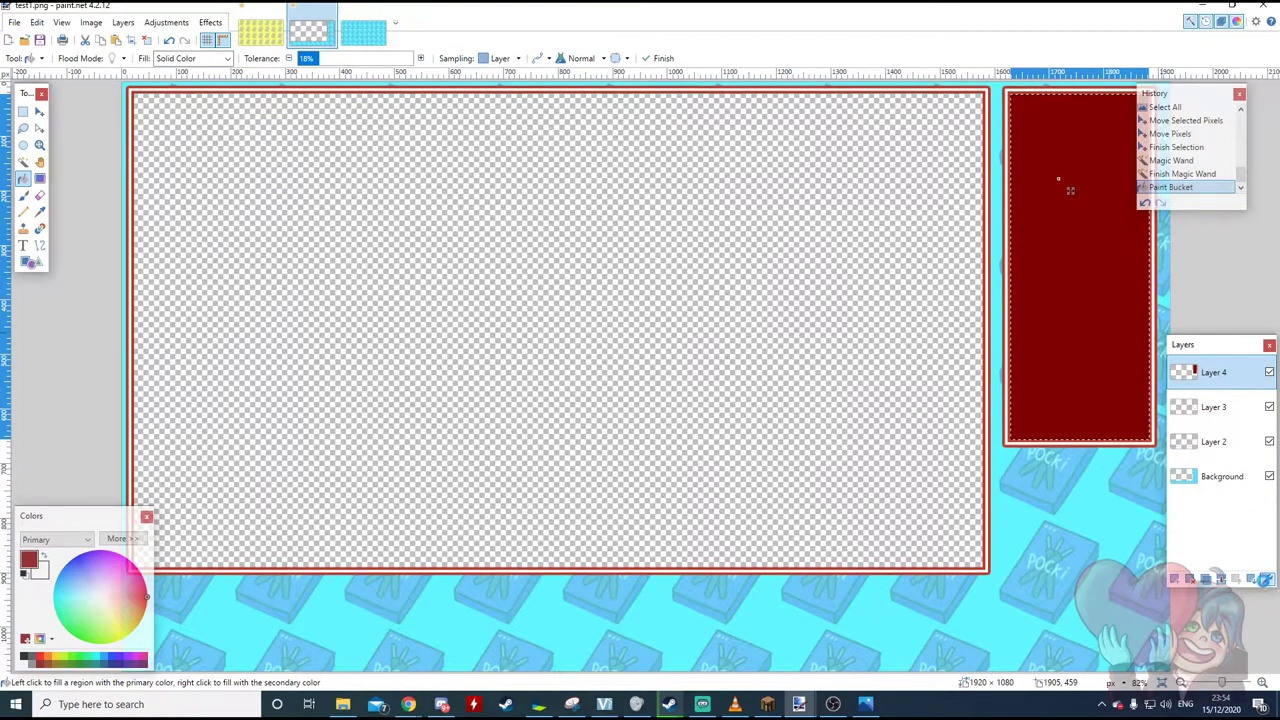
# Set Layer 4's opacity to 125 and raise it slightly further.
pyautogui.click(1265, 579)
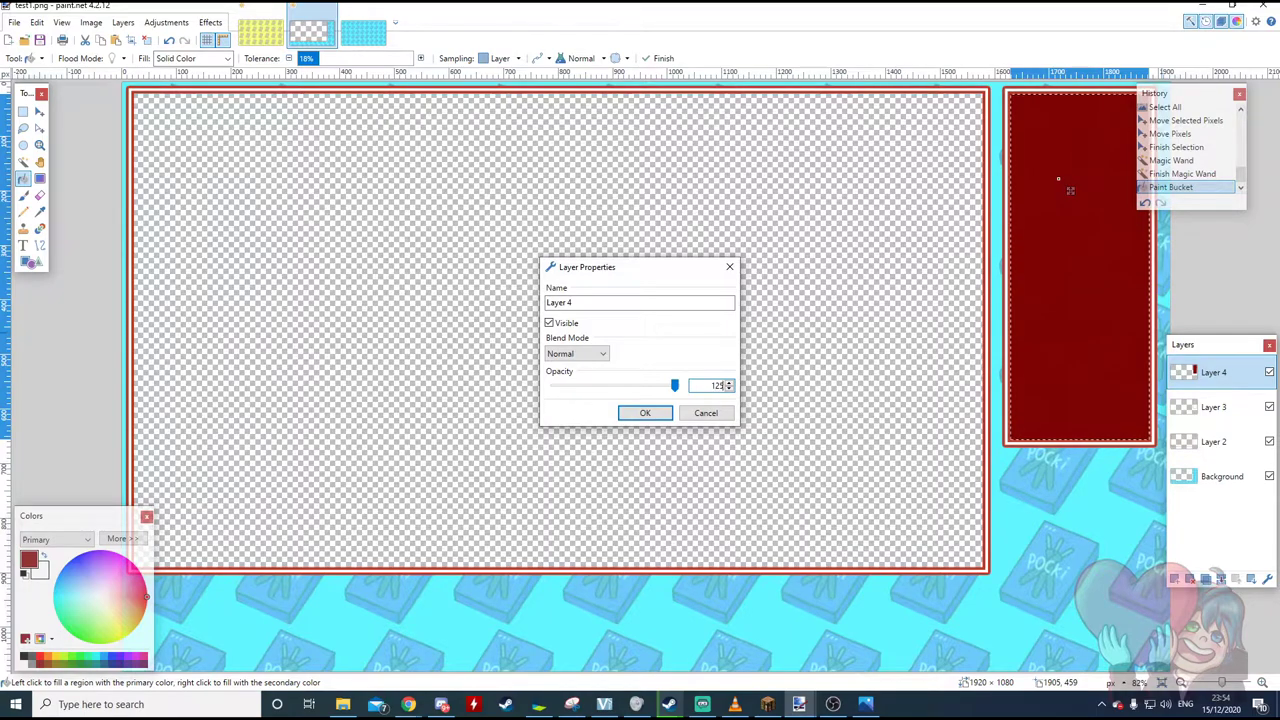
pyautogui.press('Return')
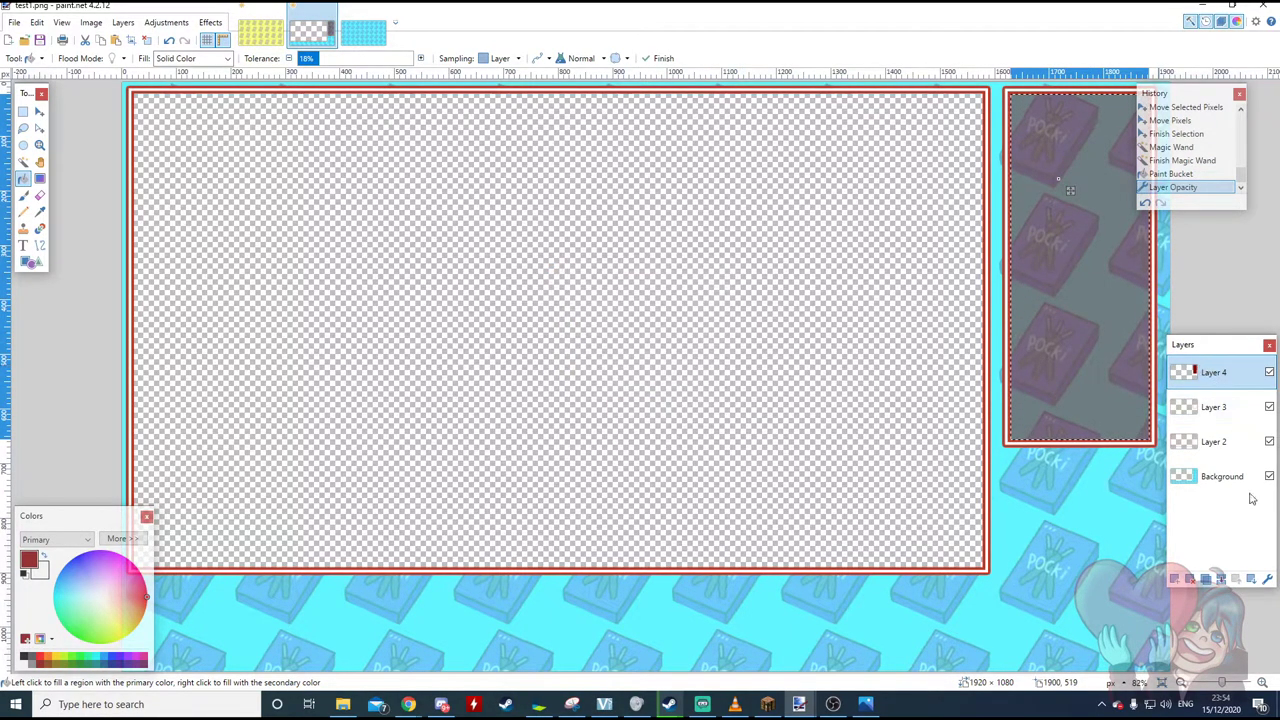
pyautogui.click(1267, 580)
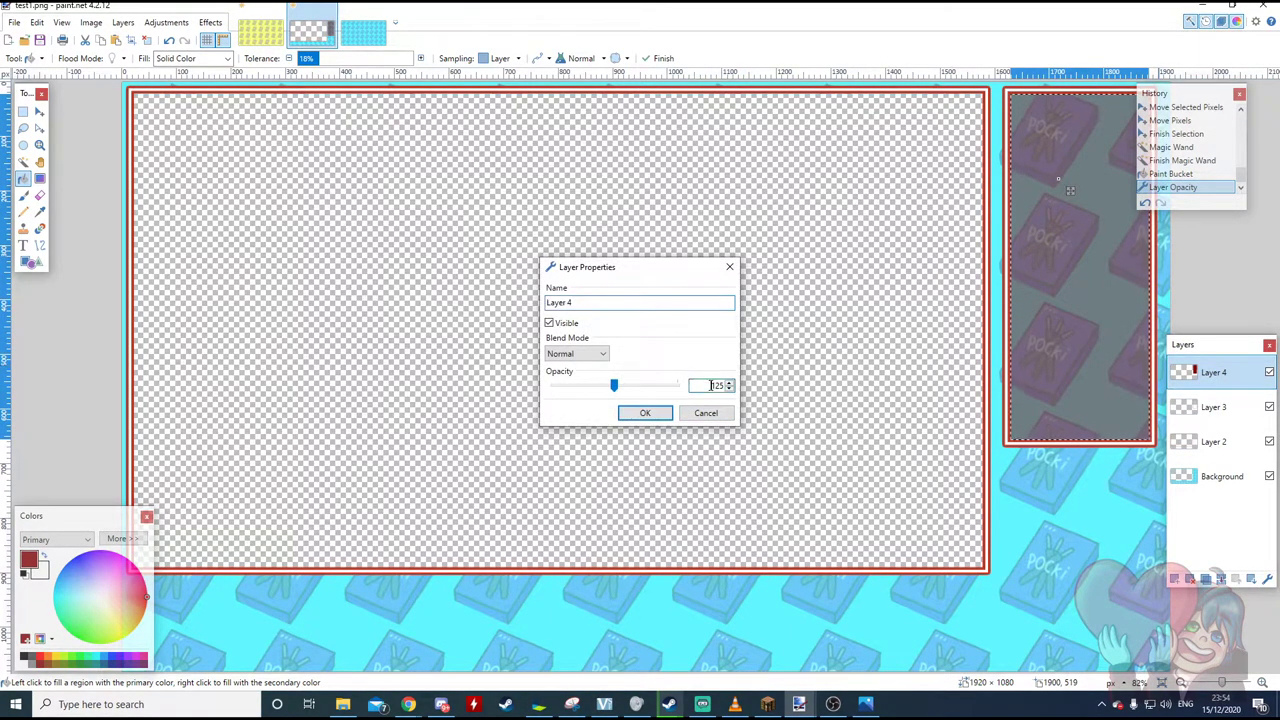
pyautogui.press('Return')
# Clear the selection around the semi-transparent red panel.
pyautogui.click(1264, 280)
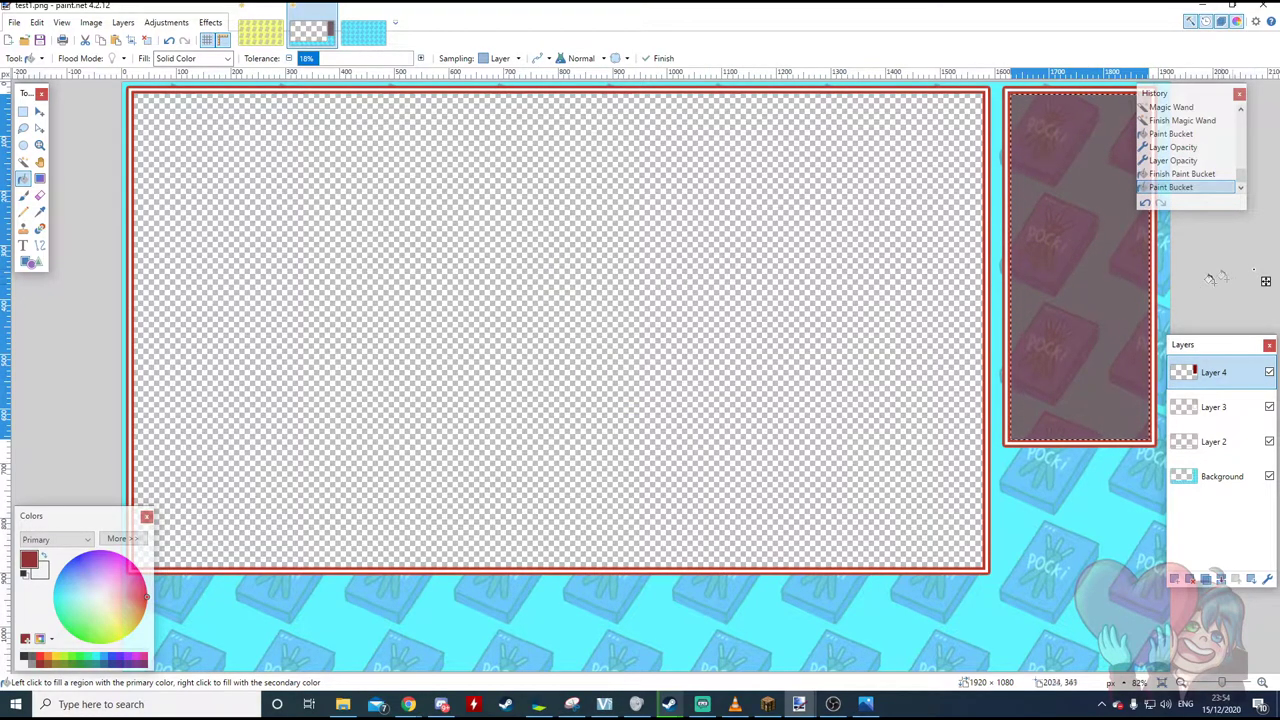
pyautogui.click(23, 111)
pyautogui.click(484, 154)
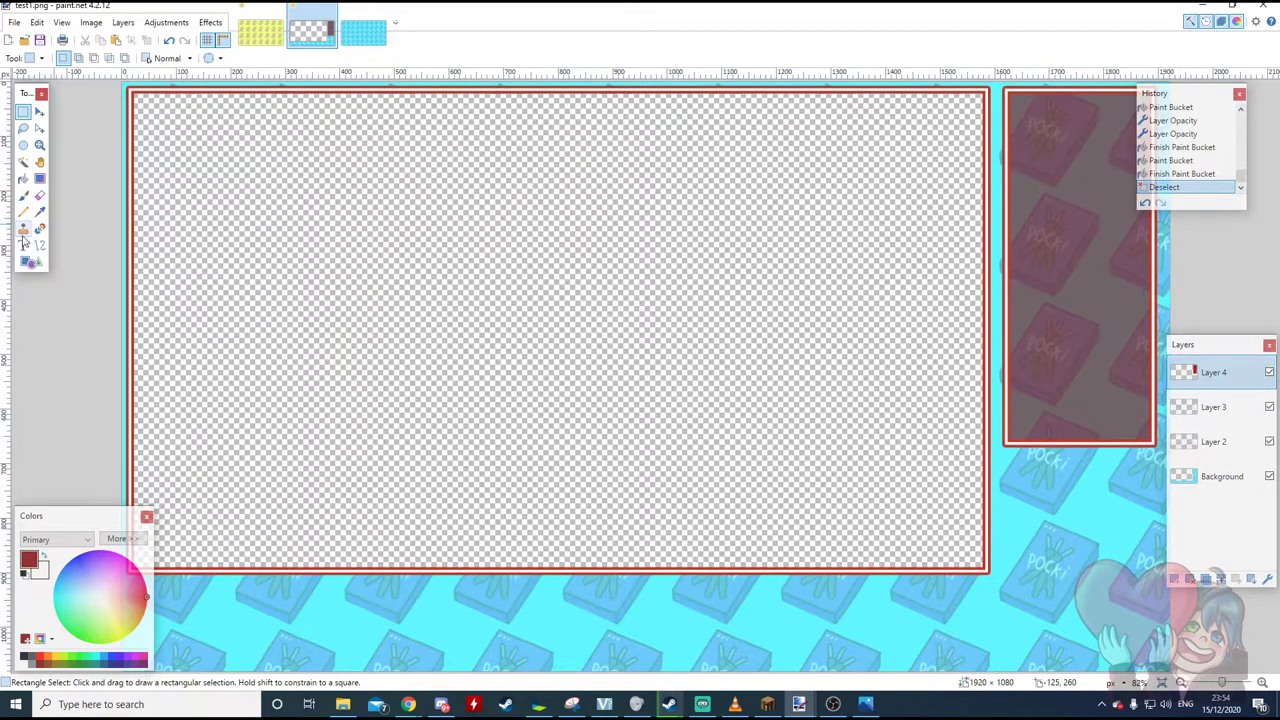
# Sketch rough red Paintbrush marks below the tall panel and the game frame, and undo each one.
pyautogui.click(25, 196)
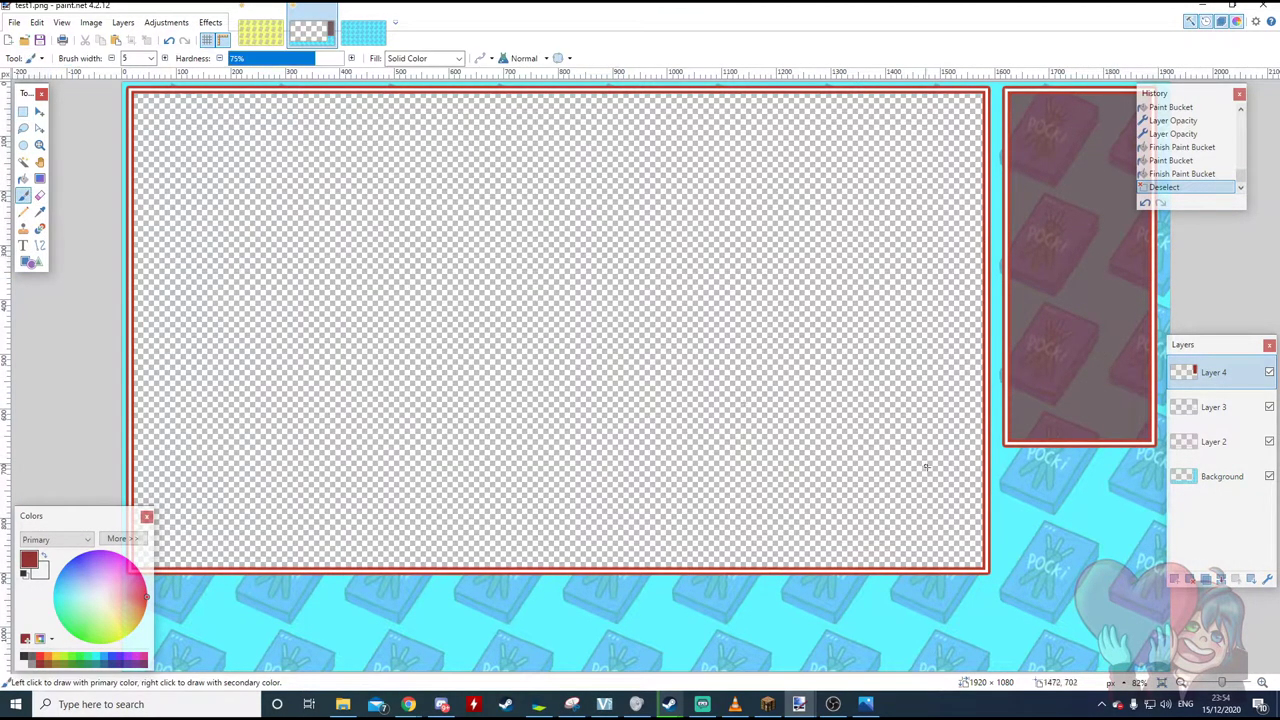
pyautogui.moveTo(1062, 668); pyautogui.dragTo(1062, 668)
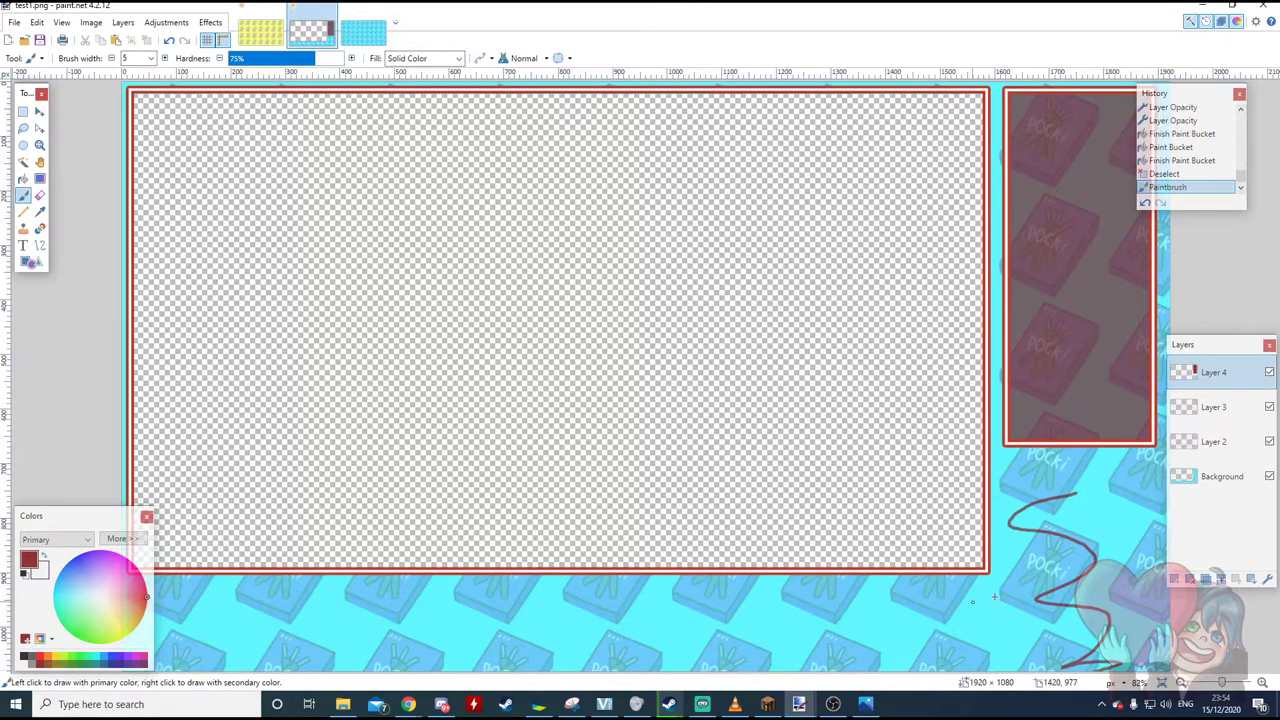
pyautogui.hotkey('ctrl', 'z')
pyautogui.moveTo(1062, 574)
pyautogui.mouseDown()
pyautogui.moveTo(1010, 600)
pyautogui.moveTo(1100, 550)
pyautogui.mouseUp()
pyautogui.hotkey('ctrl', 'z')
pyautogui.moveTo(181, 604); pyautogui.dragTo(895, 595)
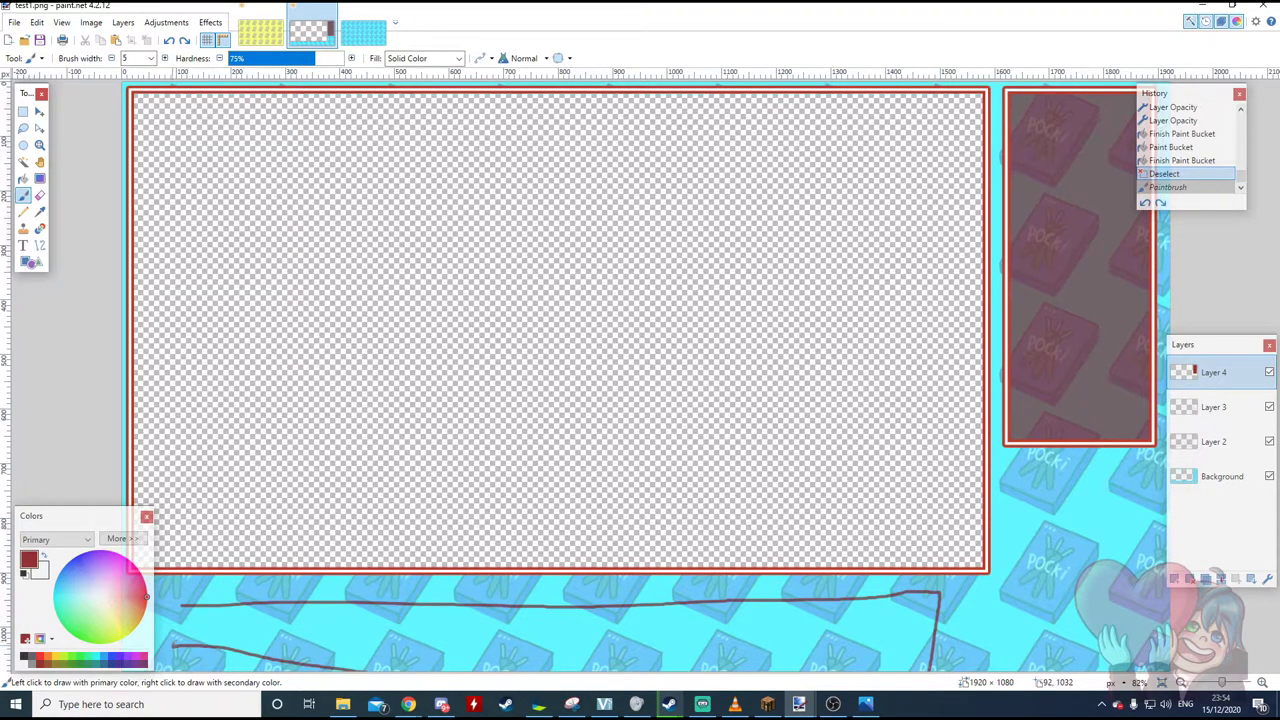
pyautogui.moveTo(176, 646); pyautogui.dragTo(182, 604)
pyautogui.hotkey('ctrl', 'z')
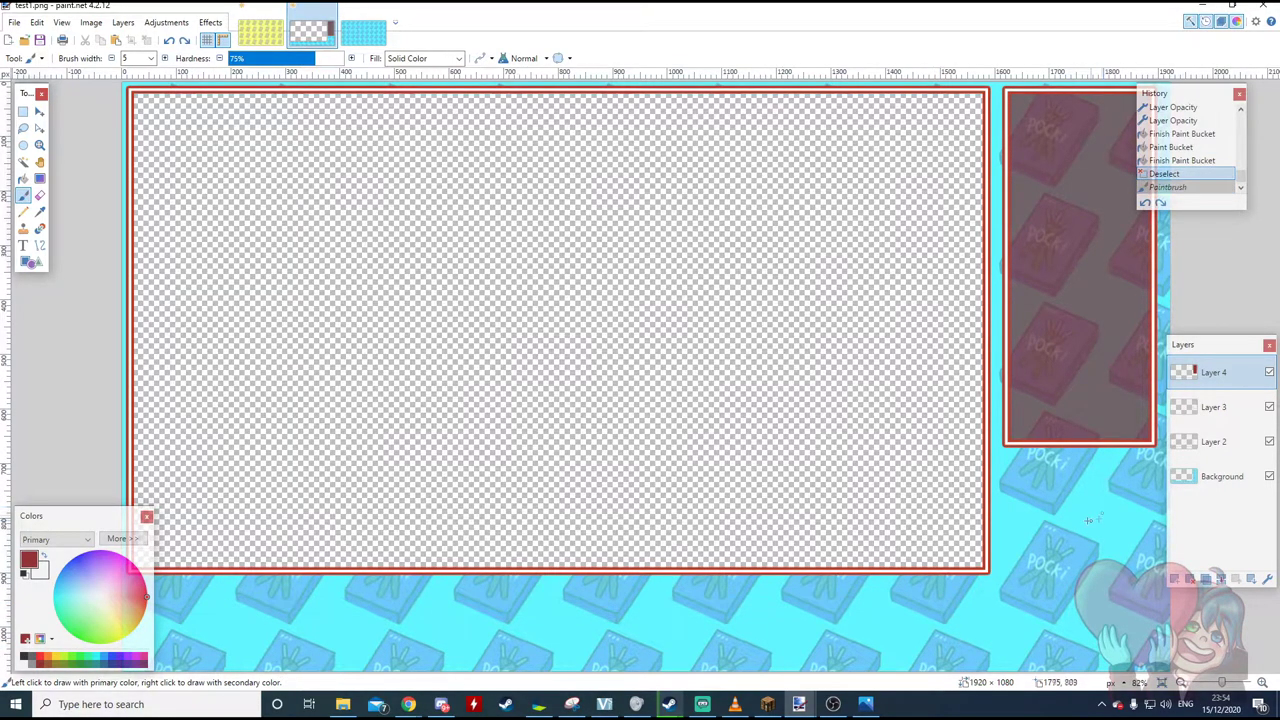
# Add a new layer and draw a white rectangle outline about 380 × 75 px below the game frame's left part.
pyautogui.click(1178, 578)
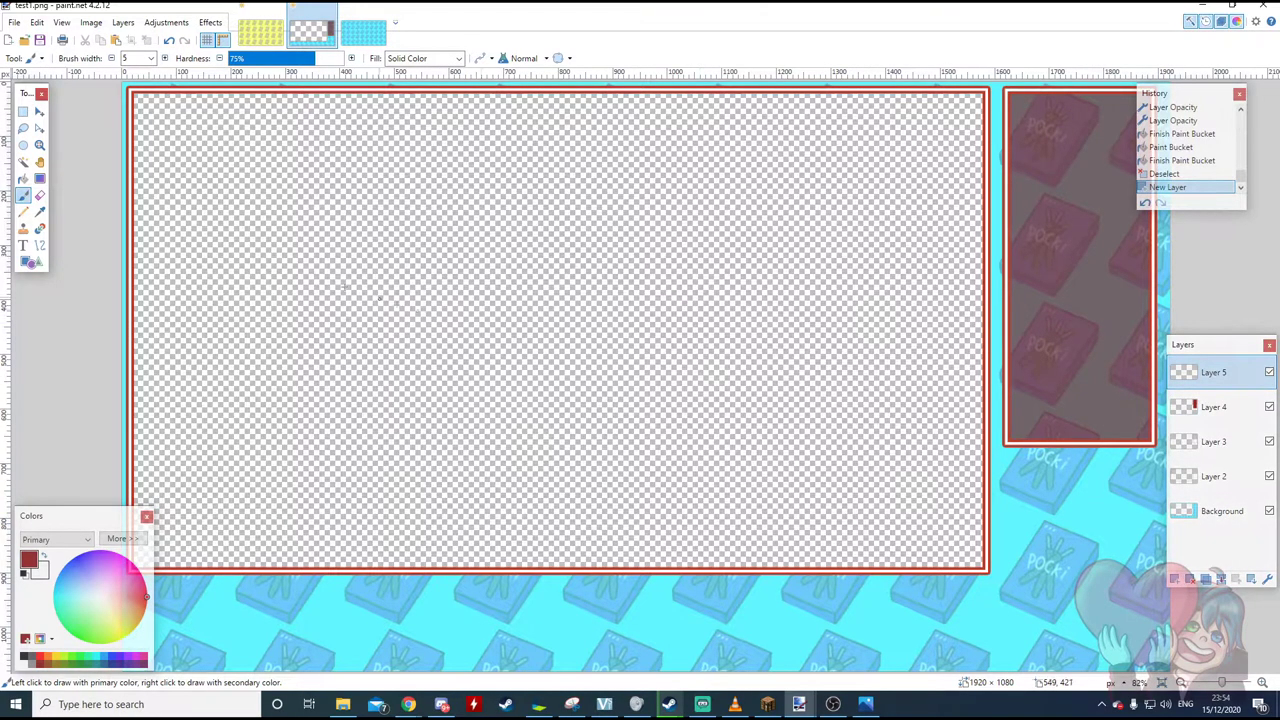
pyautogui.click(166, 23)
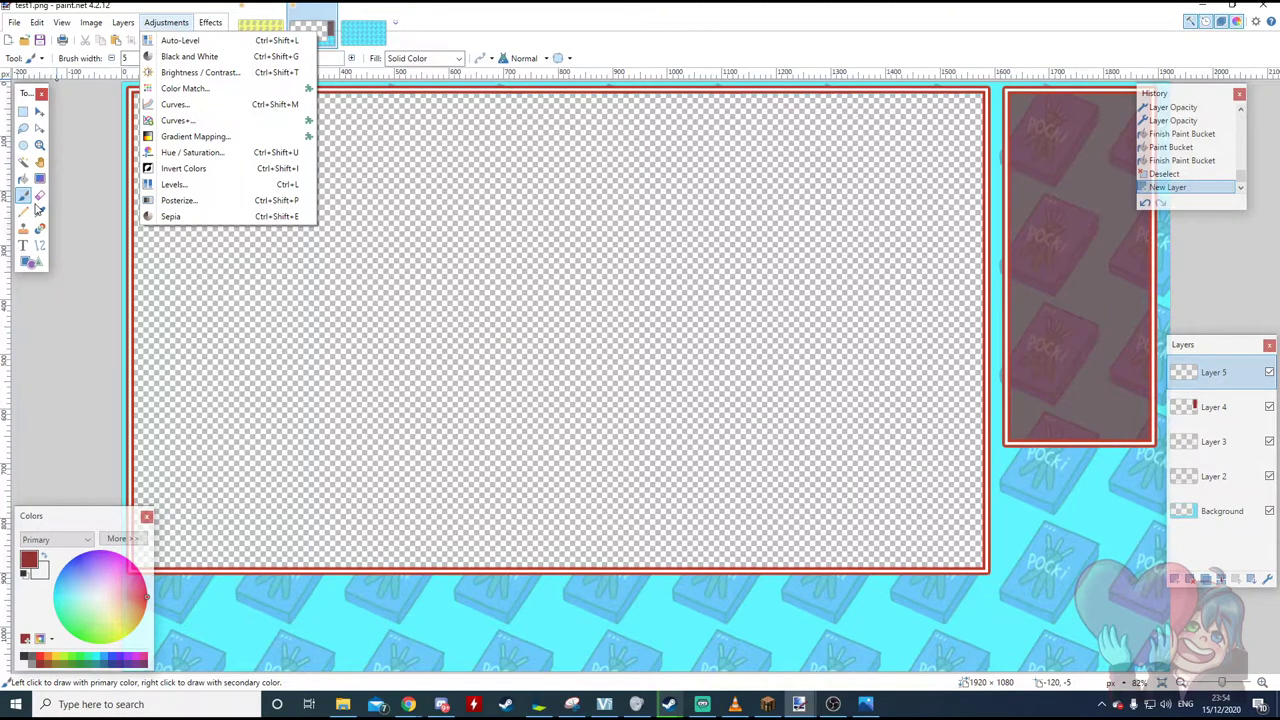
pyautogui.click(31, 262)
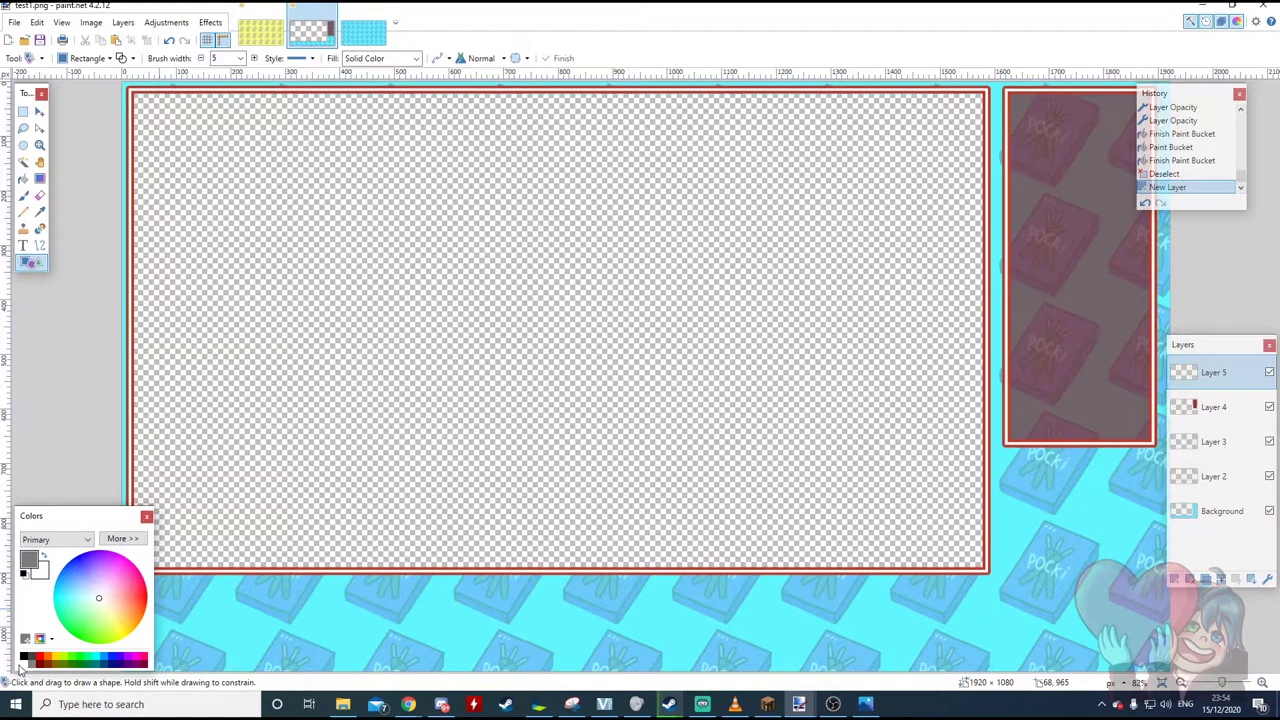
pyautogui.moveTo(166, 612)
pyautogui.mouseDown()
pyautogui.moveTo(303, 640)
pyautogui.moveTo(403, 632)
pyautogui.moveTo(371, 651)
pyautogui.mouseUp()
# Repeat the Outline Object effect on the small white rectangle below the game frame.
pyautogui.click(181, 23)
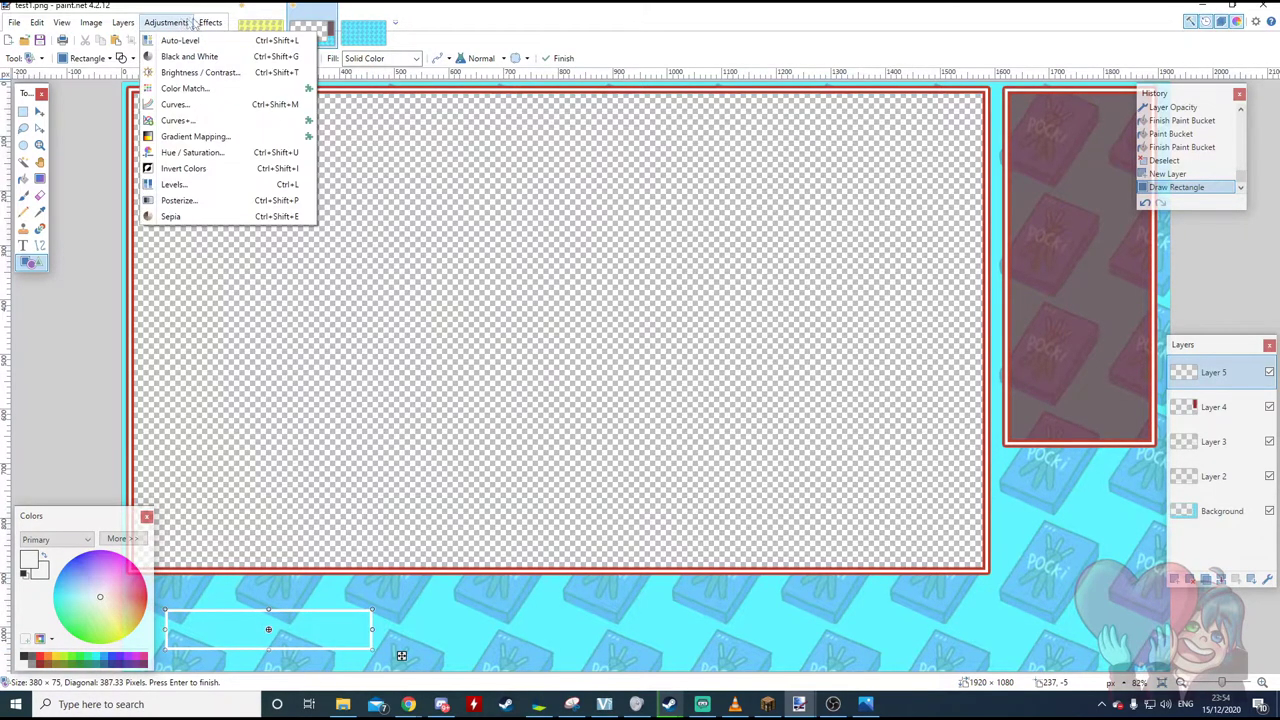
pyautogui.moveTo(208, 23)
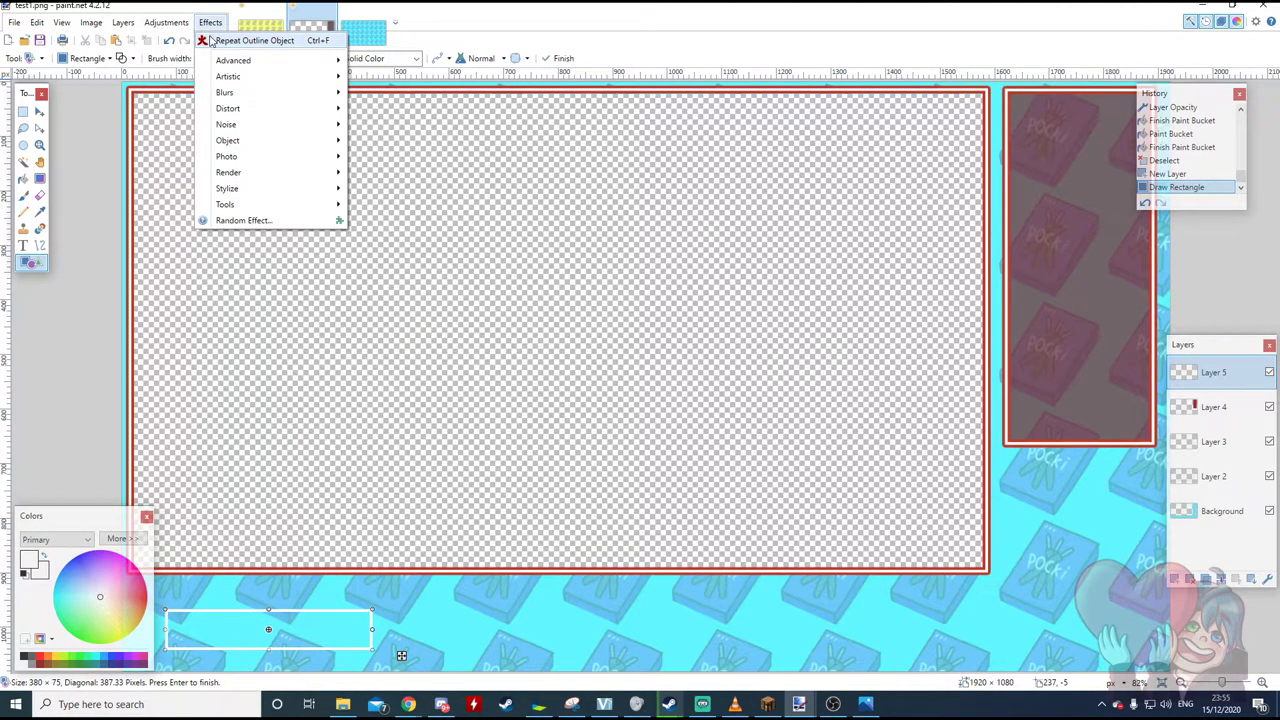
pyautogui.click(210, 40)
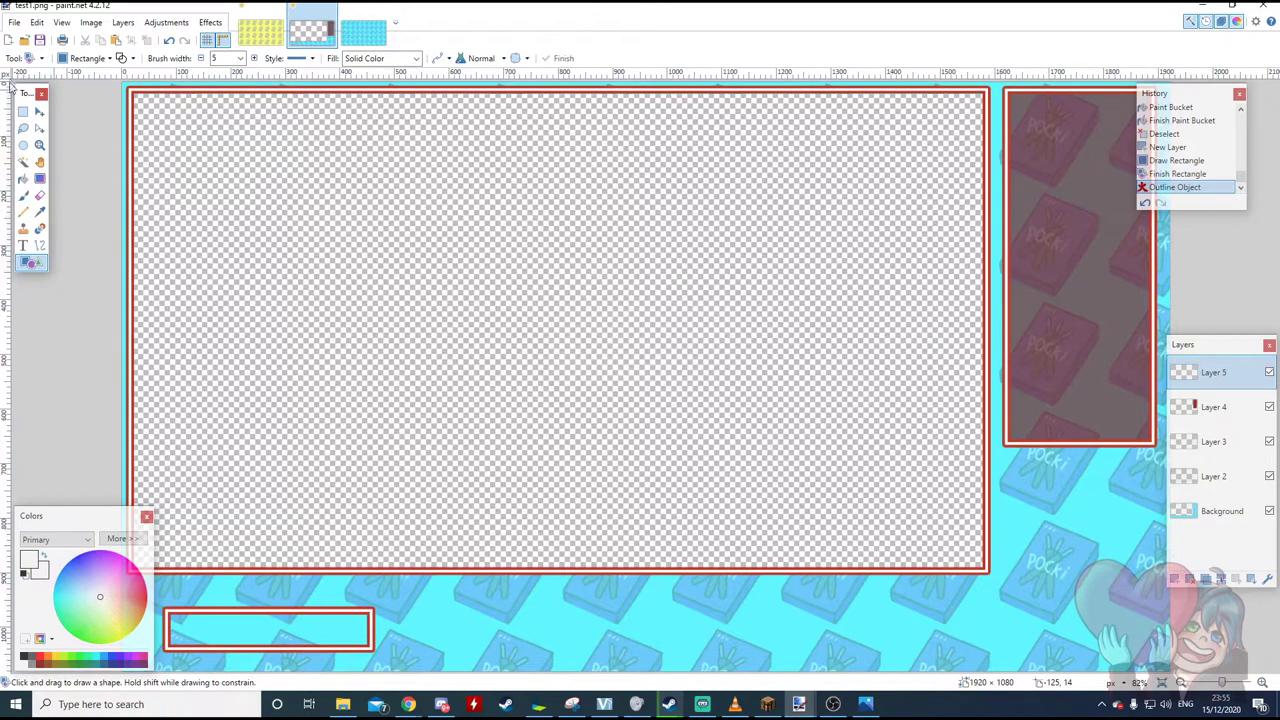
# Copy the small outlined box on Layer 5 and place two duplicates in a row beside it below the game frame.
pyautogui.click(23, 112)
pyautogui.moveTo(166, 608)
pyautogui.mouseDown()
pyautogui.moveTo(300, 660)
pyautogui.moveTo(394, 668)
pyautogui.mouseUp()
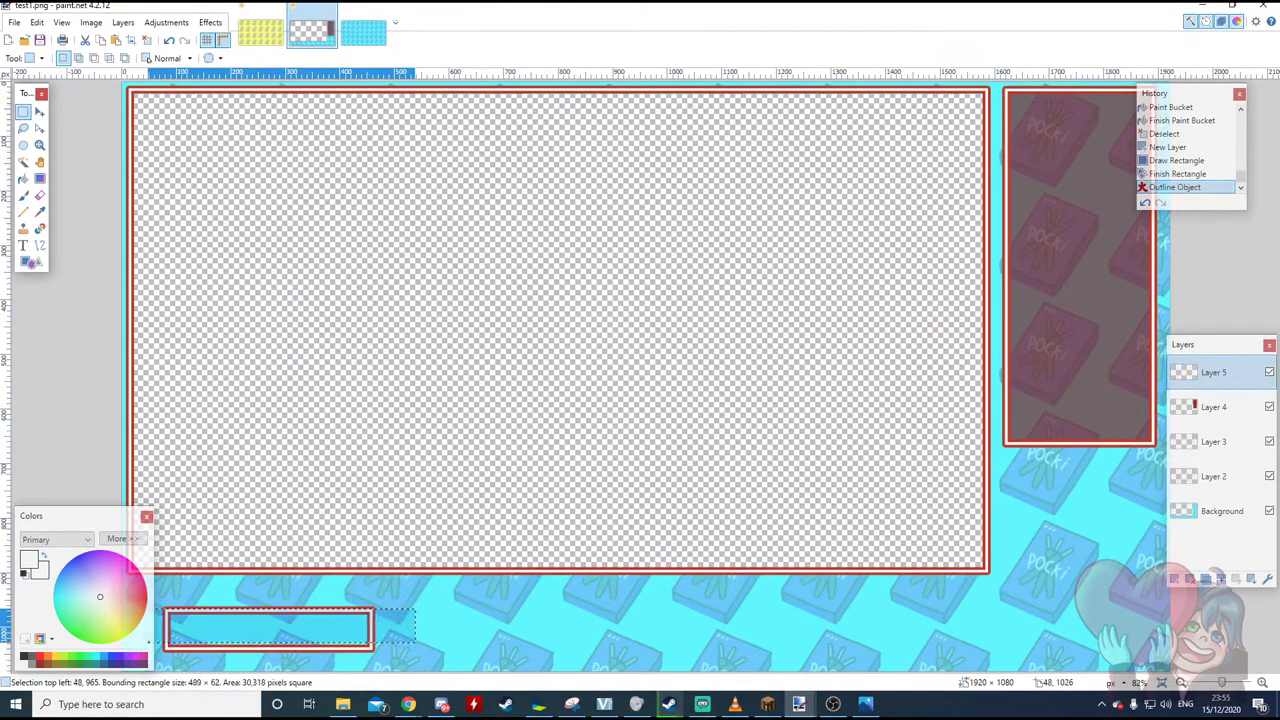
pyautogui.moveTo(410, 592); pyautogui.dragTo(219, 657)
pyautogui.hotkey('ctrl', 'c')
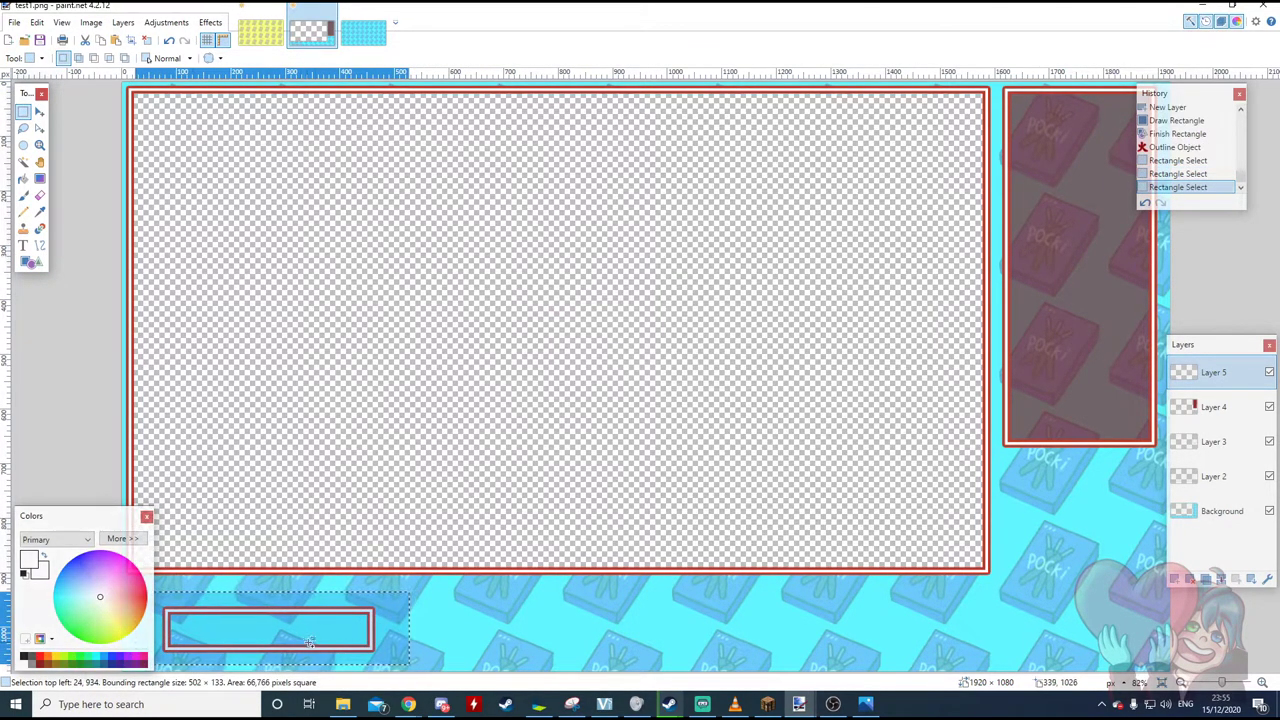
pyautogui.hotkey('ctrl', 'v')
pyautogui.moveTo(315, 631); pyautogui.dragTo(554, 632)
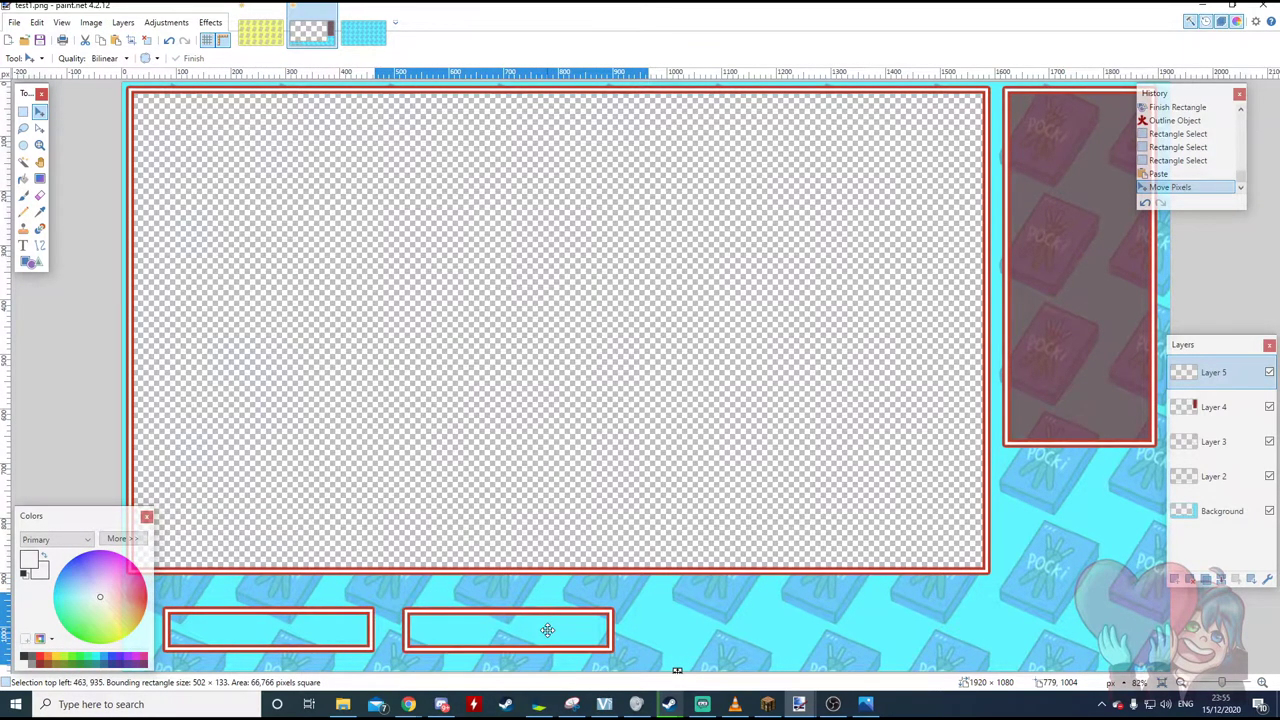
pyautogui.hotkey('ctrl', 'v')
pyautogui.moveTo(548, 630); pyautogui.dragTo(845, 627)
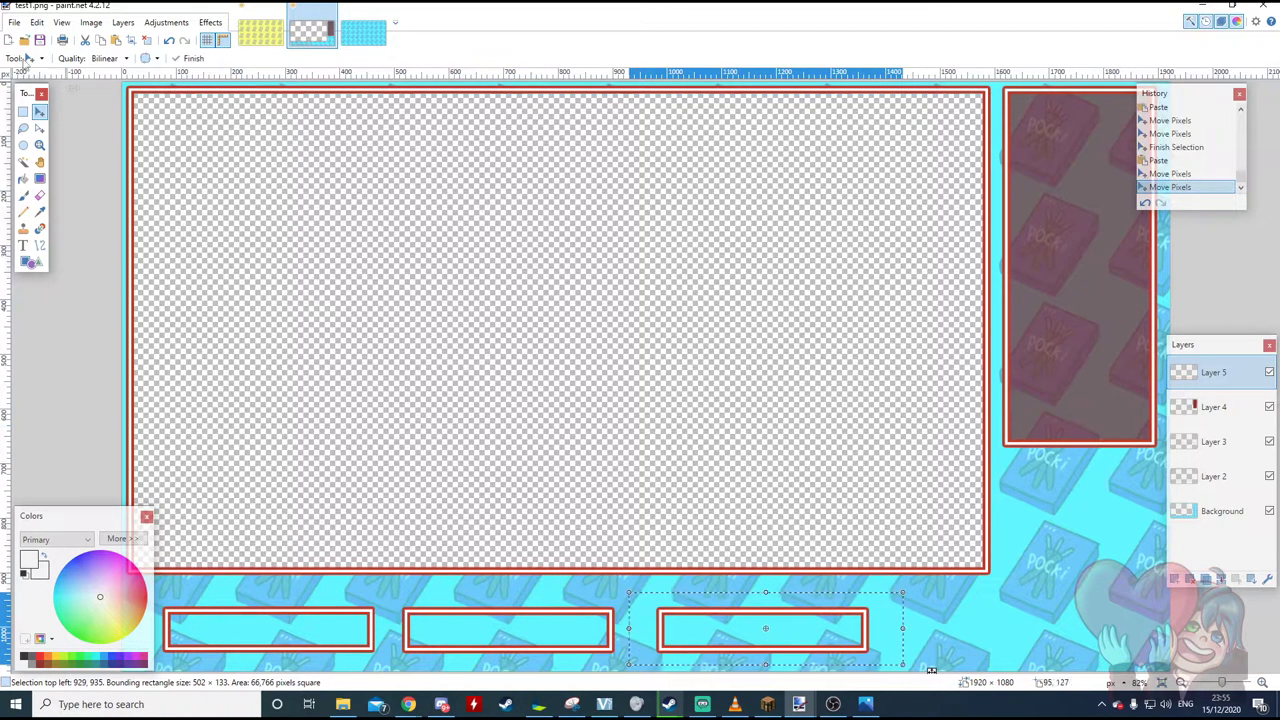
# Save the overlay as a PNG over the existing test1 file, flattening it for the save, and revert the flattening.
pyautogui.click(15, 22)
pyautogui.click(37, 22)
pyautogui.click(15, 22)
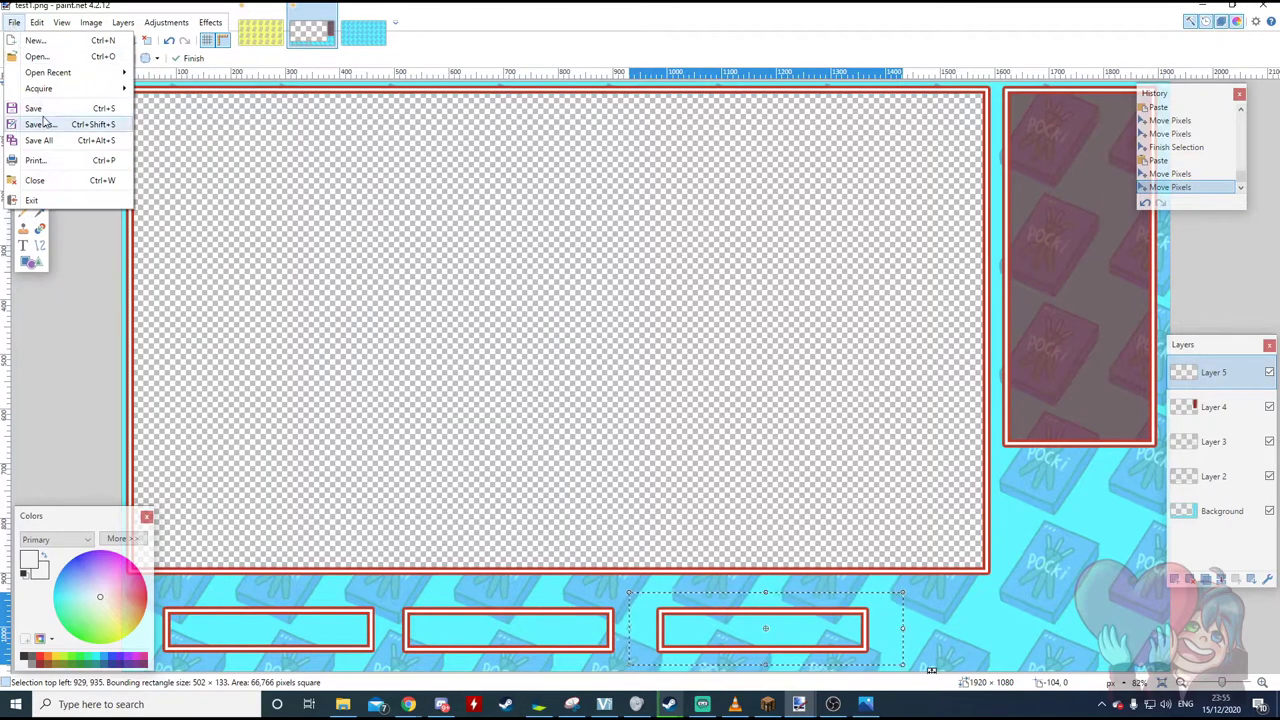
pyautogui.click(44, 125)
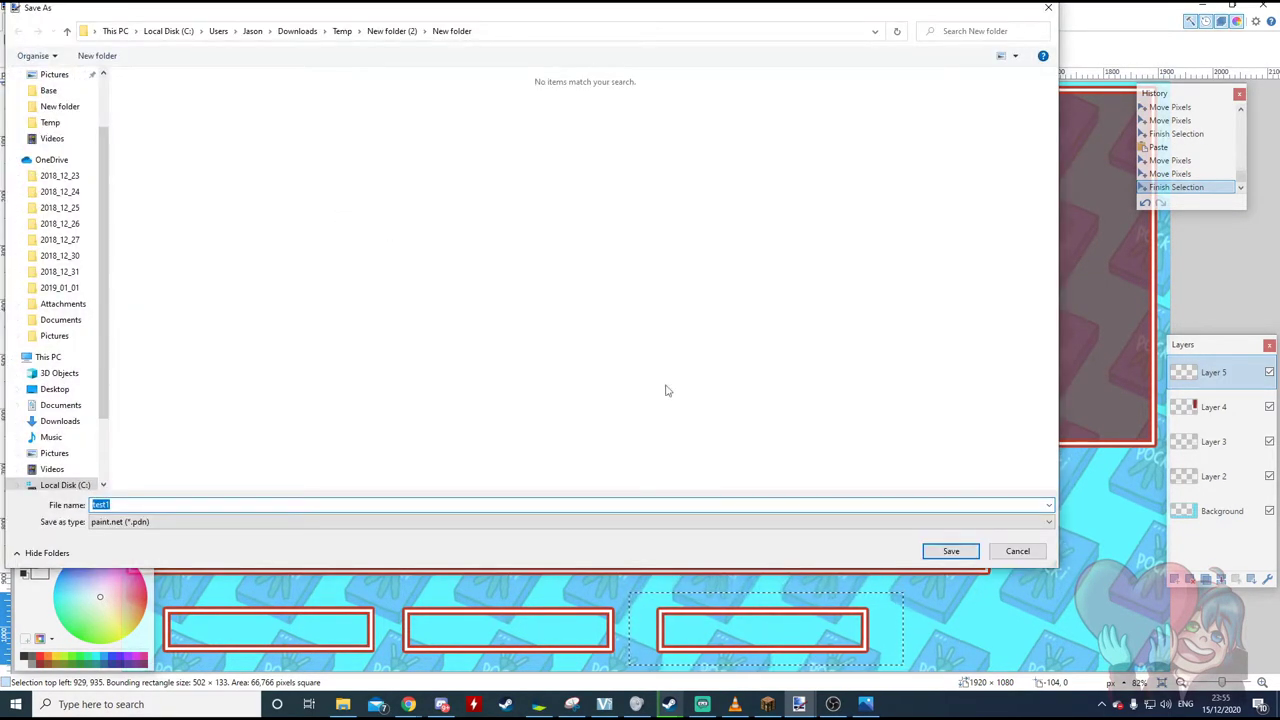
pyautogui.click(256, 520)
pyautogui.click(215, 548)
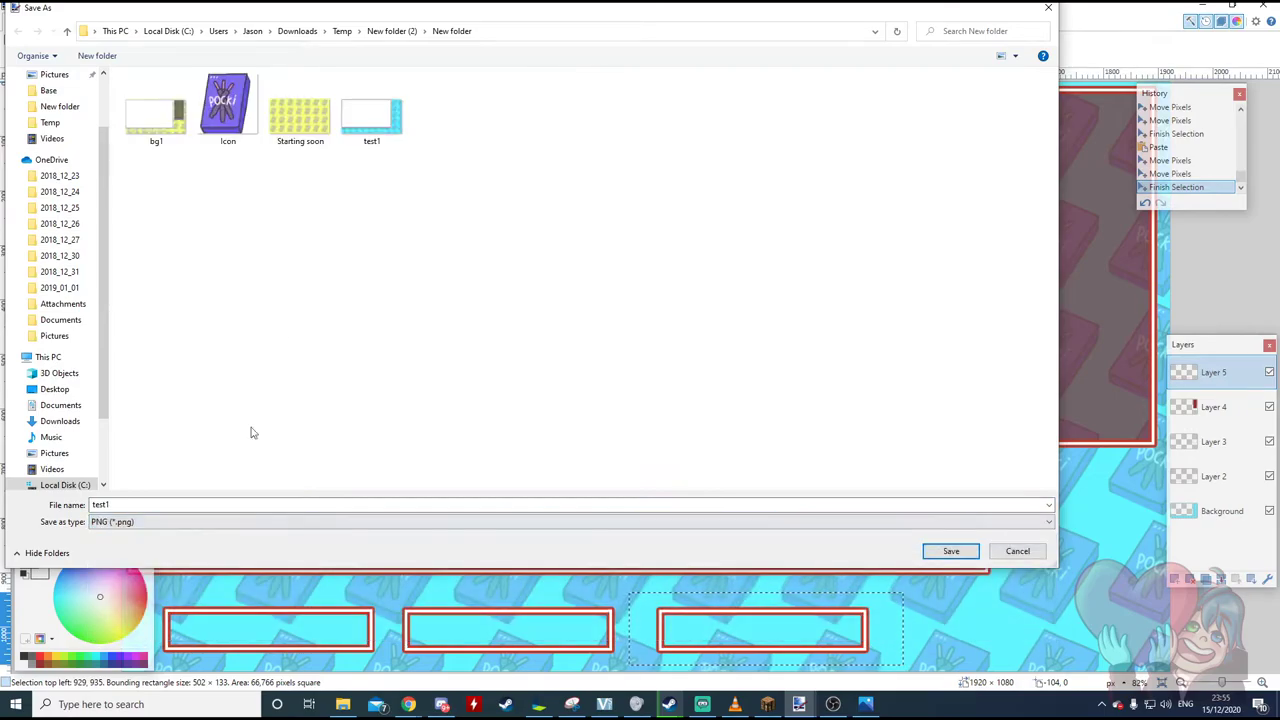
pyautogui.doubleClick(364, 116)
pyautogui.click(676, 350)
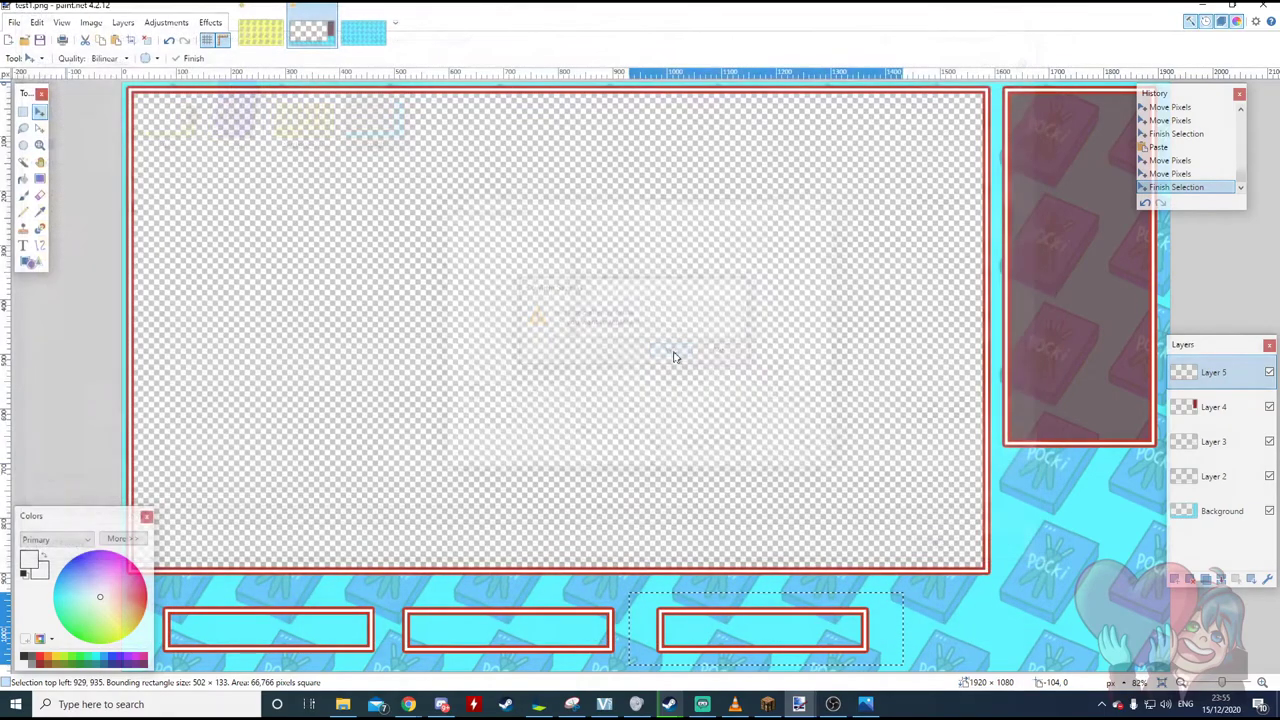
pyautogui.click(746, 459)
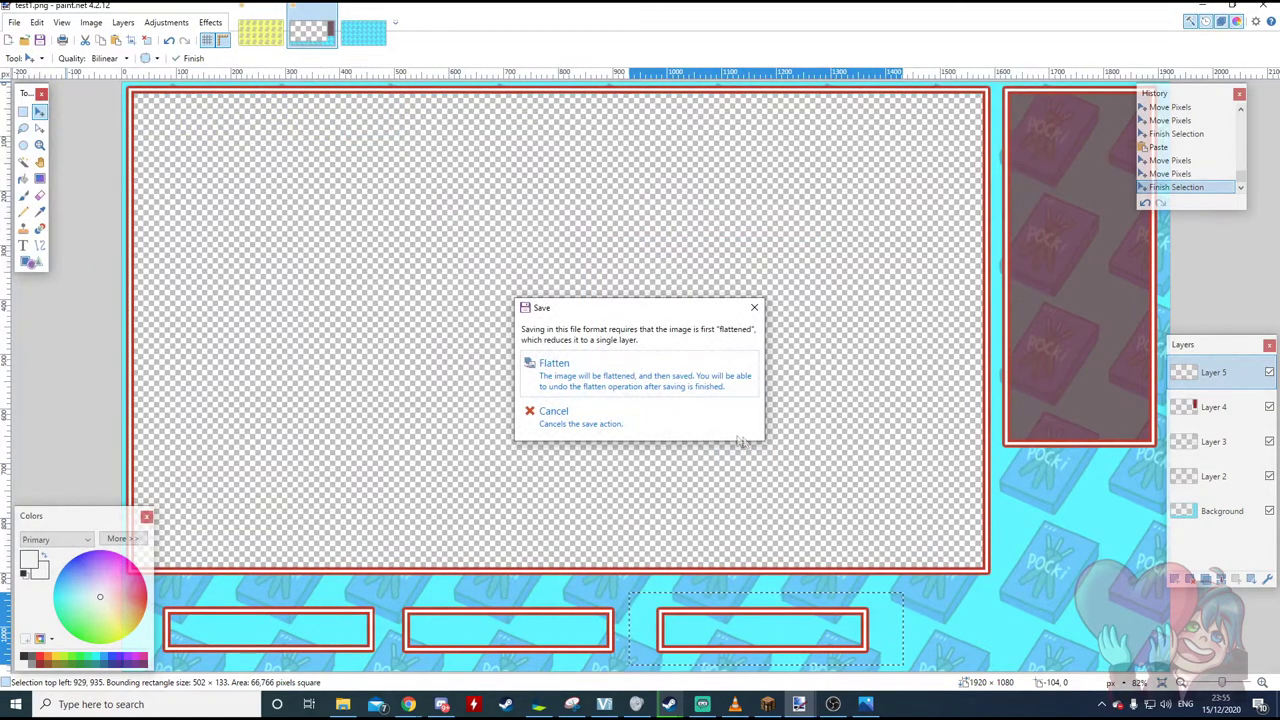
pyautogui.click(668, 385)
pyautogui.click(1196, 175)
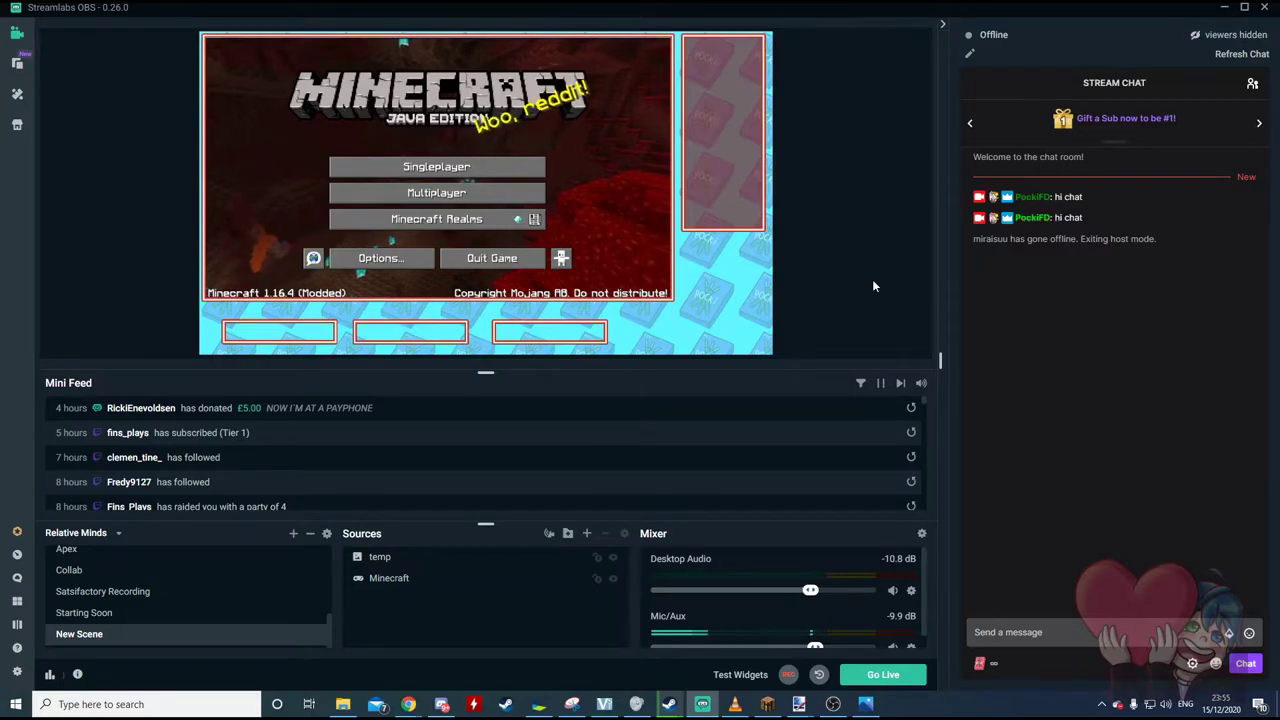
# In Streamlabs OBS, add the existing Chatbox! source to New Scene and place it over the tall side panel.
pyautogui.click(588, 535)
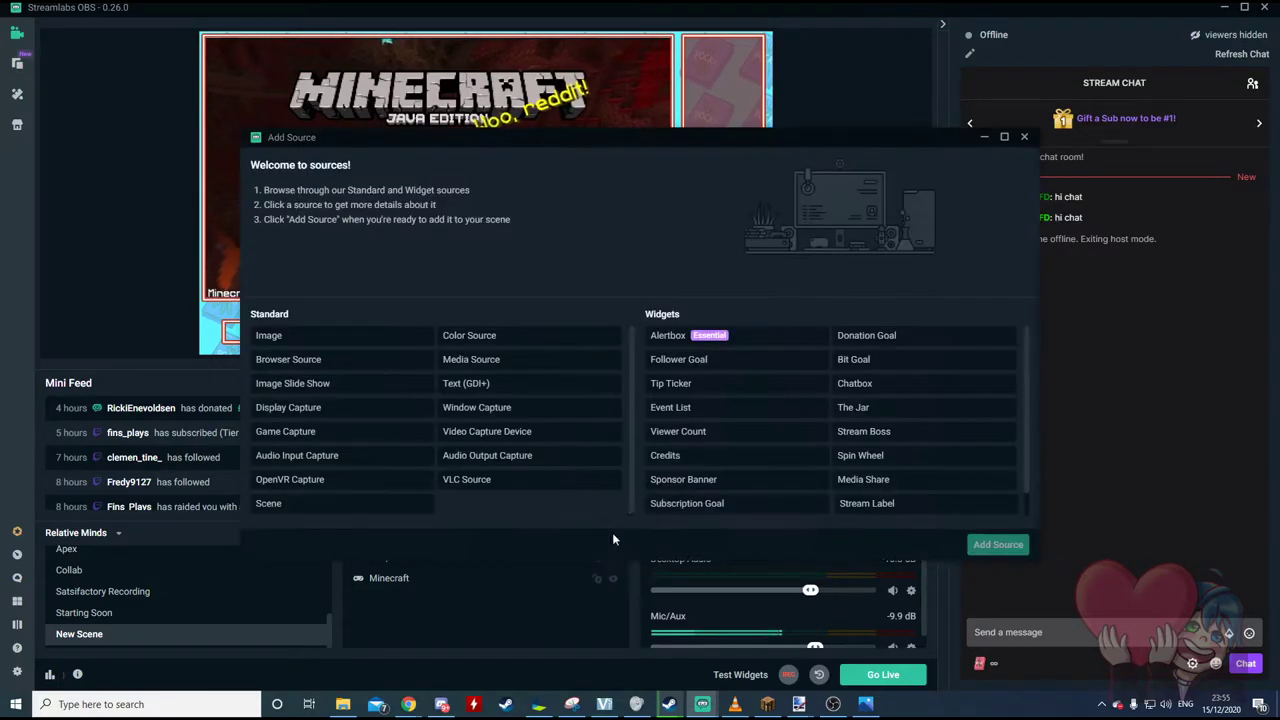
pyautogui.doubleClick(852, 383)
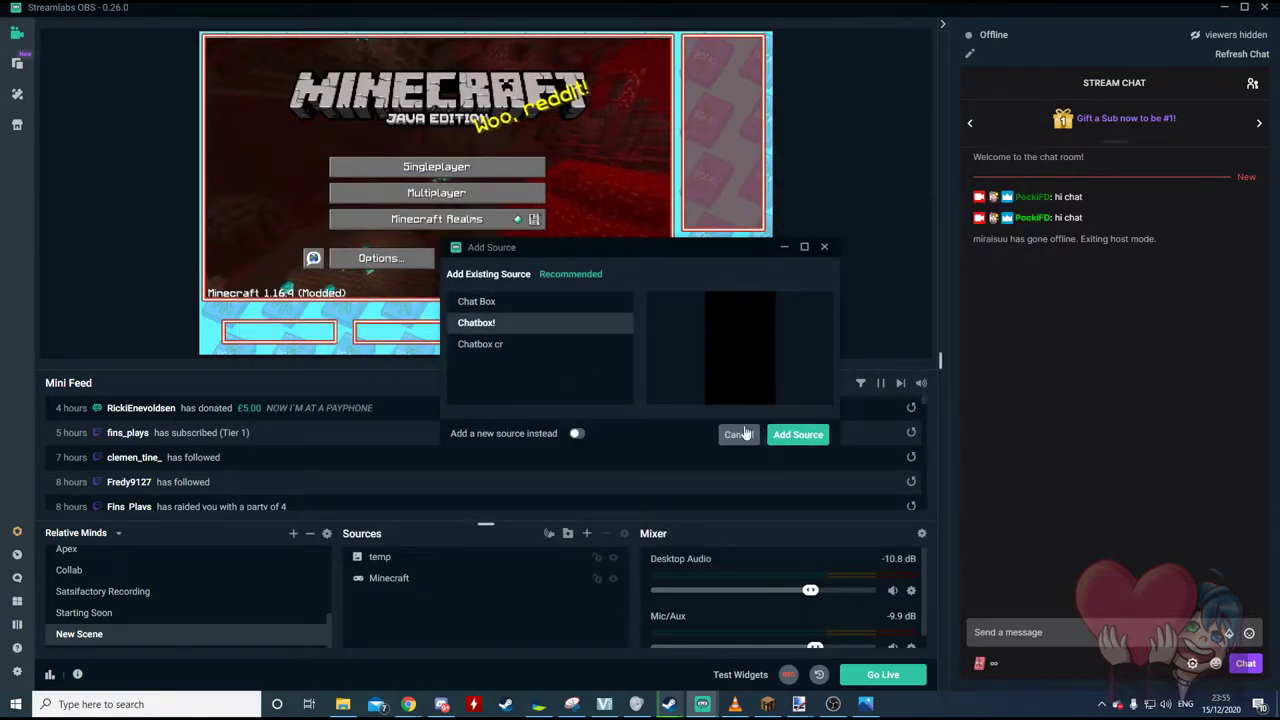
pyautogui.click(797, 435)
pyautogui.moveTo(252, 138); pyautogui.dragTo(729, 200)
# Send the test messages "asdojbzxoiicb" and "asodbaosbdob" in the stream chat to check the chat box.
pyautogui.click(1060, 632)
pyautogui.write('asdojbzxoiicb')
pyautogui.press('Return')
pyautogui.press('Return')
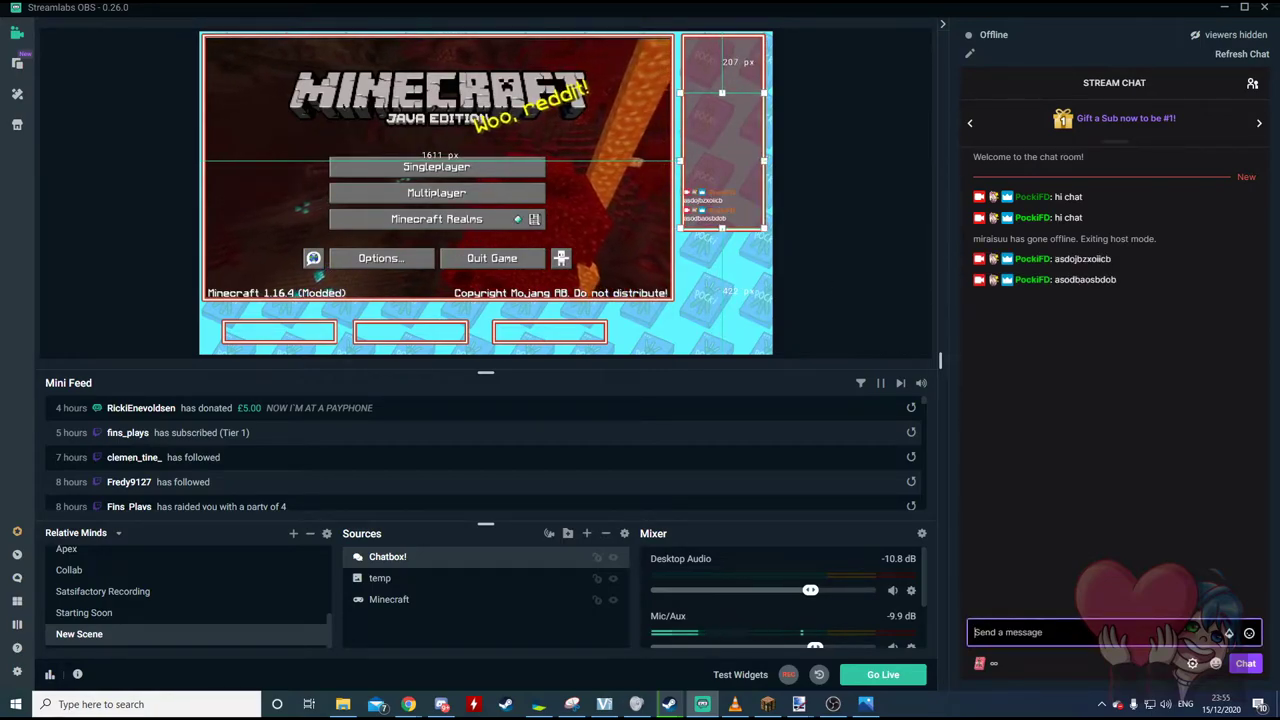
# Replace the Chatbox! source with the existing Chatbox cr source and place it over the tall side panel.
pyautogui.click(604, 533)
pyautogui.click(672, 349)
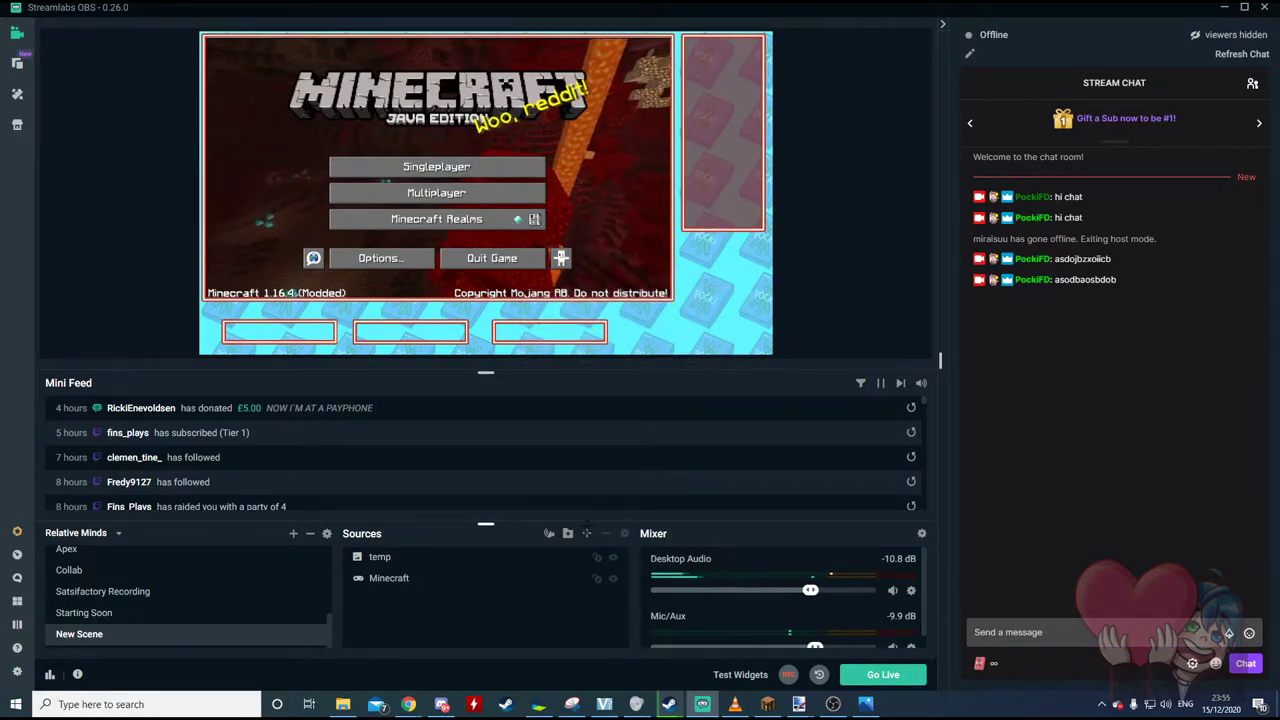
pyautogui.click(587, 532)
pyautogui.doubleClick(951, 380)
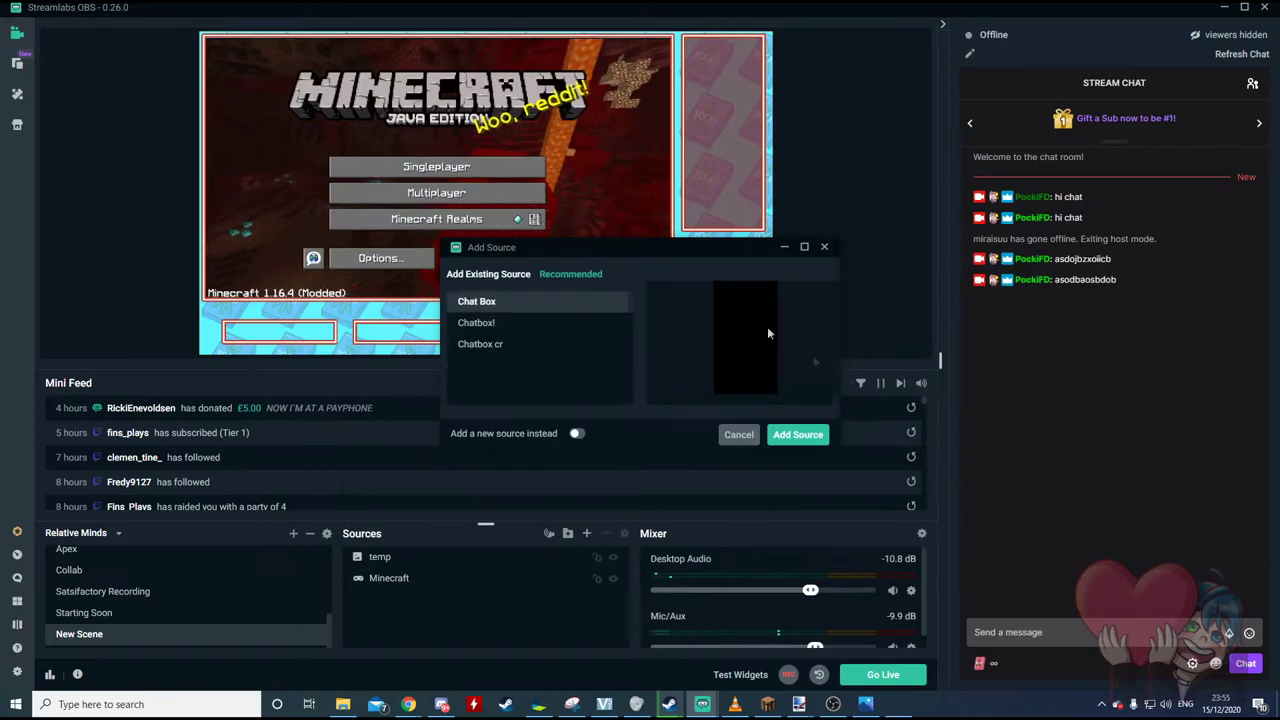
pyautogui.click(482, 343)
pyautogui.click(798, 434)
pyautogui.moveTo(221, 171); pyautogui.dragTo(723, 193)
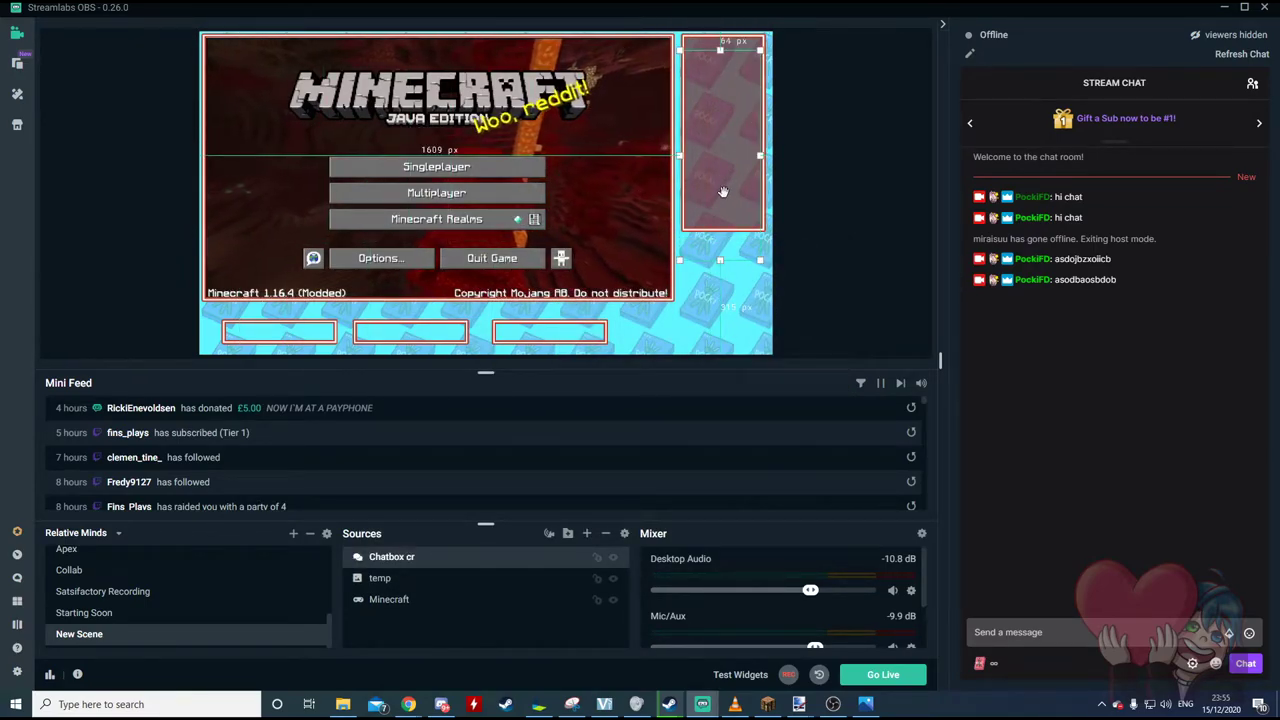
# Replace the Chatbox cr source with the existing Chatbox! source and place it over the tall side panel.
pyautogui.click(605, 533)
pyautogui.click(669, 351)
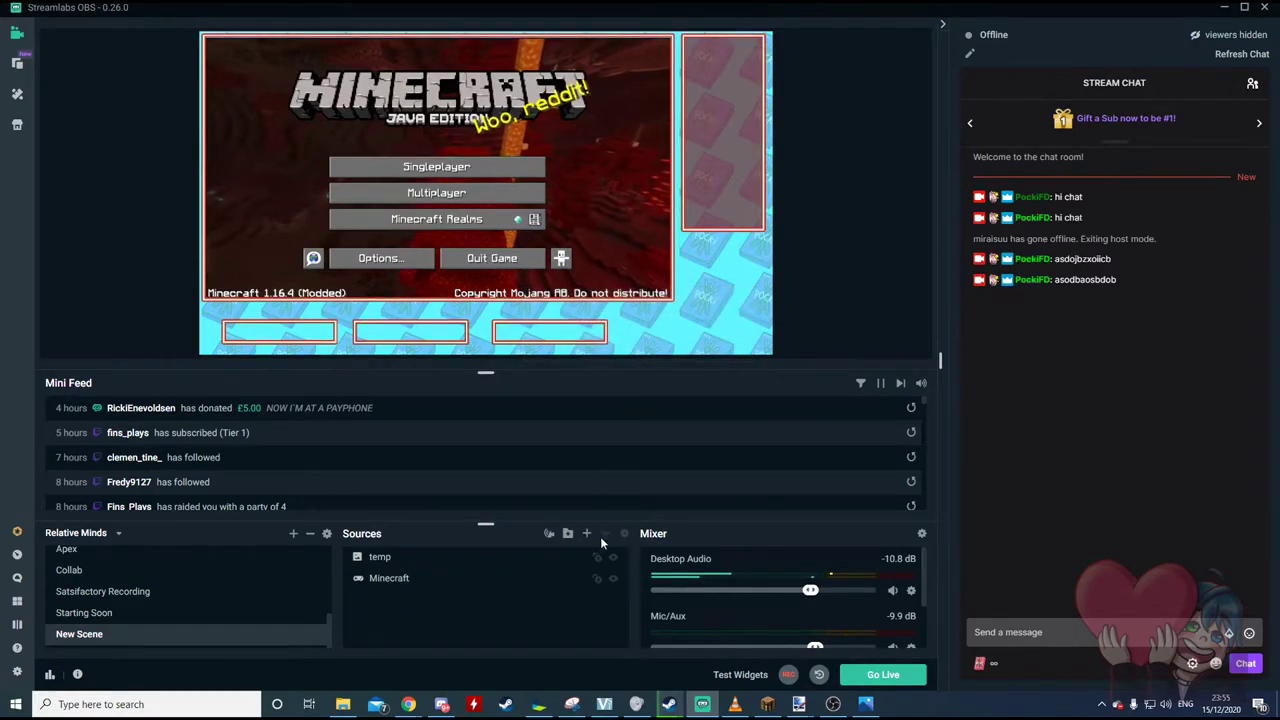
pyautogui.click(587, 533)
pyautogui.doubleClick(845, 383)
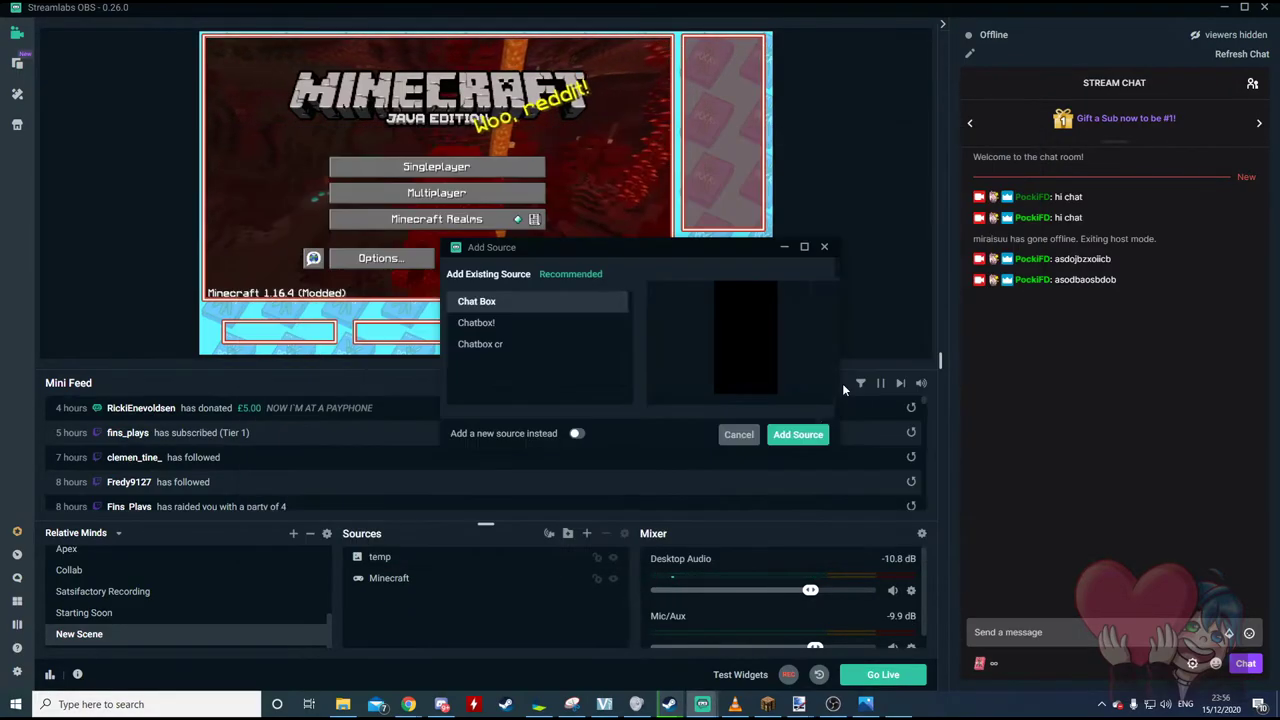
pyautogui.doubleClick(530, 322)
pyautogui.moveTo(270, 140); pyautogui.dragTo(735, 198)
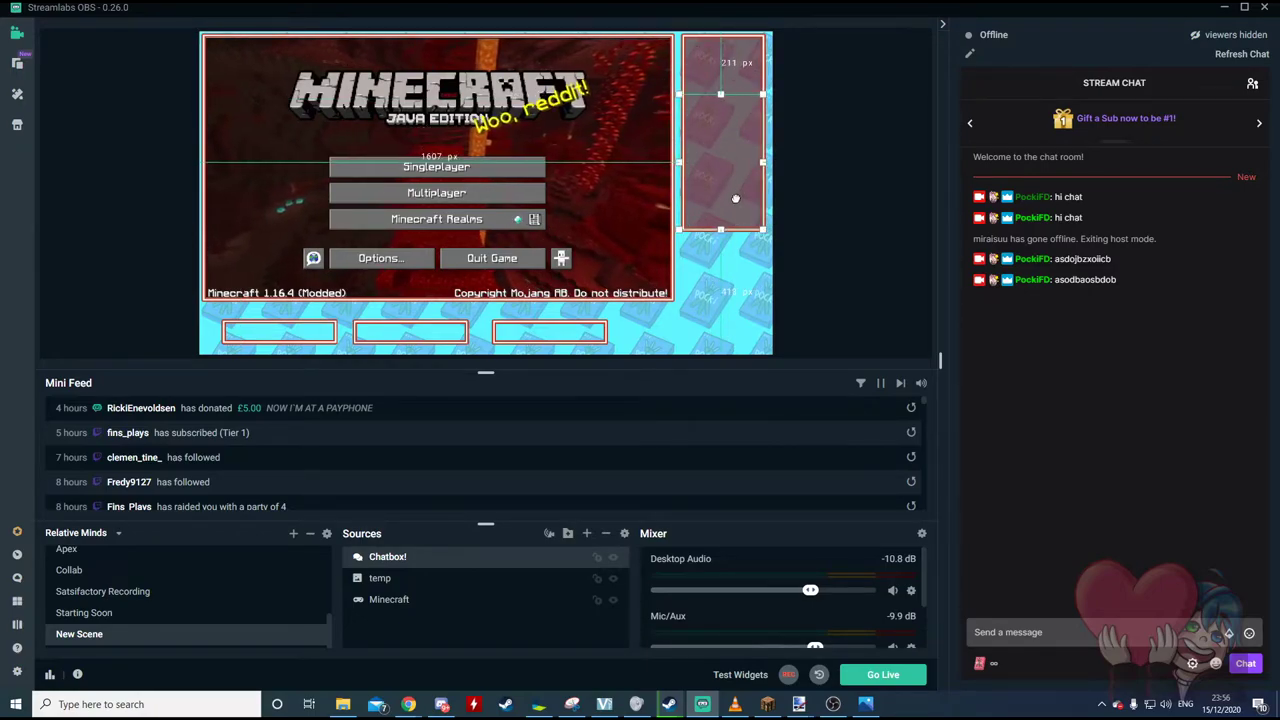
# Send the test chat message "asdasd" and nudge the chat box slightly within the side panel.
pyautogui.click(1056, 632)
pyautogui.write('asdasd')
pyautogui.press('Return')
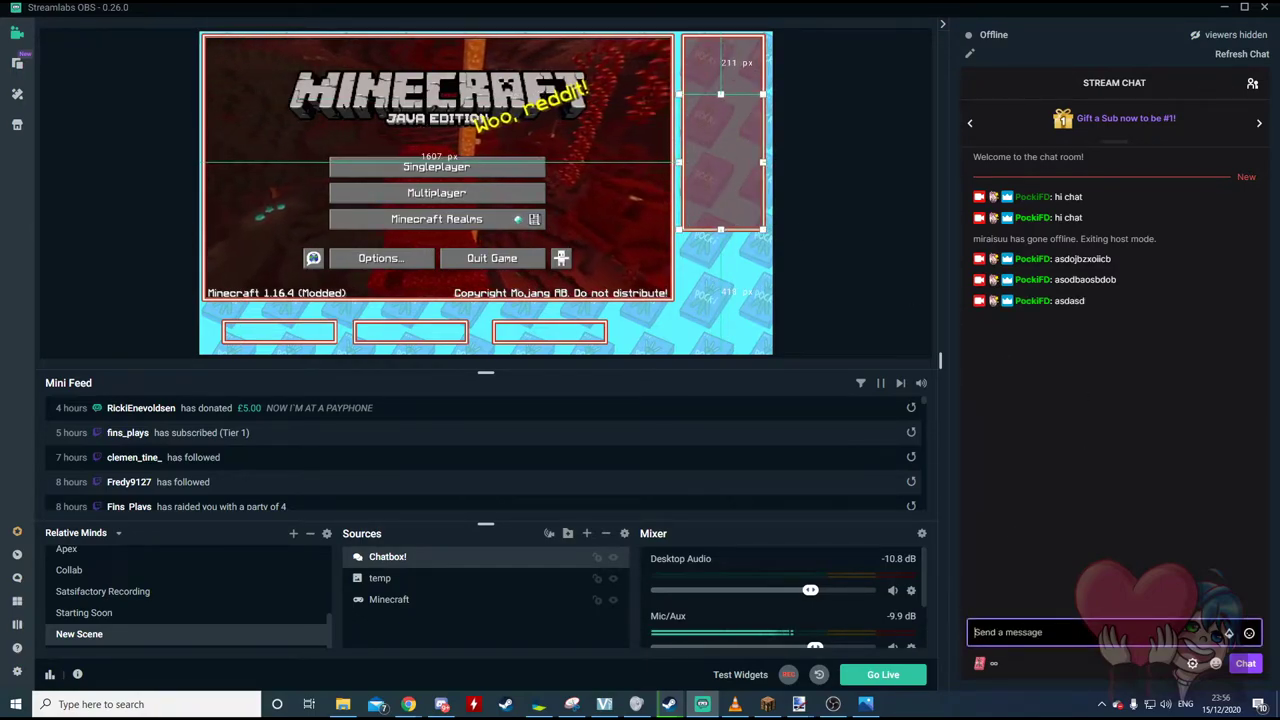
pyautogui.click(728, 262)
pyautogui.click(741, 222)
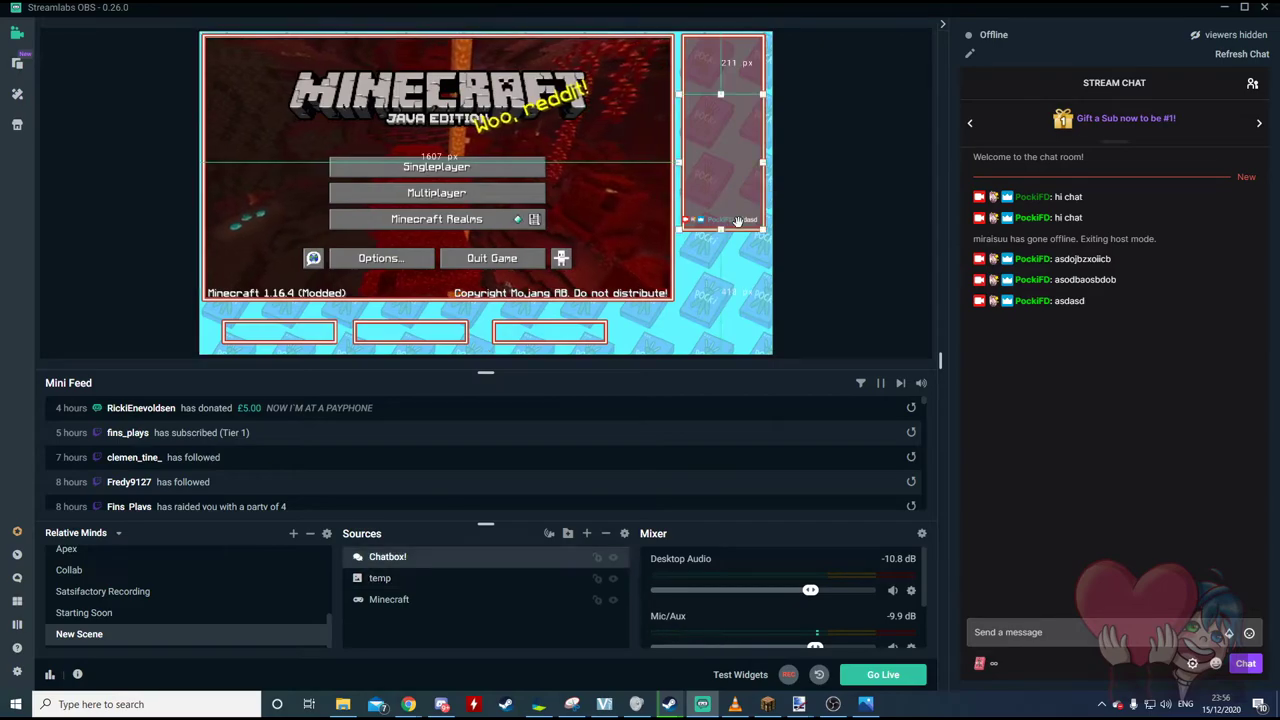
pyautogui.moveTo(741, 222); pyautogui.dragTo(766, 259)
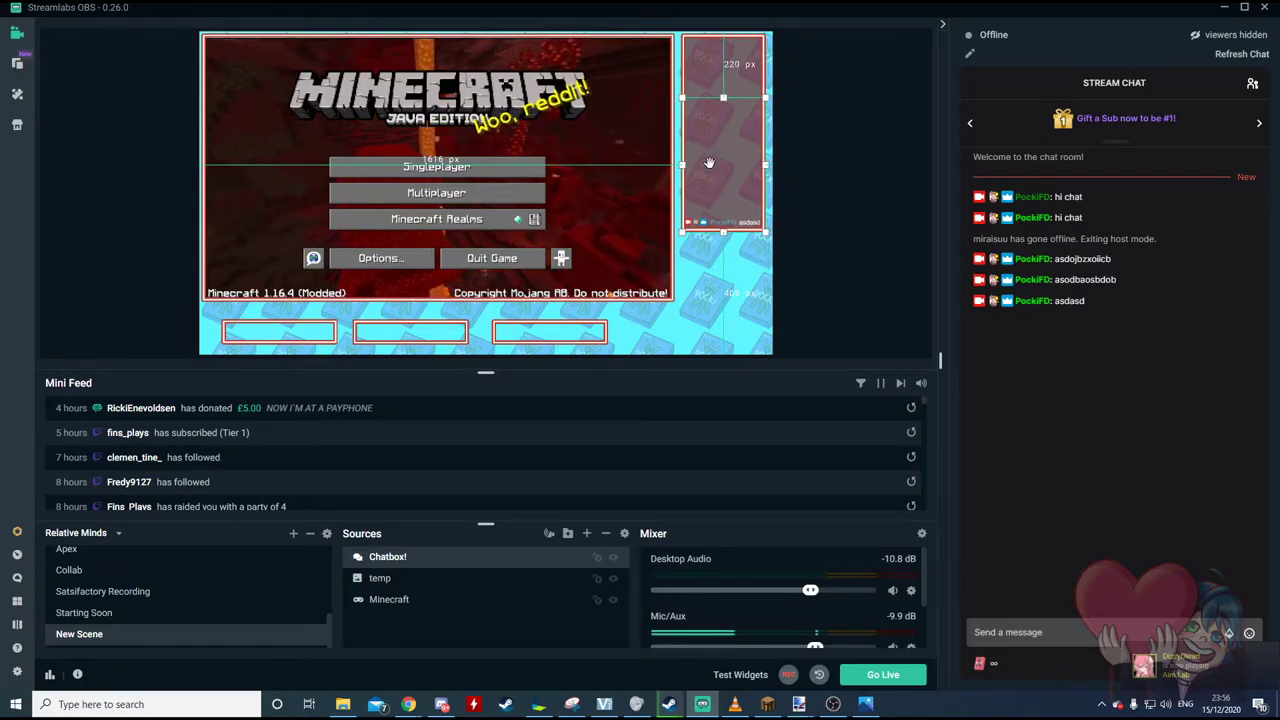
# Set the Chatbox! source's height to 600 and move it up so its lower edge aligns with the side panel's.
pyautogui.doubleClick(375, 558)
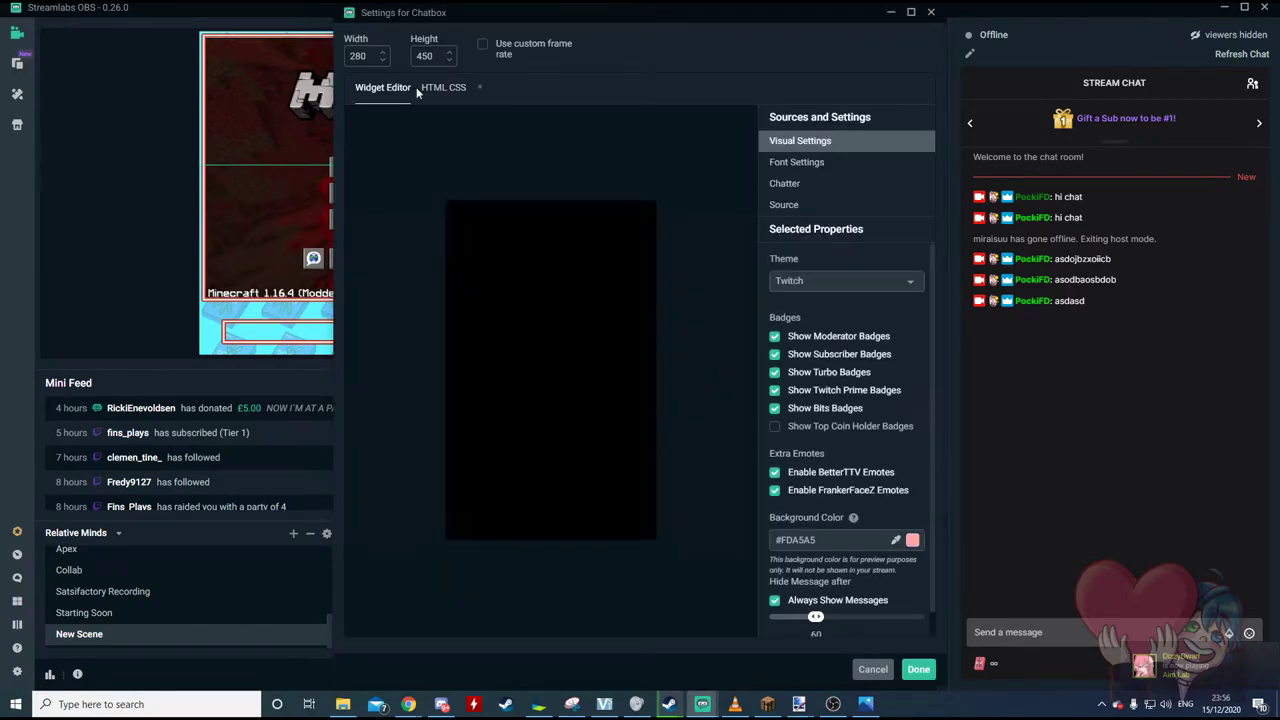
pyautogui.write('600')
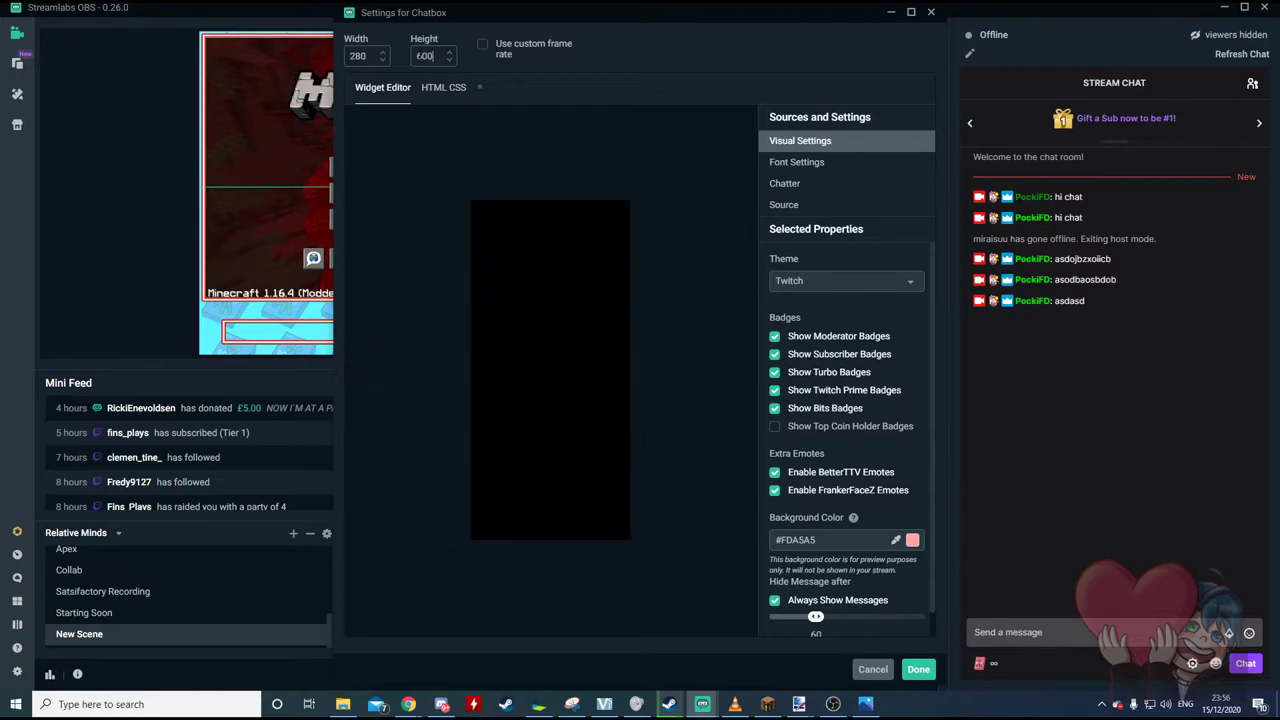
pyautogui.click(918, 669)
pyautogui.click(740, 300)
pyautogui.click(723, 201)
pyautogui.moveTo(723, 201); pyautogui.dragTo(721, 175)
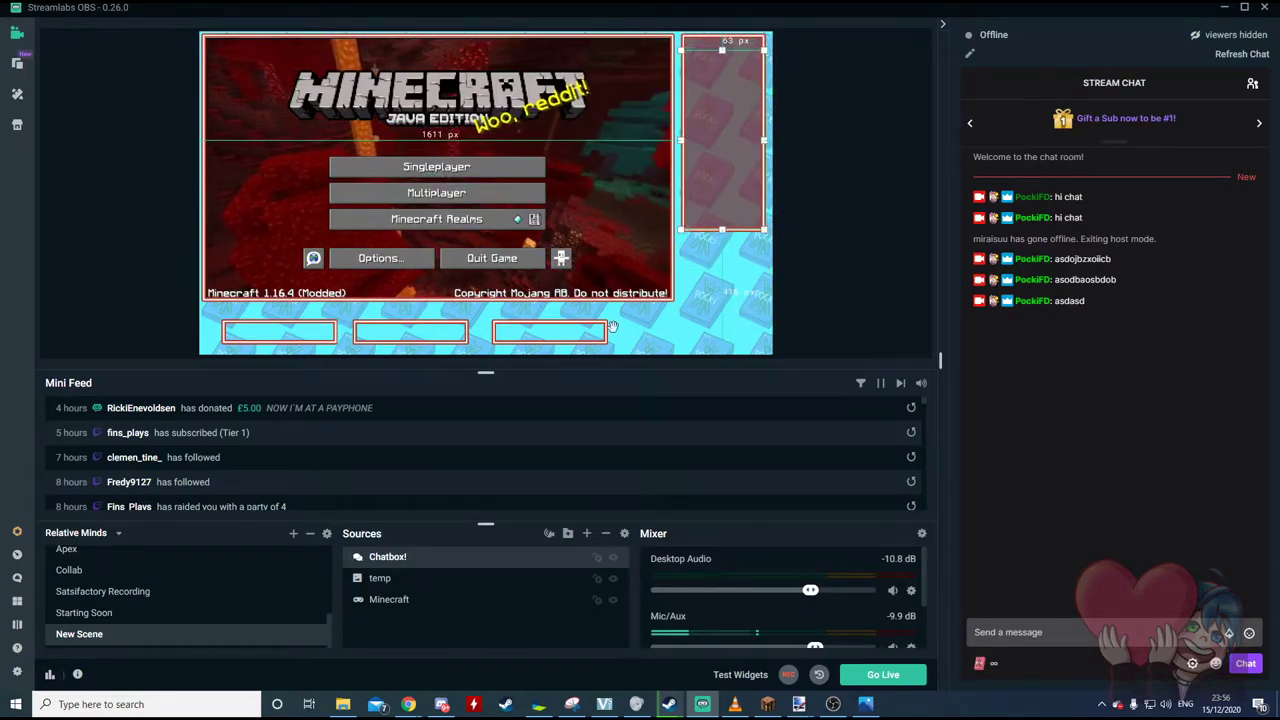
# Set the Chatbox! source's height to 650, move it up to fit the side panel, and deselect it.
pyautogui.doubleClick(378, 556)
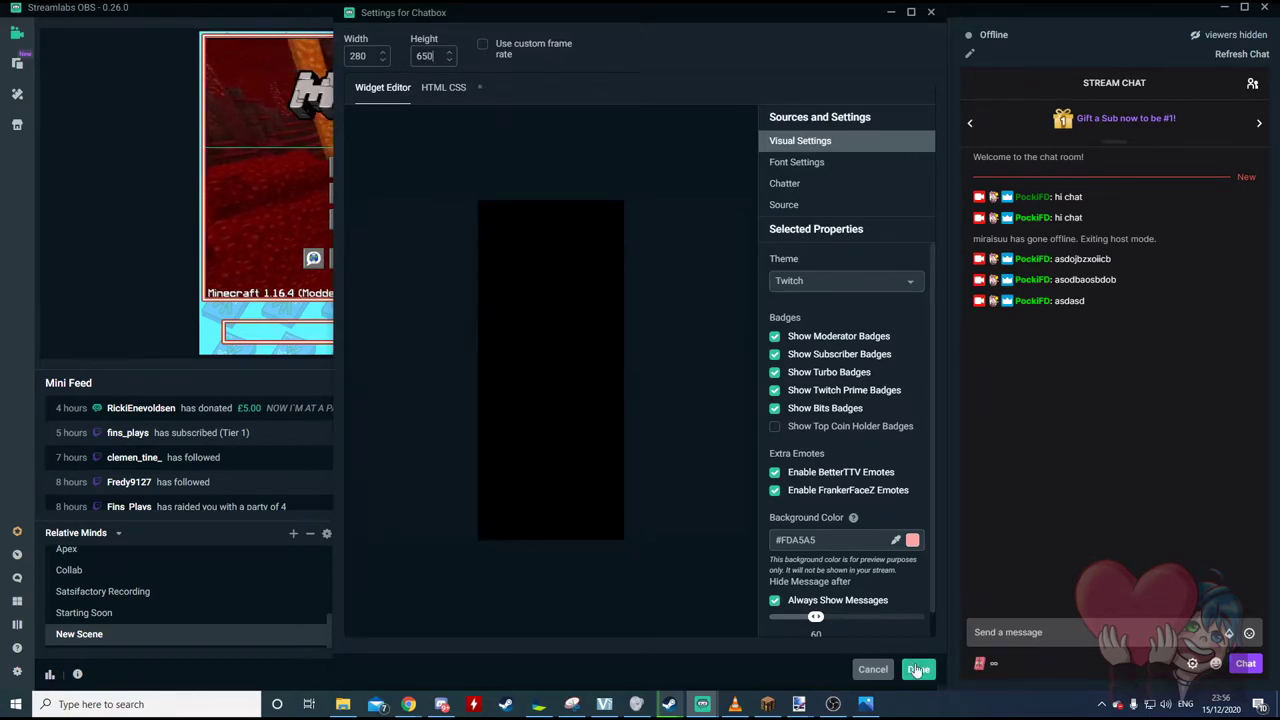
pyautogui.click(918, 669)
pyautogui.moveTo(728, 189); pyautogui.dragTo(728, 175)
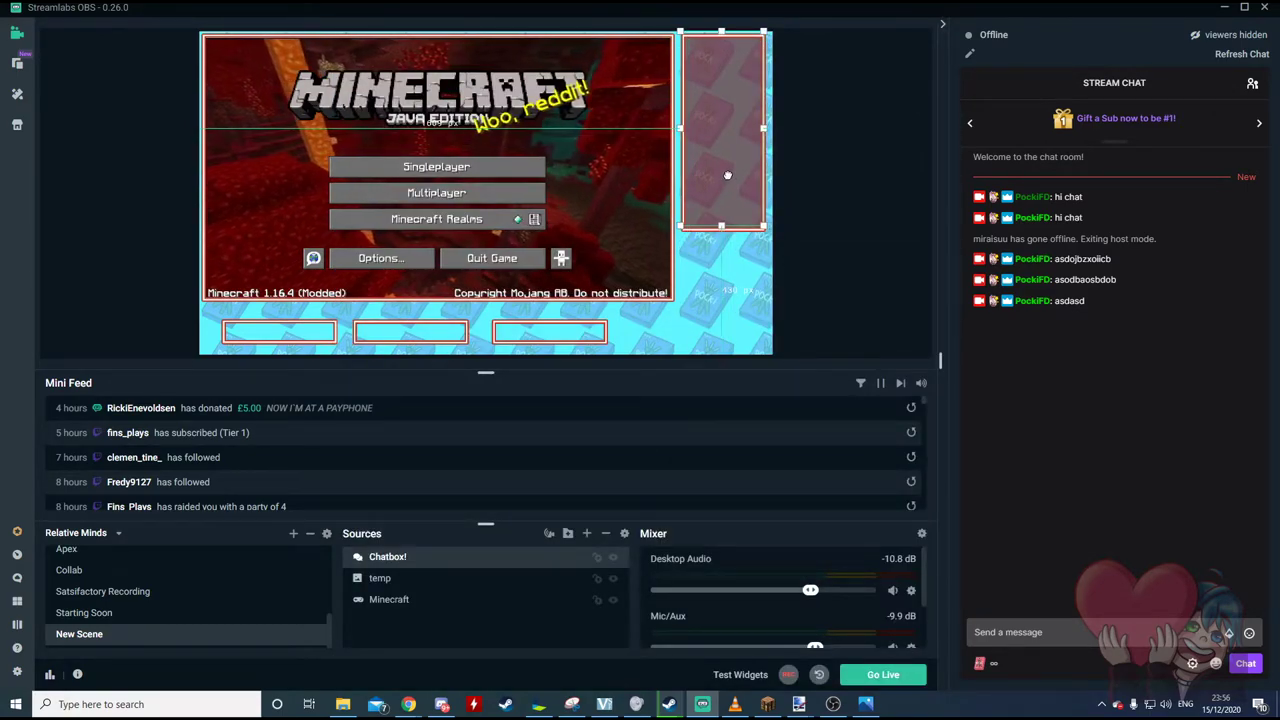
pyautogui.moveTo(823, 256); pyautogui.dragTo(808, 252)
pyautogui.click(810, 251)
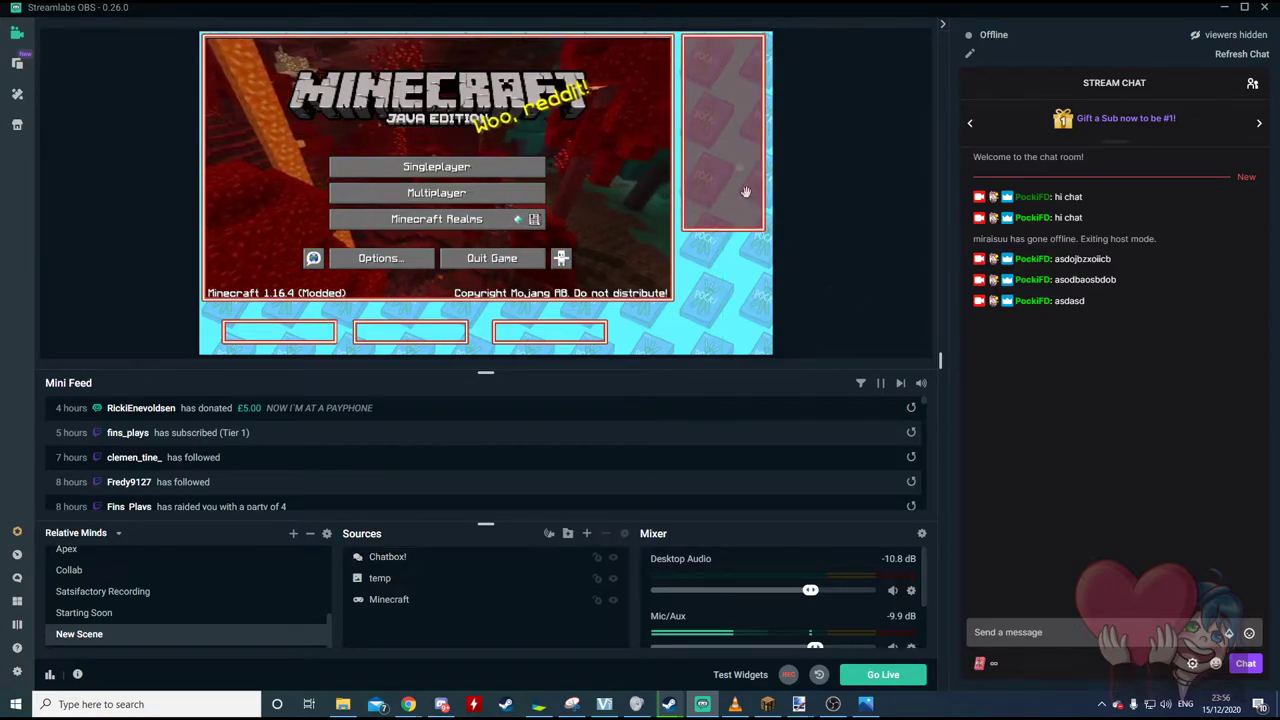
# Send the test chat messages "asdasd", "zxczxc", "123123" and one long unbroken string to test the chat box's fit and line wrapping.
pyautogui.click(1080, 621)
pyautogui.write('asdasd')
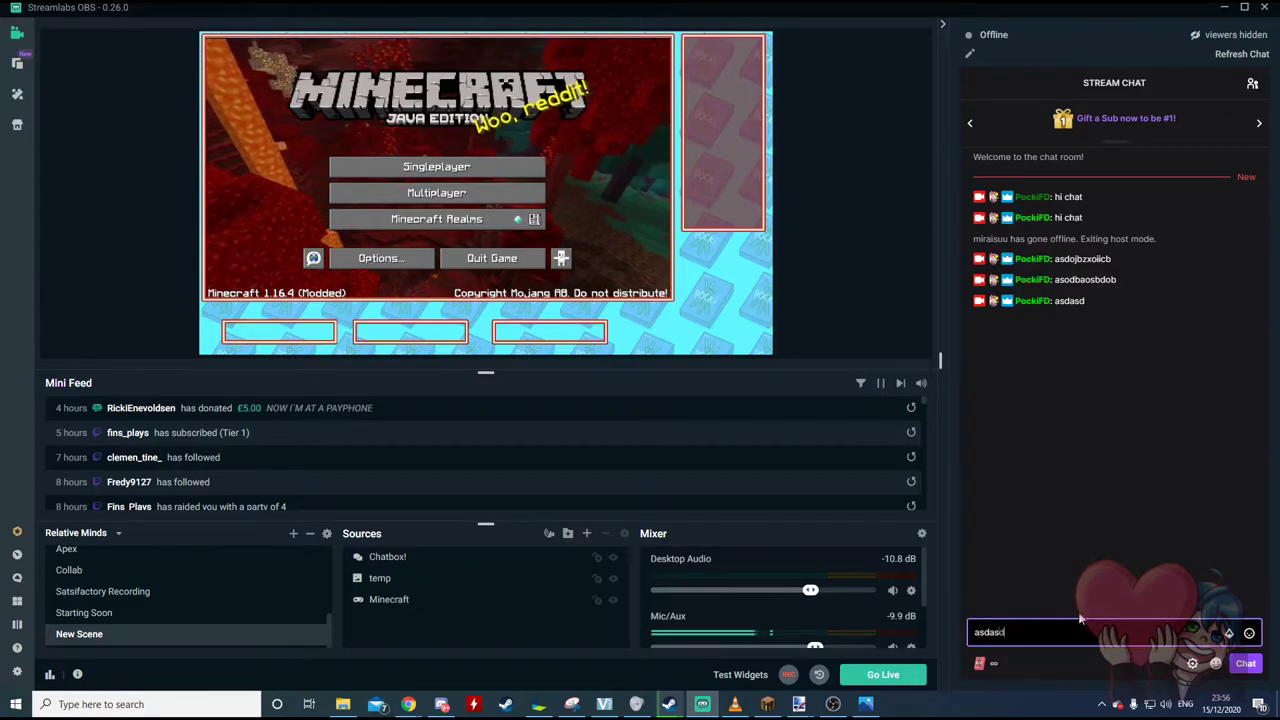
pyautogui.press('Return')
pyautogui.write('zxczxc')
pyautogui.press('Return')
pyautogui.write('1231')
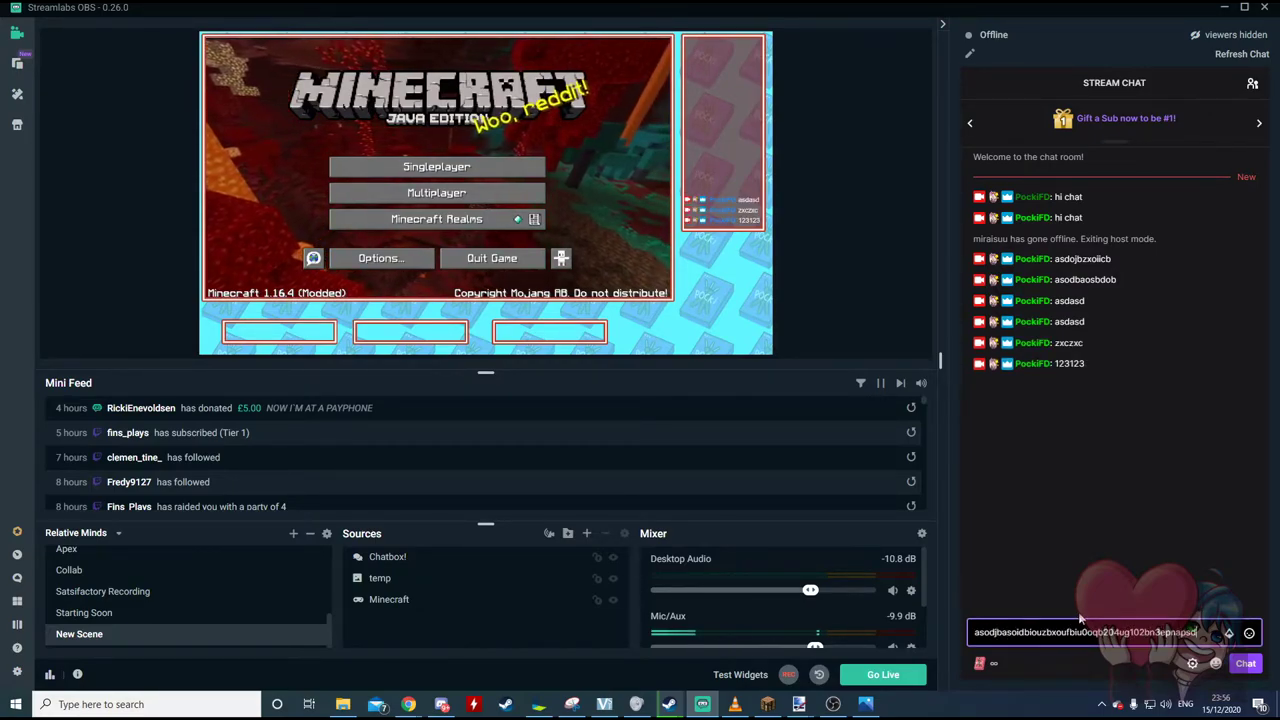
pyautogui.press('Return')
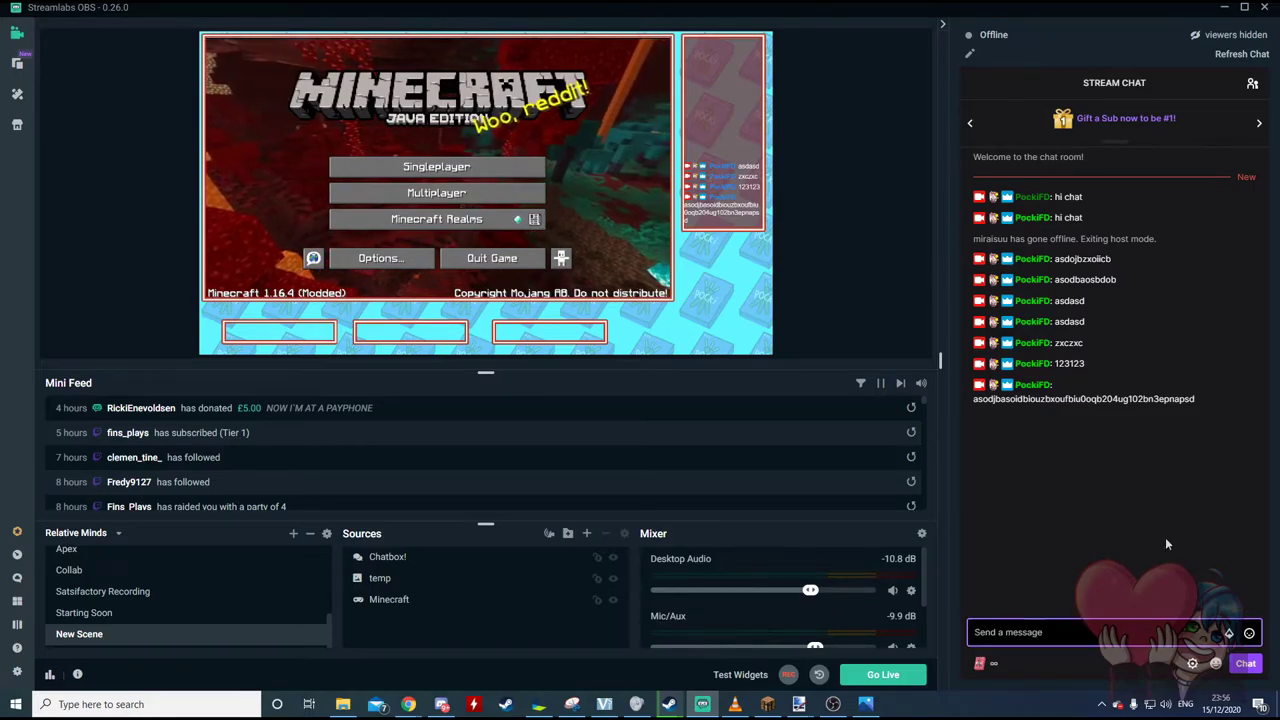
pyautogui.click(763, 166)
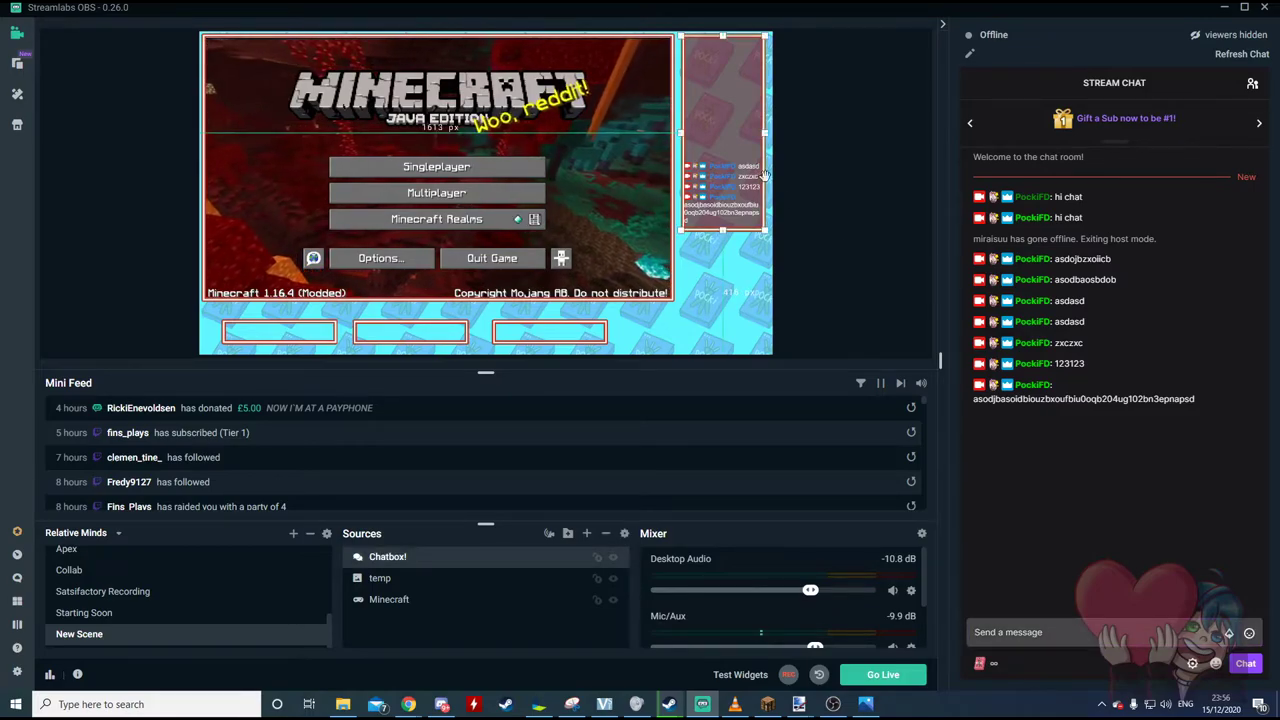
pyautogui.click(722, 205)
pyautogui.click(856, 270)
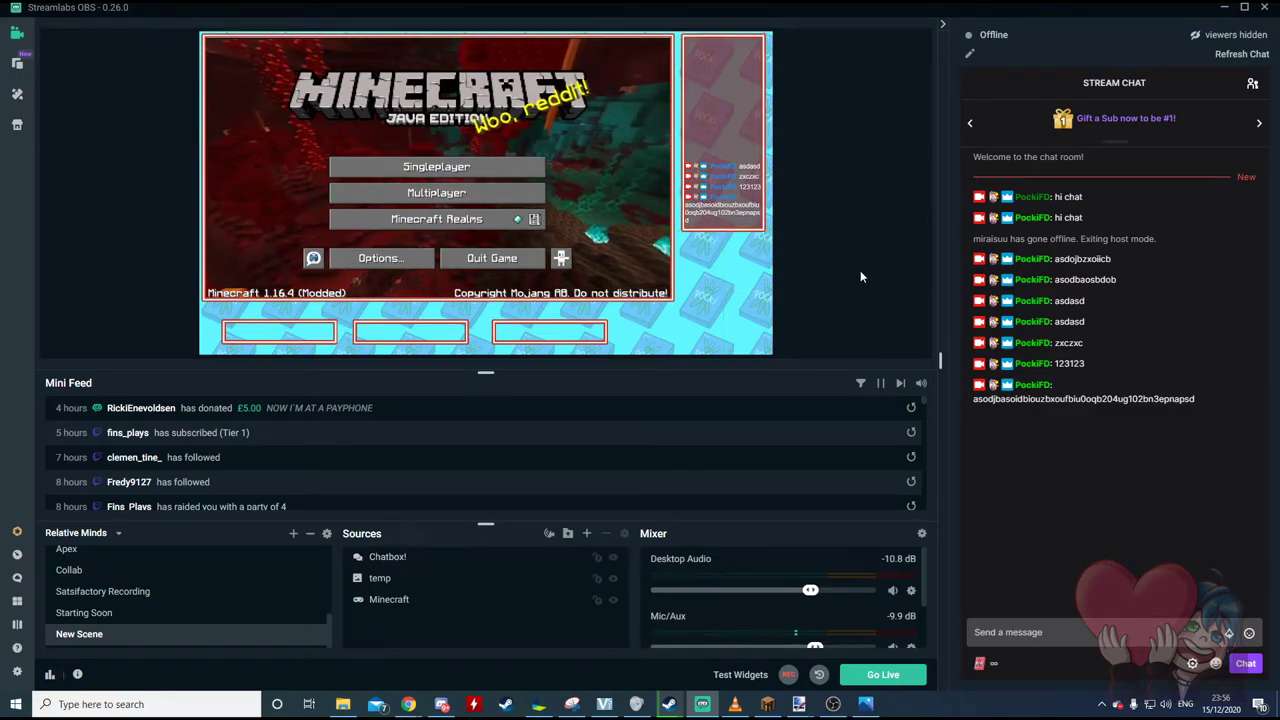
# Add the existing Webcam game capture source, scale it down and place it beneath the tall side panel in the canvas corner.
pyautogui.click(587, 534)
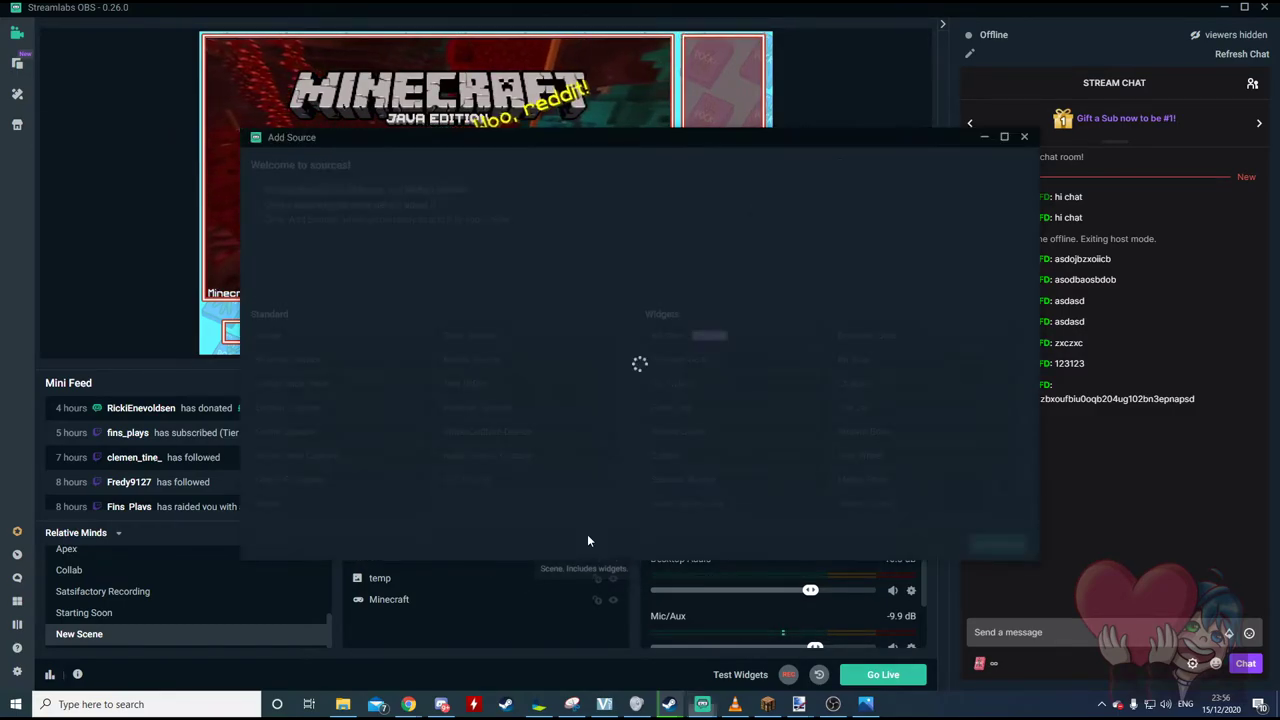
pyautogui.click(349, 431)
pyautogui.click(994, 544)
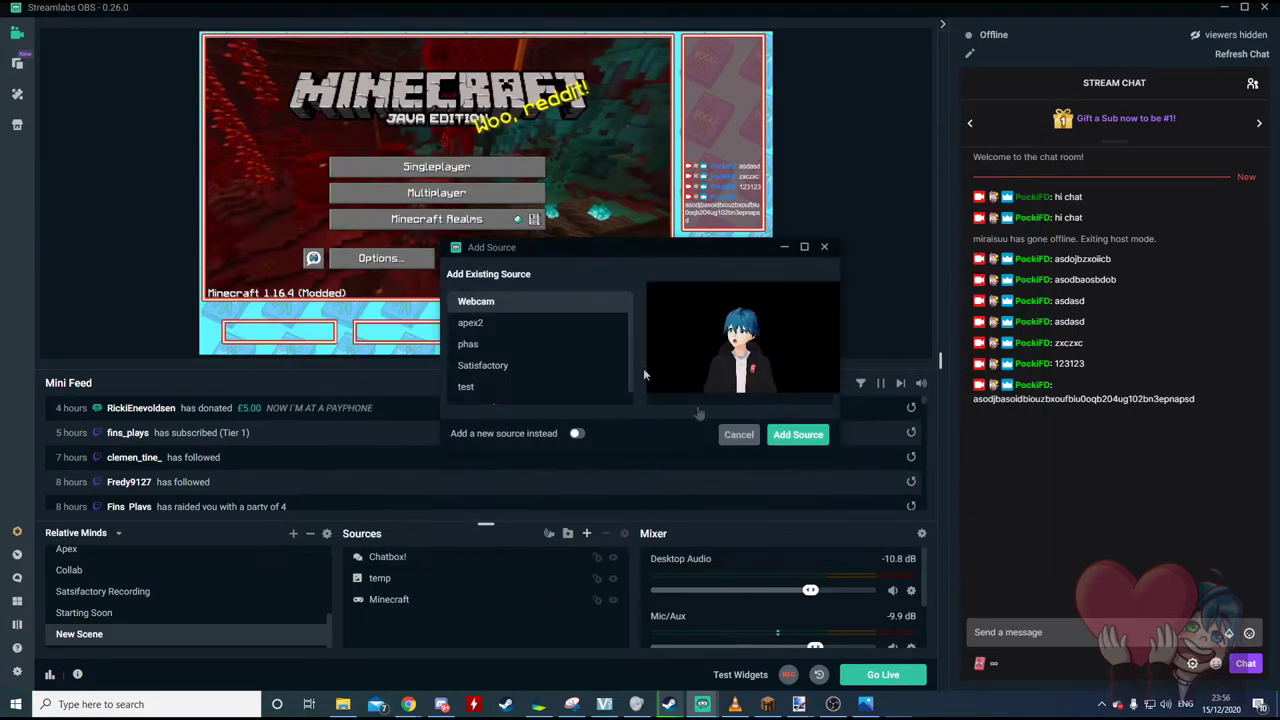
pyautogui.click(815, 436)
pyautogui.moveTo(360, 230); pyautogui.dragTo(635, 275)
pyautogui.moveTo(443, 133); pyautogui.dragTo(605, 196)
pyautogui.moveTo(724, 333); pyautogui.dragTo(722, 335)
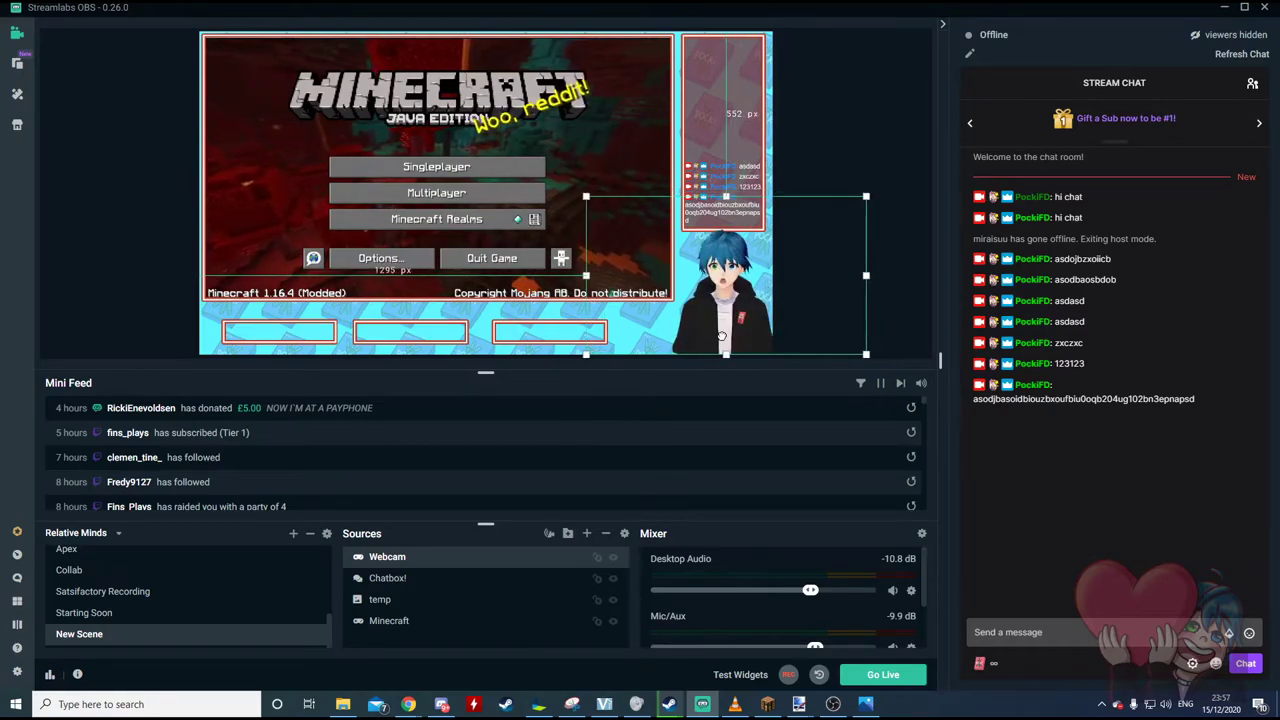
pyautogui.click(912, 282)
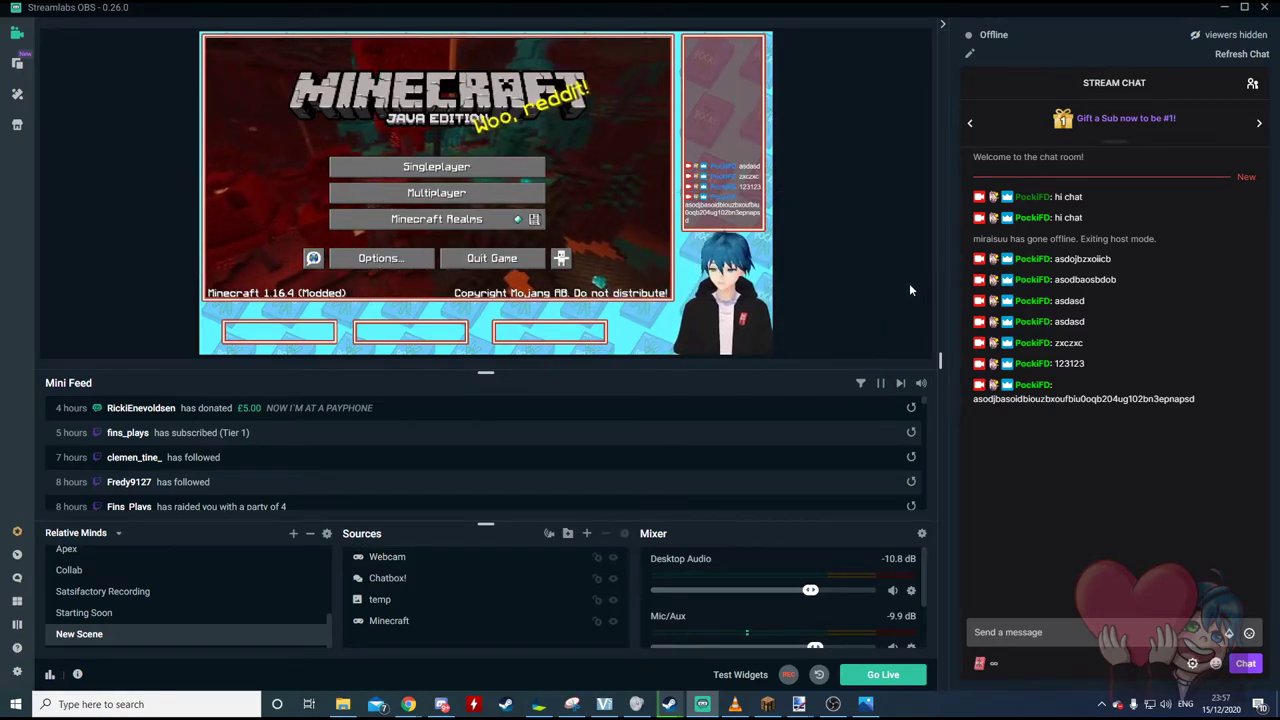
# Nudge the Webcam source slightly to the left beneath the side panel and deselect it.
pyautogui.click(770, 312)
pyautogui.press('Left')
pyautogui.press('Left')
pyautogui.press('Left')
pyautogui.press('Left')
pyautogui.press('Left')
pyautogui.press('Left')
pyautogui.press('Left')
pyautogui.press('Left')
pyautogui.press('Left')
pyautogui.press('Left')
pyautogui.press('Left')
pyautogui.press('Left')
pyautogui.press('Left')
pyautogui.press('Left')
pyautogui.press('Left')
pyautogui.press('Left')
pyautogui.press('Left')
pyautogui.press('Left')
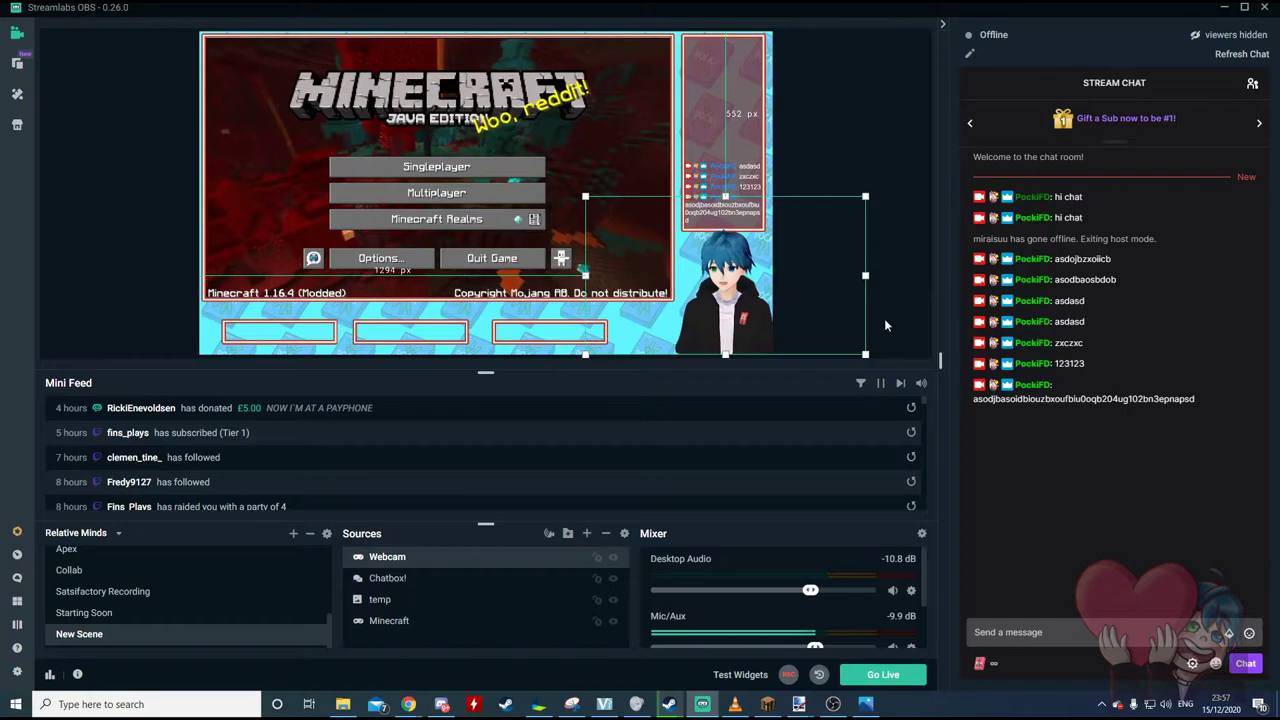
pyautogui.click(884, 295)
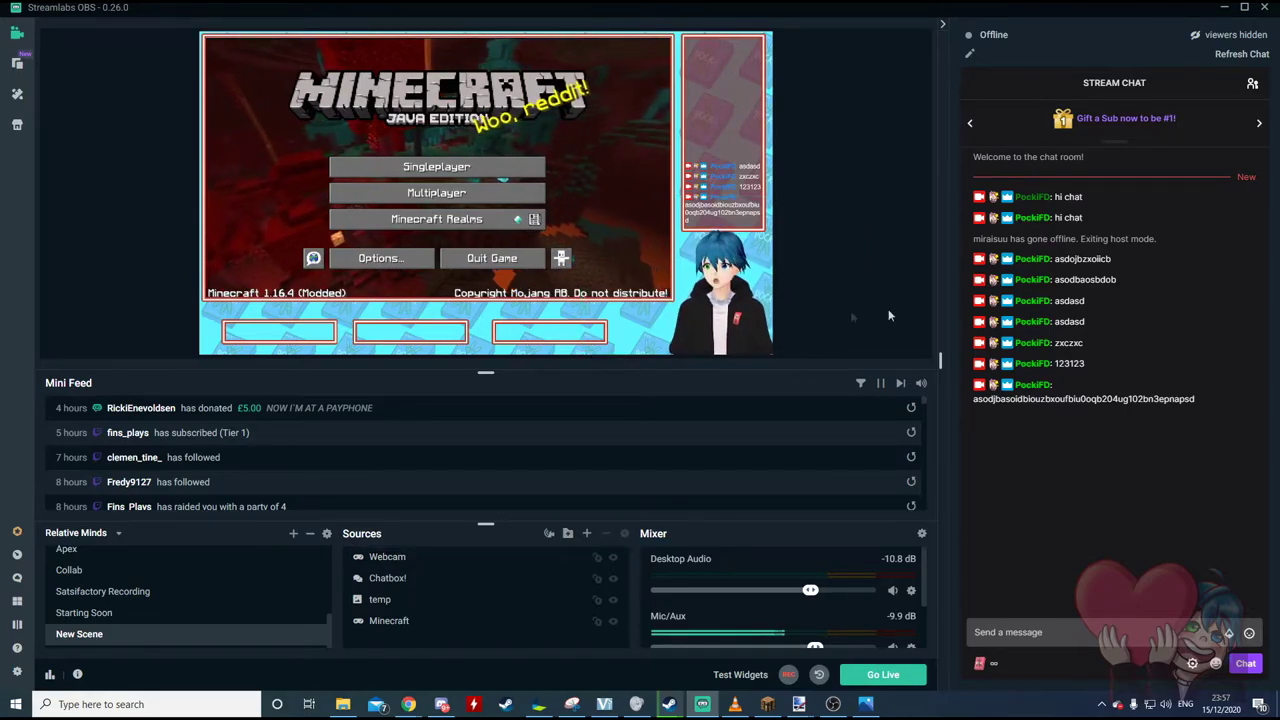
# Add the existing Last follow stream label and place it inside the first outlined label box.
pyautogui.click(572, 337)
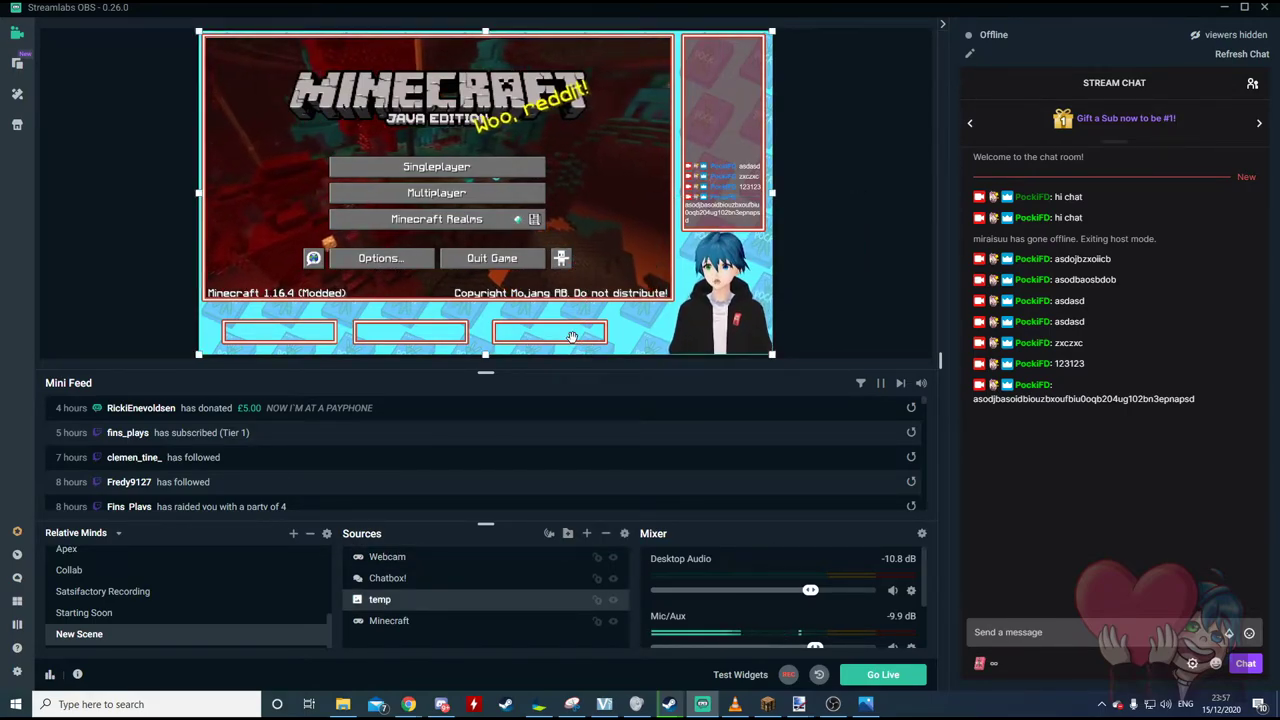
pyautogui.click(586, 533)
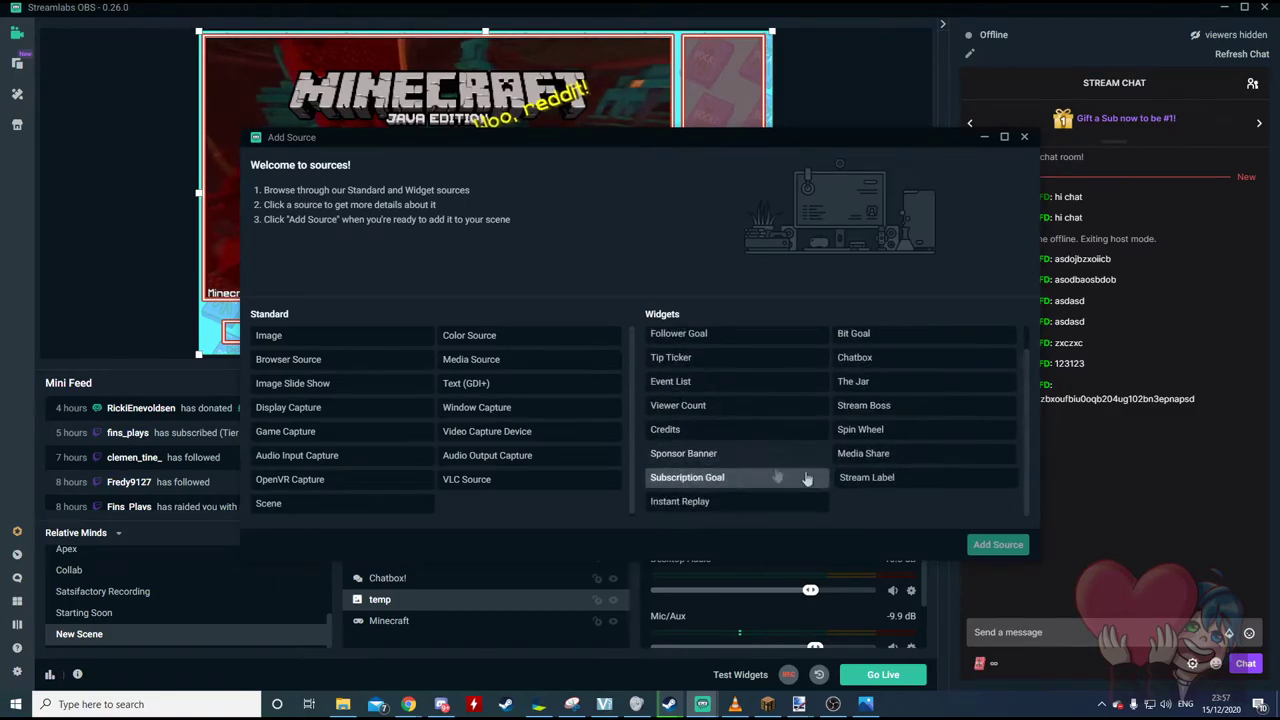
pyautogui.doubleClick(866, 478)
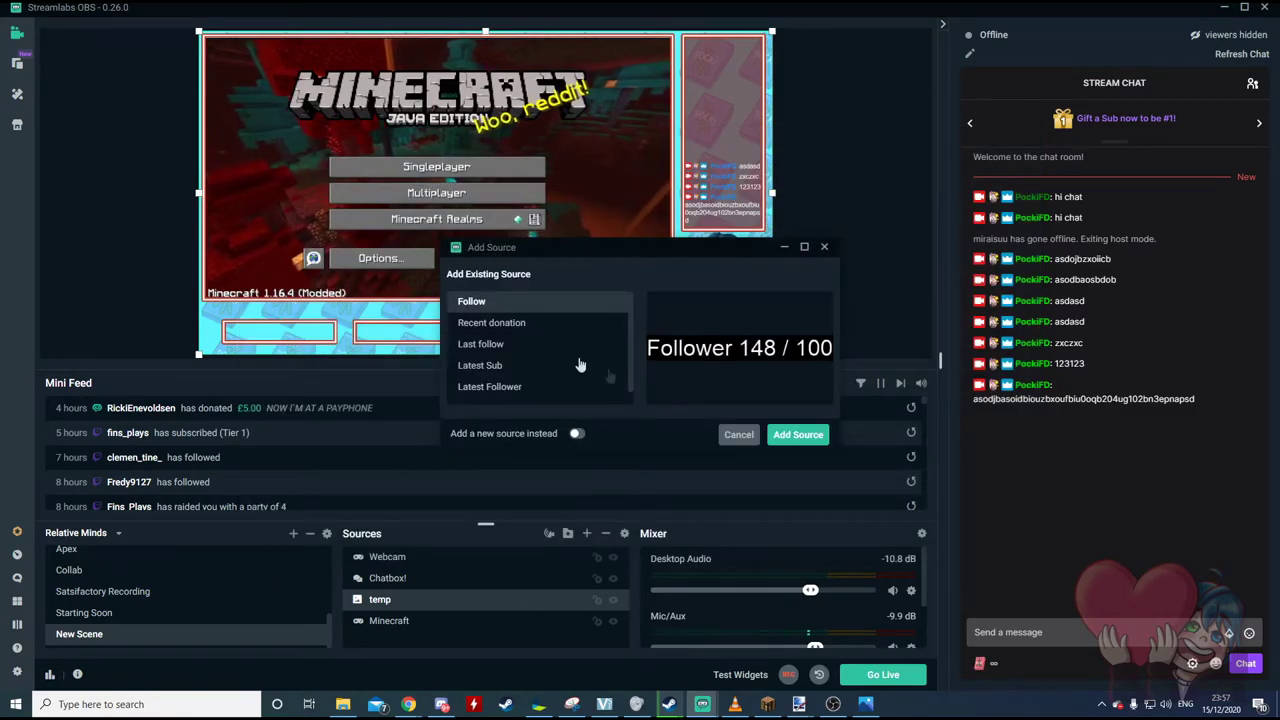
pyautogui.scroll(-1, 577, 360)
pyautogui.click(570, 331)
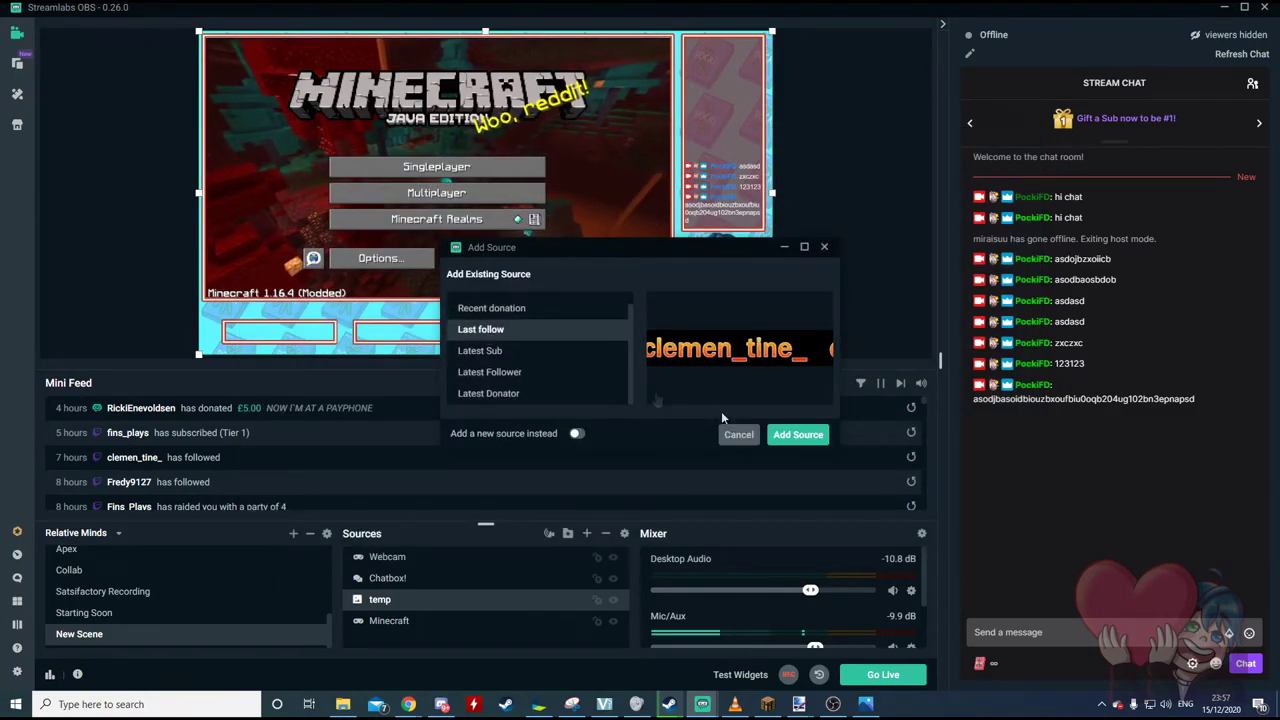
pyautogui.click(797, 435)
pyautogui.moveTo(268, 48); pyautogui.dragTo(304, 337)
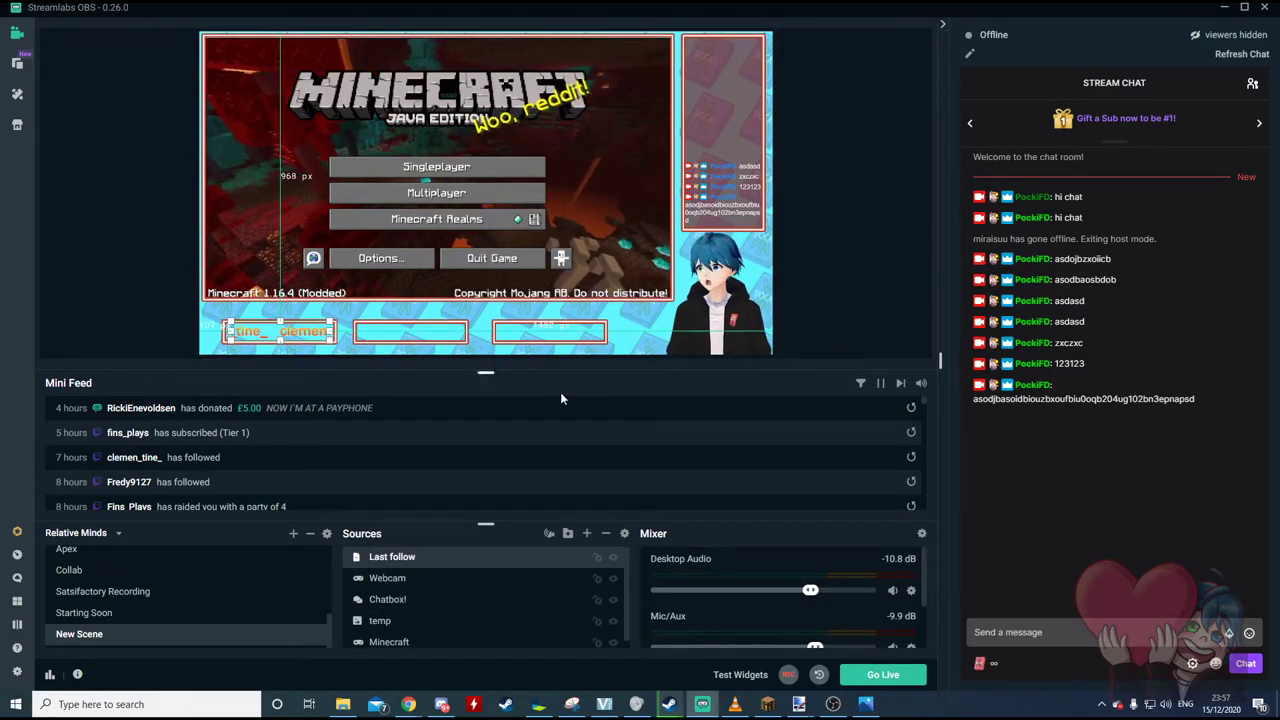
pyautogui.click(455, 577)
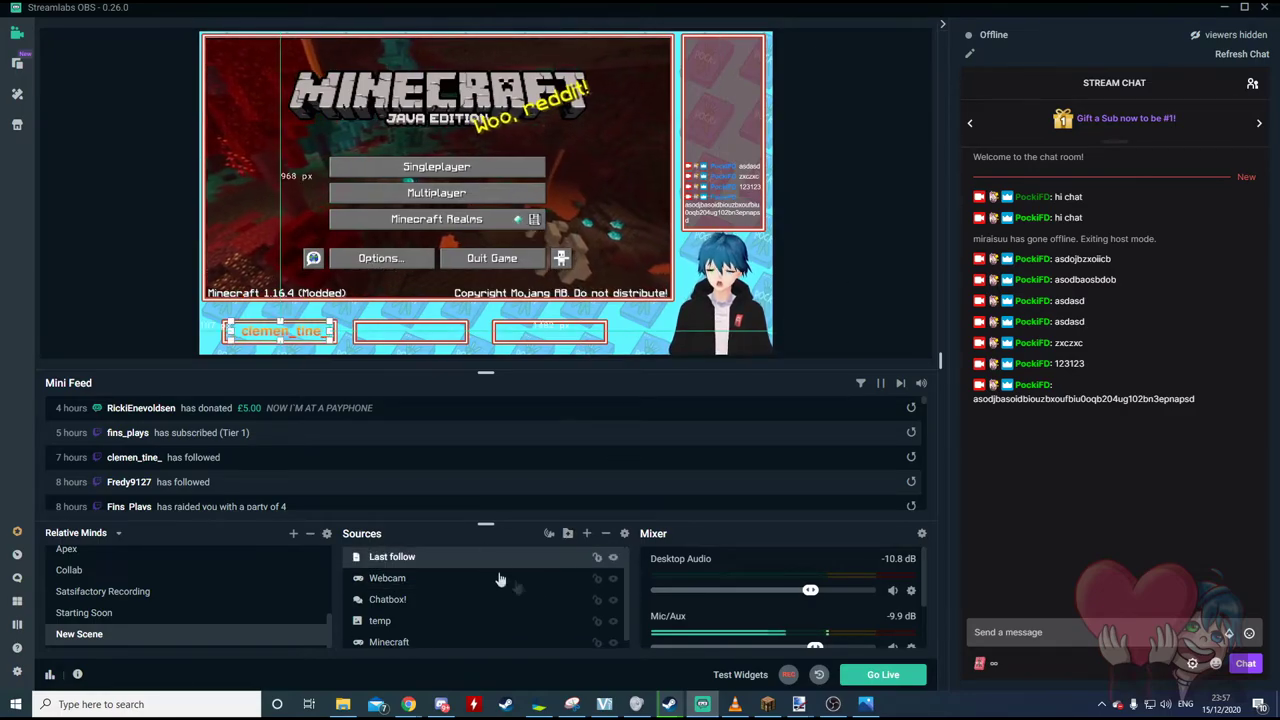
# Create a new Text (GDI+) source named temp with the text "RECENT DONATE".
pyautogui.click(586, 533)
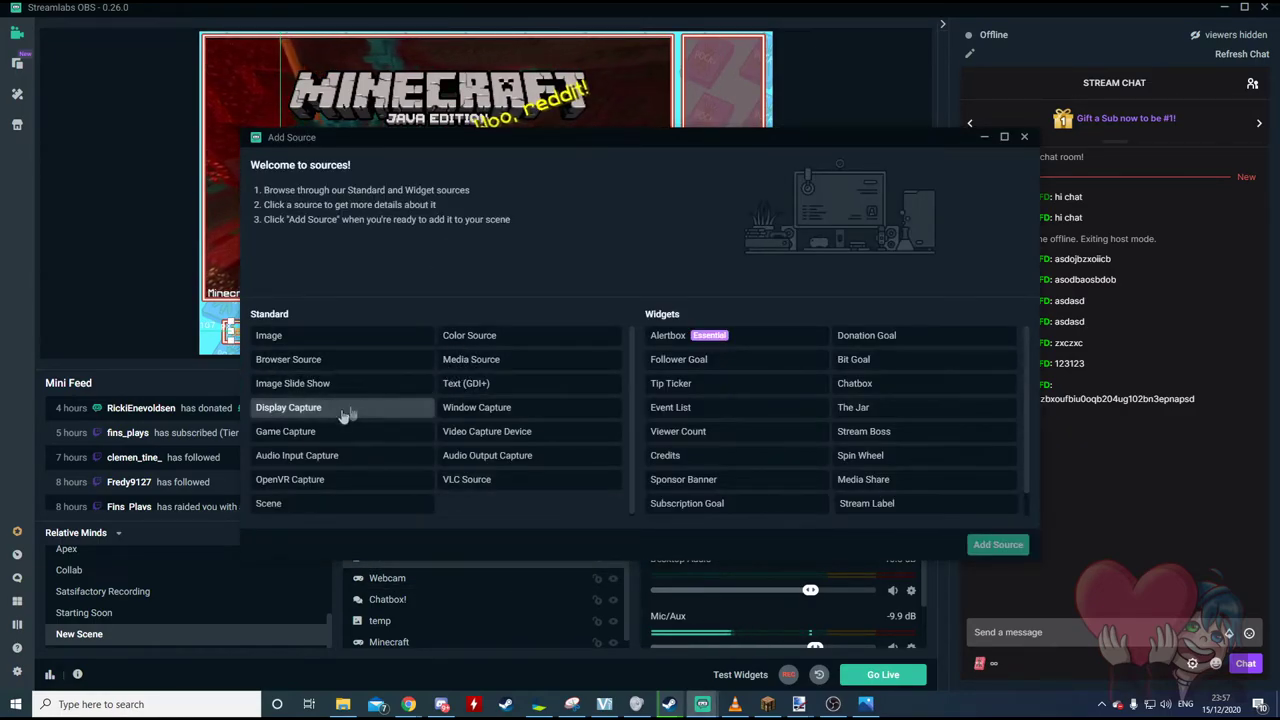
pyautogui.doubleClick(459, 388)
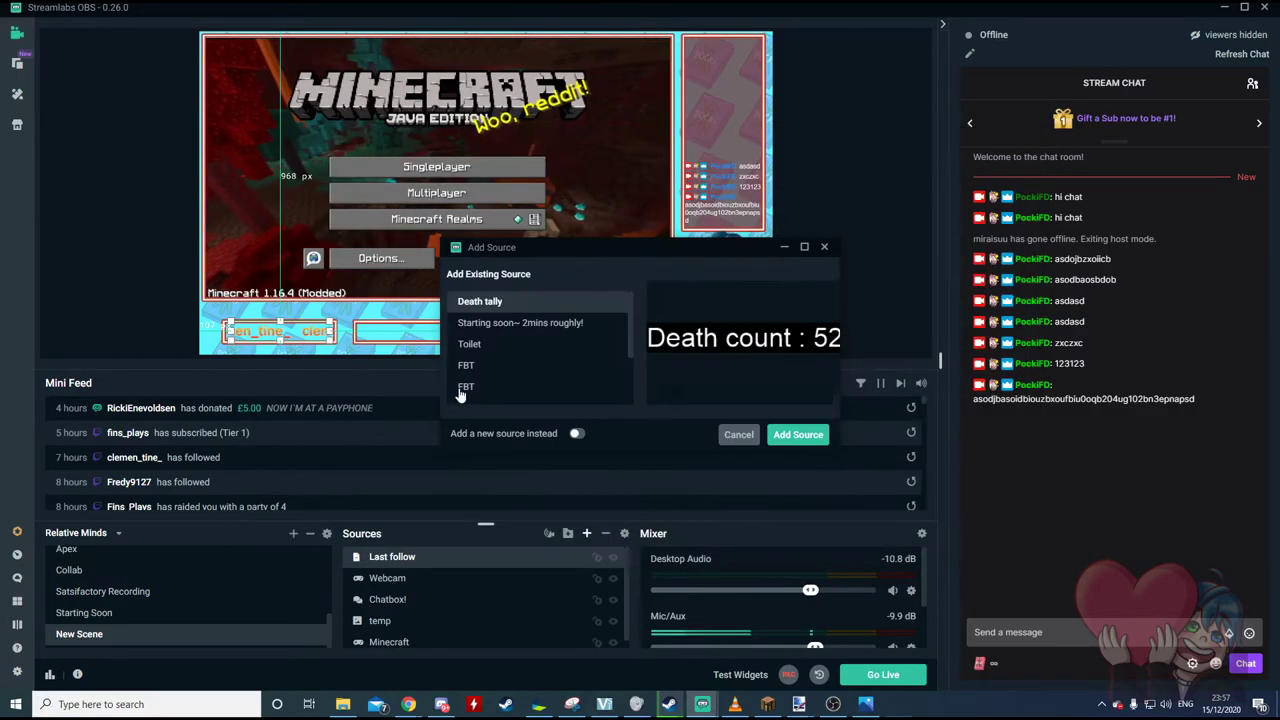
pyautogui.scroll(-3, 521, 356)
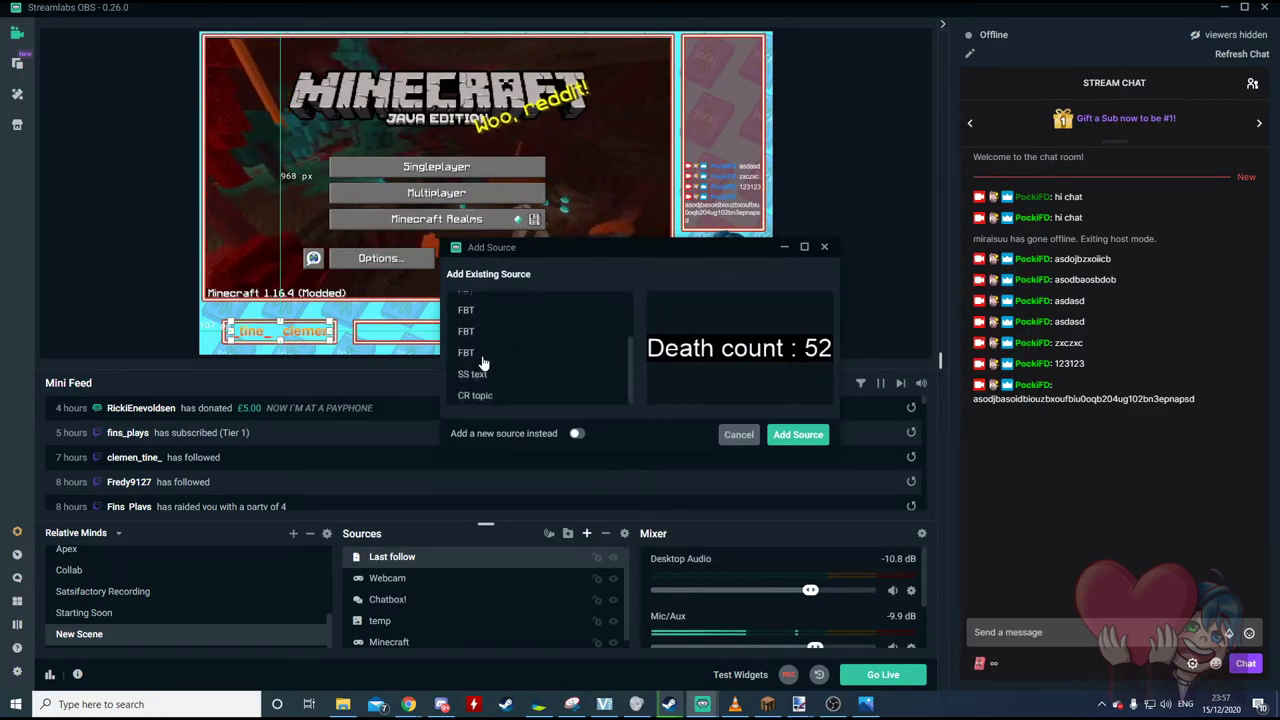
pyautogui.click(485, 382)
pyautogui.click(577, 434)
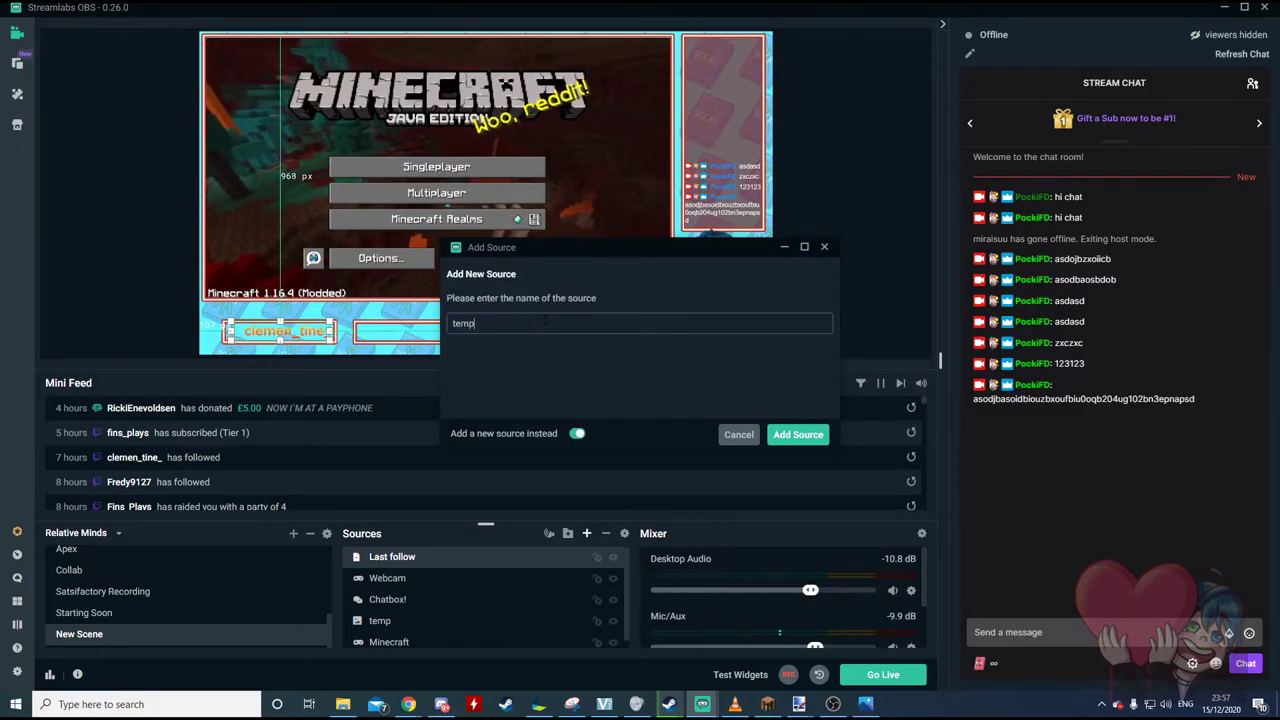
pyautogui.click(806, 436)
pyautogui.click(663, 395)
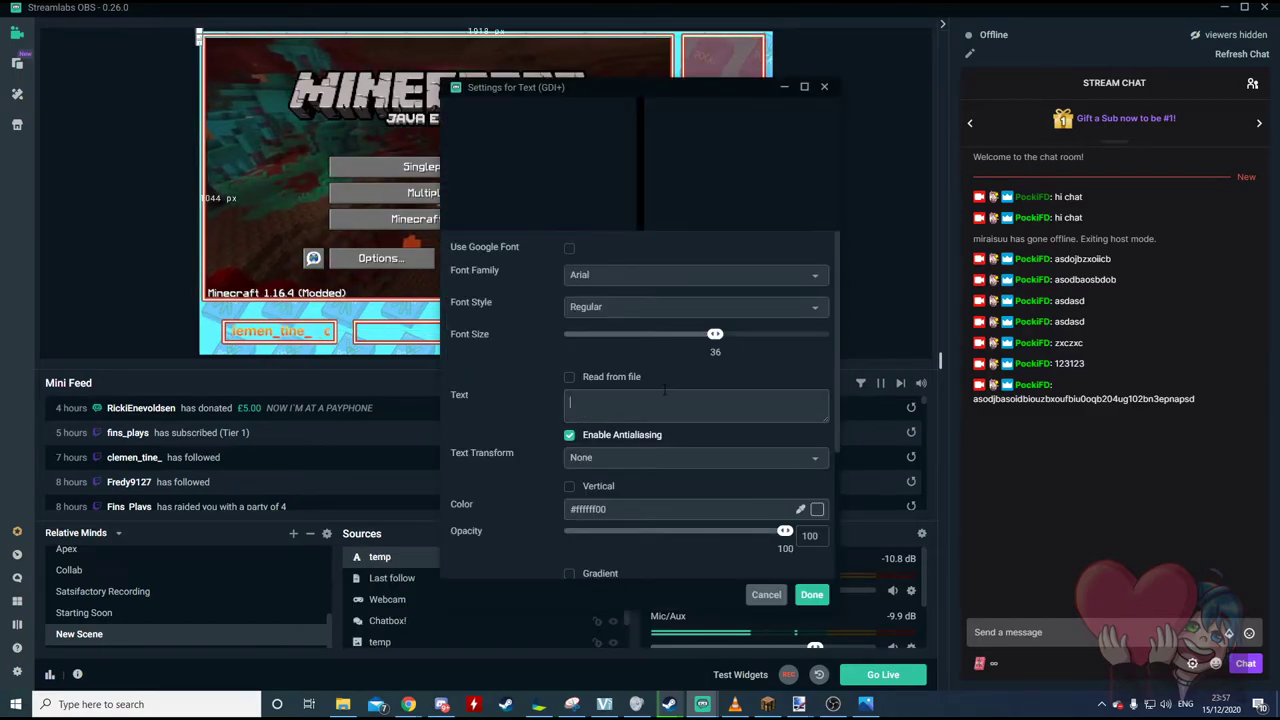
pyautogui.write('RECENT DONATE')
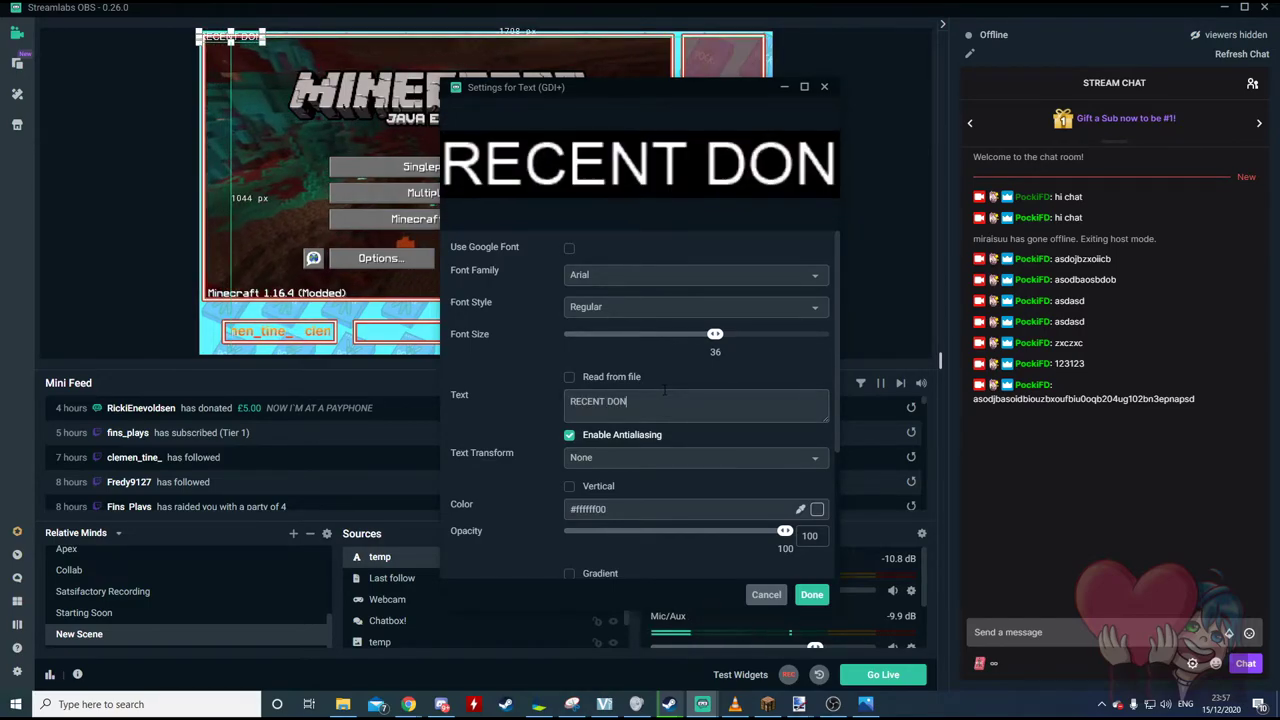
# Format the RECENT DONATE text in red Sriracha at size 72 and place it in the middle label box.
pyautogui.click(685, 284)
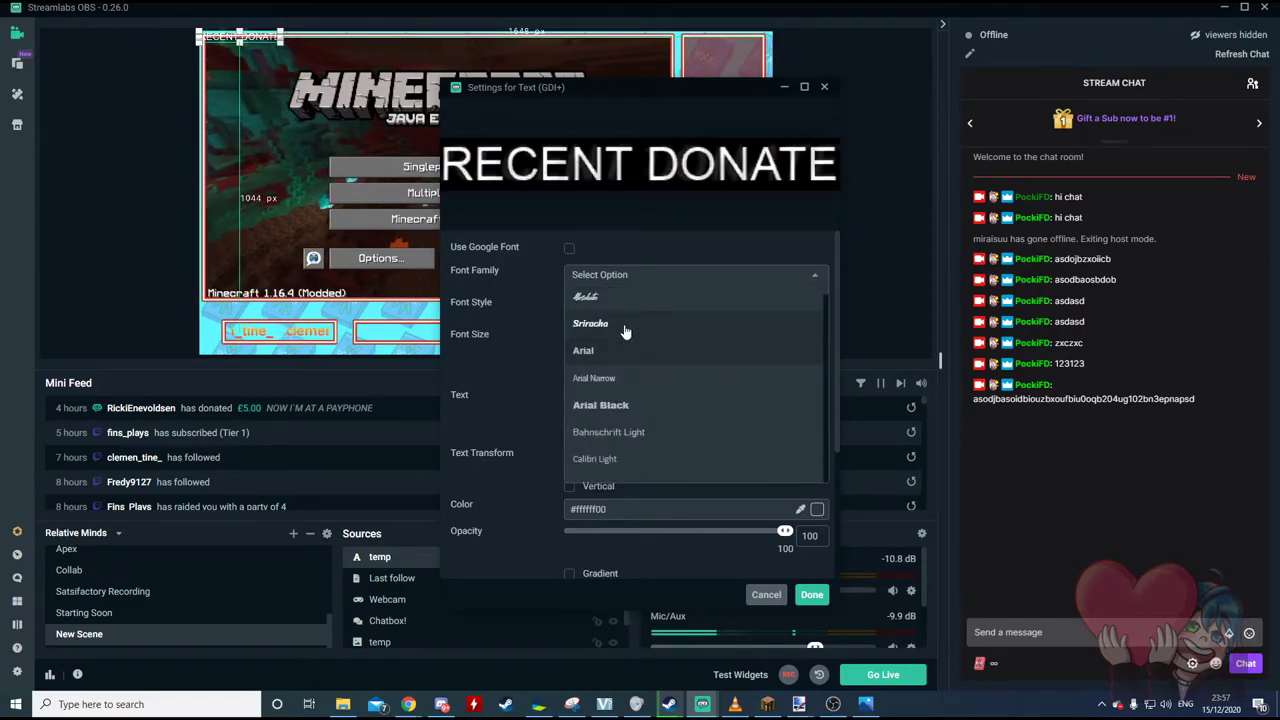
pyautogui.click(623, 329)
pyautogui.click(741, 342)
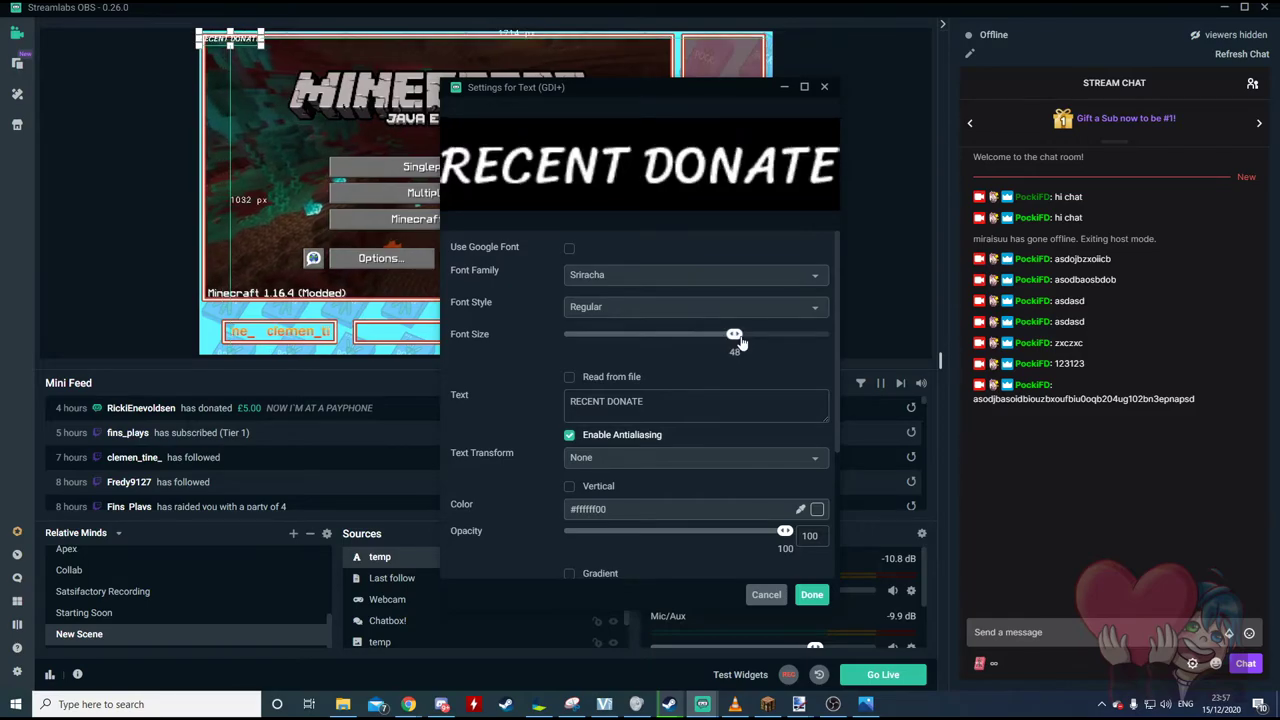
pyautogui.moveTo(781, 343); pyautogui.dragTo(774, 343)
pyautogui.click(817, 509)
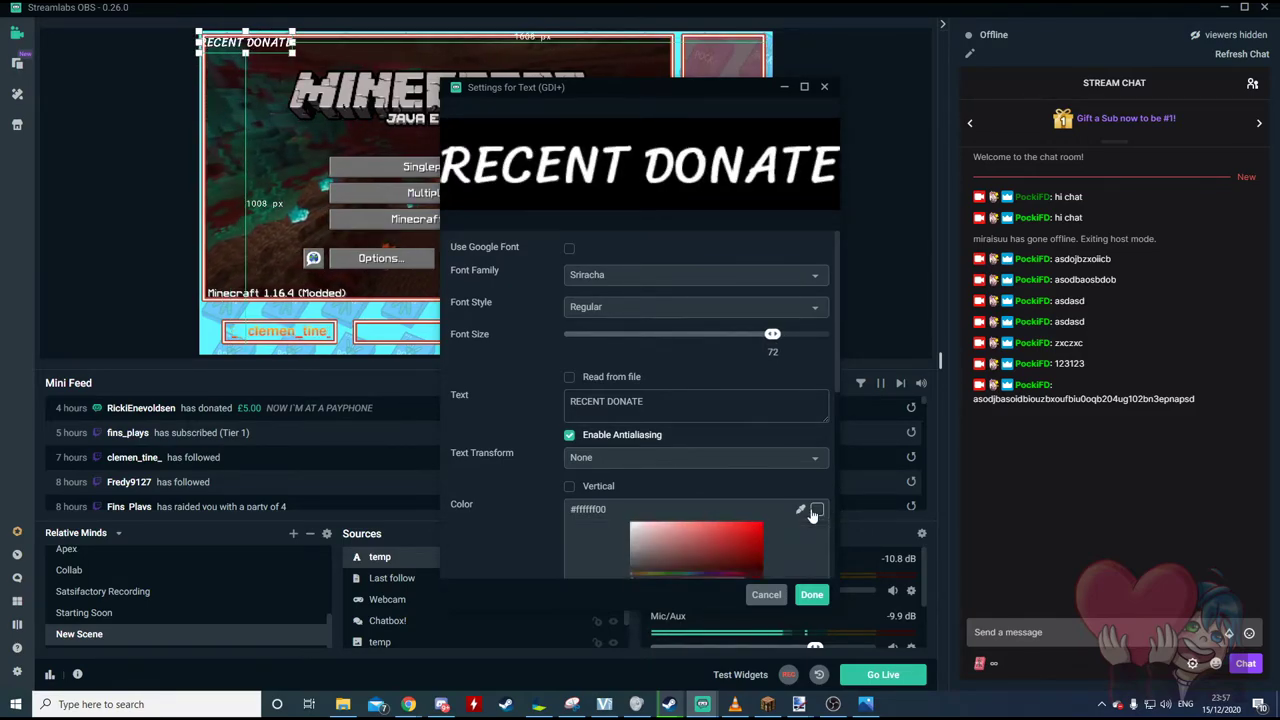
pyautogui.click(765, 556)
pyautogui.click(811, 594)
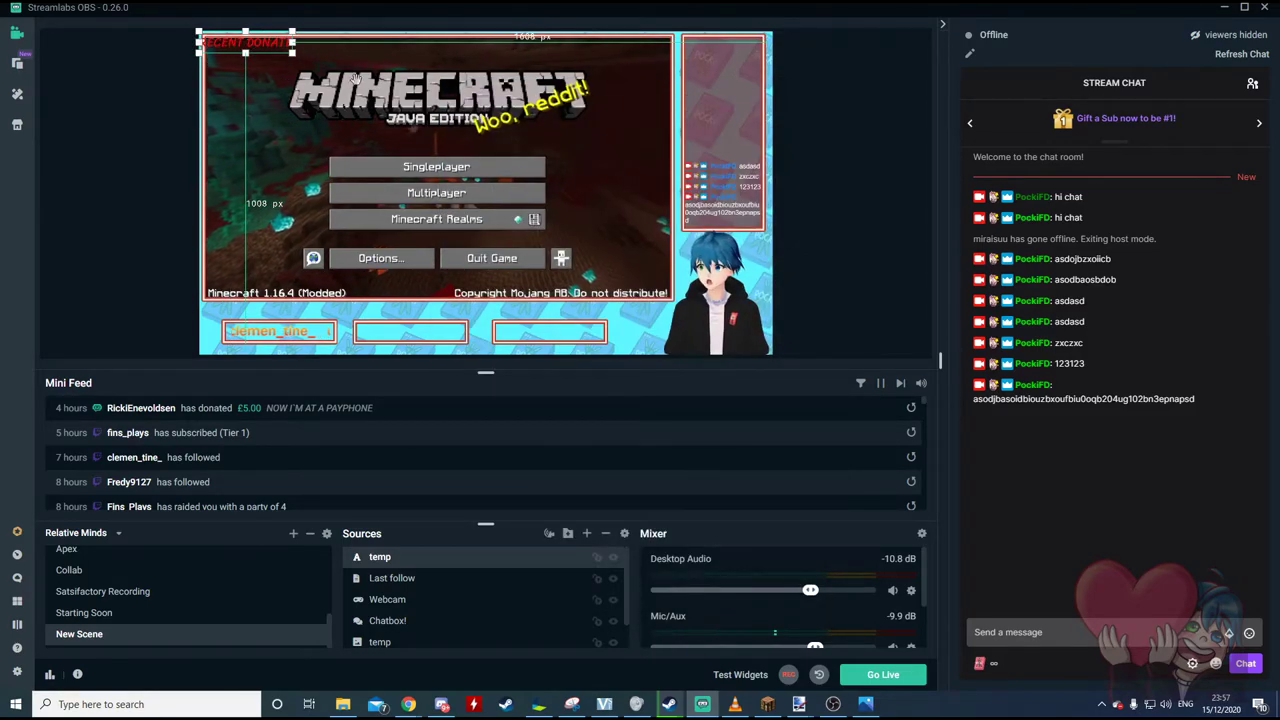
pyautogui.moveTo(422, 351); pyautogui.dragTo(513, 310)
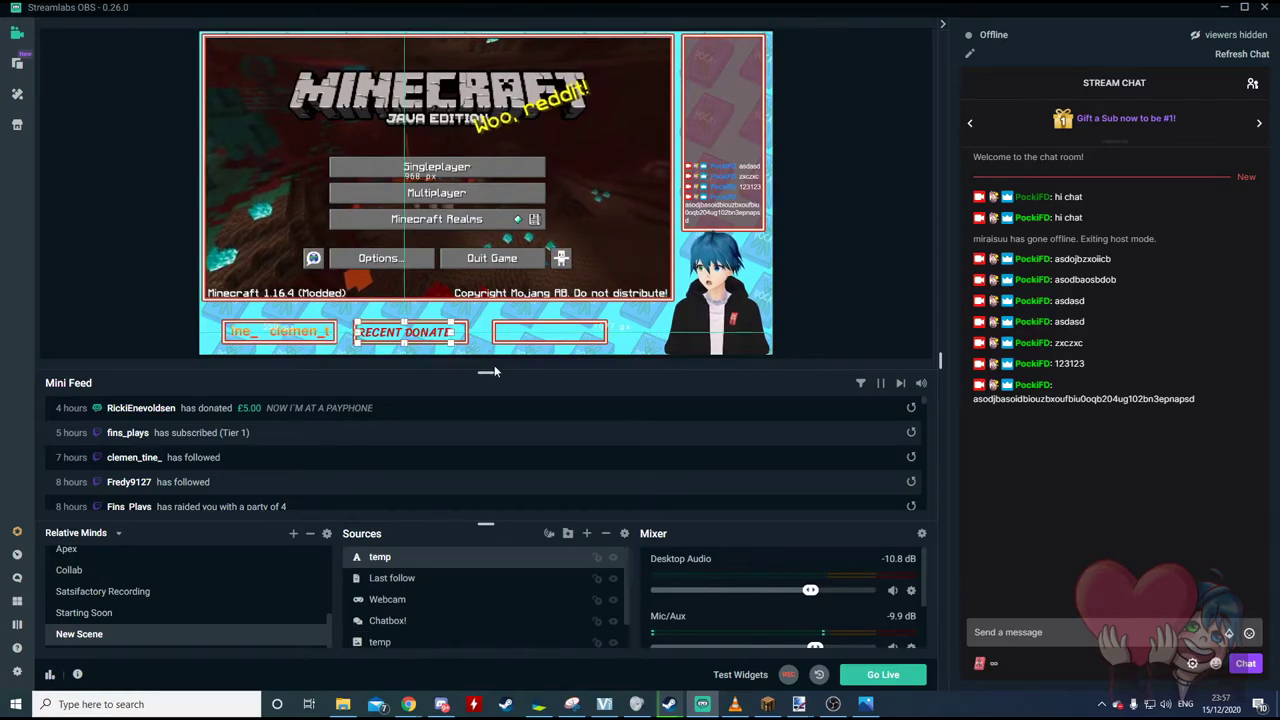
# Add a Scroll filter to the temp text source.
pyautogui.rightClick(388, 557)
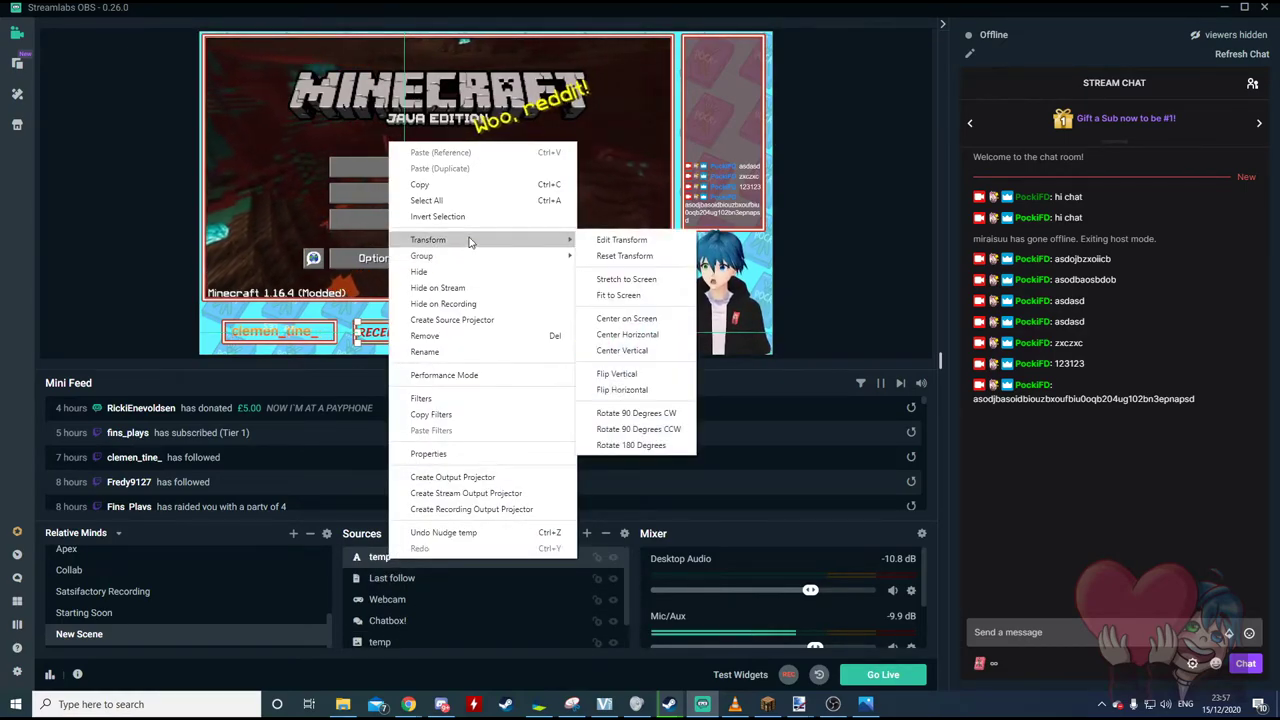
pyautogui.click(452, 400)
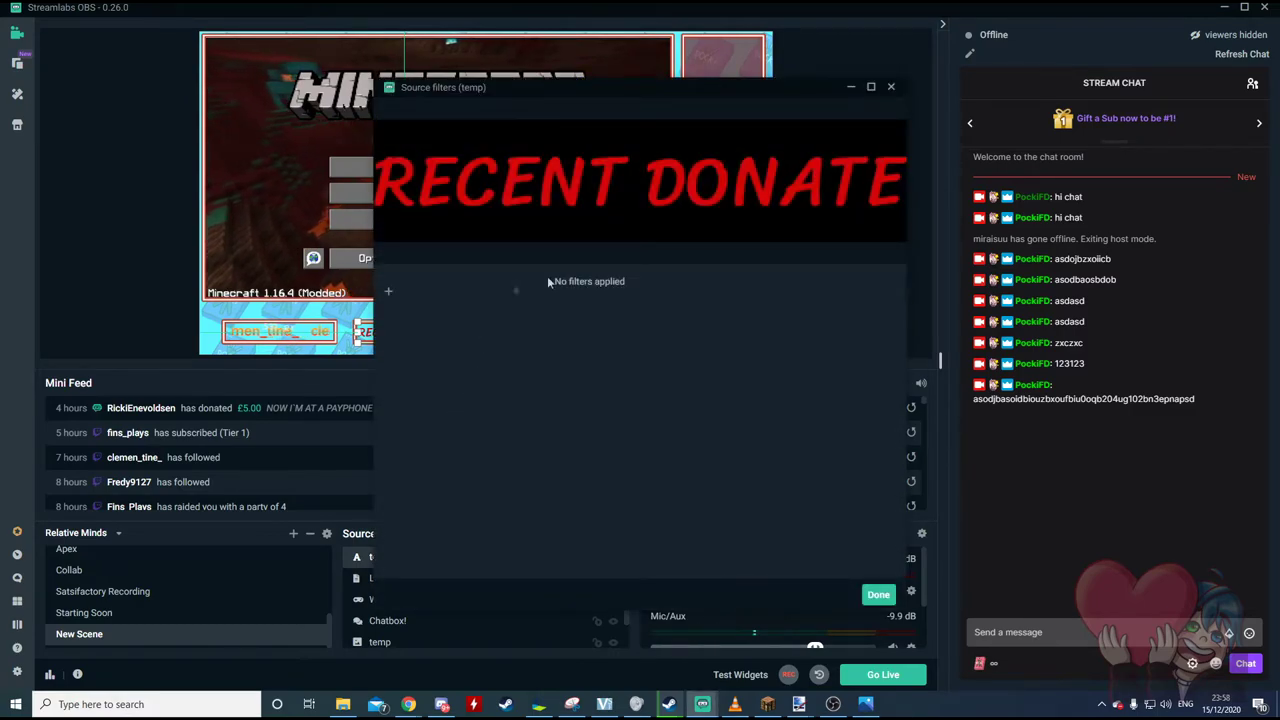
pyautogui.click(385, 293)
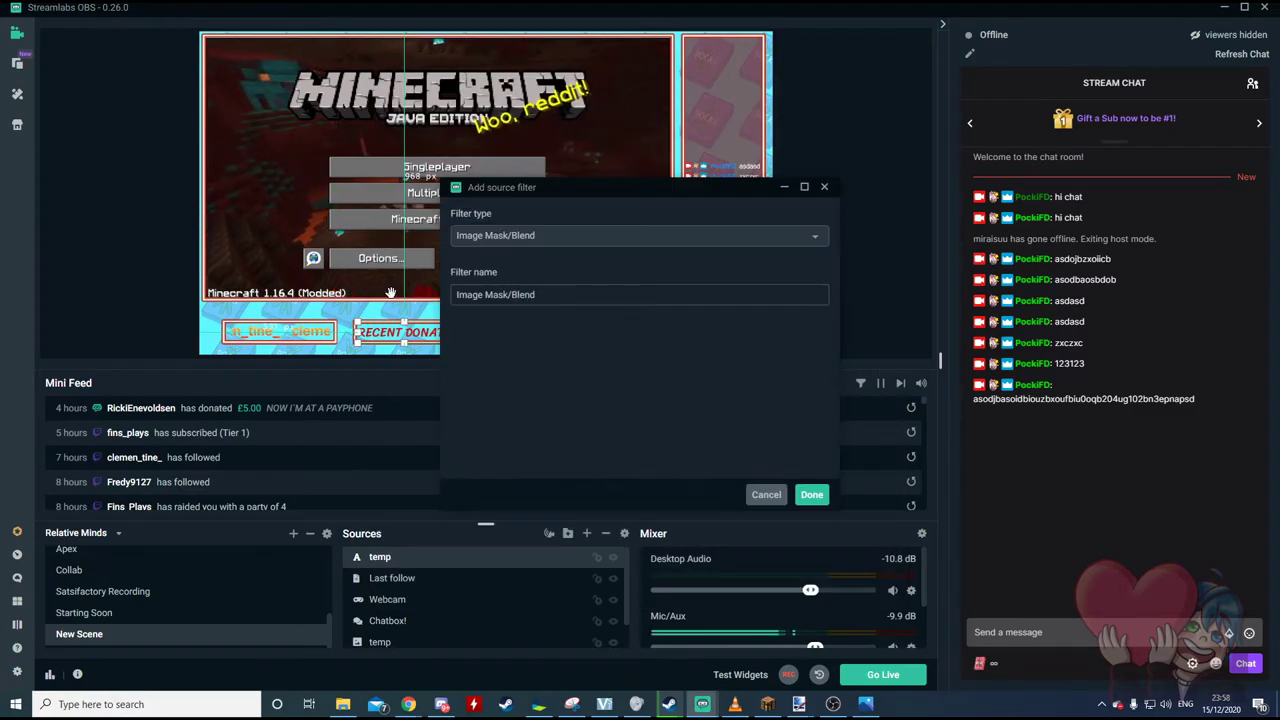
pyautogui.click(540, 236)
pyautogui.click(500, 363)
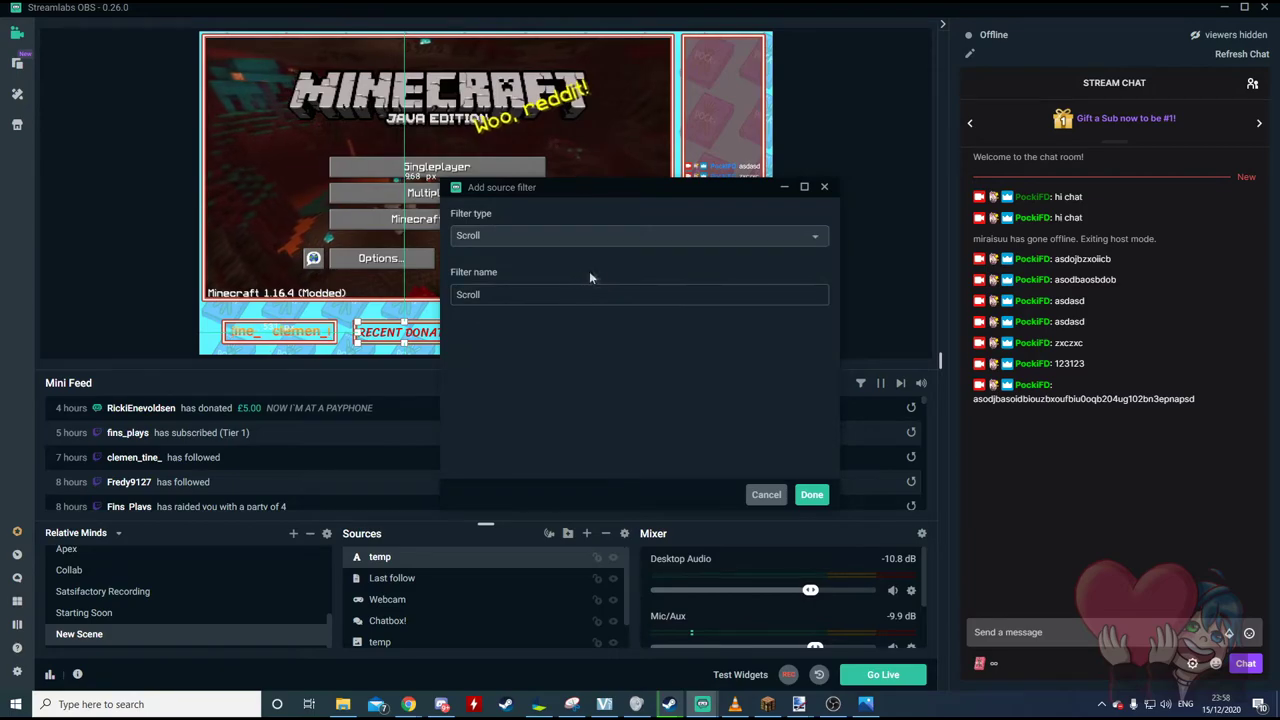
pyautogui.click(810, 495)
# Set the Scroll filter's horizontal speed to 15 and vertical speed to 0.
pyautogui.moveTo(706, 89); pyautogui.dragTo(1011, 133)
pyautogui.write('15')
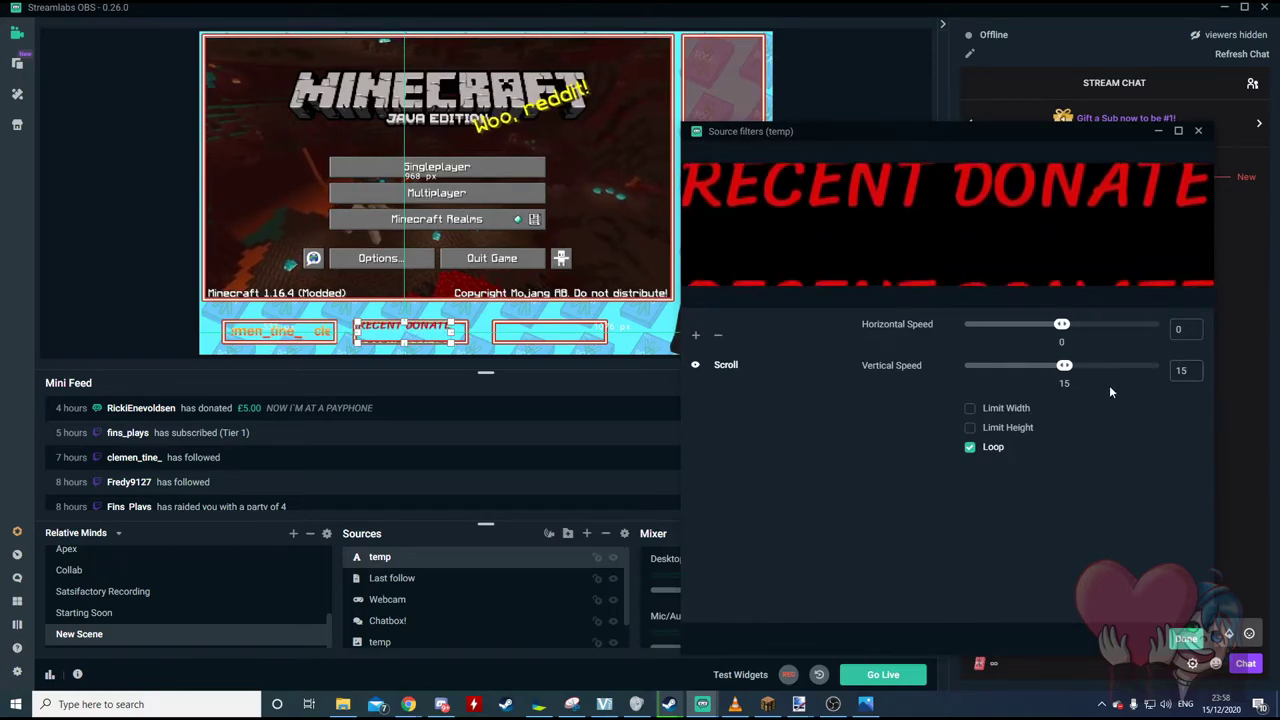
pyautogui.doubleClick(1182, 370)
pyautogui.hotkey('ctrl', 'x')
pyautogui.doubleClick(1185, 329)
pyautogui.hotkey('ctrl', 'v')
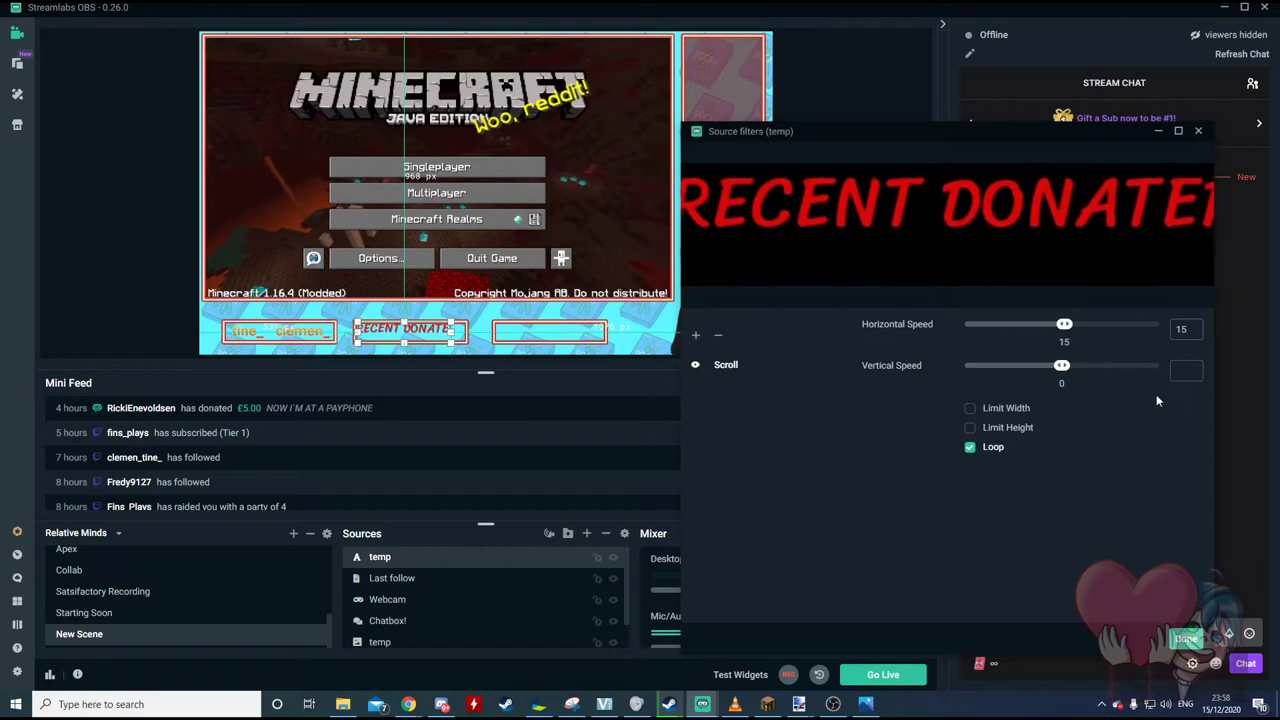
pyautogui.click(1184, 370)
pyautogui.write('0')
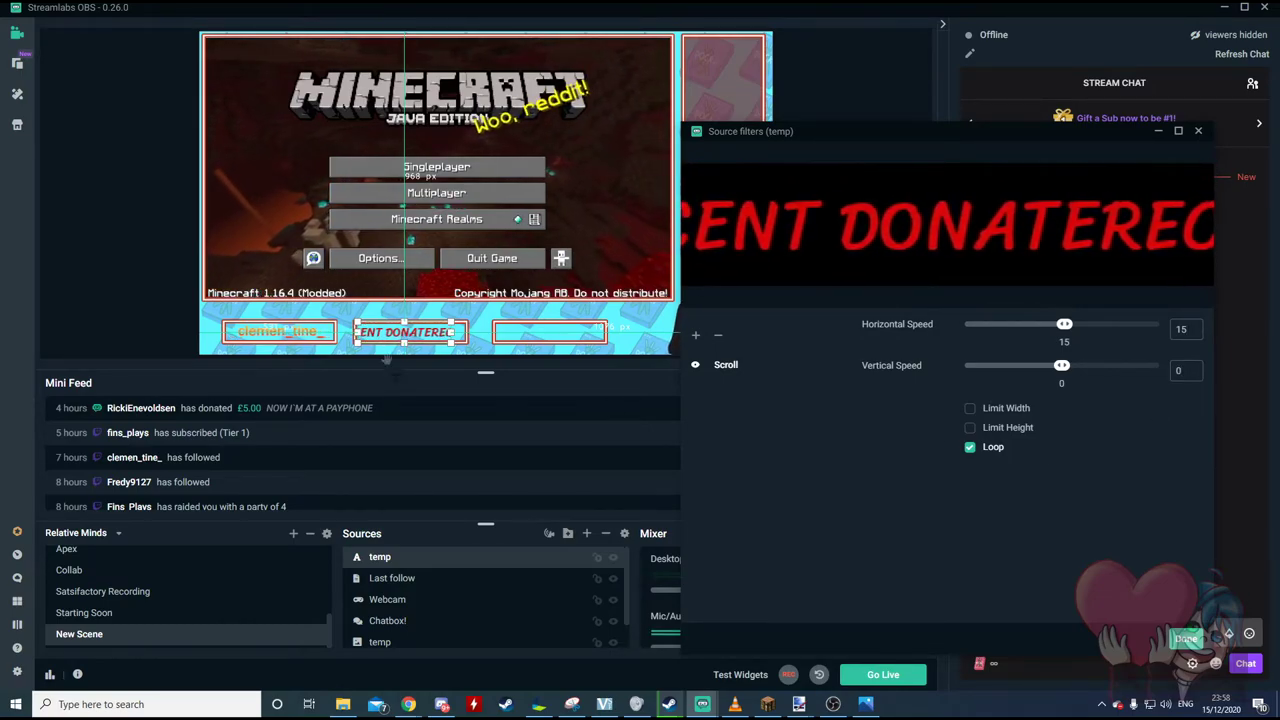
# Add a trailing space to the RECENT DONATE text so its scrolling repeats are separated.
pyautogui.click(516, 318)
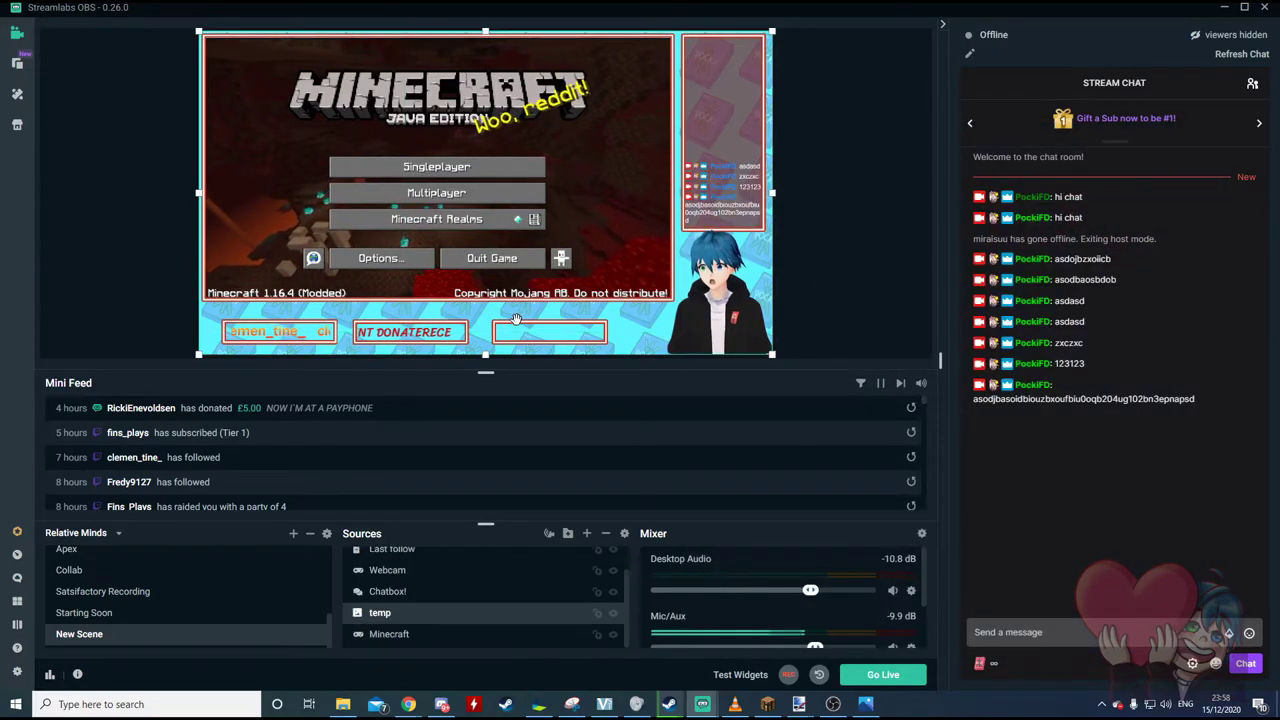
pyautogui.click(428, 342)
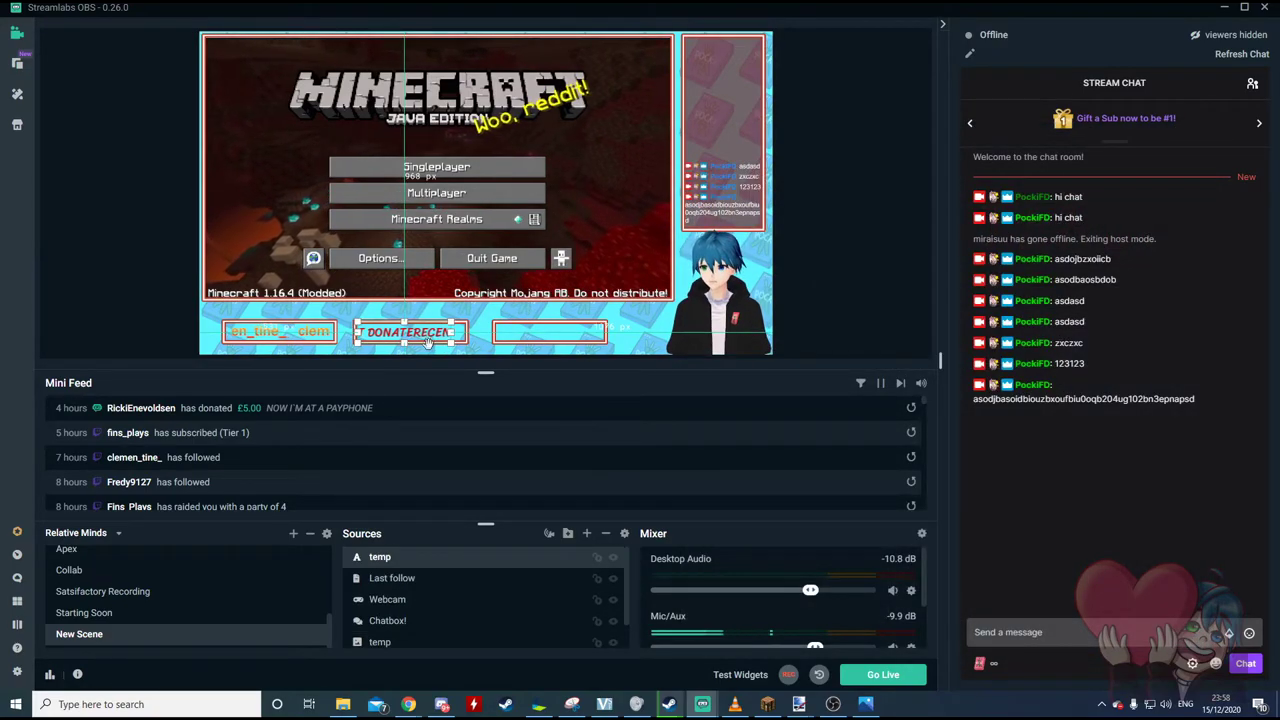
pyautogui.doubleClick(417, 558)
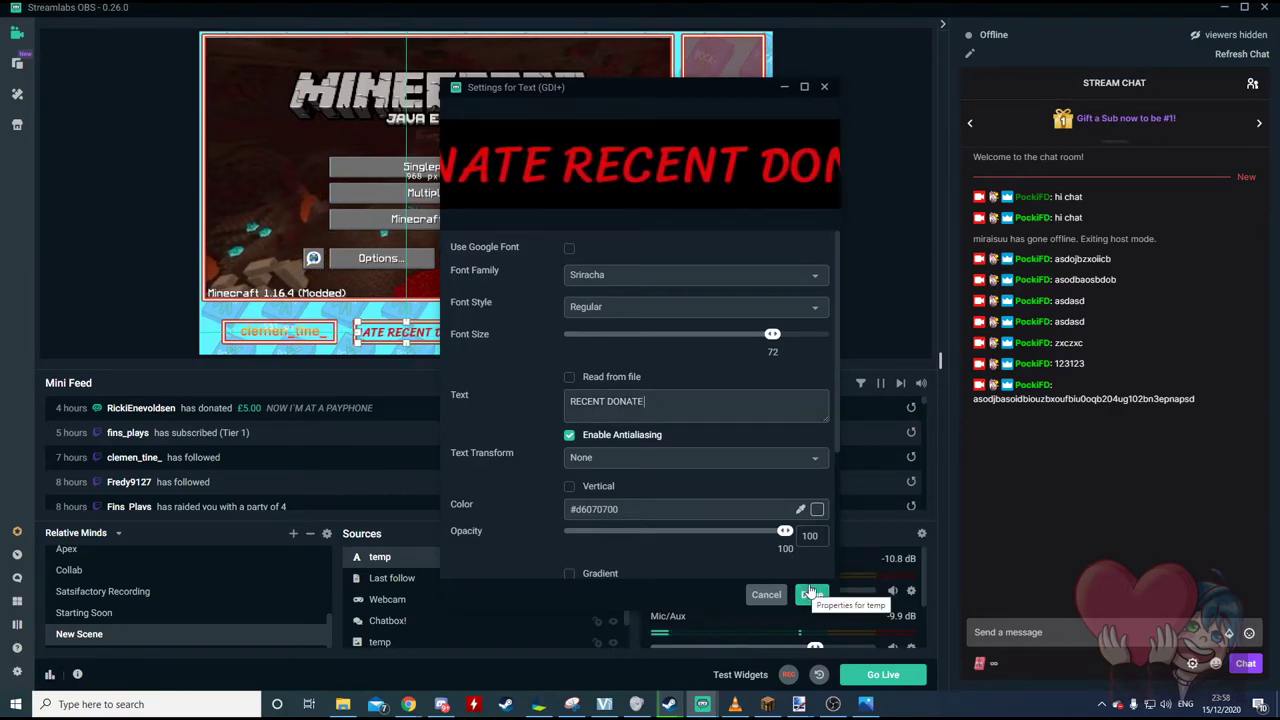
pyautogui.click(812, 594)
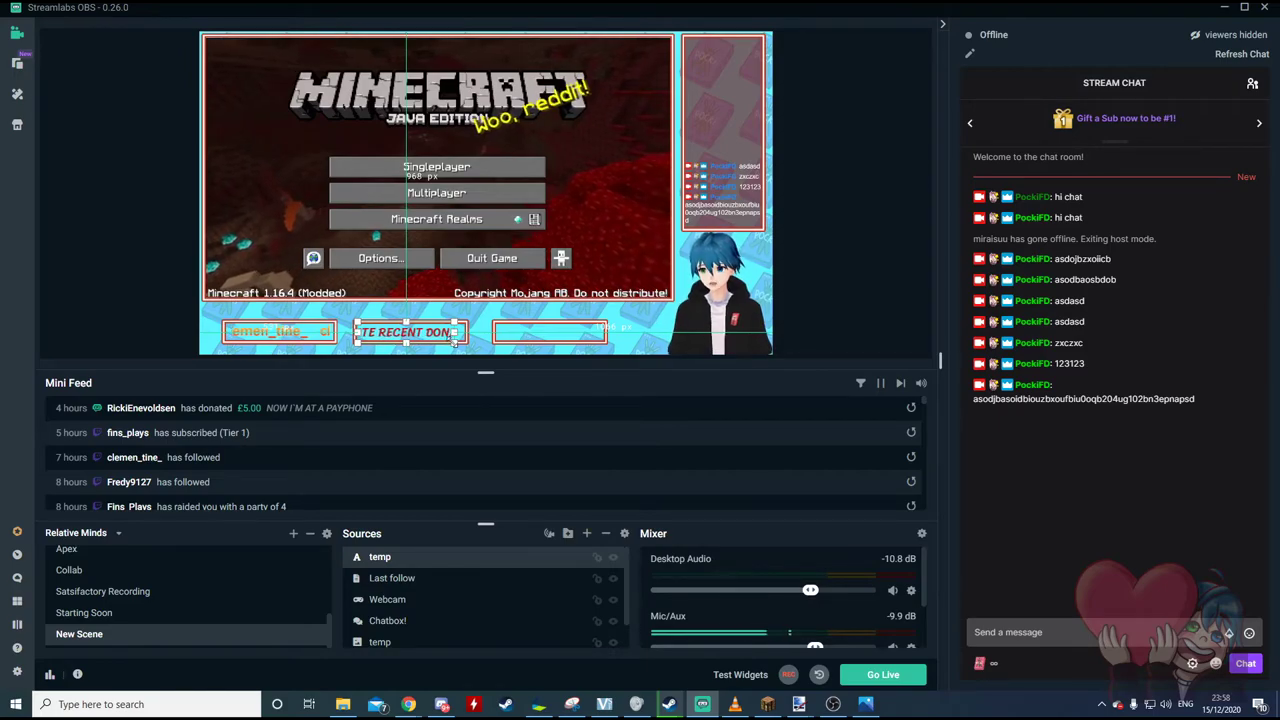
pyautogui.click(447, 337)
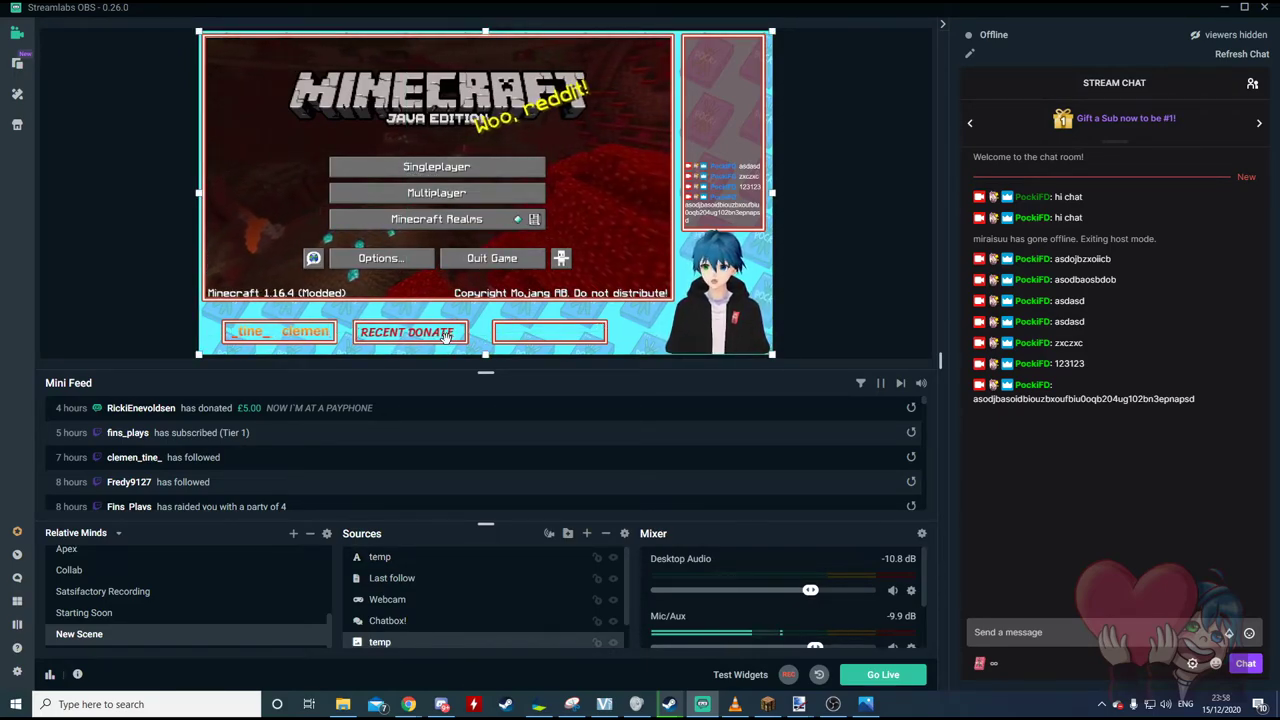
pyautogui.moveTo(449, 338); pyautogui.dragTo(457, 341)
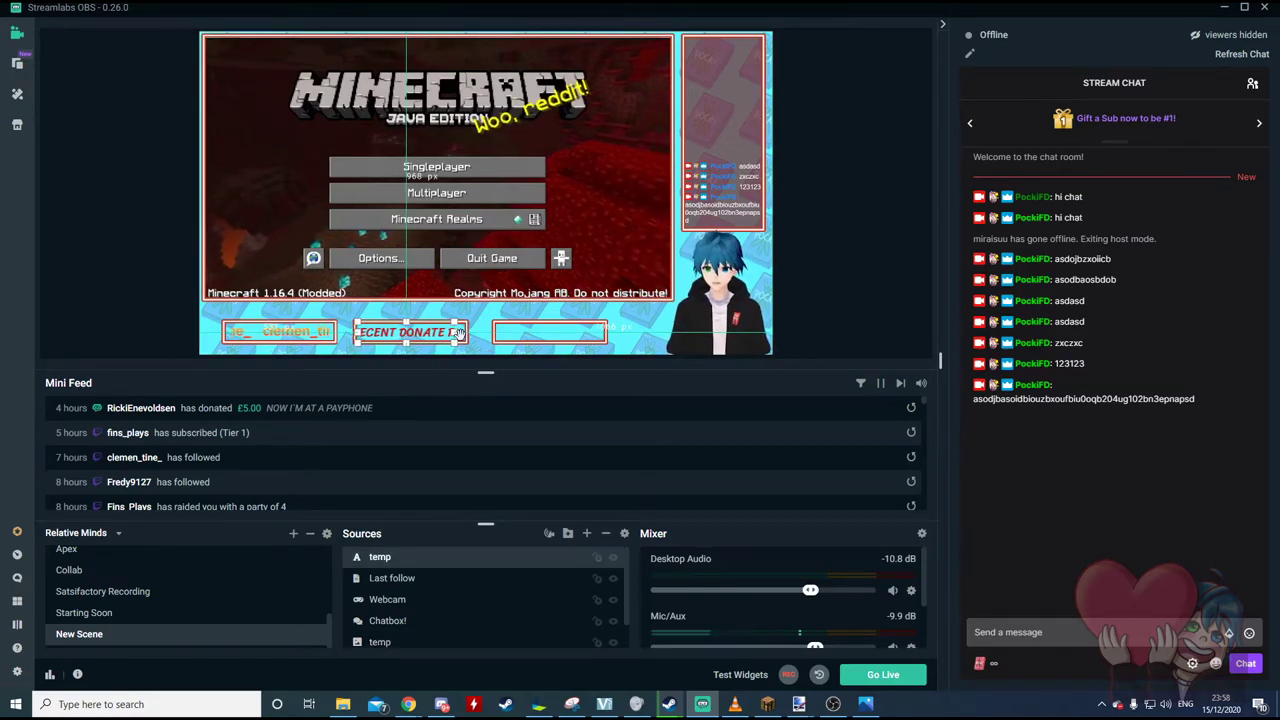
pyautogui.click(465, 333)
pyautogui.scroll(-1, 435, 560)
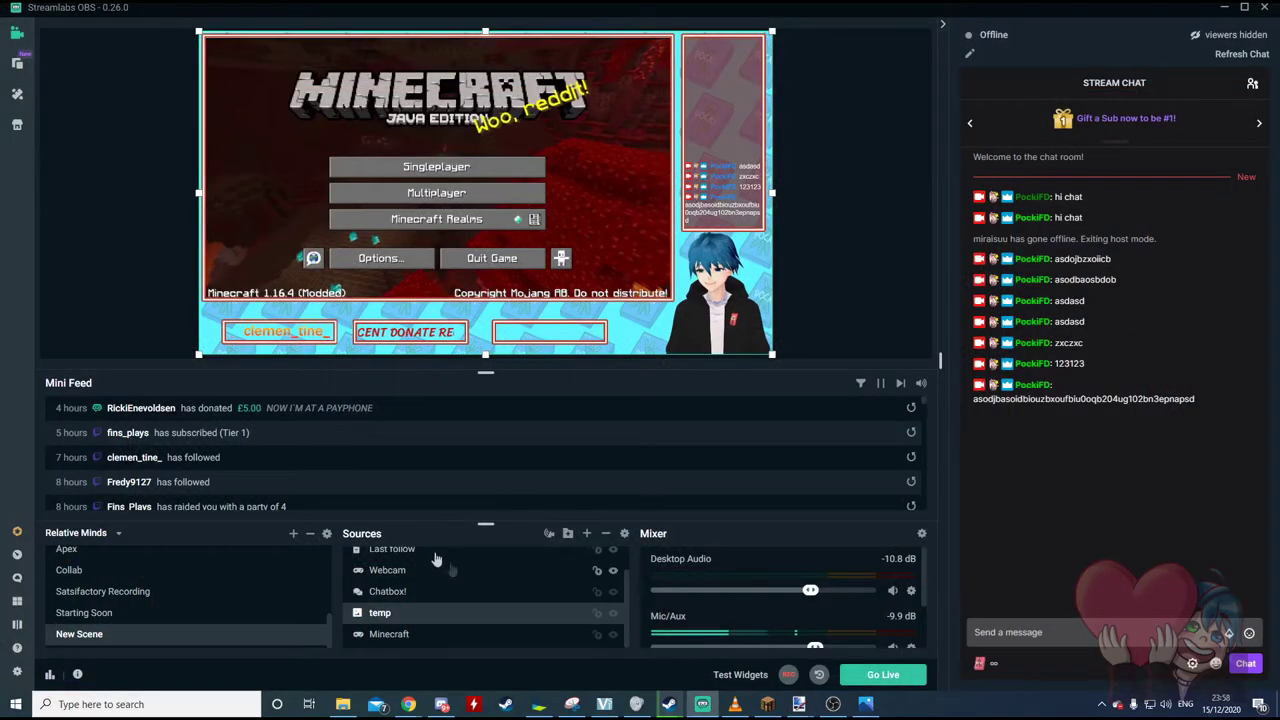
pyautogui.doubleClick(381, 614)
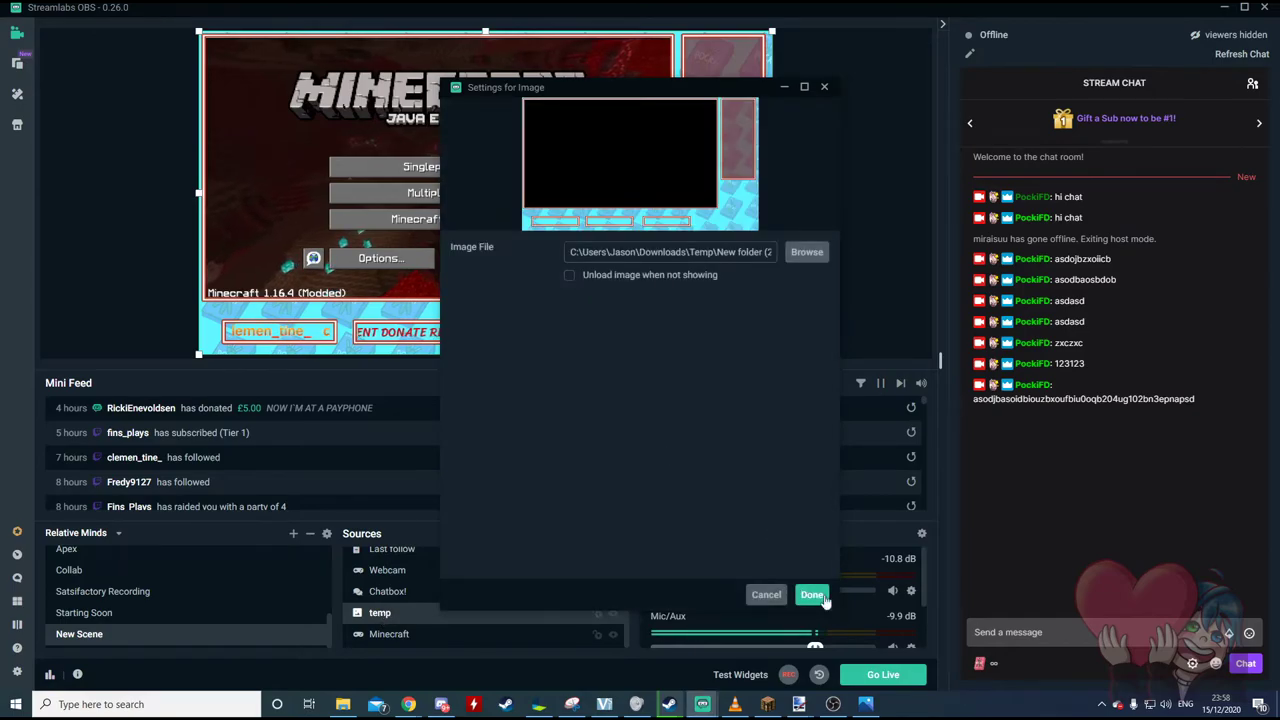
pyautogui.click(812, 595)
pyautogui.rightClick(428, 617)
pyautogui.click(494, 450)
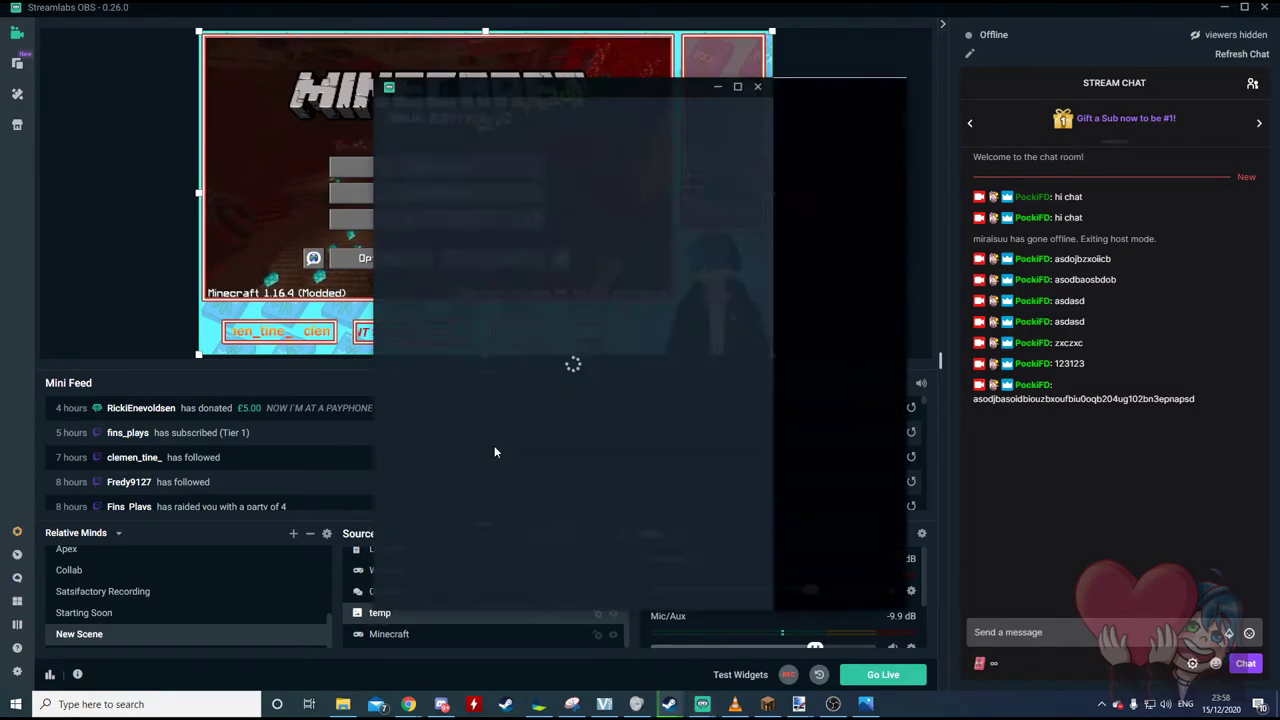
pyautogui.click(878, 594)
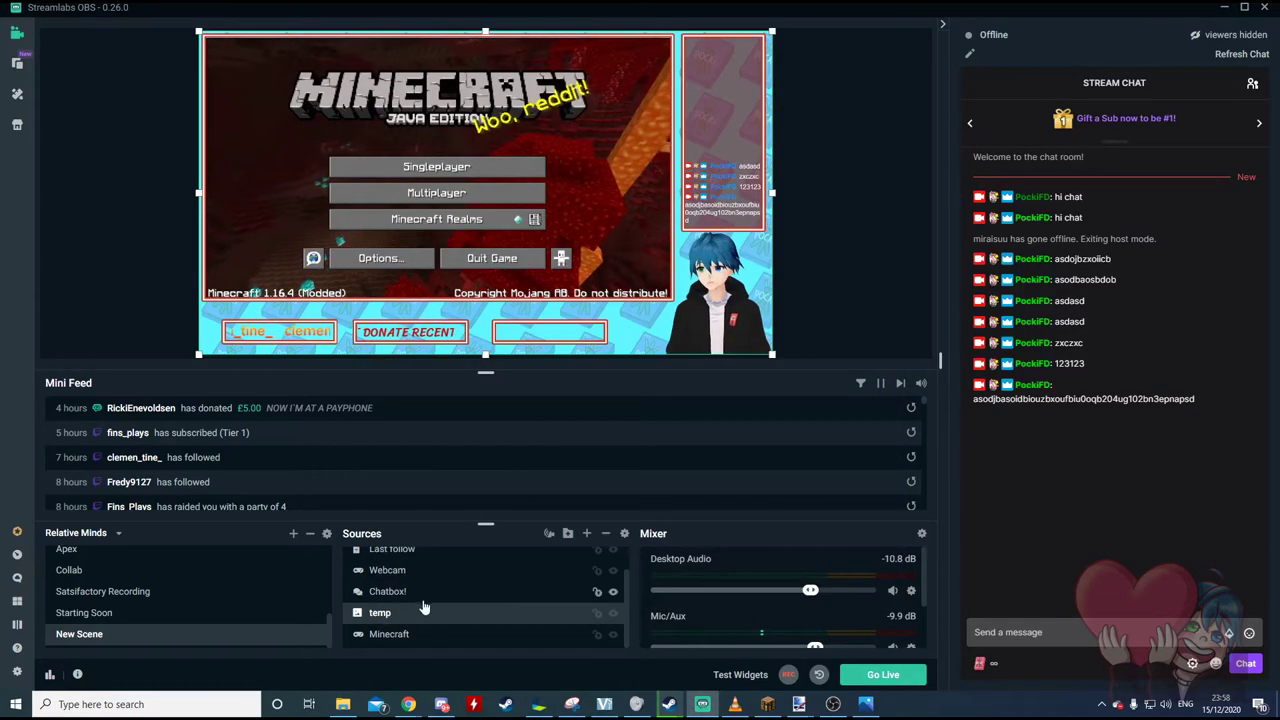
# Enable Limit Width in the RECENT DONATE text's Scroll filter and set the width to 350.
pyautogui.scroll(1, 410, 618)
pyautogui.rightClick(410, 586)
pyautogui.click(395, 600)
pyautogui.rightClick(386, 556)
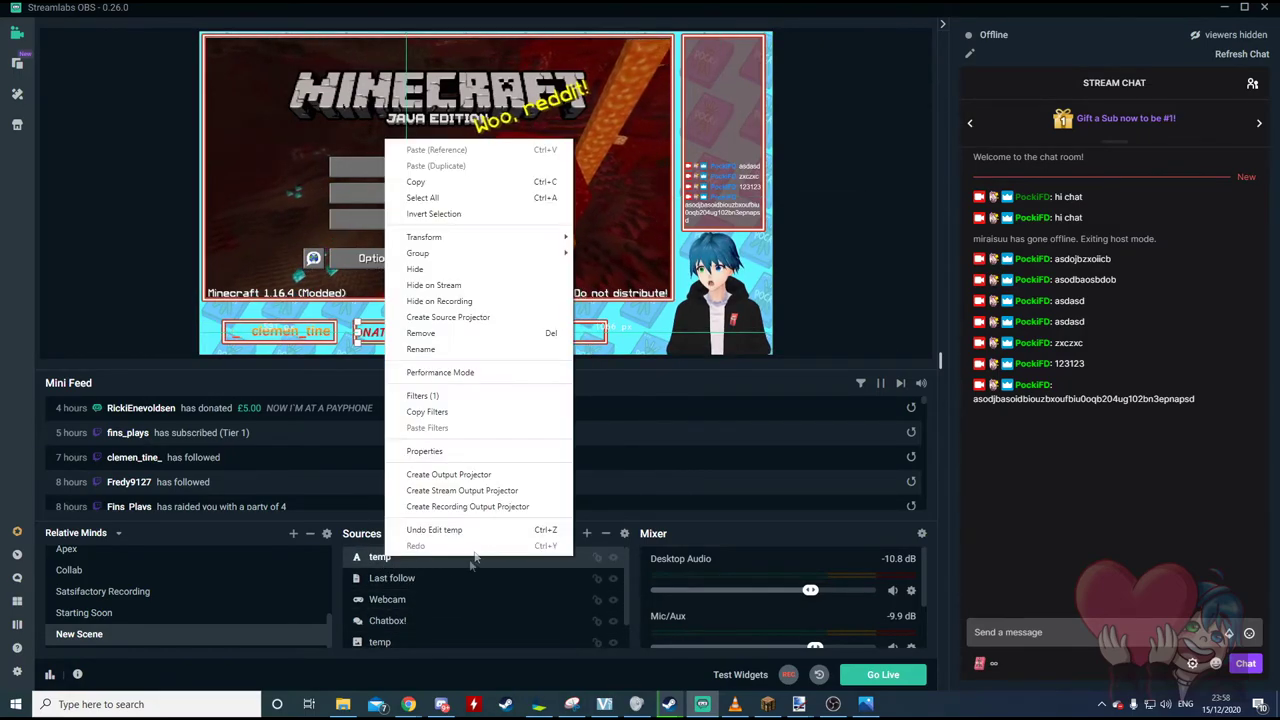
pyautogui.click(461, 396)
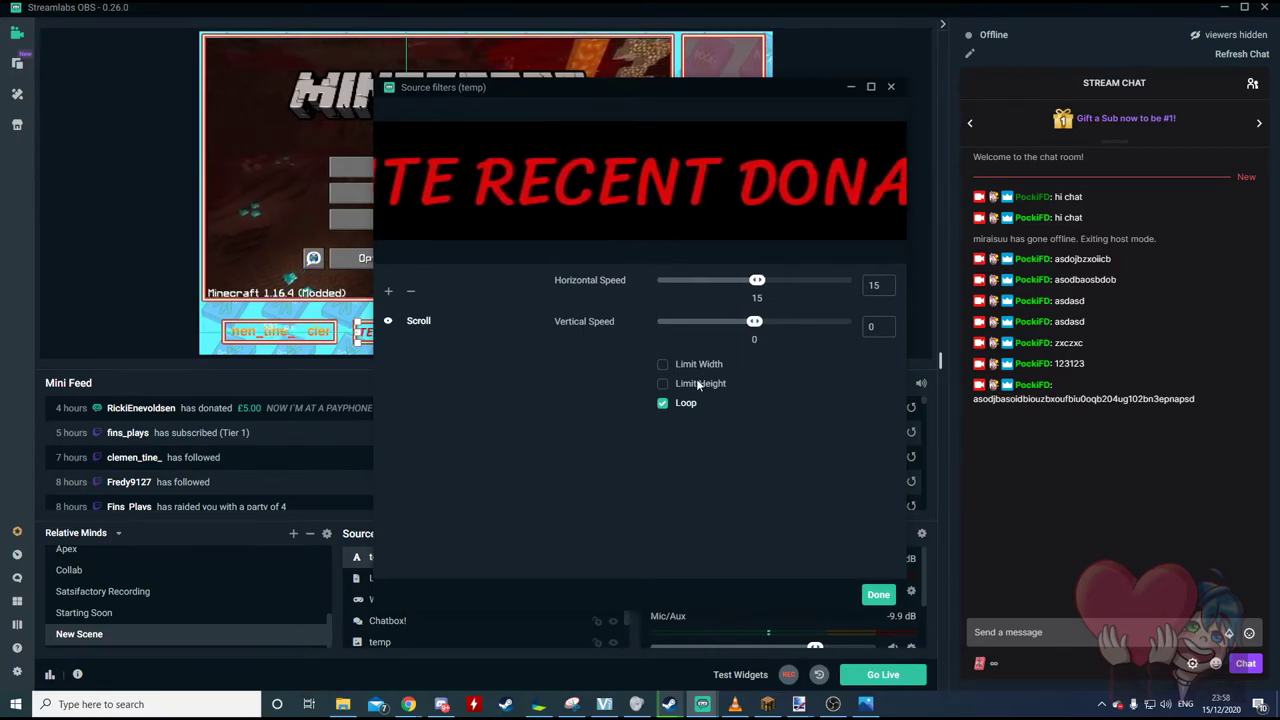
pyautogui.click(698, 366)
pyautogui.moveTo(702, 86); pyautogui.dragTo(942, 141)
pyautogui.doubleClick(1020, 441)
pyautogui.write('350')
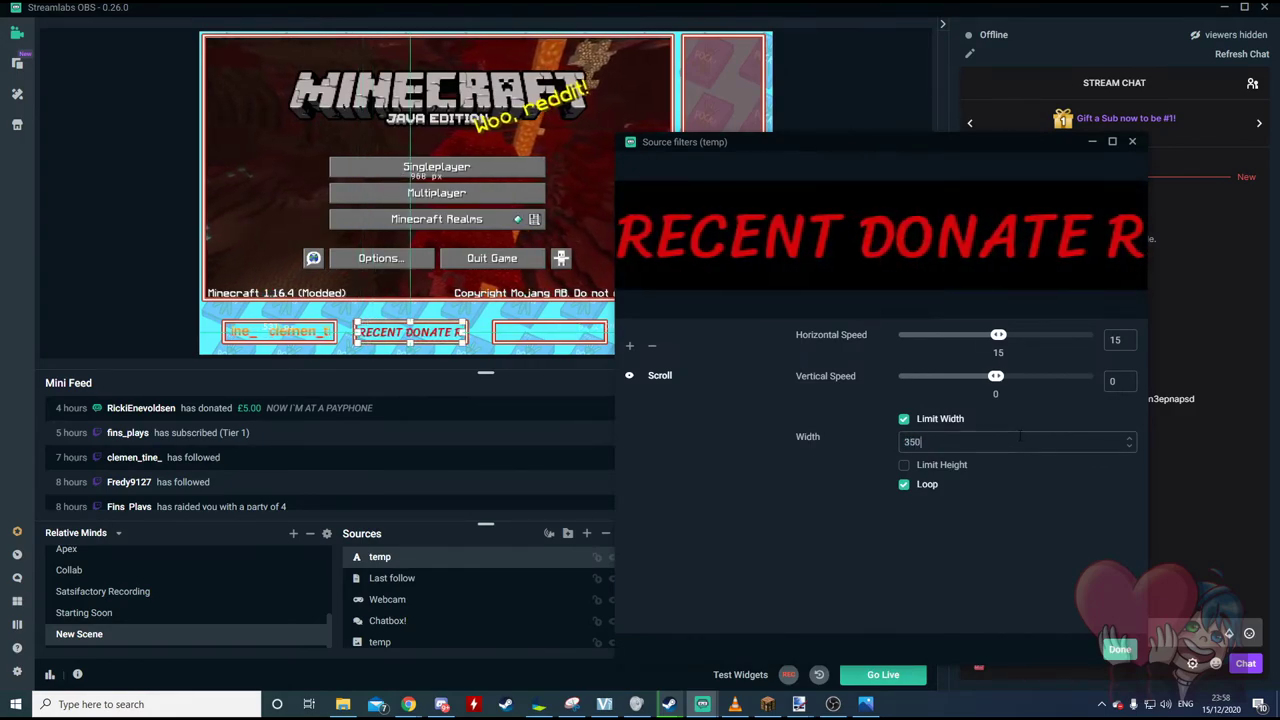
# Set the Scroll filter's width limit to 360 and close the filter settings.
pyautogui.press('BackSpace')
pyautogui.press('BackSpace')
pyautogui.write('60')
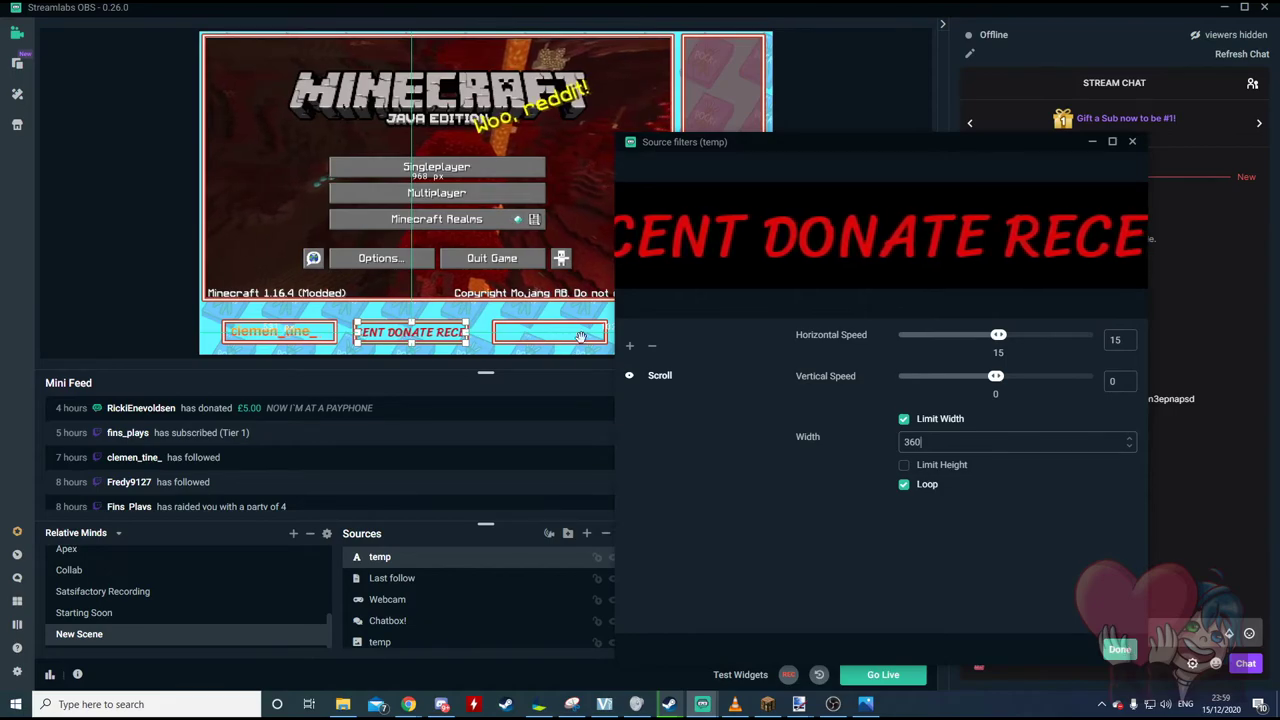
pyautogui.click(1118, 650)
pyautogui.click(580, 323)
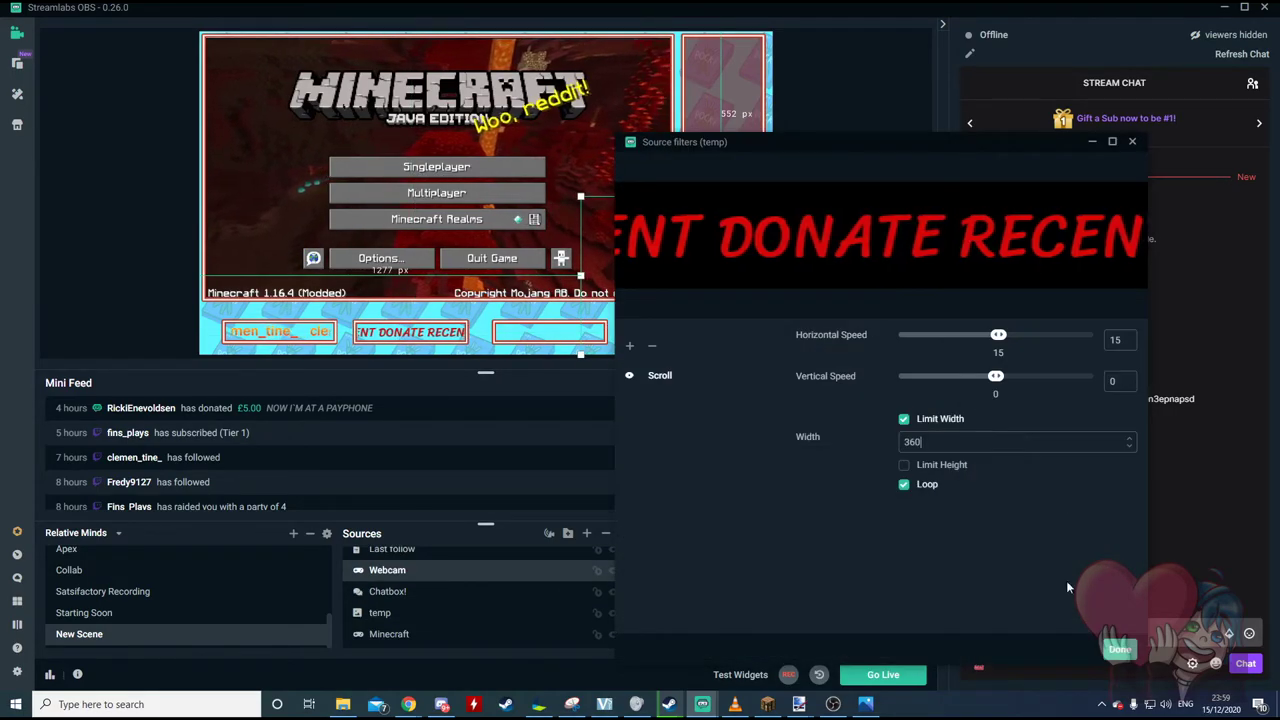
pyautogui.click(435, 330)
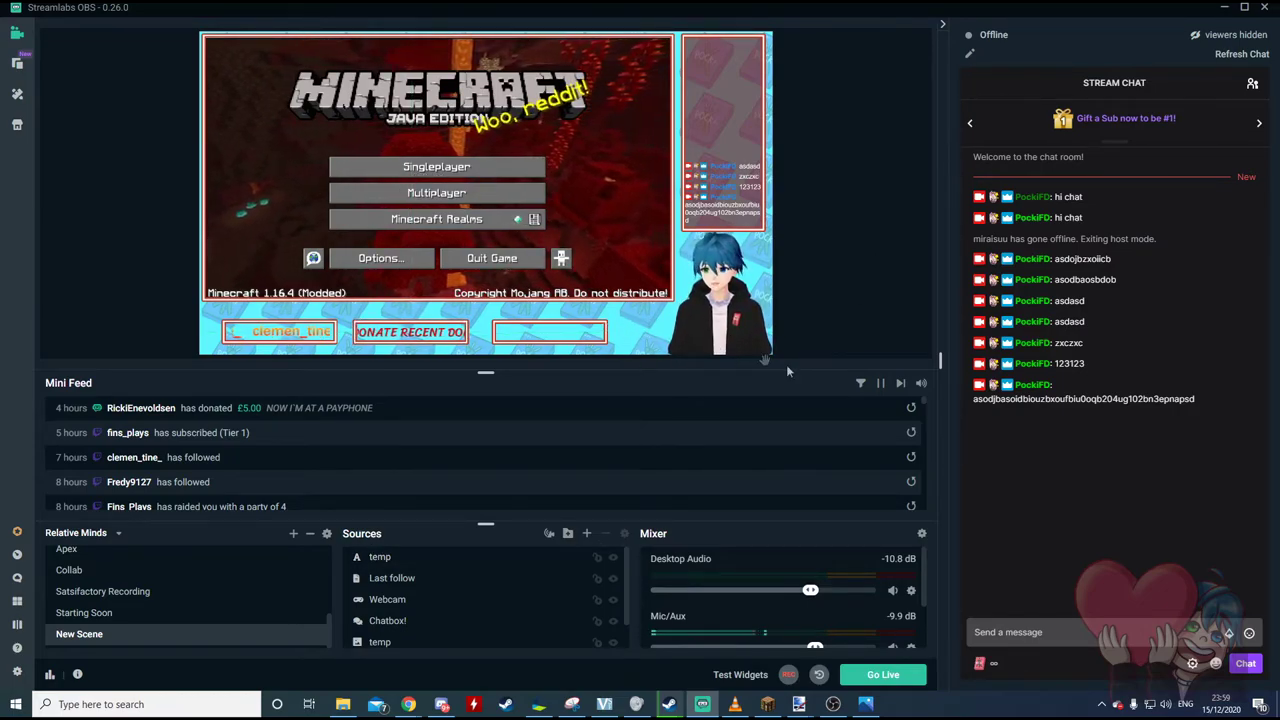
# View the Starting soon v2 scene as a scrolling example and add a new empty scene.
pyautogui.scroll(5, 230, 583)
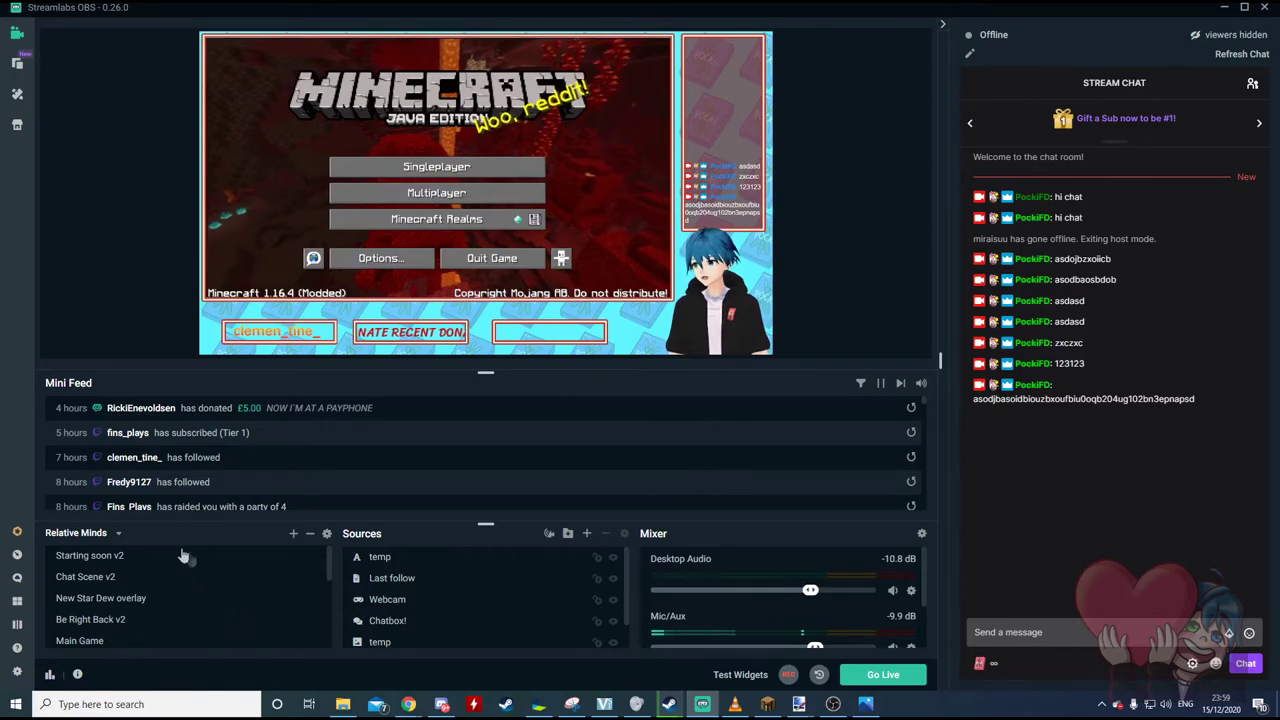
pyautogui.click(158, 561)
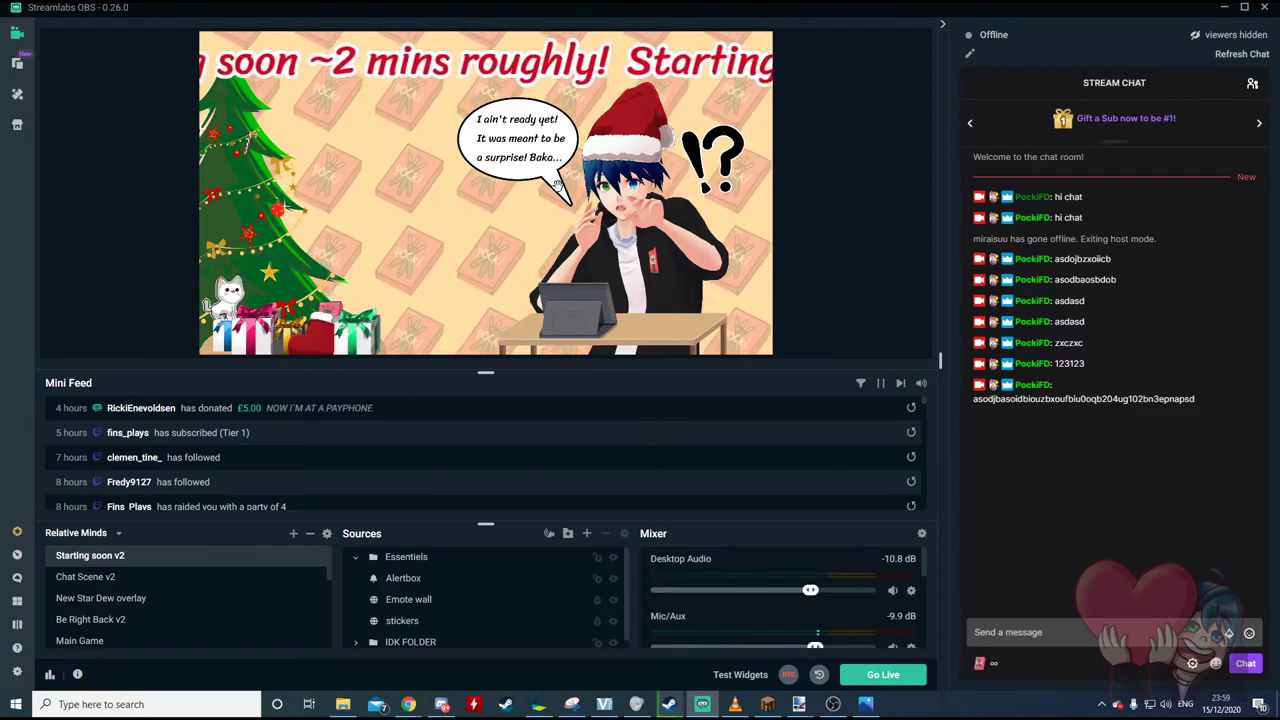
pyautogui.scroll(-3, 190, 590)
pyautogui.click(293, 533)
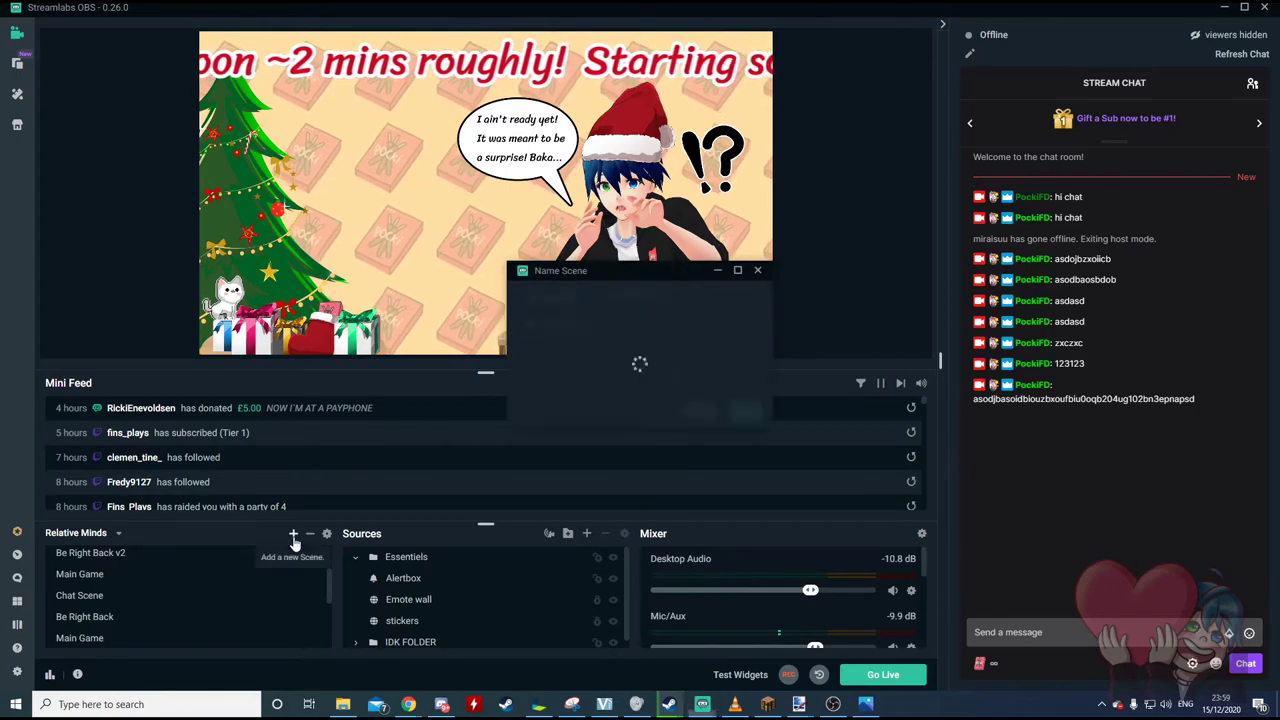
pyautogui.click(743, 412)
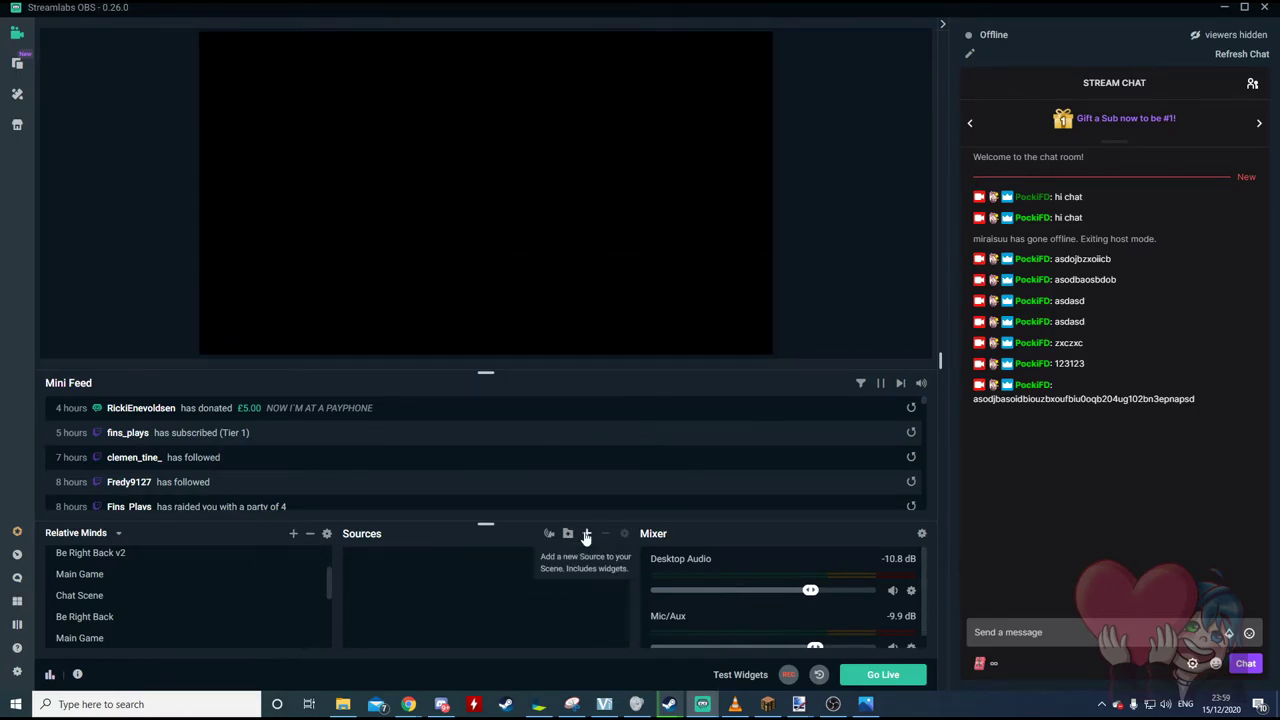
# Add a new Image source named TEMP to the empty scene, using tile_background (4) from the Downloads folder.
pyautogui.click(587, 535)
pyautogui.doubleClick(312, 337)
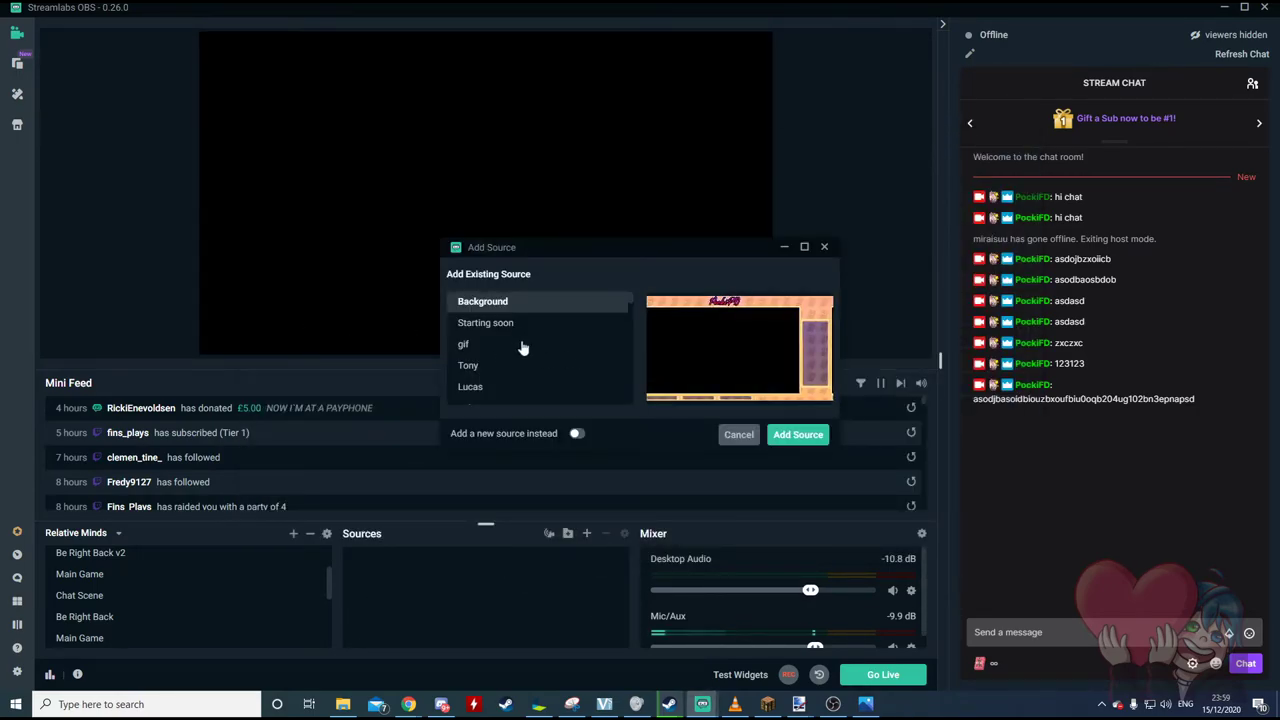
pyautogui.click(578, 436)
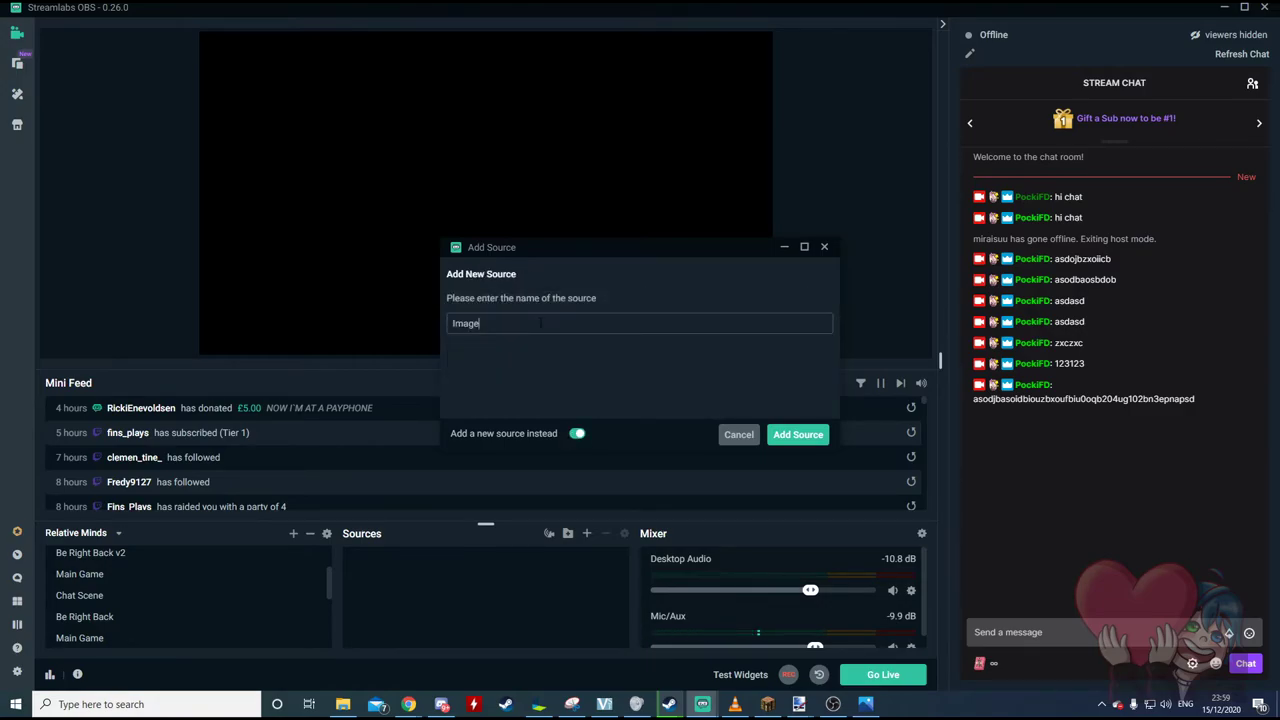
pyautogui.click(815, 440)
pyautogui.click(808, 256)
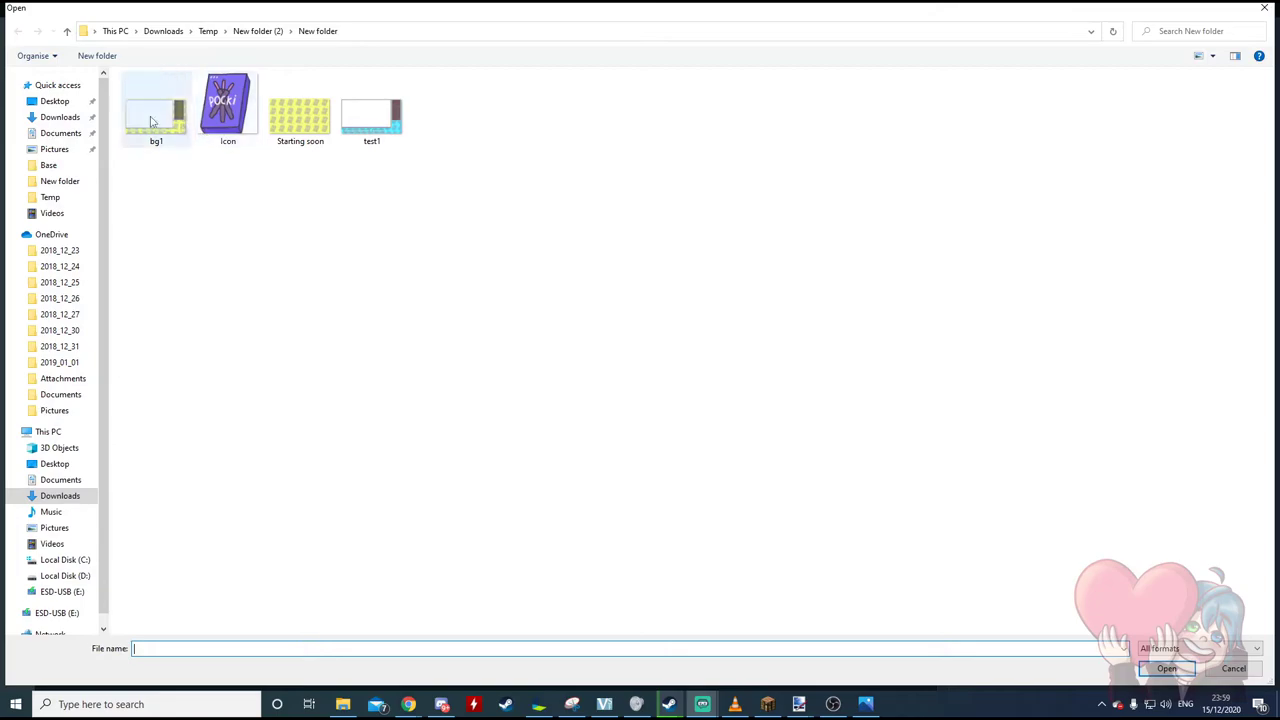
pyautogui.click(57, 117)
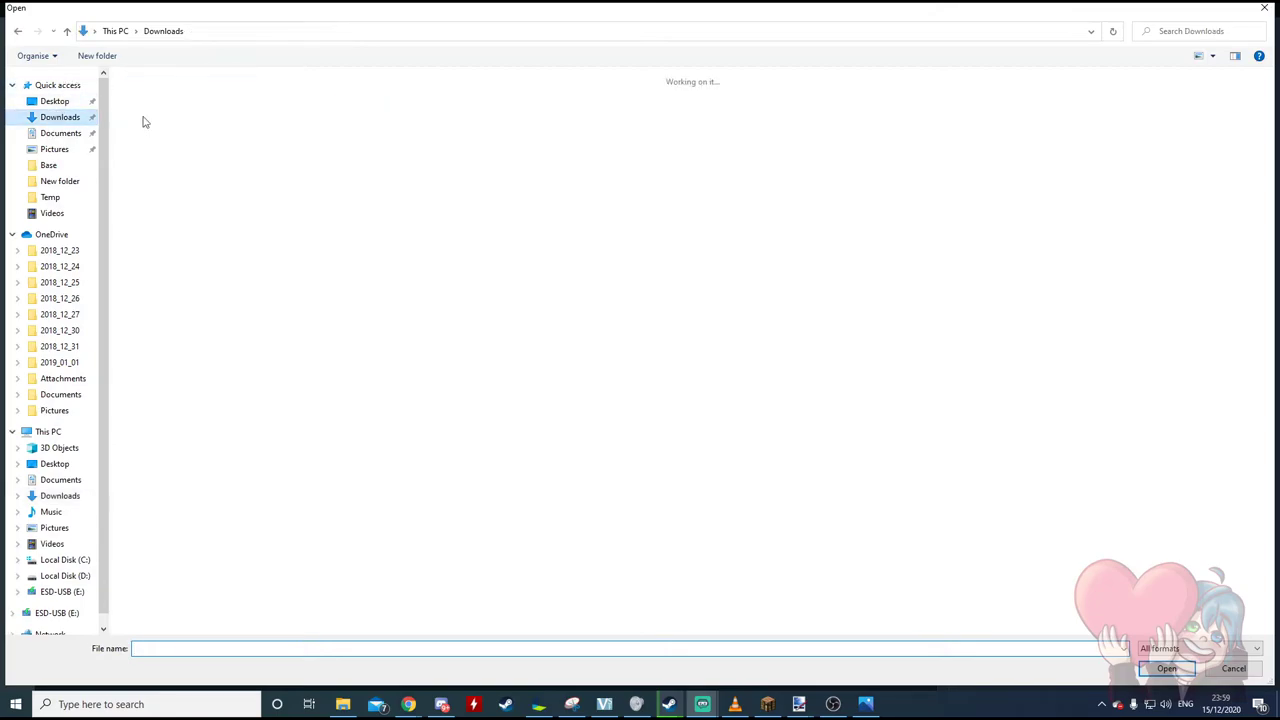
pyautogui.doubleClick(156, 138)
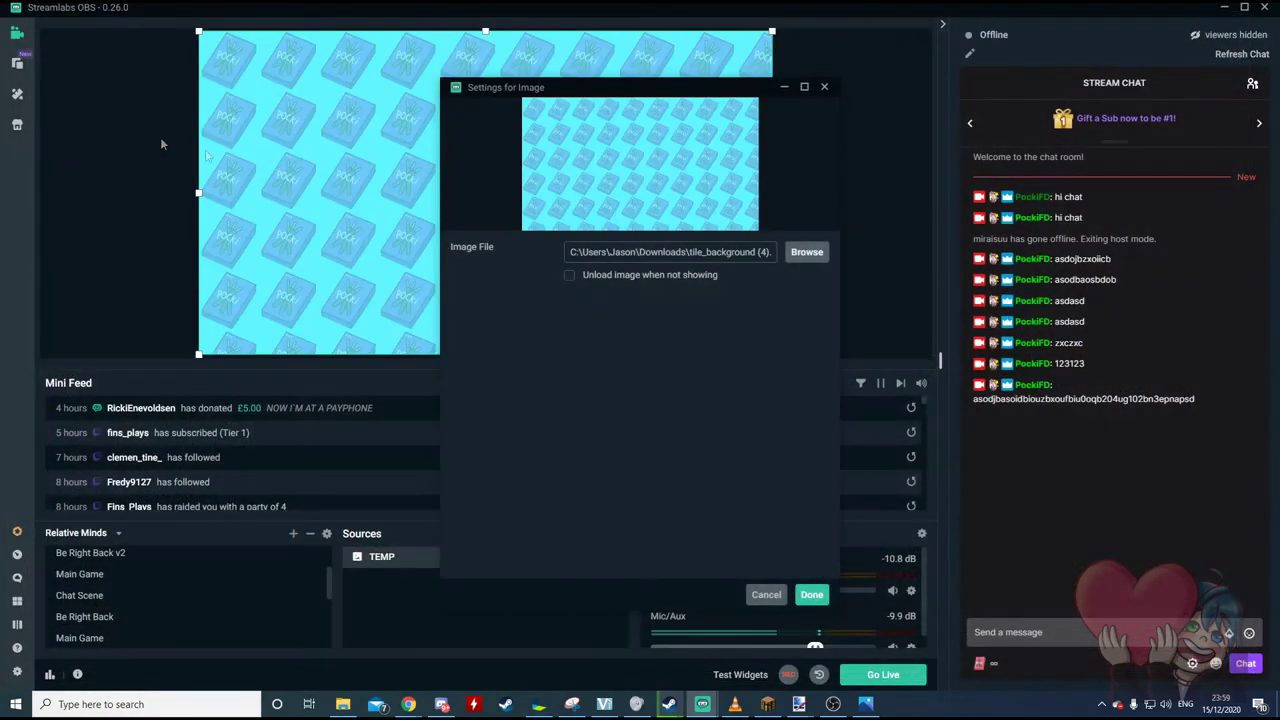
pyautogui.click(812, 595)
# Add a Scroll filter to the TEMP image and increase its horizontal and vertical speeds so the pattern moves diagonally.
pyautogui.rightClick(388, 556)
pyautogui.click(433, 396)
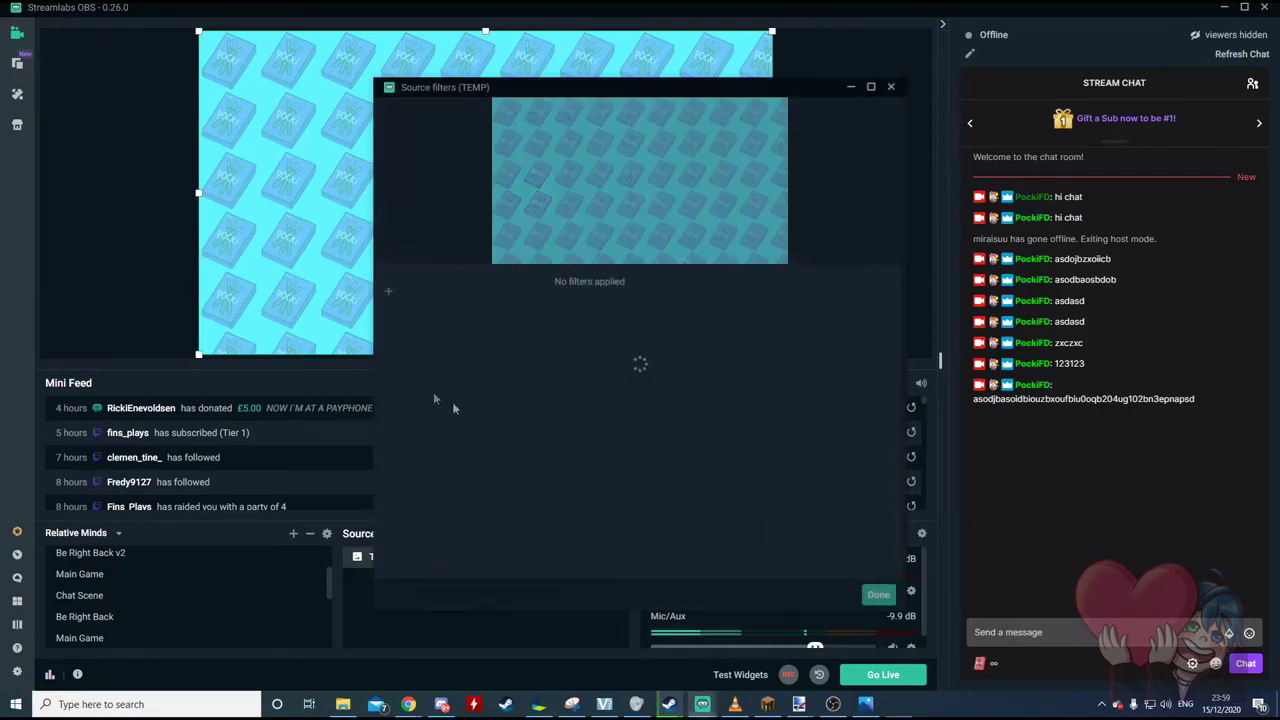
pyautogui.click(391, 298)
pyautogui.click(507, 236)
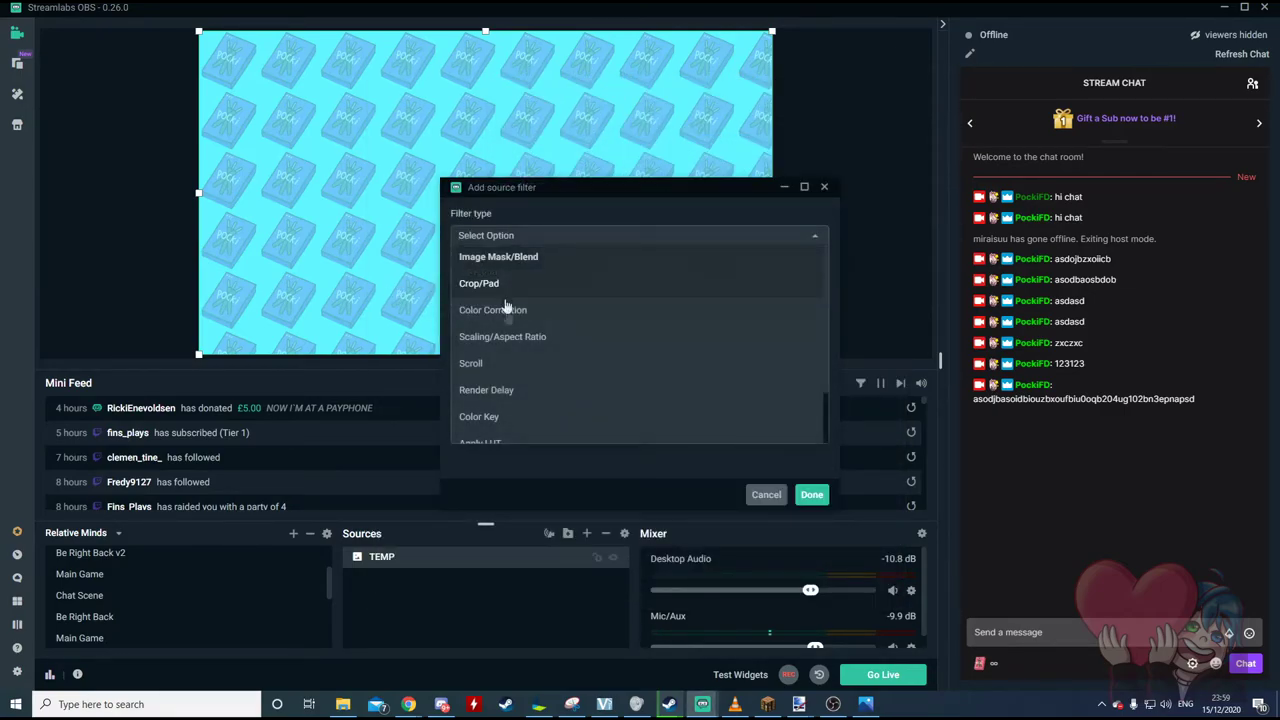
pyautogui.click(510, 365)
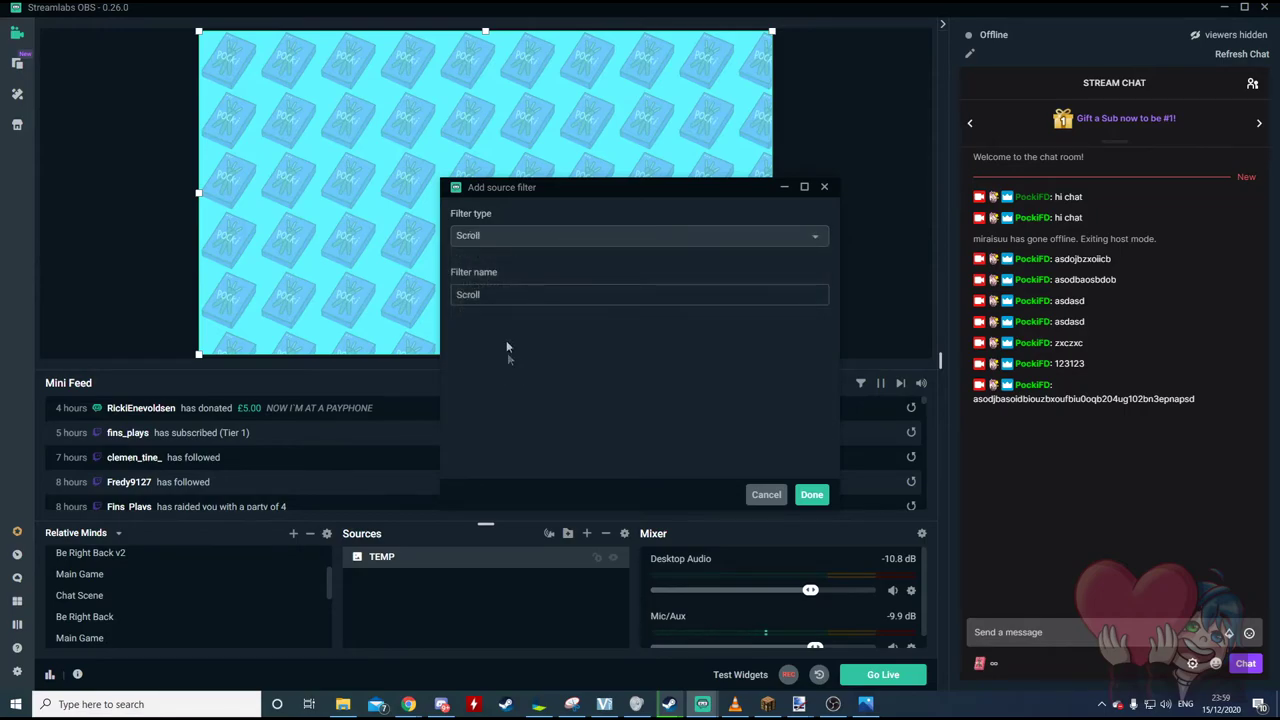
pyautogui.click(811, 495)
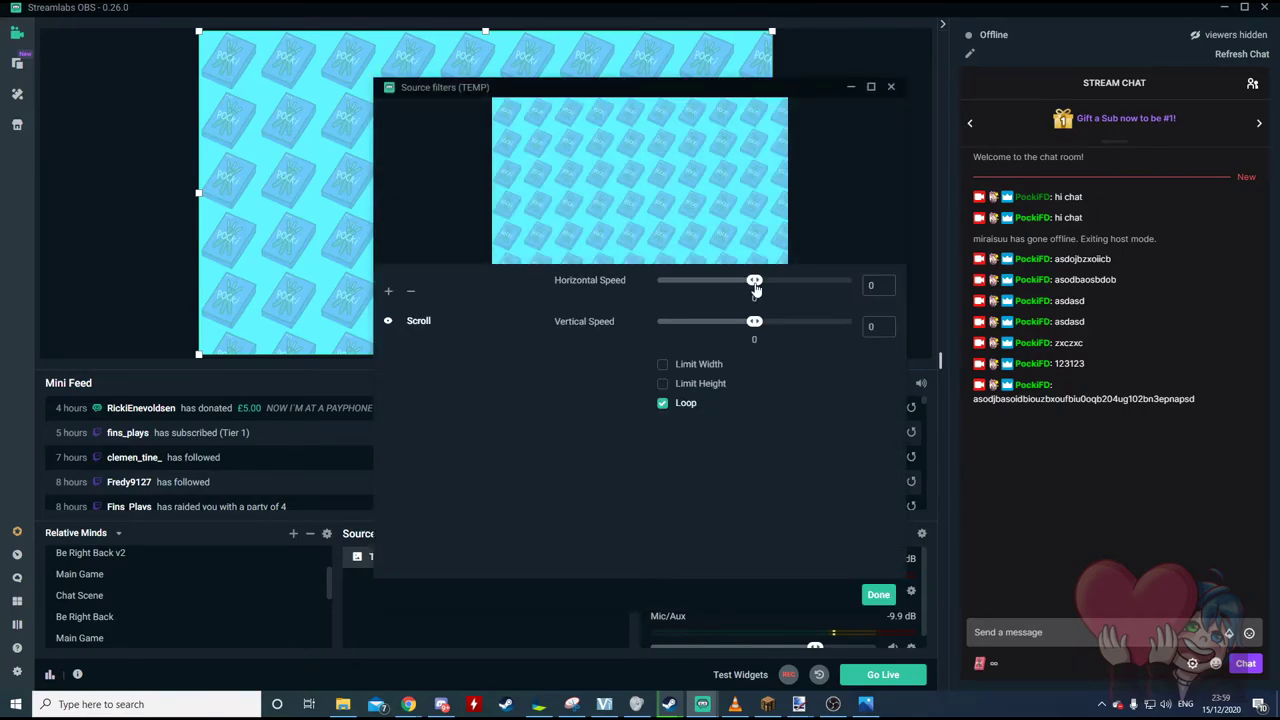
pyautogui.moveTo(755, 284); pyautogui.dragTo(782, 321)
pyautogui.click(878, 594)
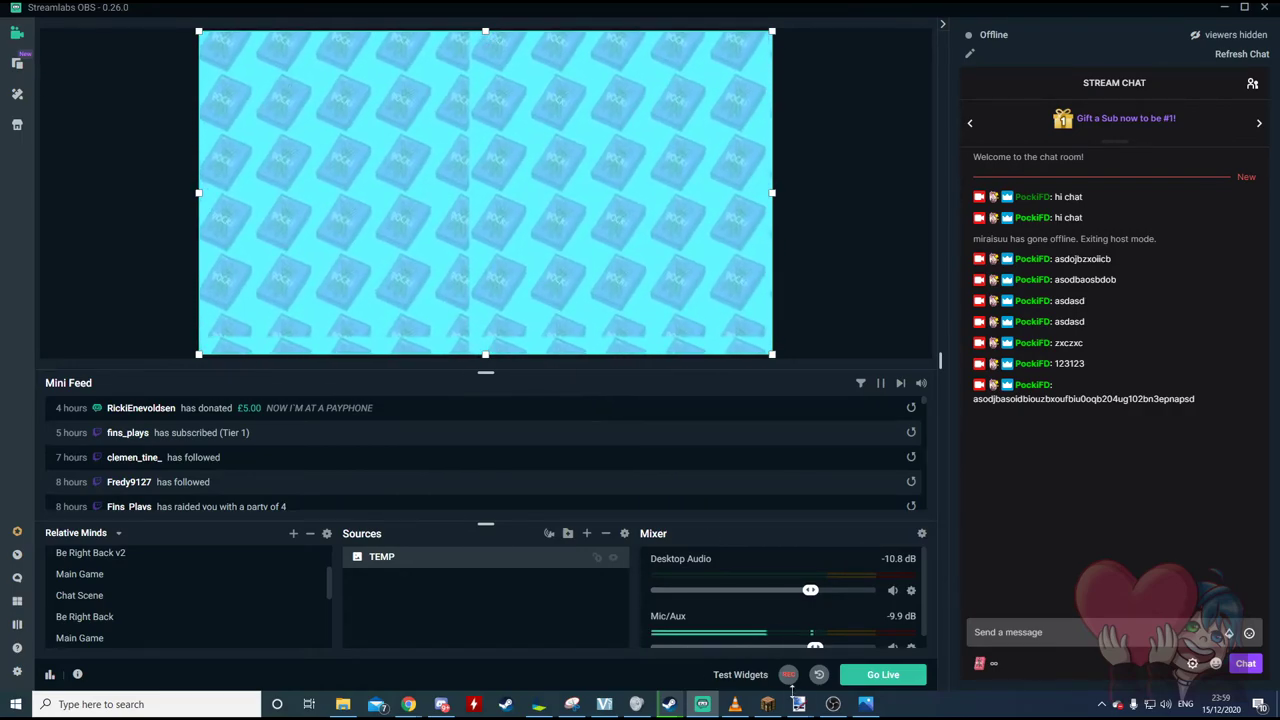
# Switch to paint.net and select a rectangle of about 1798 × 996 px from the corner of tile_background (4), covering only whole Pocki boxes.
pyautogui.moveTo(799, 704)
pyautogui.click(785, 645)
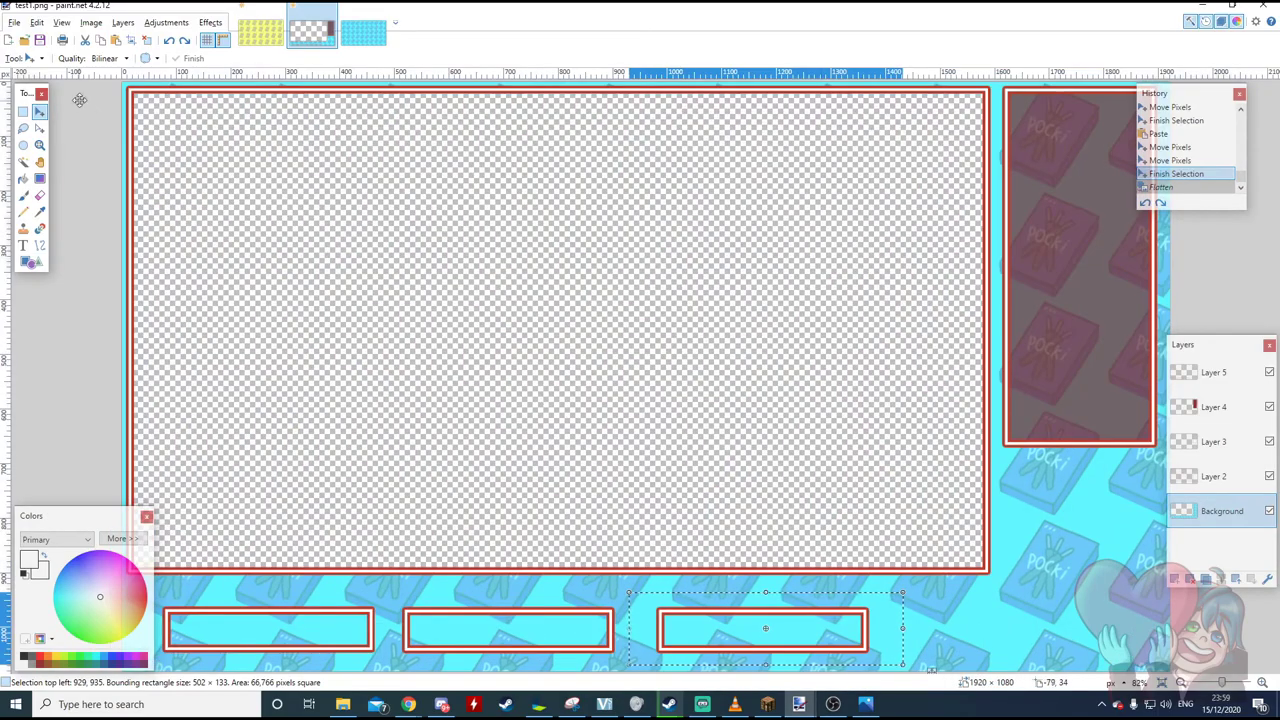
pyautogui.hotkey('ctrl', 'Tab')
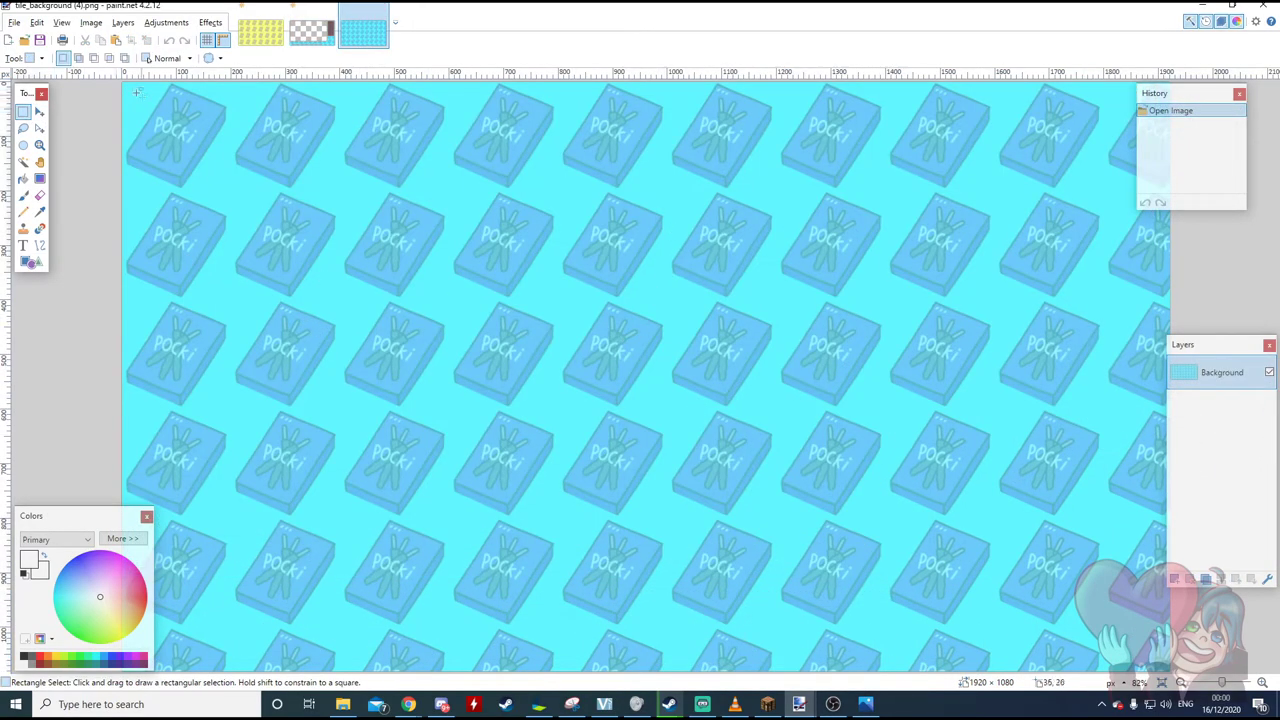
pyautogui.moveTo(125, 88); pyautogui.dragTo(1104, 626)
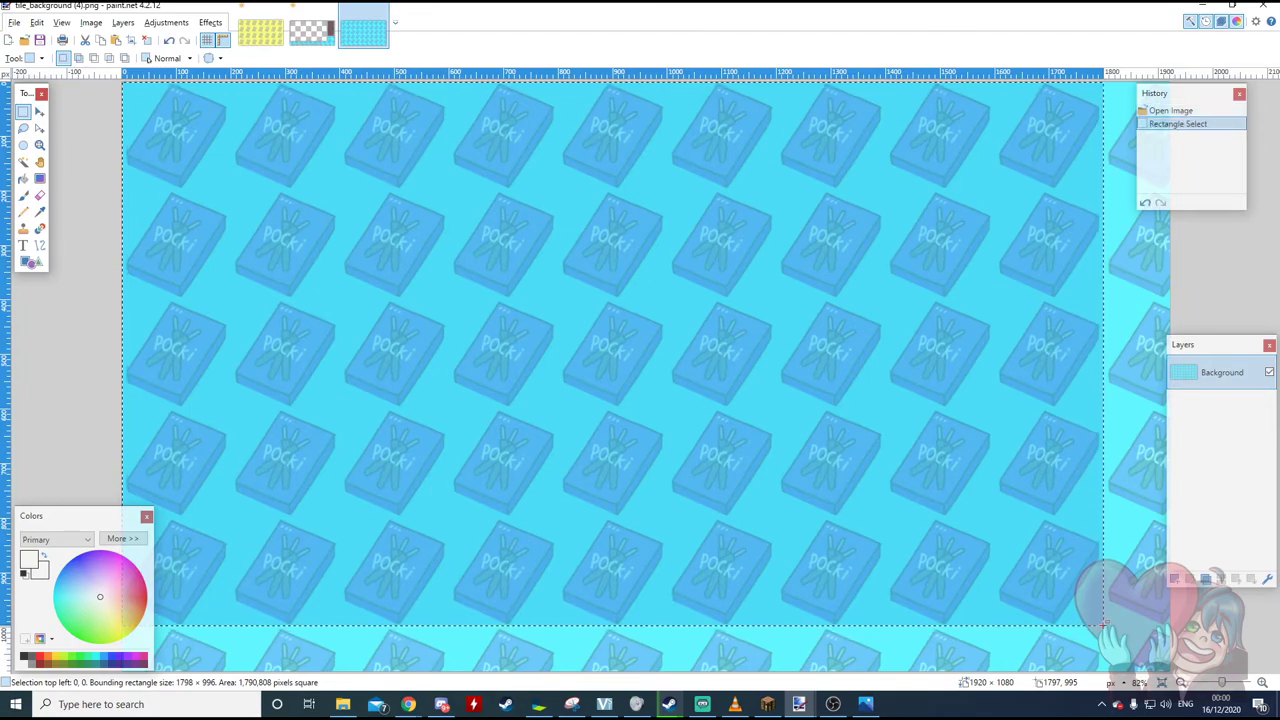
# Move the History window off the pattern and create a new 1798 × 996 px image.
pyautogui.moveTo(1185, 101); pyautogui.dragTo(1259, 119)
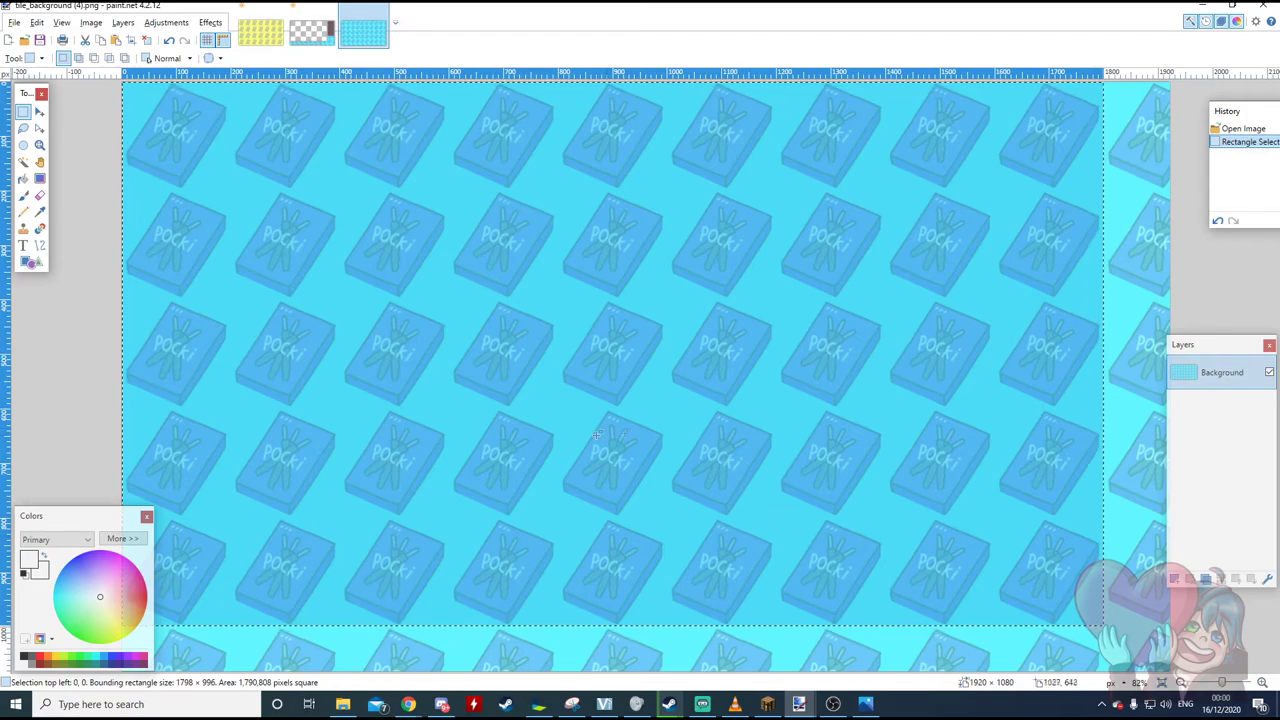
pyautogui.hotkey('ctrl', 'n')
pyautogui.press('Return')
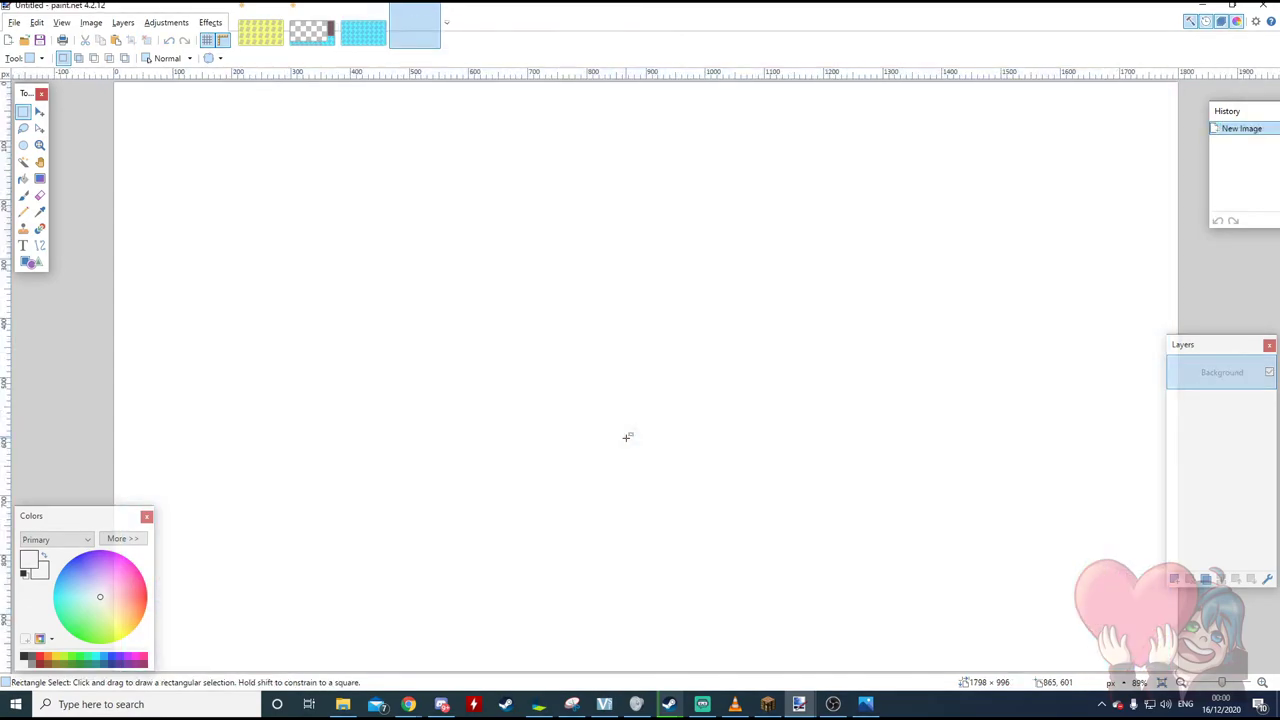
# Paste the copied Pocki pattern into the new 1798 × 996 px image and save it as the PNG file STARTING.
pyautogui.hotkey('ctrl', 'v')
pyautogui.click(14, 22)
pyautogui.click(14, 22)
pyautogui.click(14, 22)
pyautogui.click(49, 125)
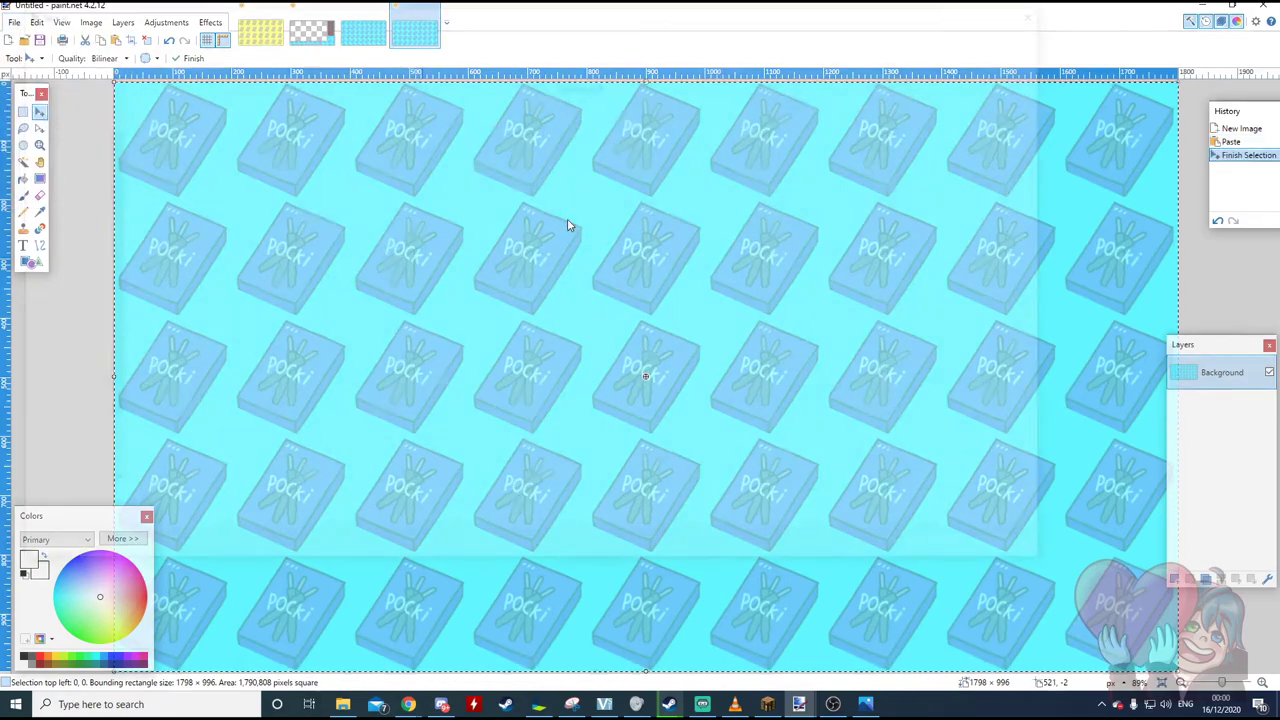
pyautogui.write('START')
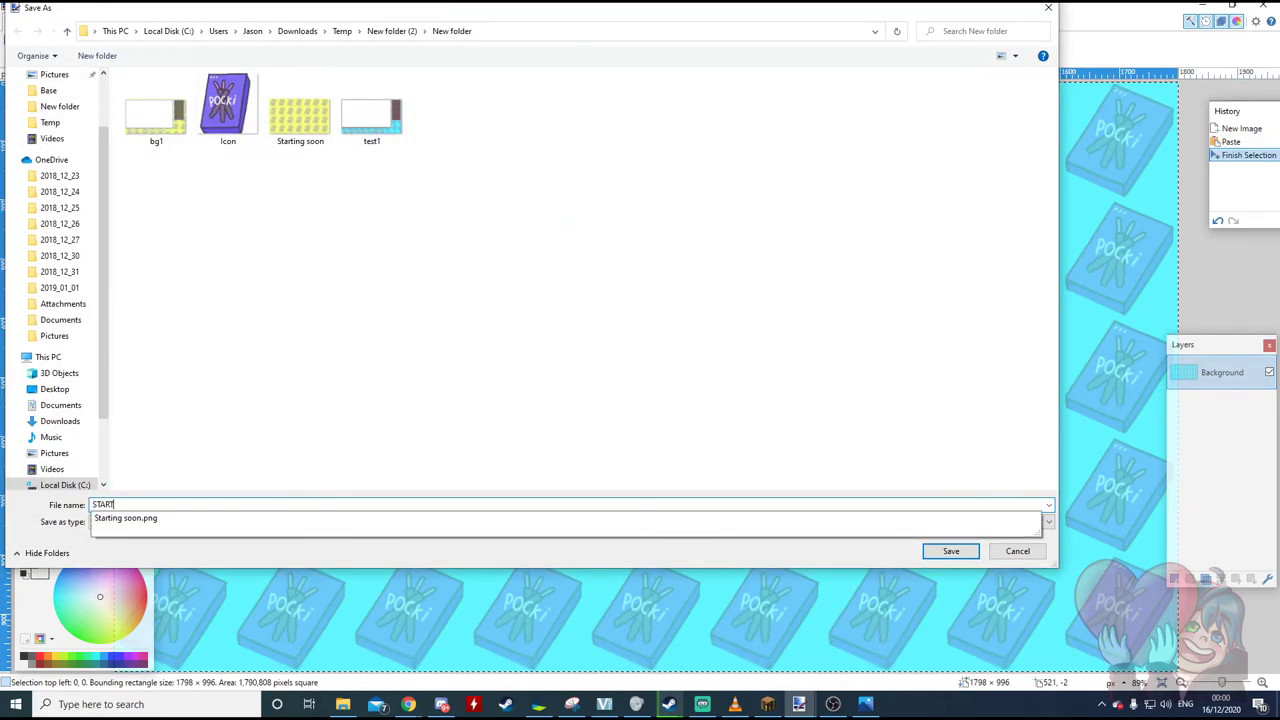
pyautogui.press('Return')
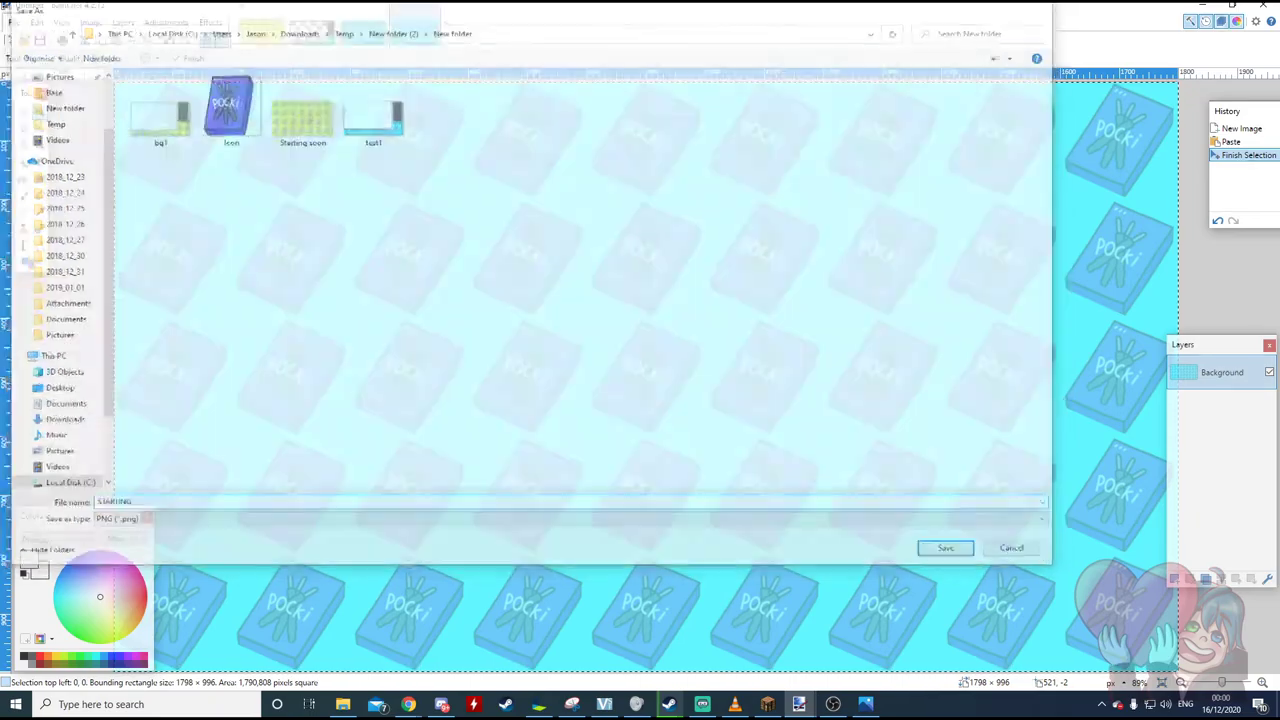
pyautogui.click(750, 460)
# Switch to Streamlabs OBS, replace the TEMP source's image with STARTING from the project's New folder, and stretch it over the whole canvas.
pyautogui.hotkey('alt', 'Tab')
pyautogui.doubleClick(381, 563)
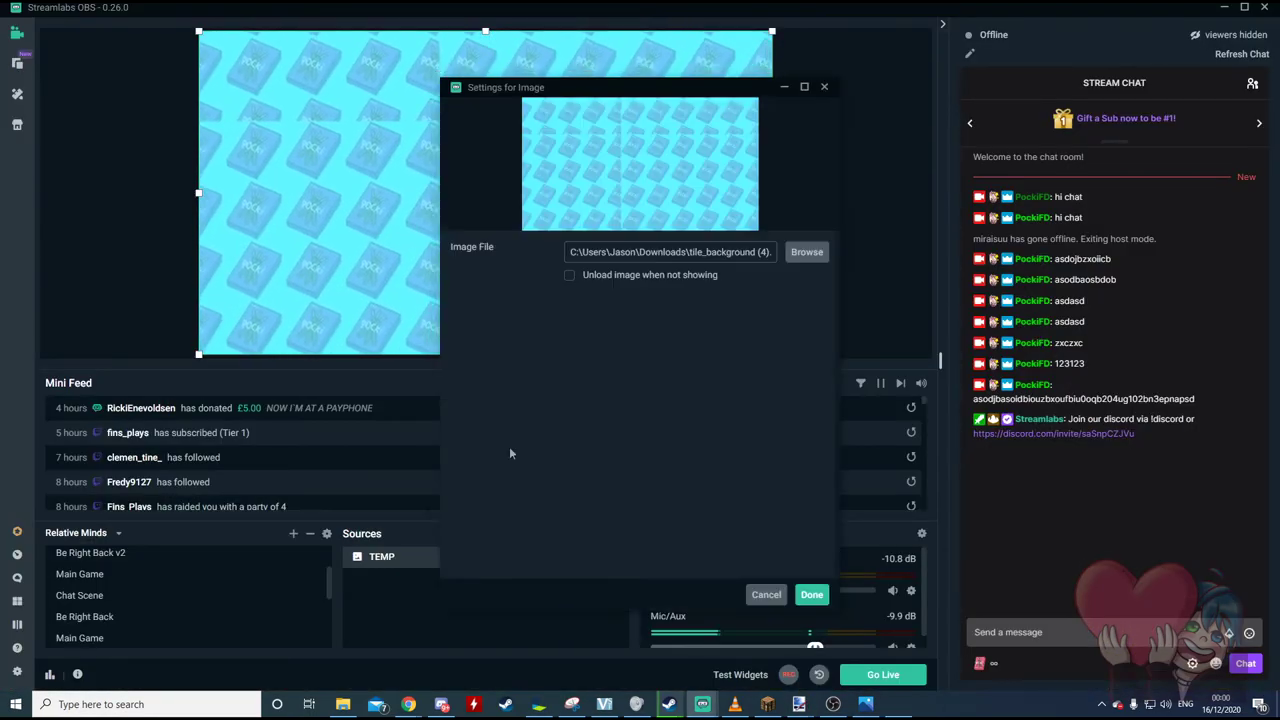
pyautogui.click(800, 251)
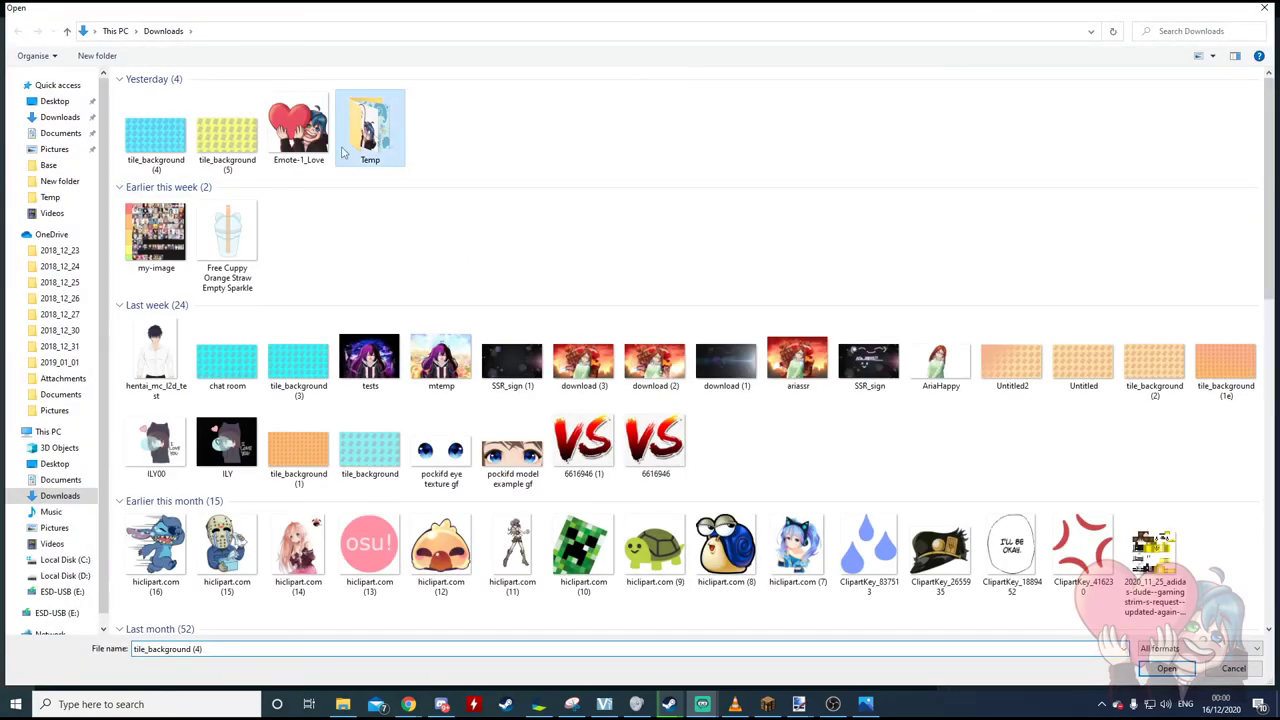
pyautogui.doubleClick(369, 130)
pyautogui.doubleClick(224, 125)
pyautogui.doubleClick(168, 116)
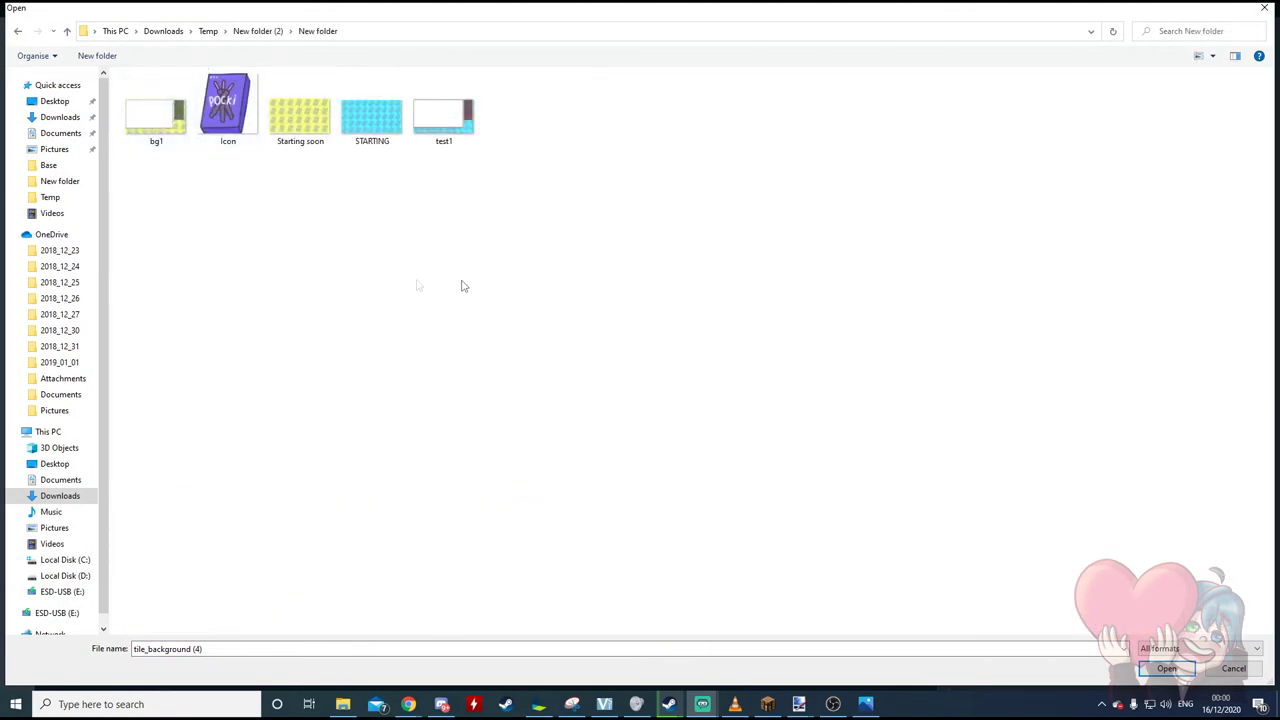
pyautogui.click(372, 115)
pyautogui.doubleClick(365, 117)
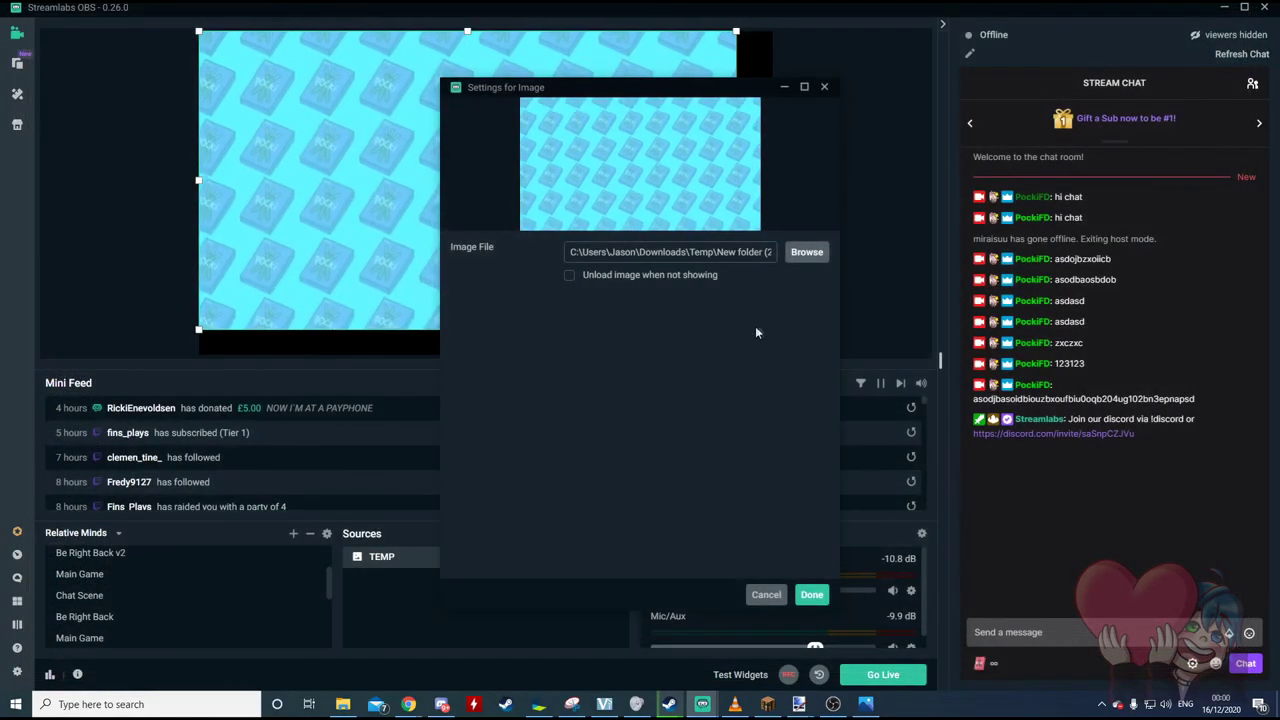
pyautogui.click(813, 594)
pyautogui.moveTo(741, 332); pyautogui.dragTo(769, 350)
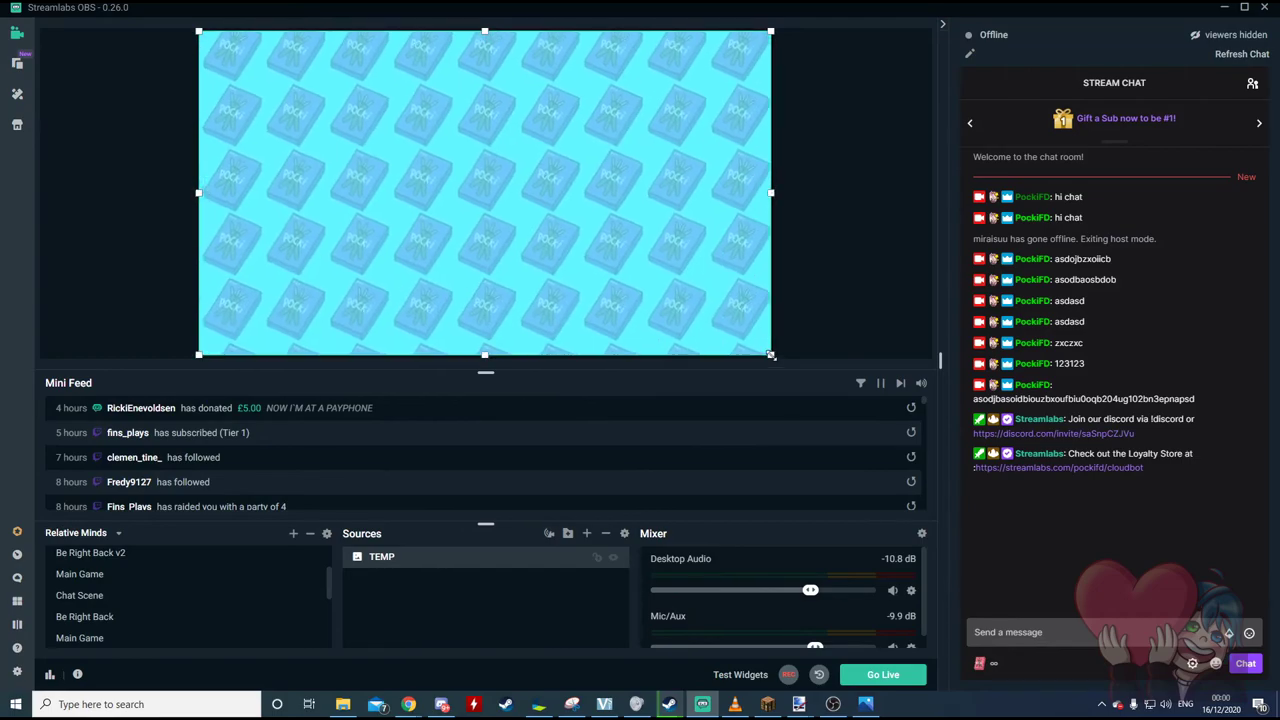
pyautogui.click(773, 318)
# Add the existing text source "Starting soon~ 2mins roughly!" to the scene and enlarge it to span the canvas's full width.
pyautogui.click(586, 533)
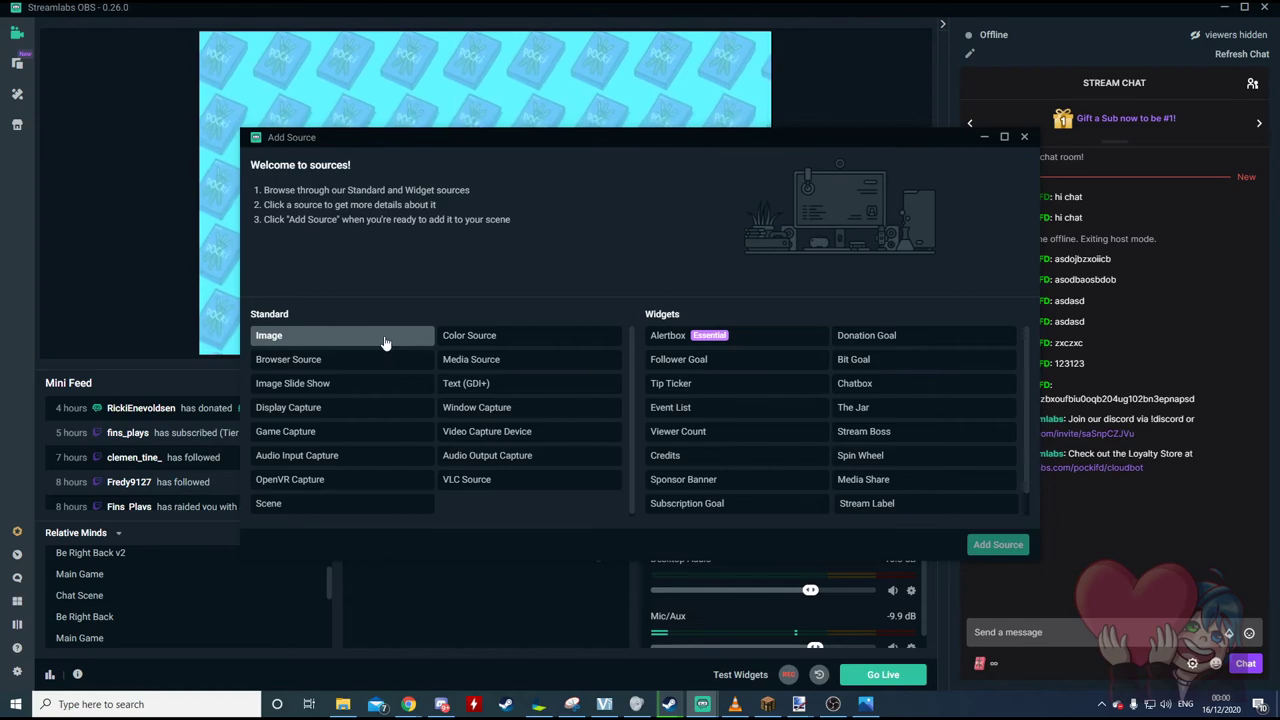
pyautogui.doubleClick(465, 383)
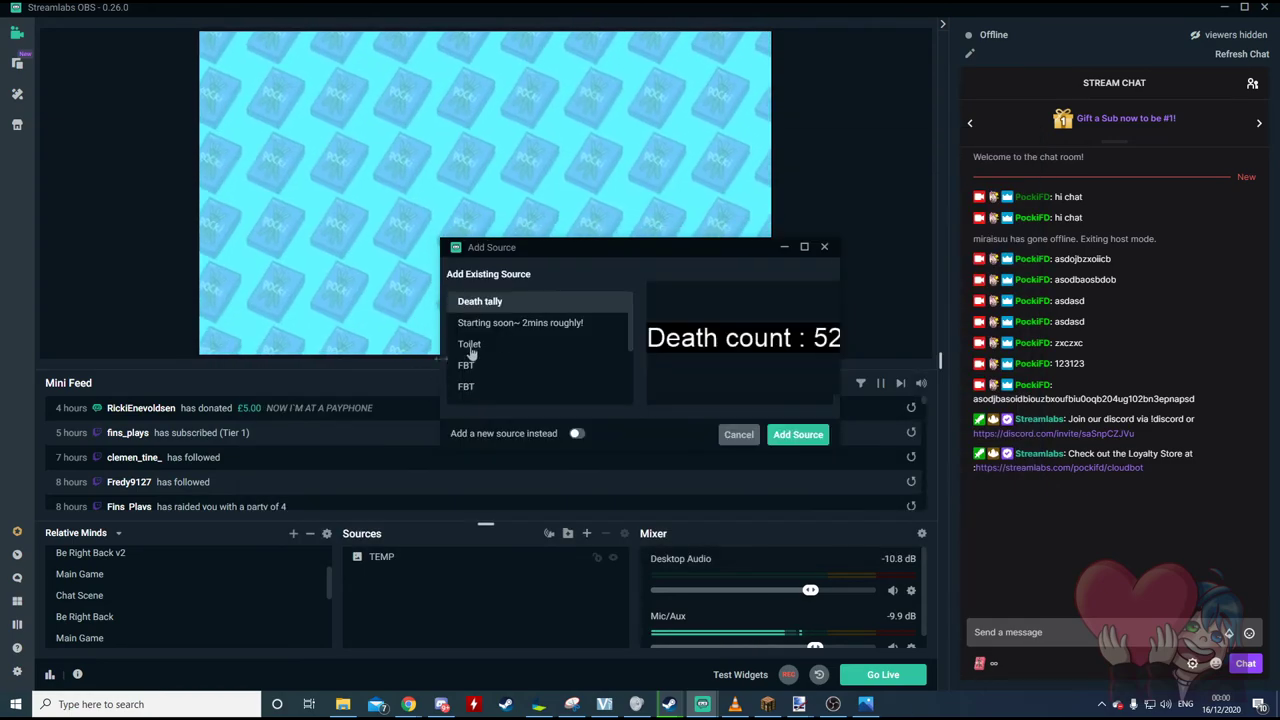
pyautogui.click(500, 322)
pyautogui.click(798, 434)
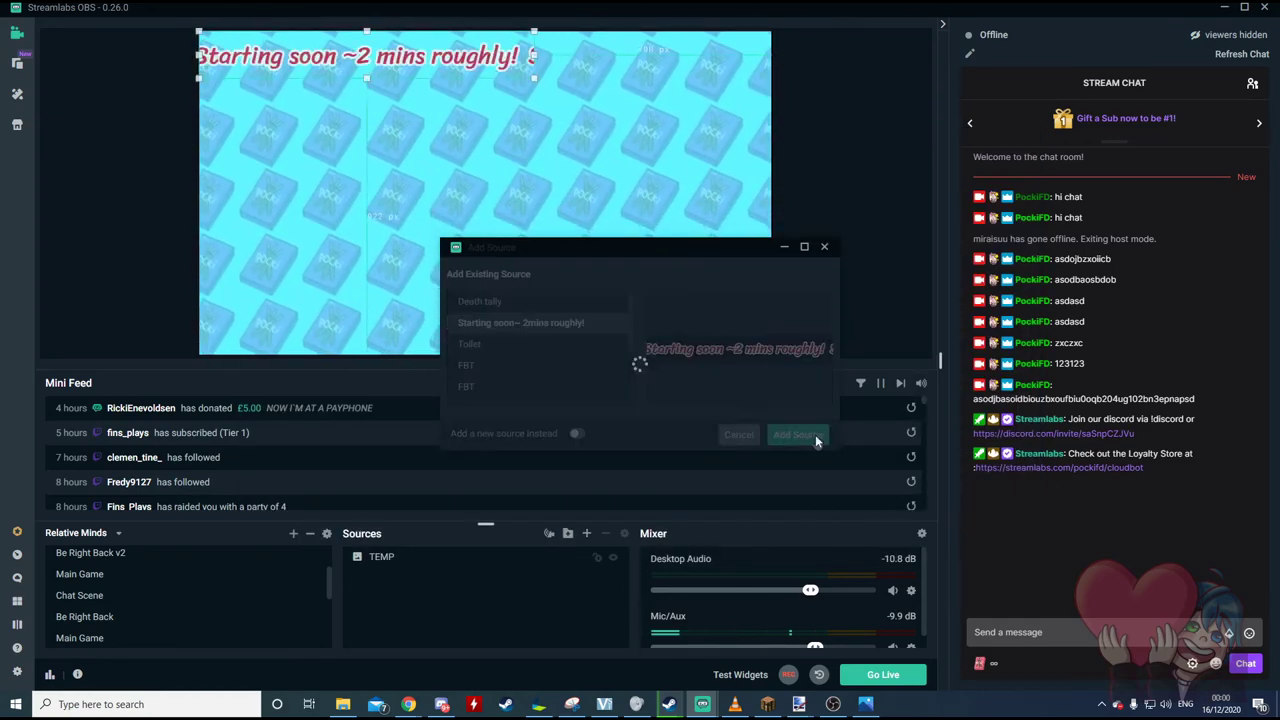
pyautogui.moveTo(536, 84); pyautogui.dragTo(769, 138)
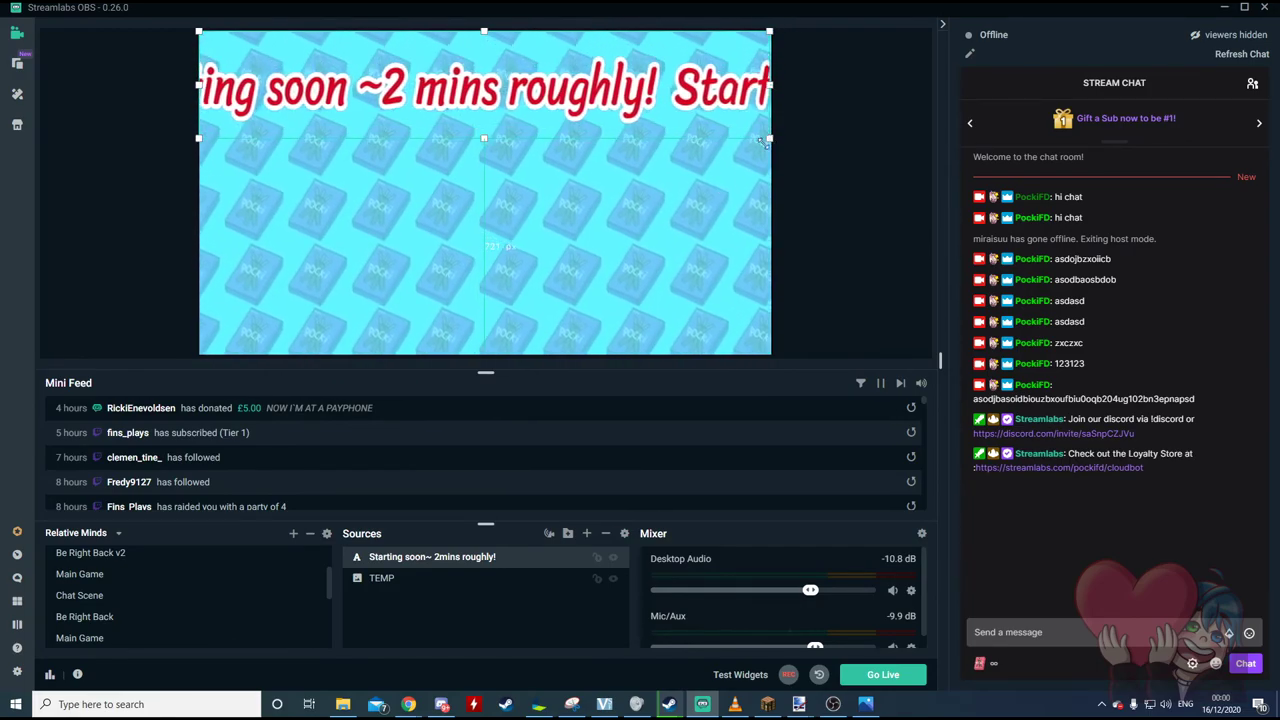
# Review the Scroll filter on the "Starting soon~ 2mins roughly!" text and move the text slightly higher on the canvas.
pyautogui.rightClick(440, 558)
pyautogui.click(482, 445)
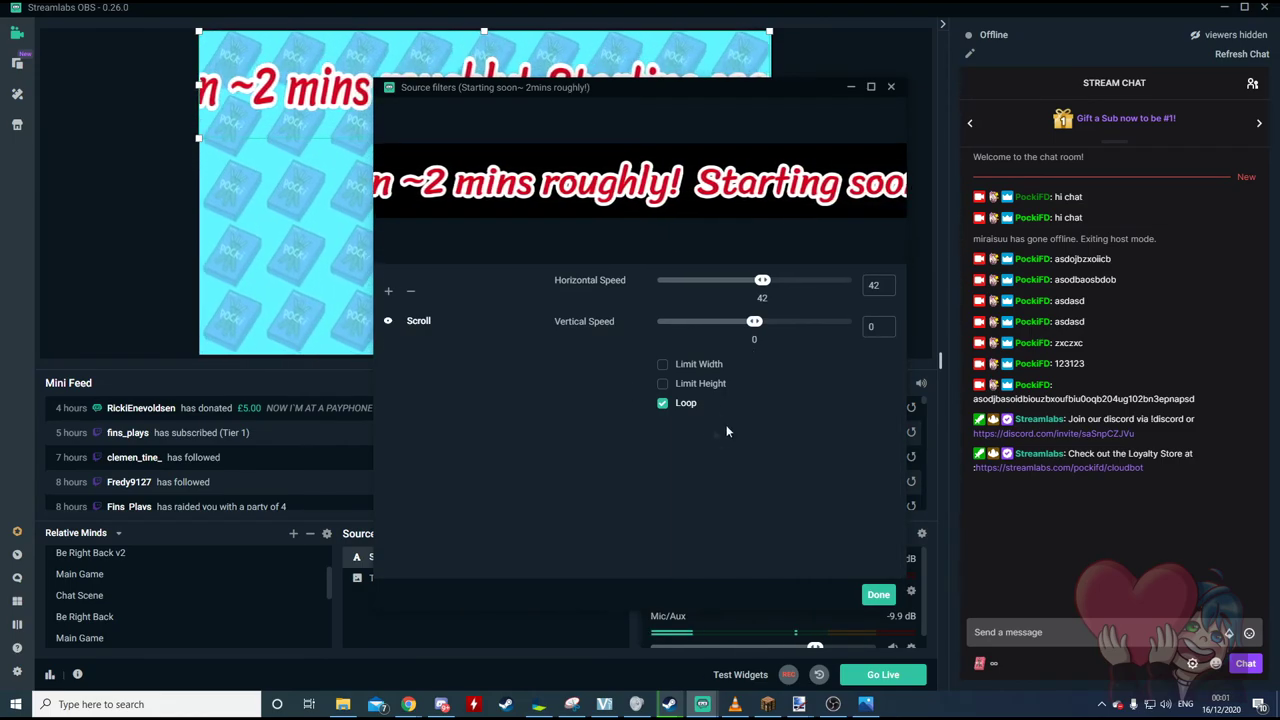
pyautogui.click(891, 87)
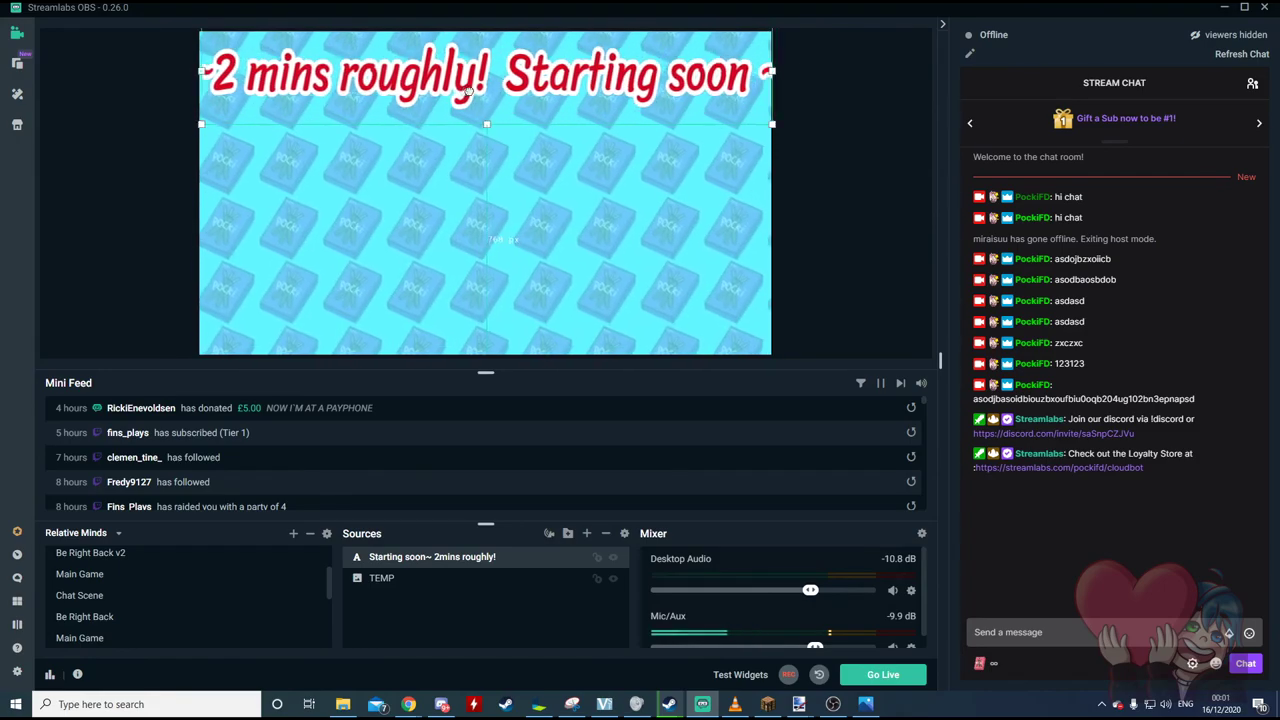
pyautogui.click(253, 289)
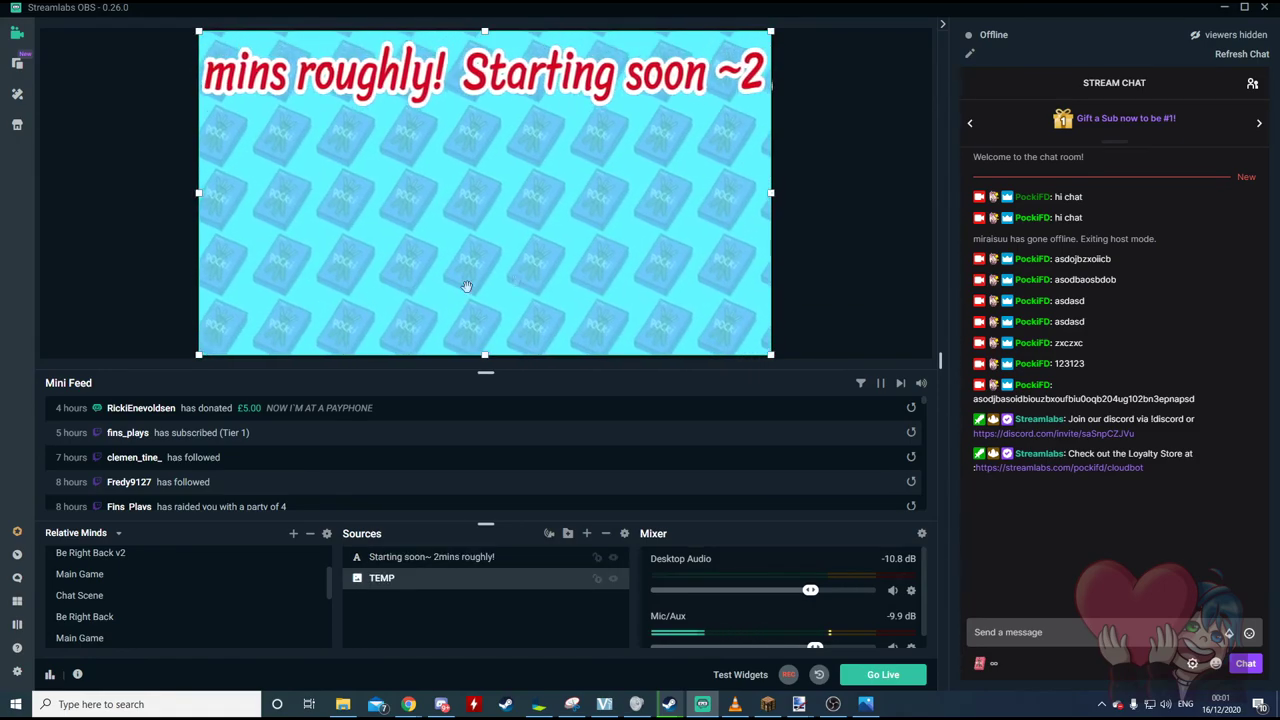
# Switch to the scene named New Scene and send test messages such as "asdasd" and "qweqweqwe" in the stream chat.
pyautogui.scroll(1, 152, 571)
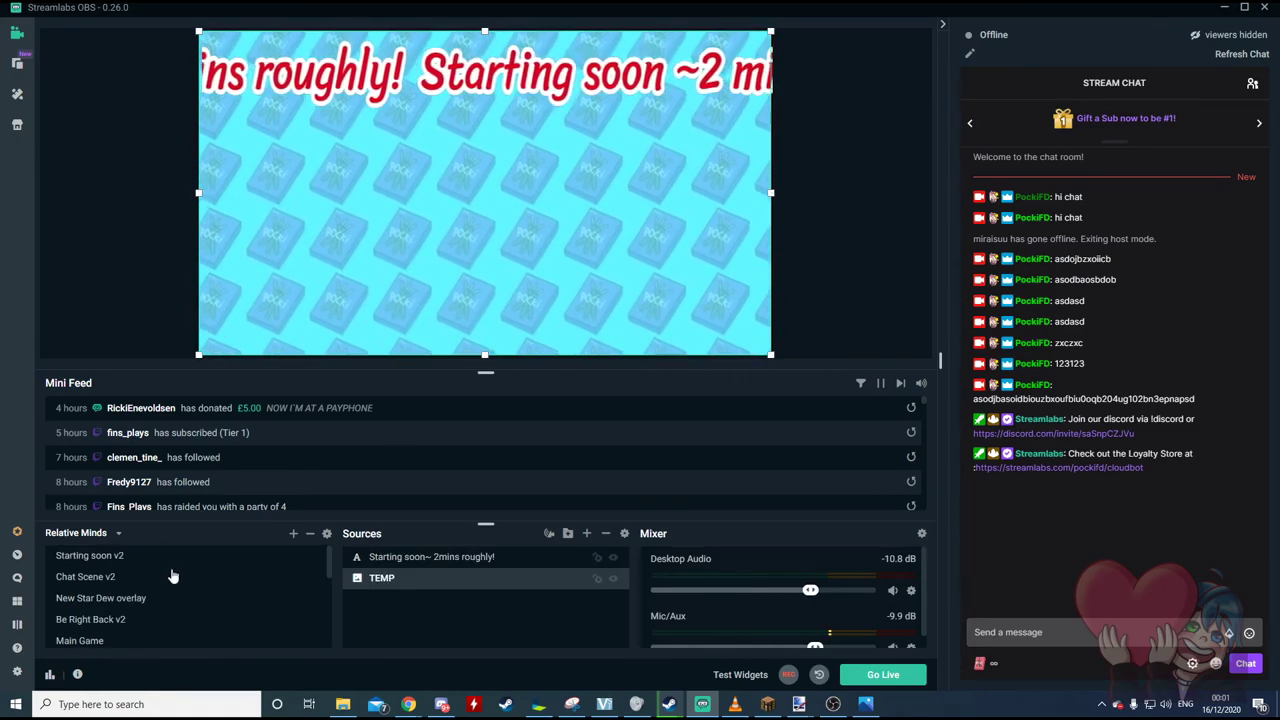
pyautogui.scroll(-5, 150, 575)
pyautogui.scroll(10, 140, 597)
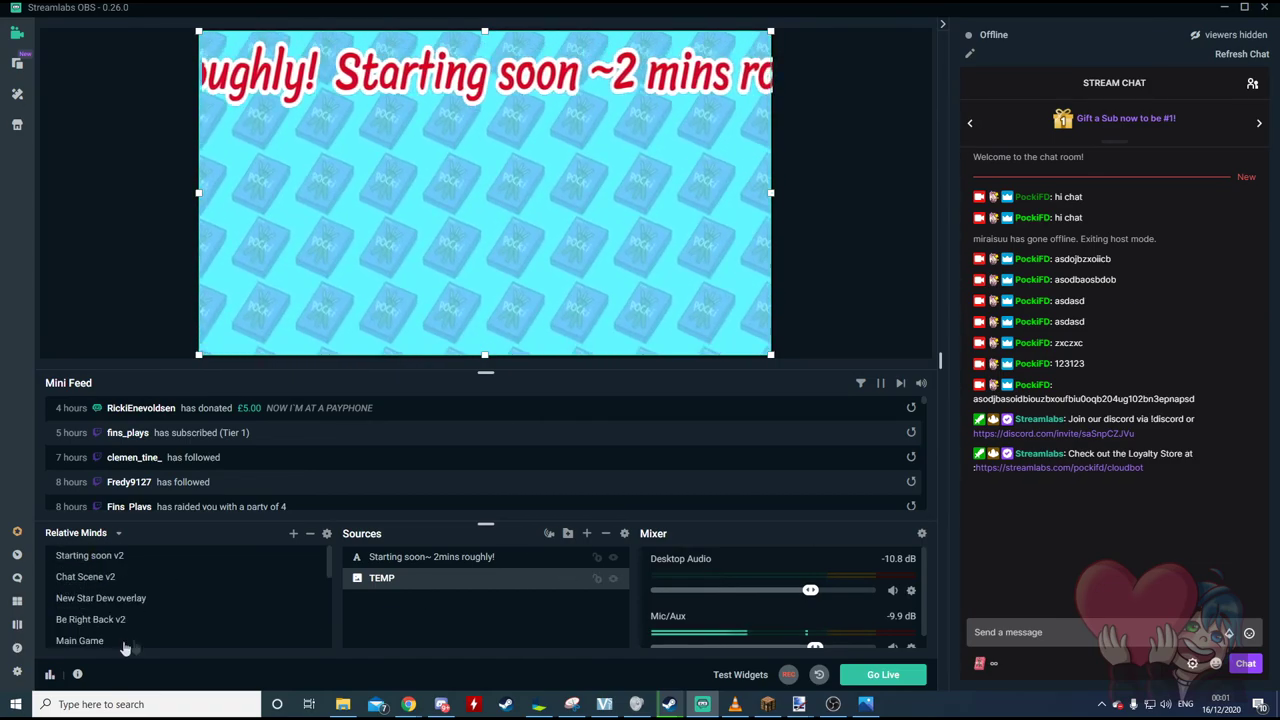
pyautogui.scroll(-10, 110, 630)
pyautogui.click(80, 612)
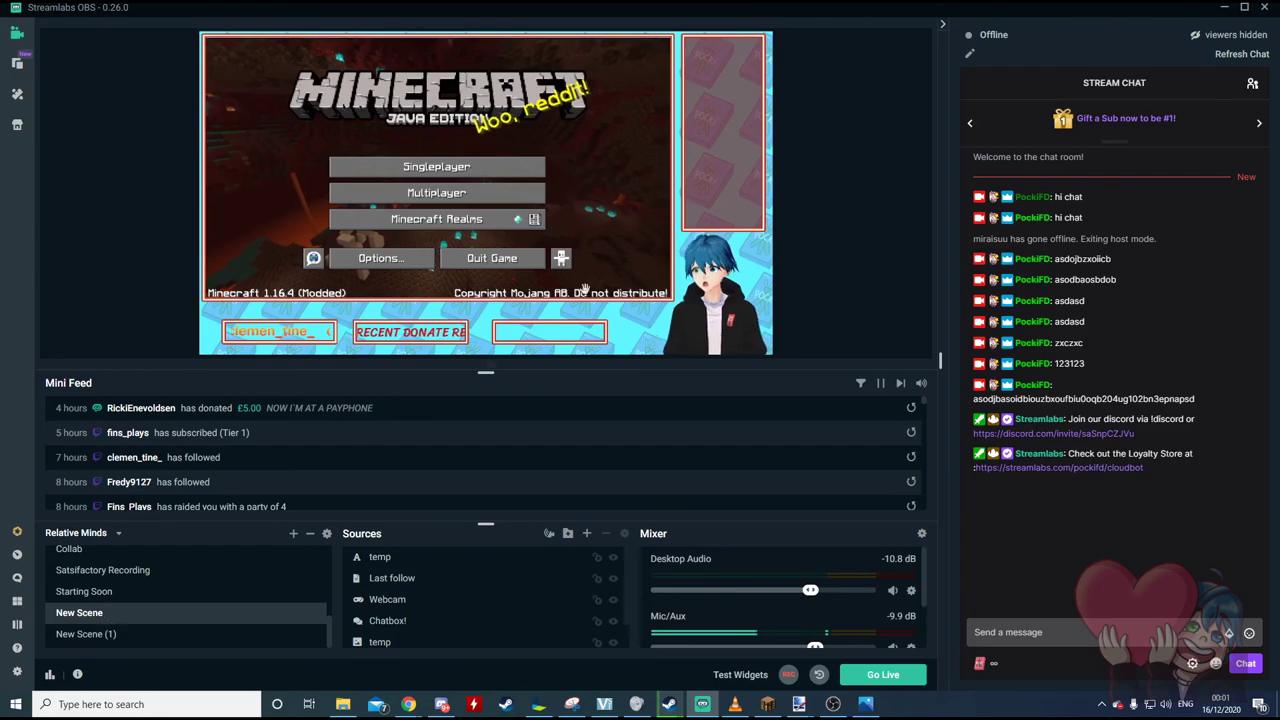
pyautogui.click(826, 280)
pyautogui.click(1029, 627)
pyautogui.write('asd')
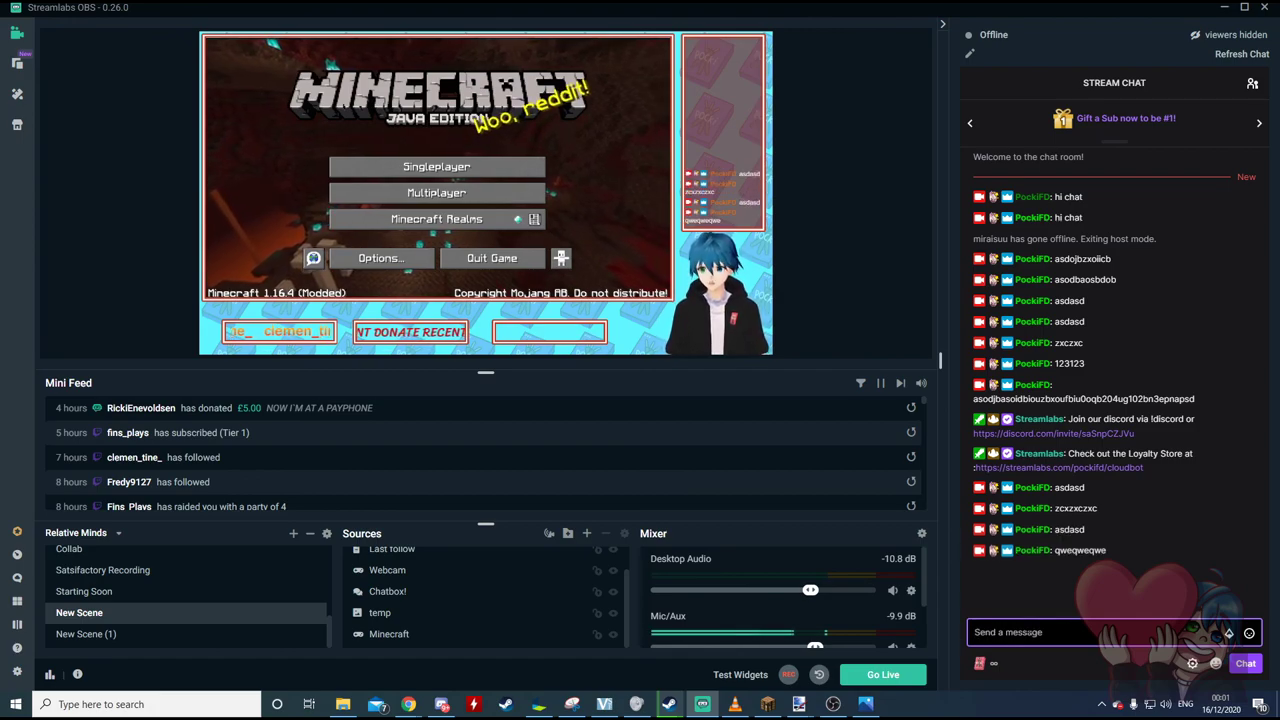
pyautogui.click(844, 258)
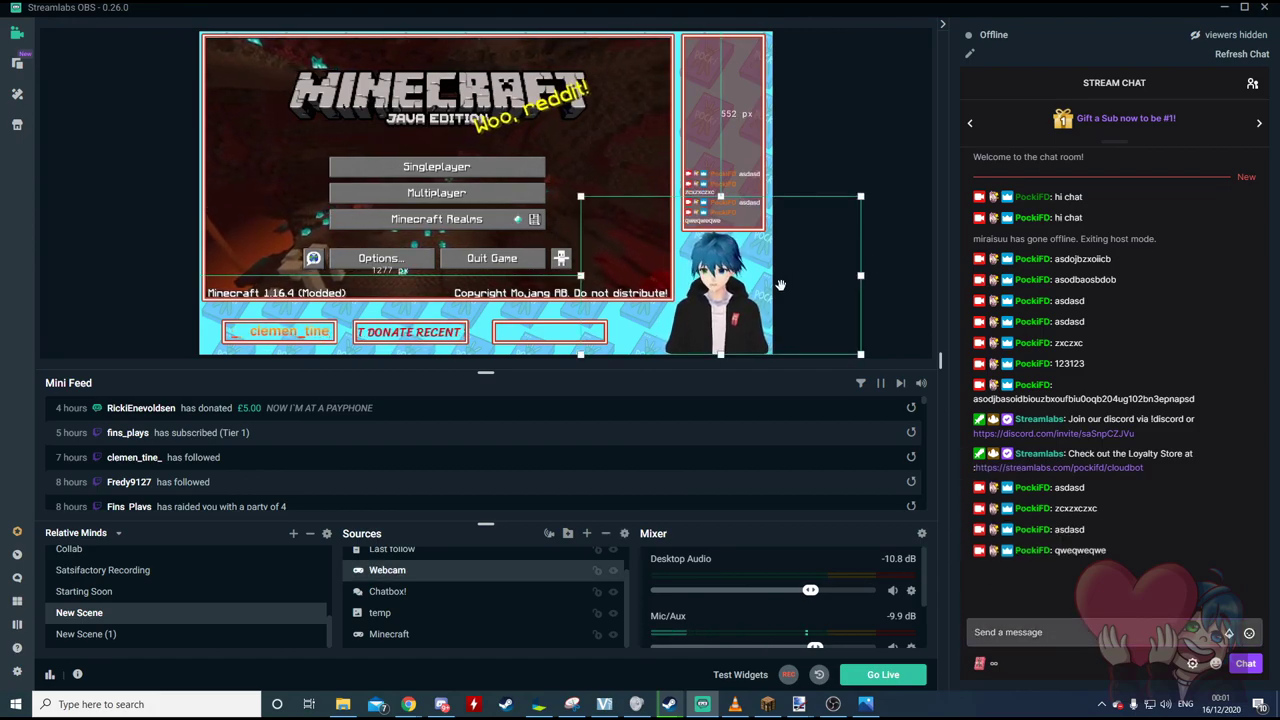
pyautogui.click(906, 136)
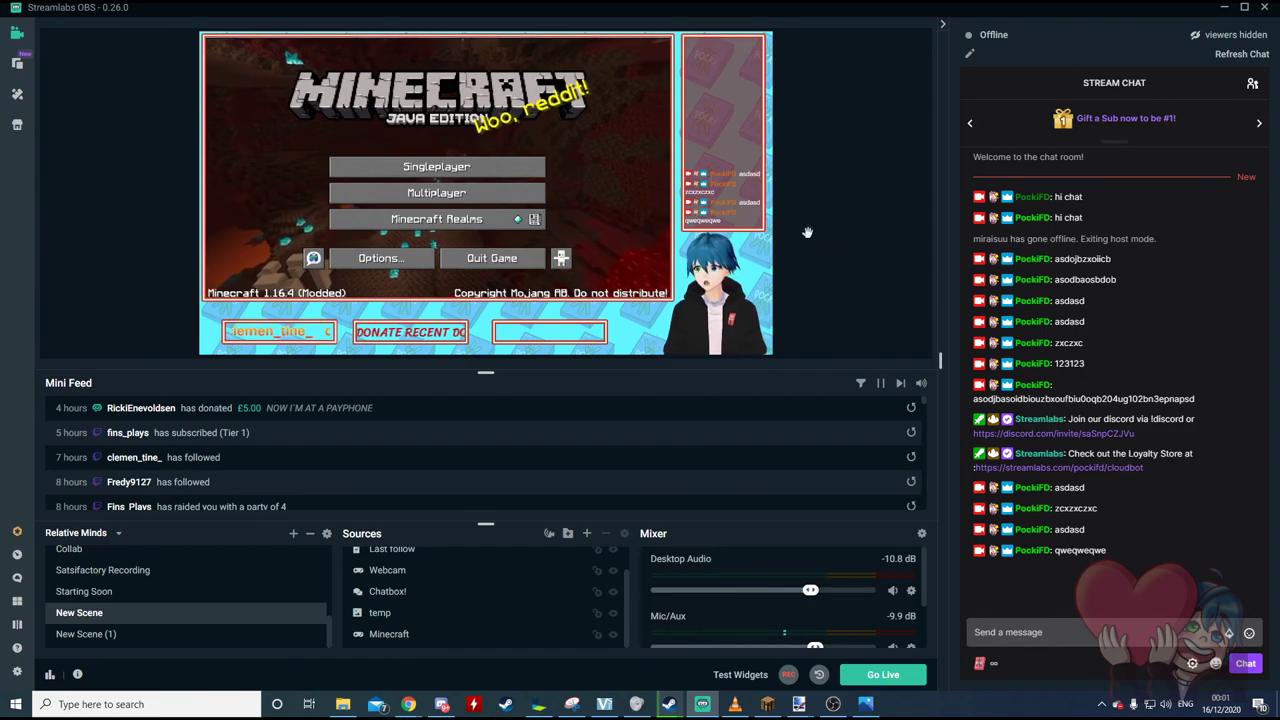